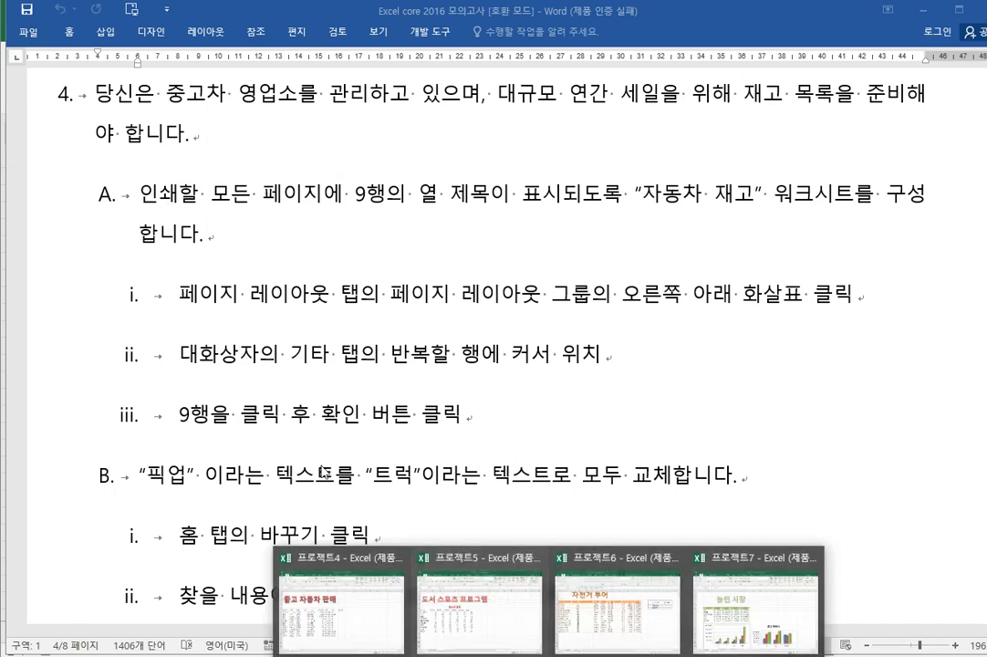
Switch to the 프로젝트4 workbook in Excel and examine the used-car table and its row 9 headings.
left_click(322, 621)
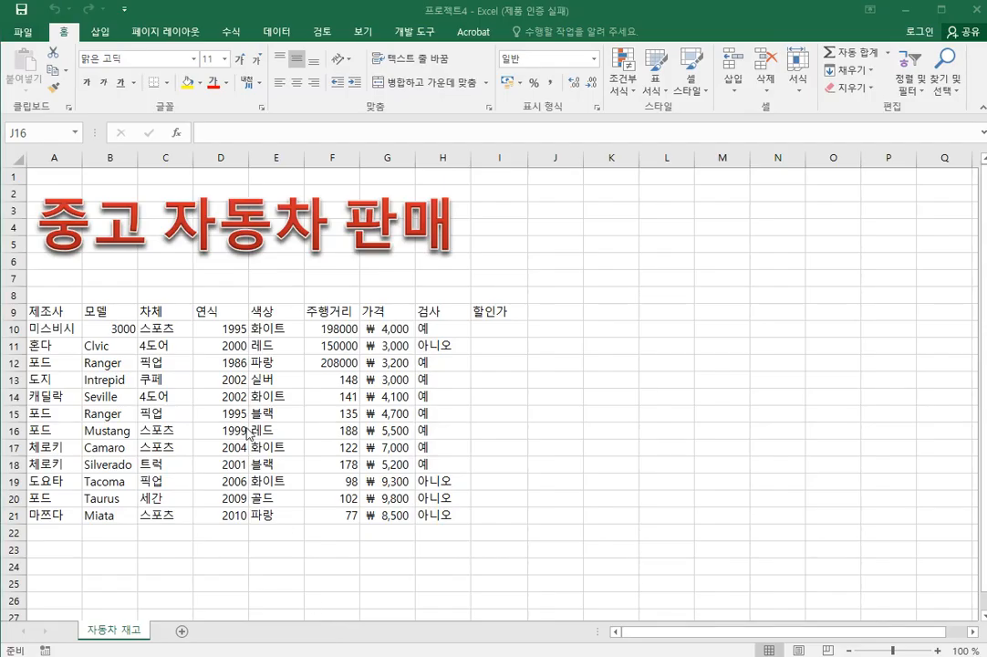
left_click(699, 345)
left_click(161, 232)
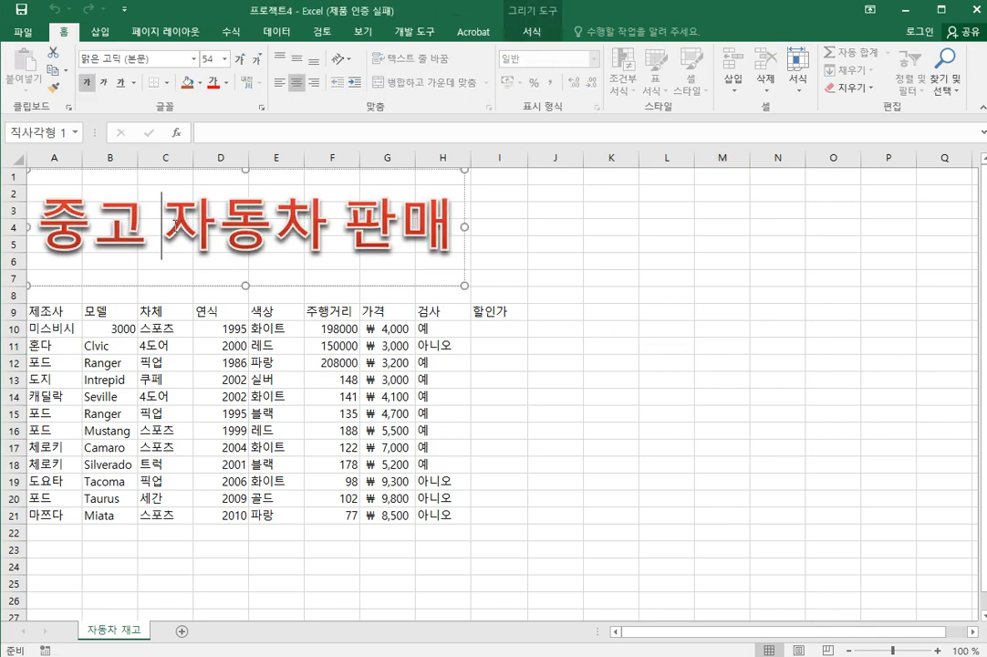
left_click(46, 311)
scroll(75, 391, "down", 5)
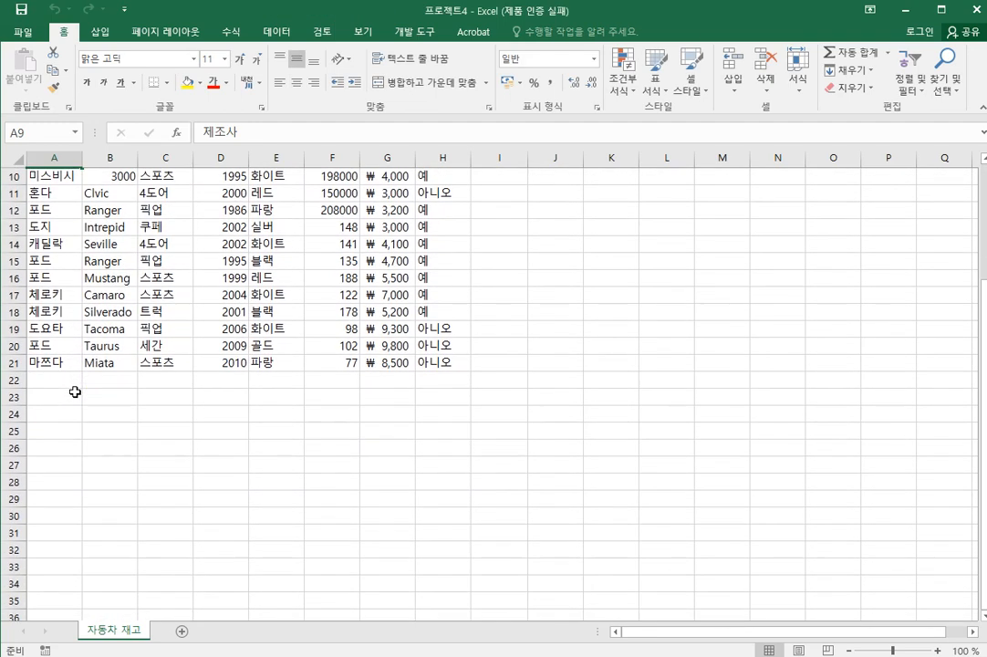
scroll(73, 390, "up", 5)
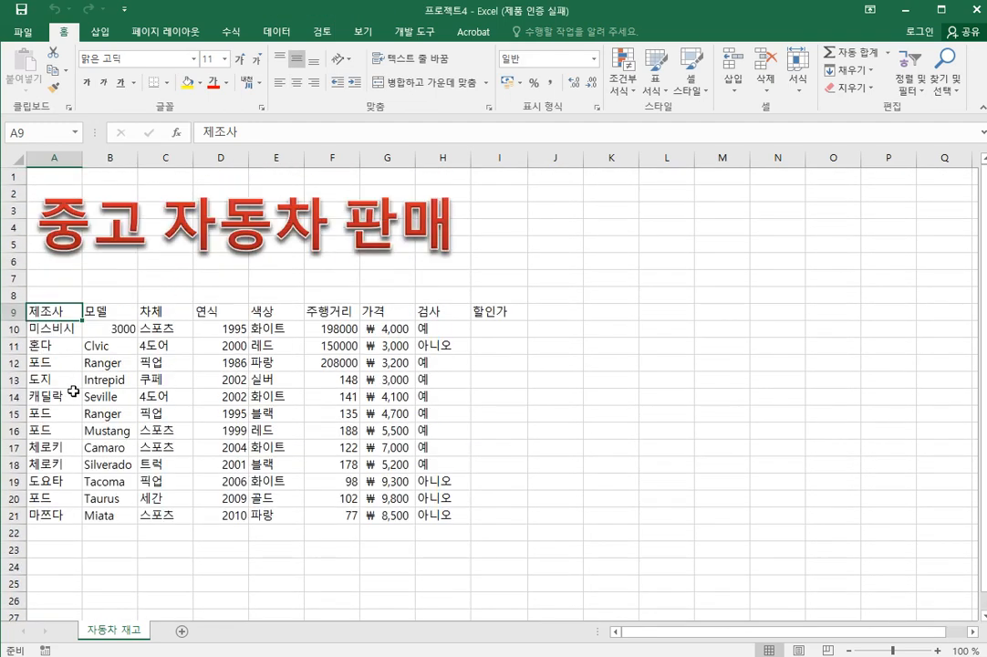
left_click(13, 312)
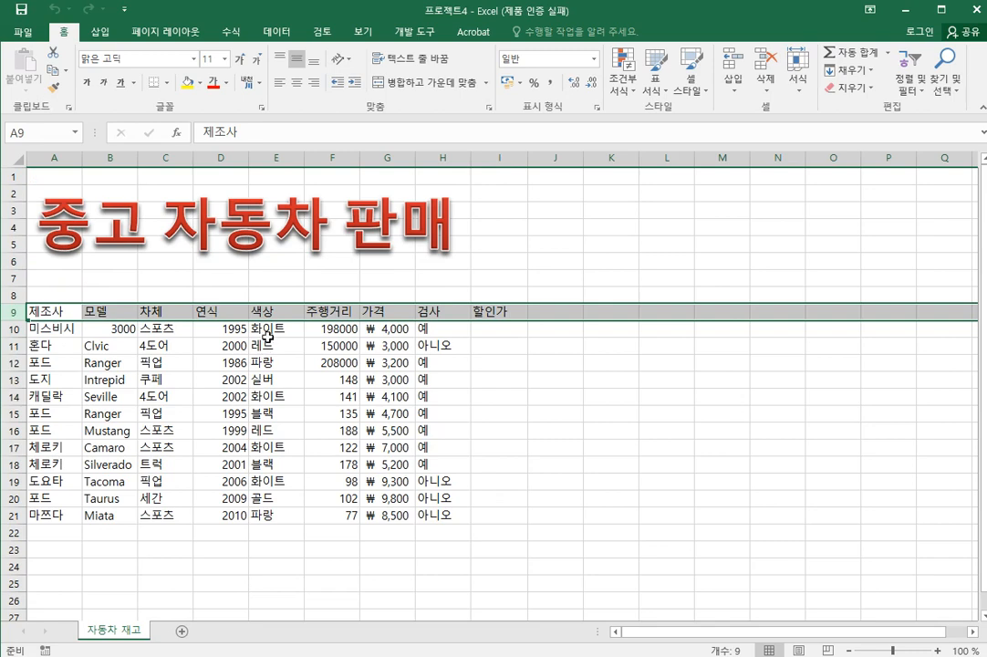
scroll(262, 339, "down", 4)
scroll(264, 339, "down", 3)
scroll(264, 339, "up", 6)
scroll(261, 339, "up", 2)
left_click(333, 361)
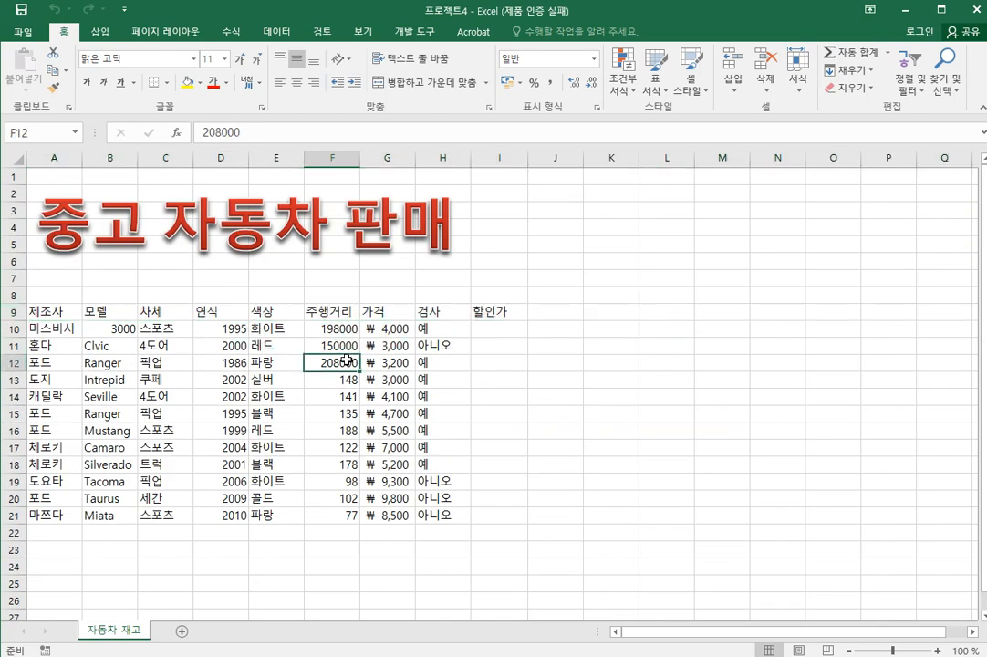
scroll(260, 344, "down", 4)
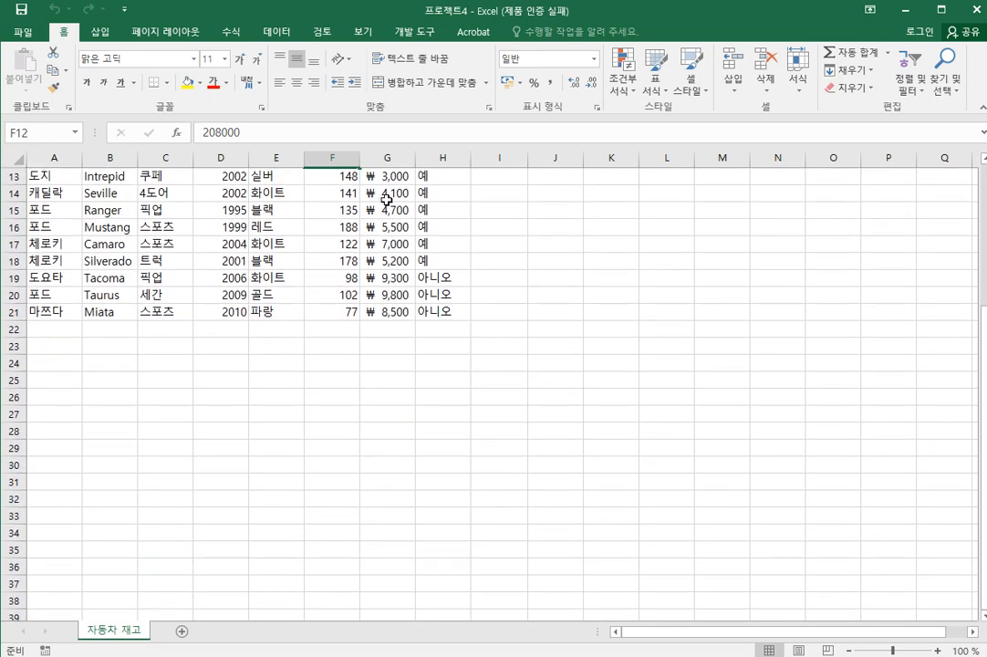
scroll(326, 251, "up", 3)
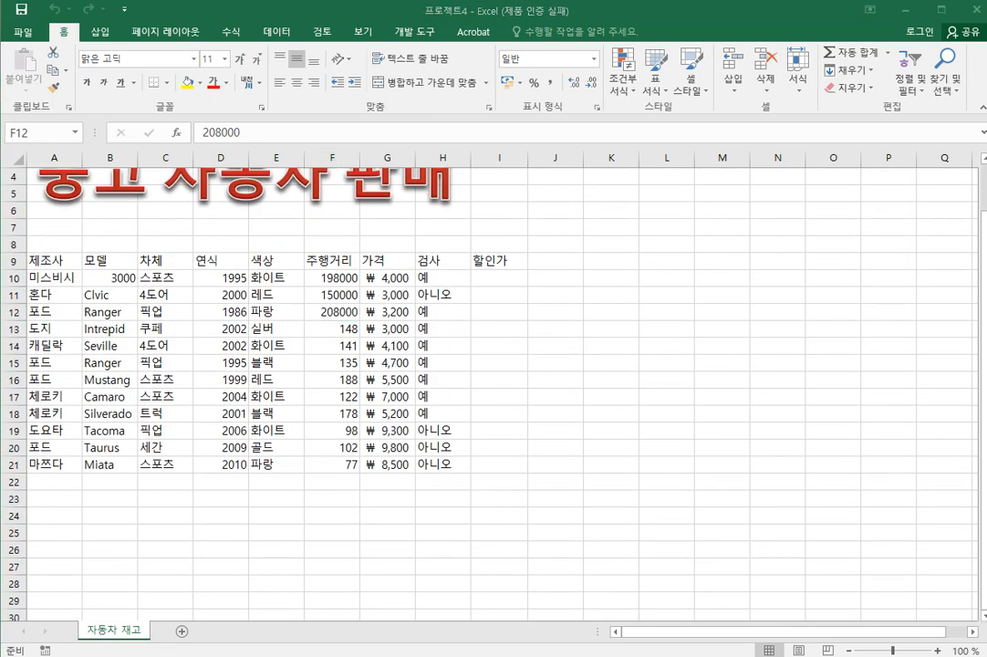
Switch to the Word exam document and read task A about showing row 9's column headings on every printed page.
key("alt+Tab")
double_click(252, 213)
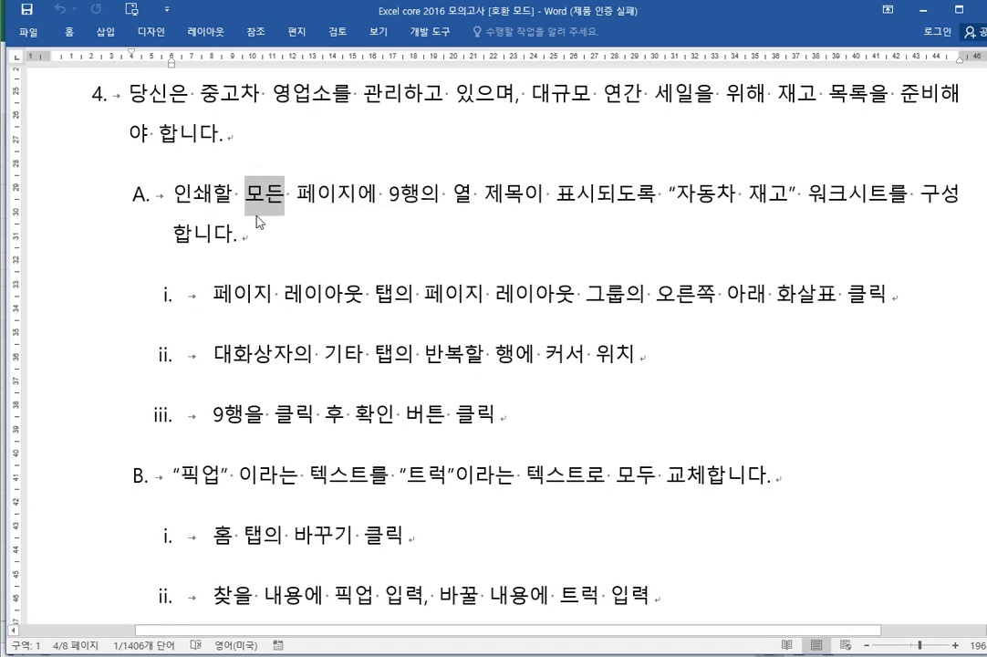
key("Right")
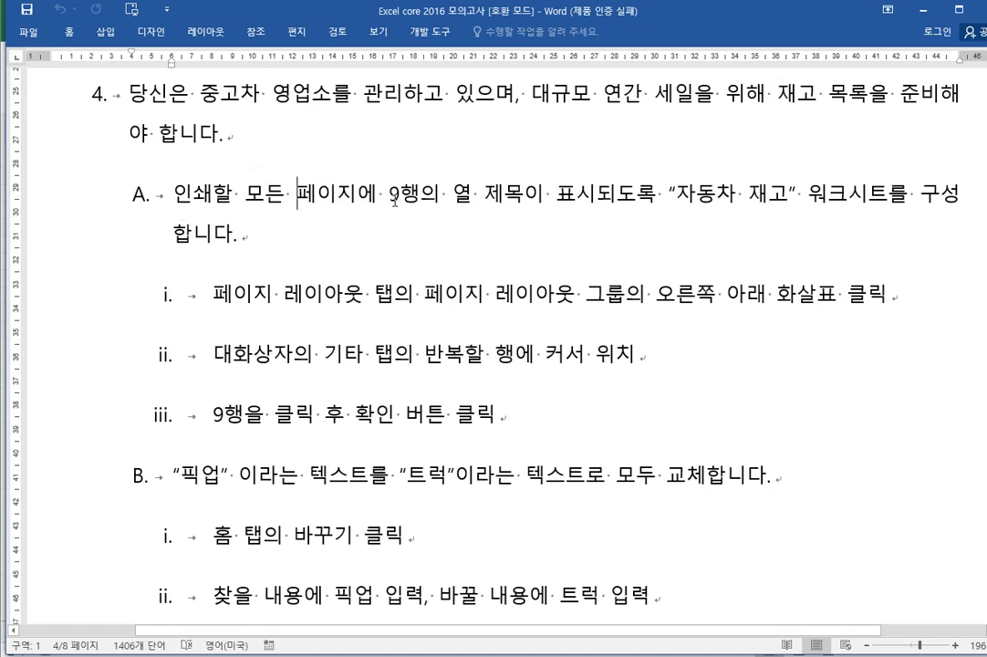
left_click_drag(395, 201, 512, 202)
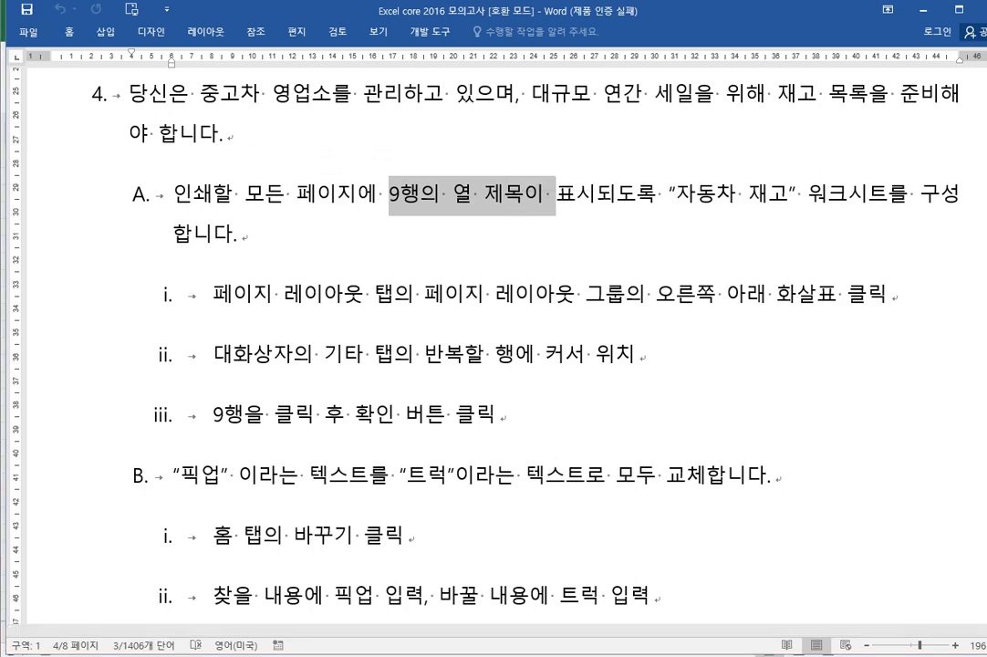
Return to the 프로젝트4 workbook in Excel and duplicate the car records in rows 10 to 21 starting at row 22.
mouse_move(550, 655)
left_click(373, 619)
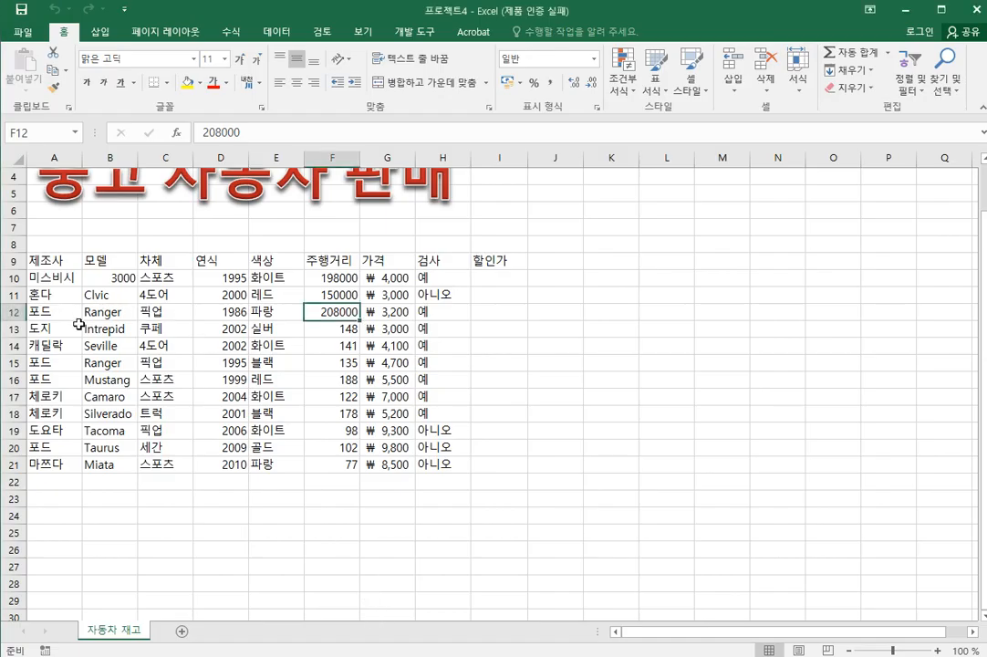
scroll(155, 581, "down", 3)
scroll(157, 582, "up", 3)
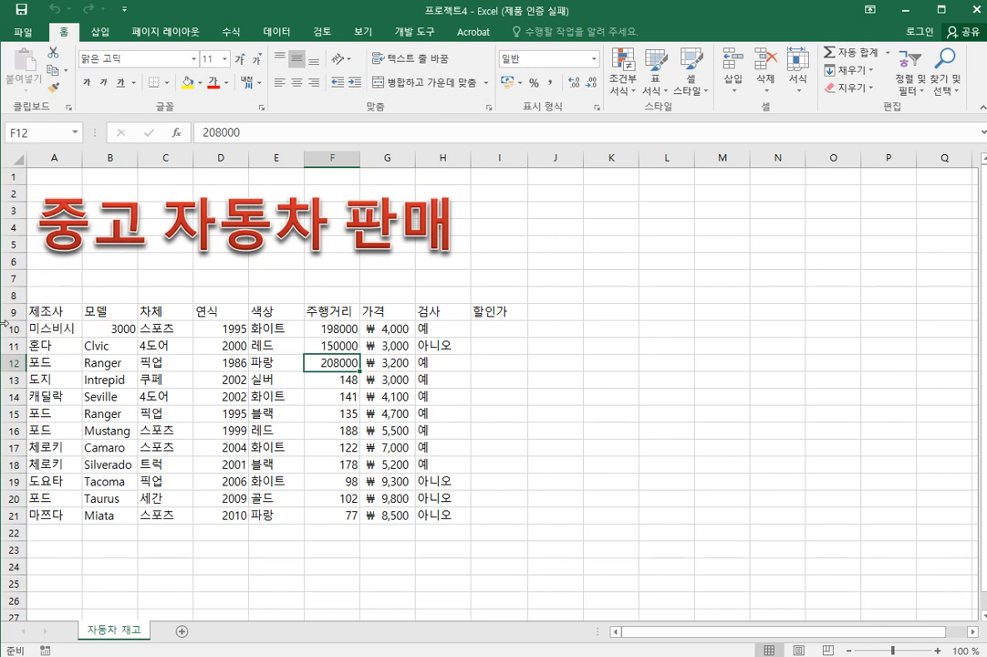
left_click_drag(12, 326, 5, 516)
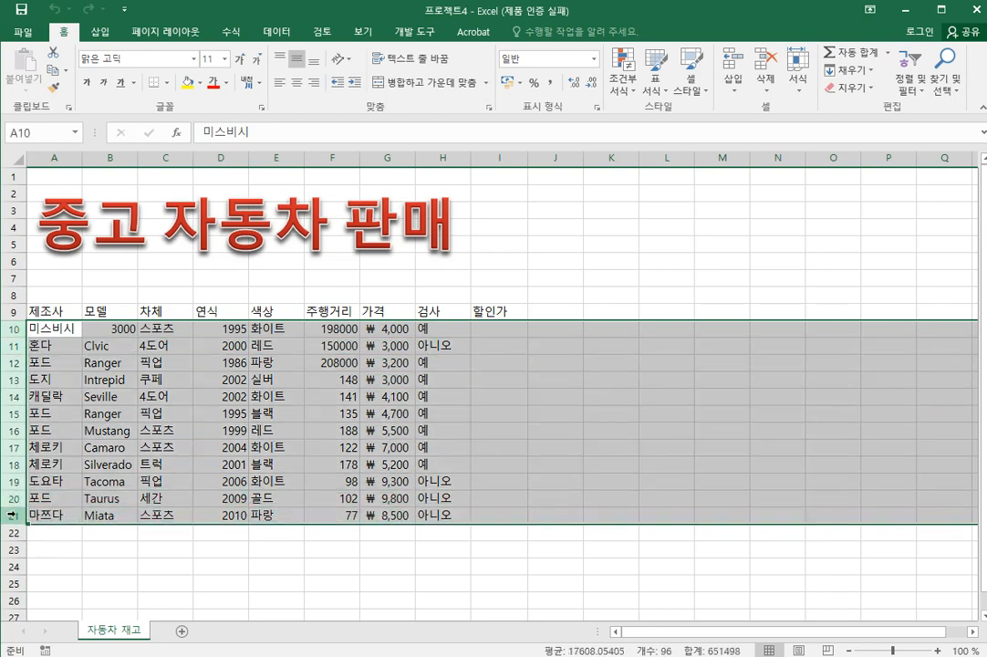
key("ctrl+c")
scroll(100, 504, "down", 2)
left_click(49, 431)
key("ctrl+v")
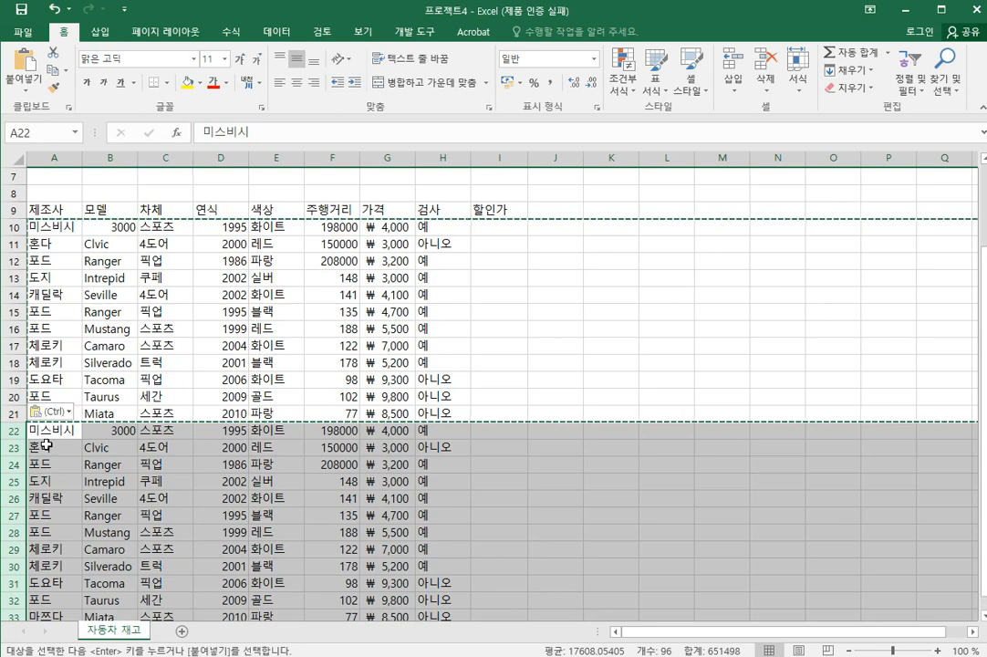
Paste another copy of the car records starting at row 34.
scroll(48, 438, "down", 4)
left_click(77, 435)
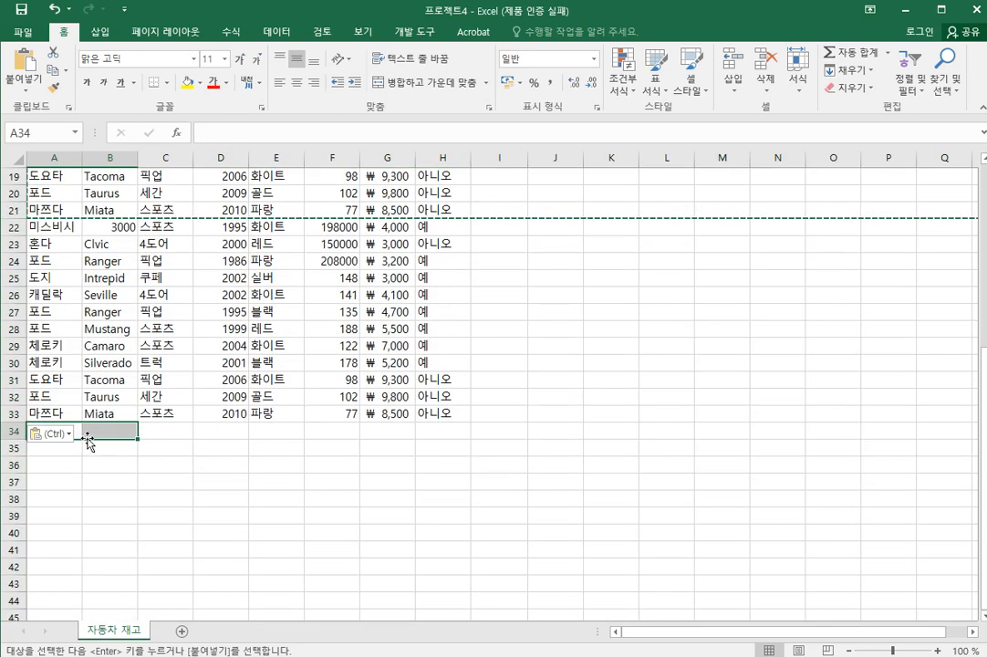
left_click(69, 435)
left_click(68, 435)
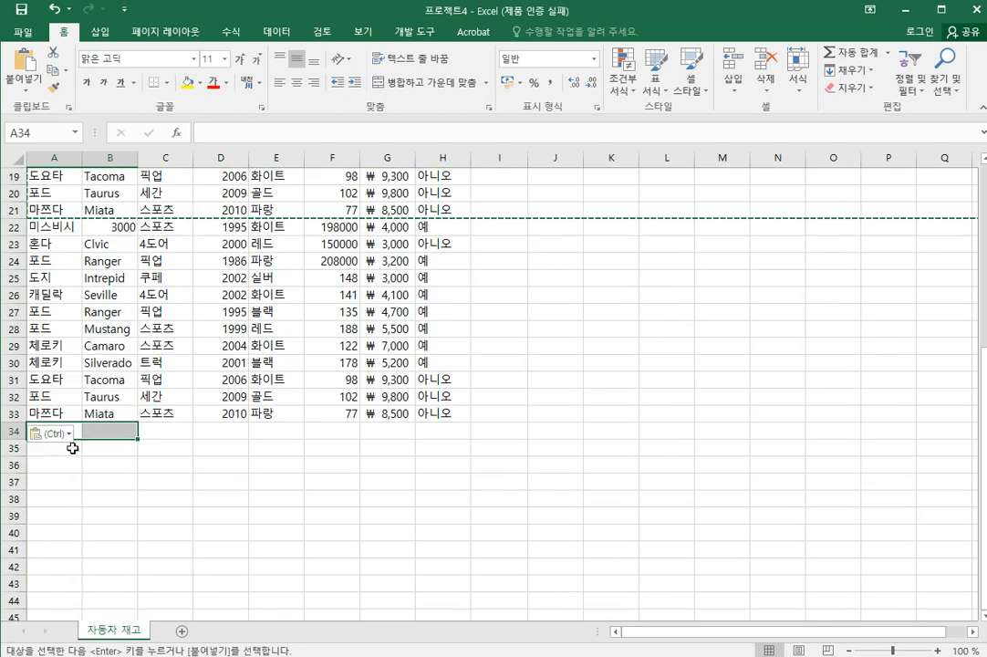
left_click(7, 430)
left_click(126, 492)
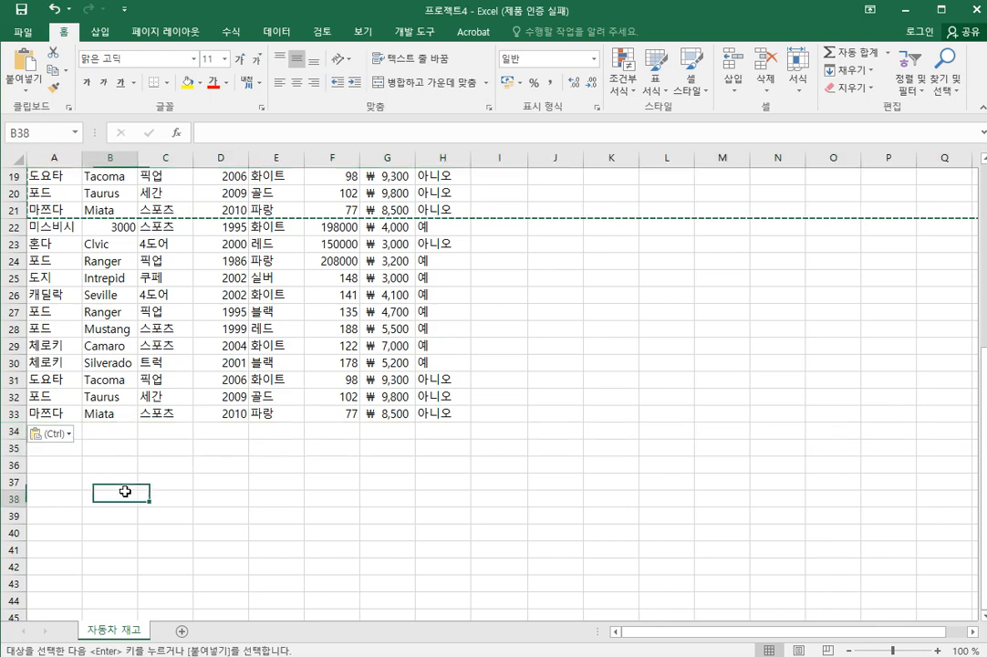
left_click(4, 430)
key("ctrl+v")
Paste further copies of the car records starting at rows 46, 58 and 70, and end the copy mode.
scroll(15, 434, "down", 4)
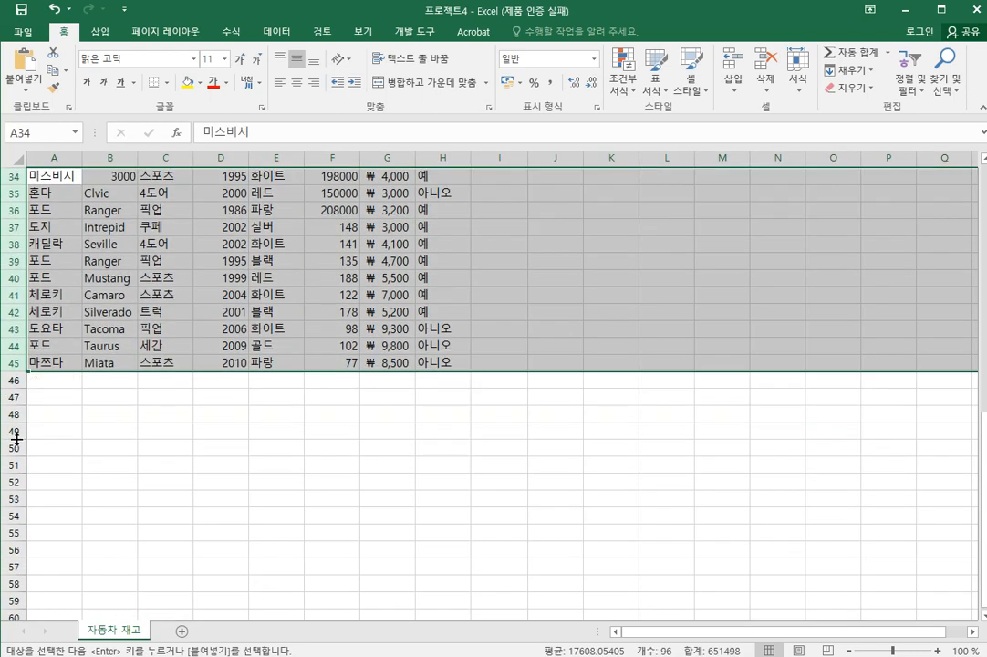
left_click(16, 381)
key("ctrl+v")
scroll(16, 425, "down", 4)
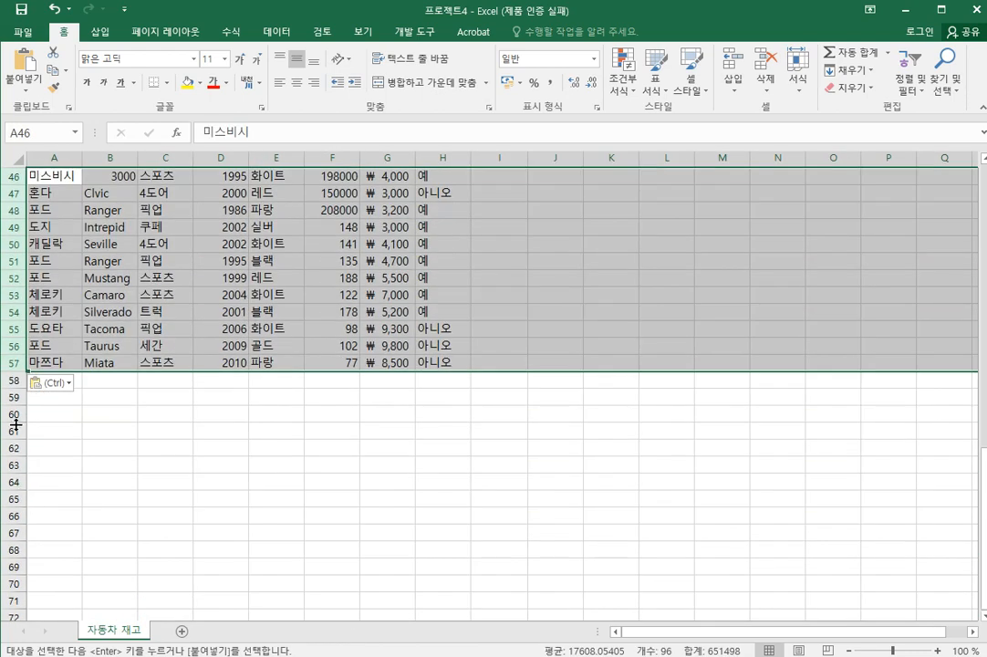
left_click(16, 386)
key("ctrl+v")
scroll(16, 429, "down", 3)
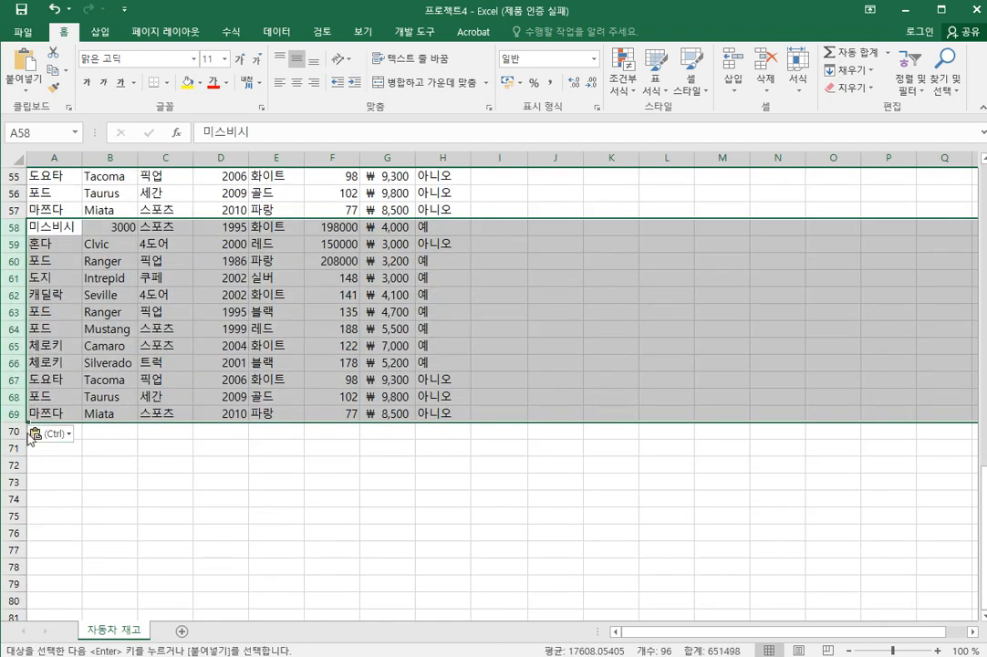
left_click(17, 433)
key("ctrl+v")
scroll(17, 434, "down", 4)
scroll(160, 412, "up", 13)
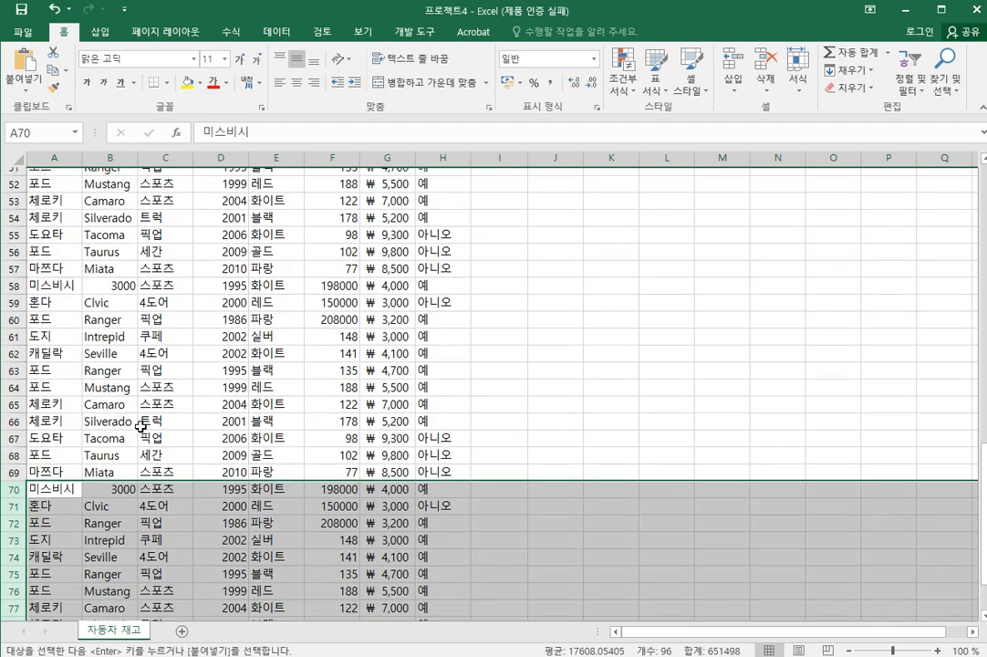
left_click(209, 360)
scroll(209, 360, "up", 9)
left_click(209, 366)
key("Escape")
left_click(219, 396)
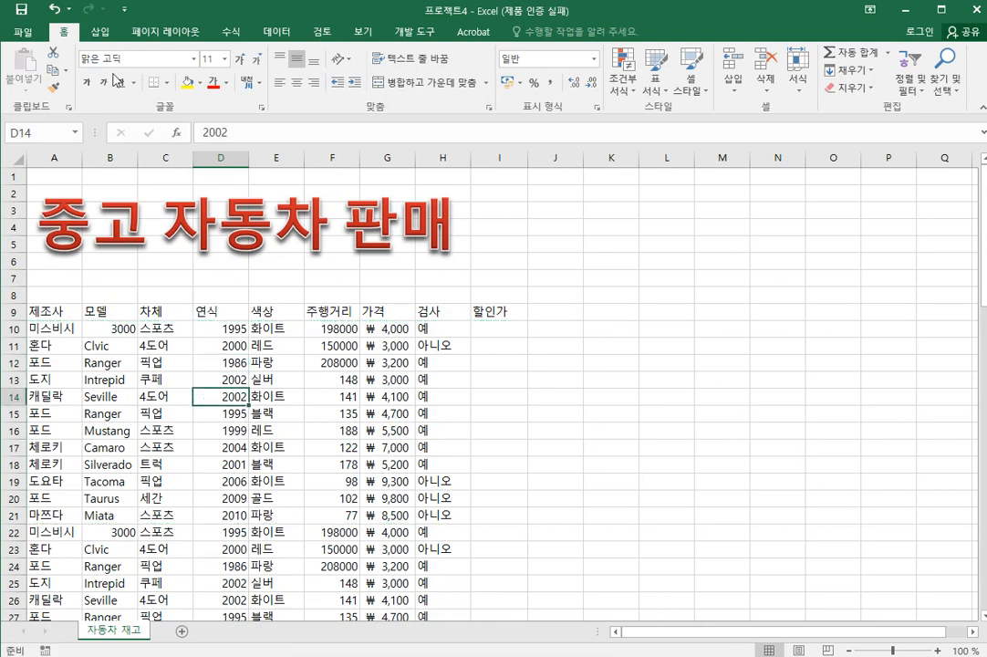
Check in the print preview whether the column headings appear on pages 1 and 2, and return to the sheet.
left_click(25, 32)
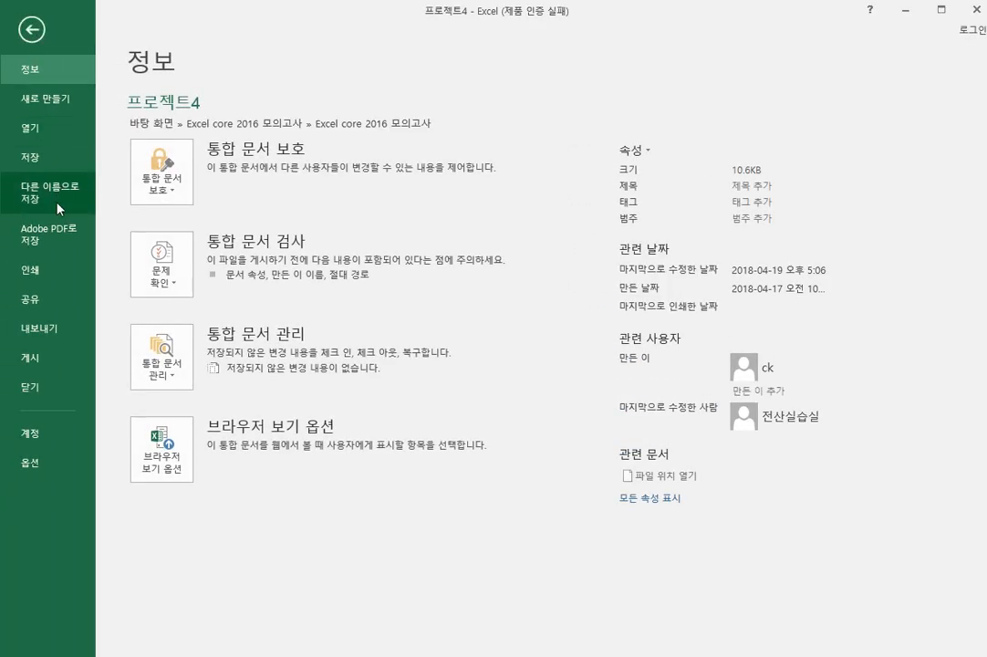
left_click(52, 270)
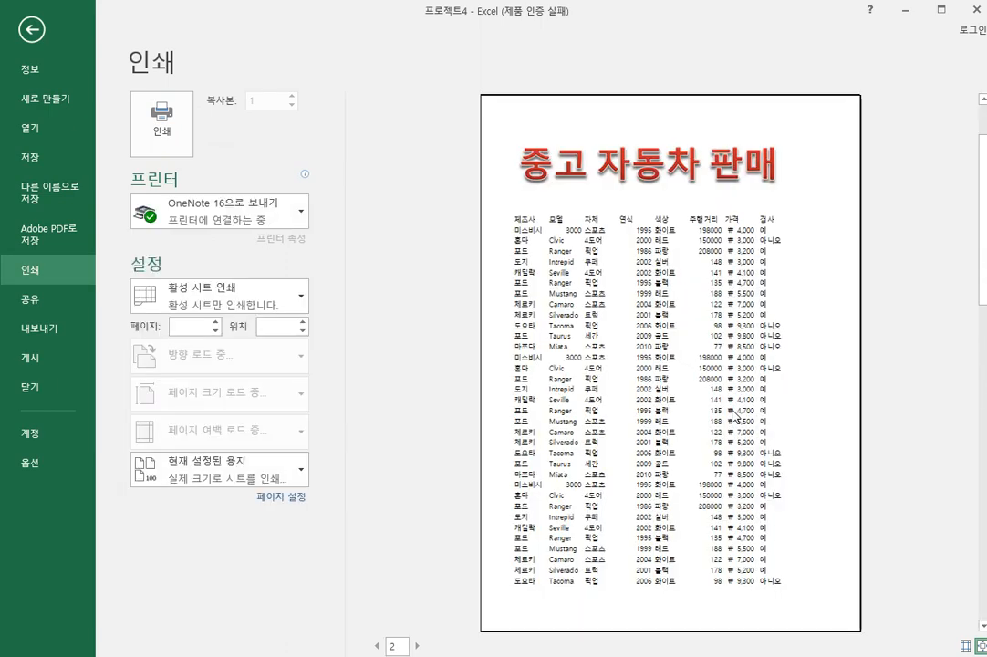
scroll(731, 412, "down", 1)
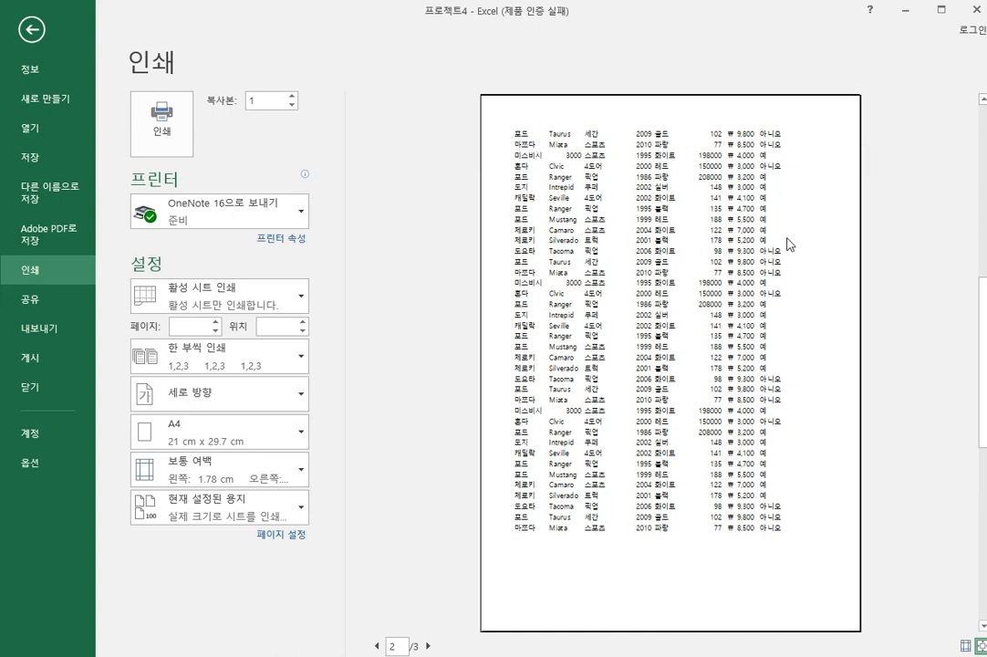
scroll(785, 244, "up", 1)
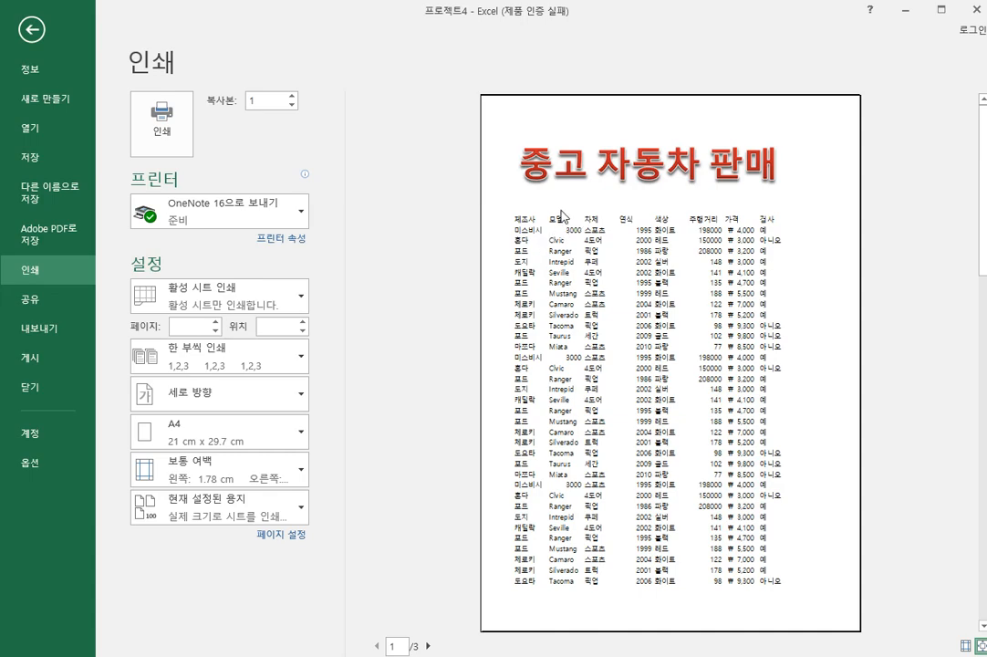
left_click(34, 28)
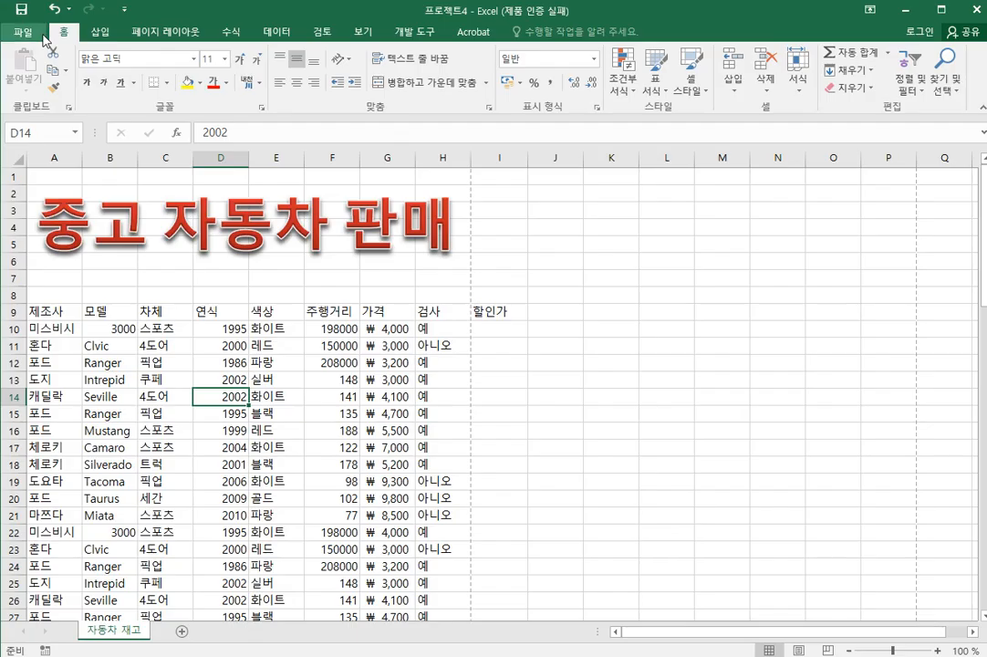
Examine the Page Setup options for page, margins, header/footer and sheet, and close the dialog without changes.
left_click(173, 37)
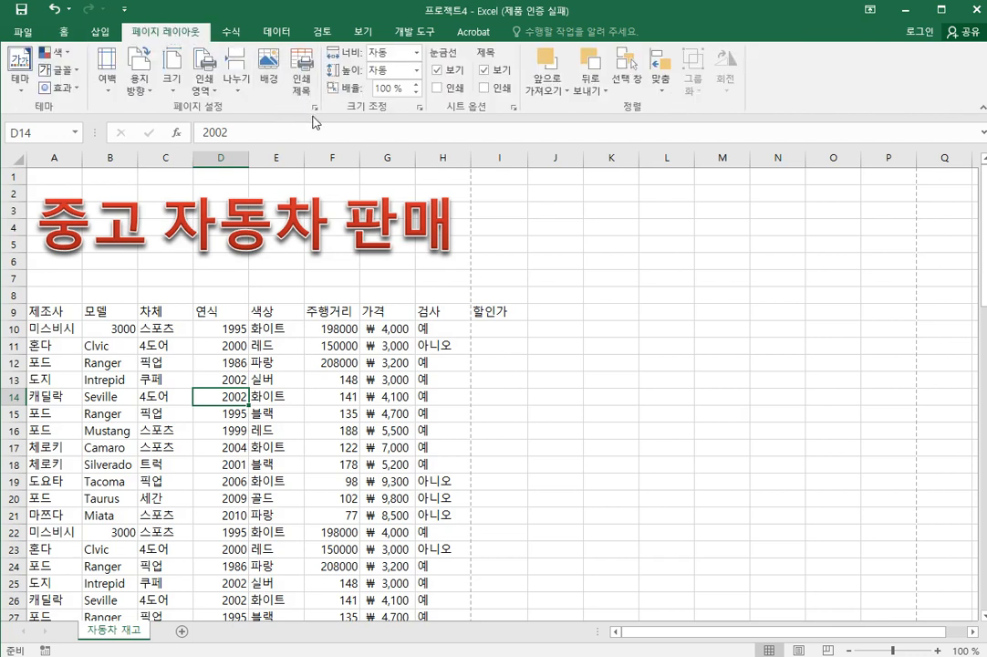
left_click(206, 73)
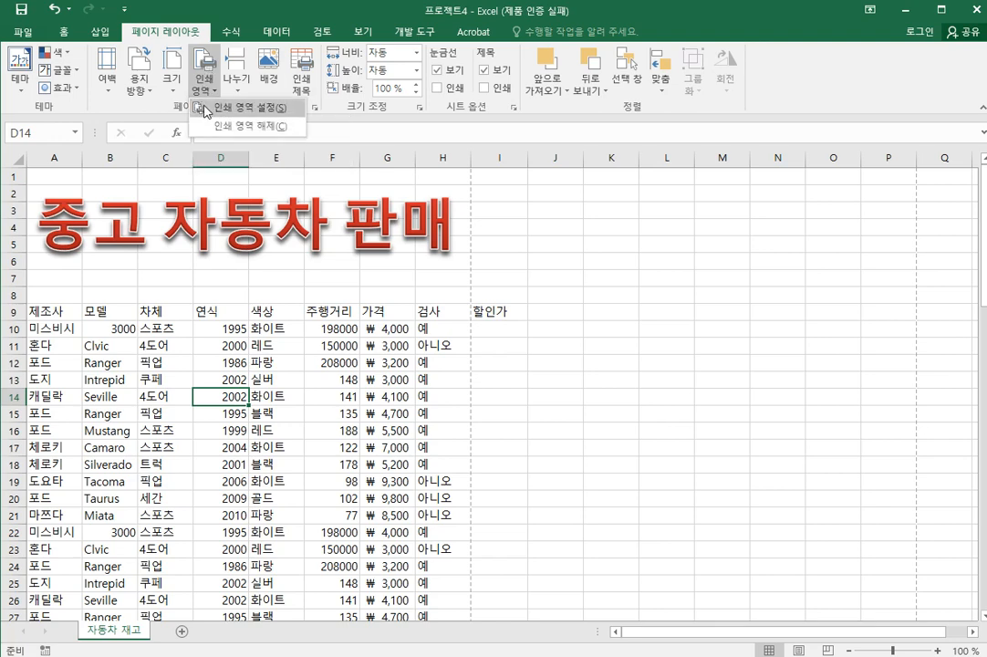
left_click(301, 79)
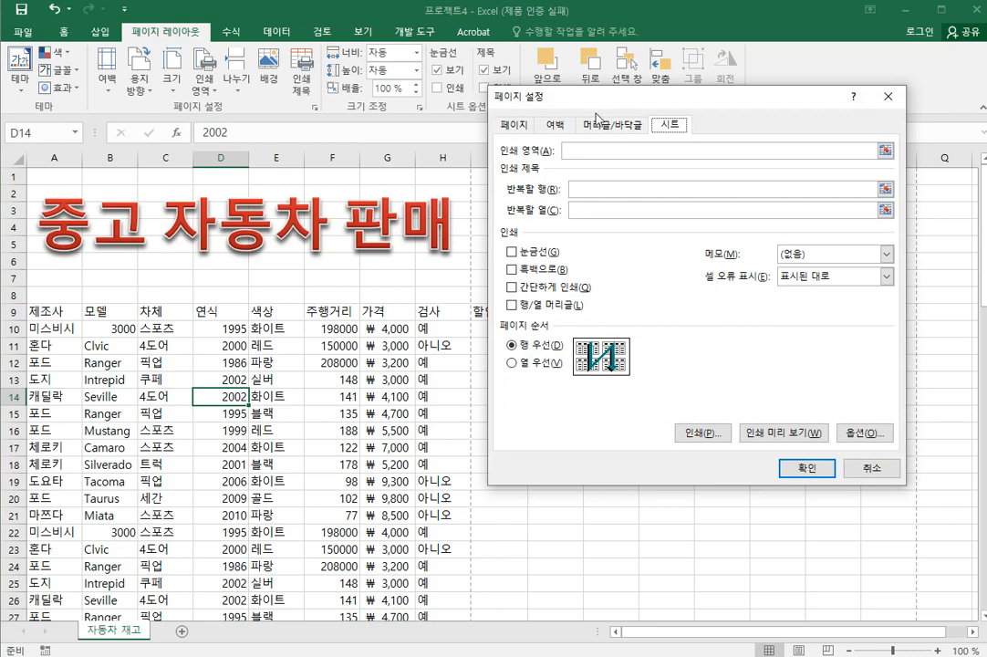
left_click(514, 125)
left_click(555, 125)
left_click(623, 126)
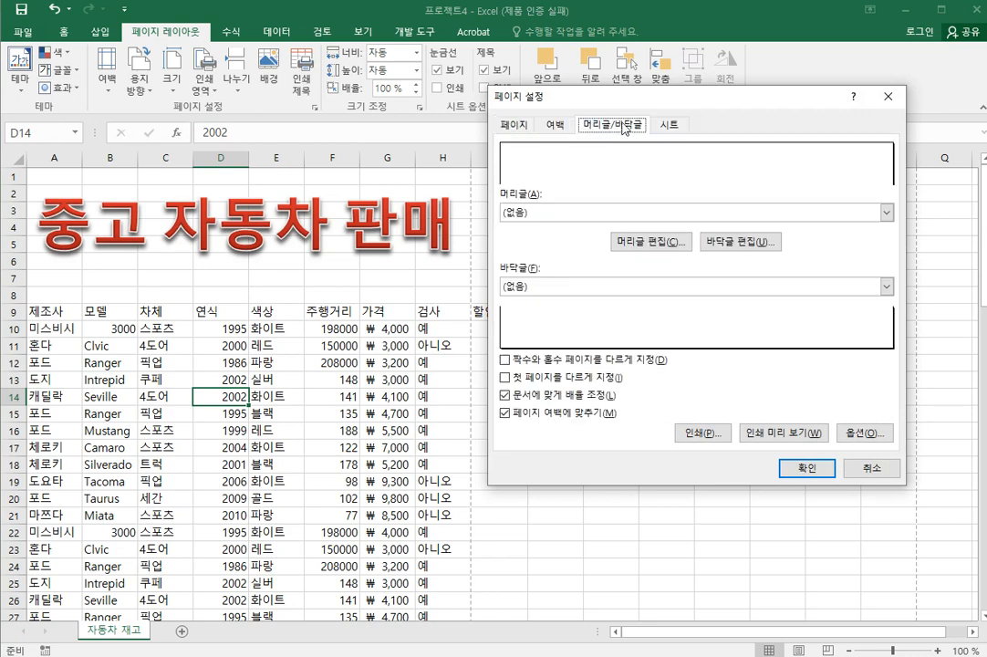
left_click(669, 125)
left_click_drag(539, 96, 297, 92)
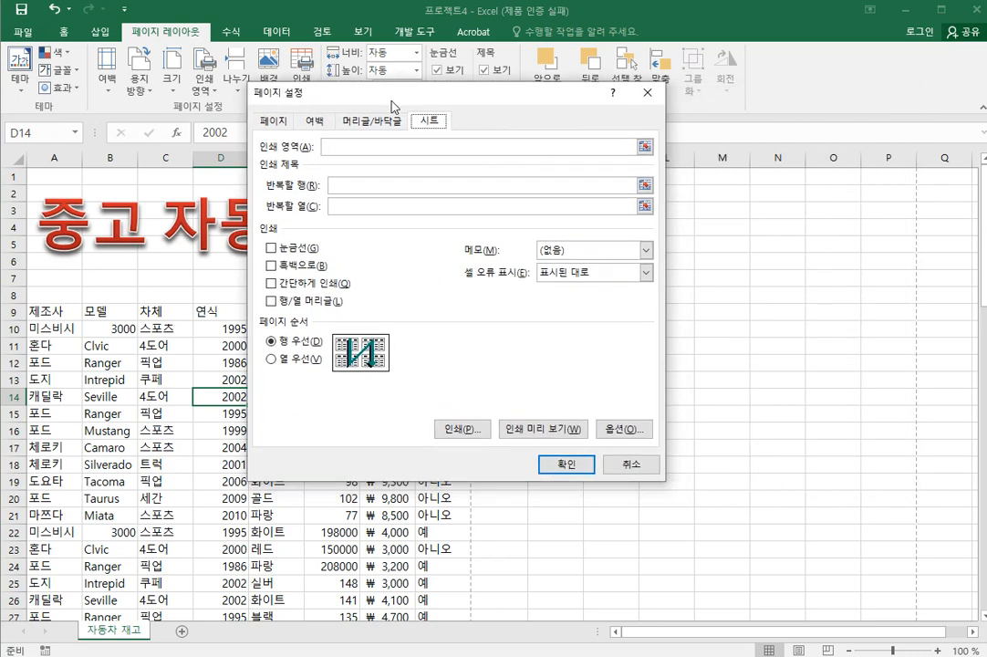
left_click(657, 95)
left_click(169, 91)
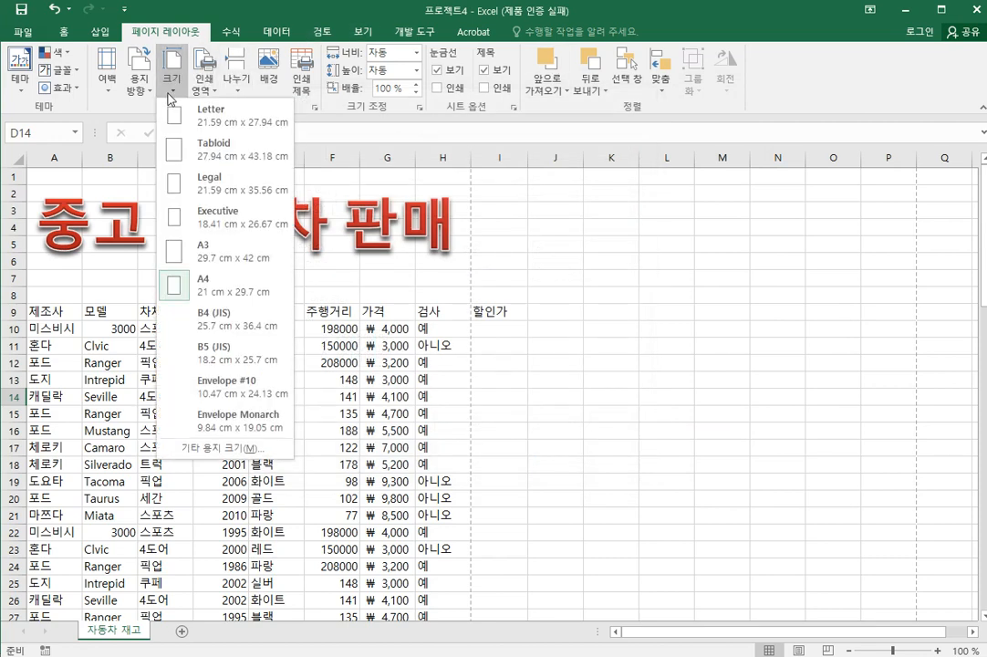
left_click(145, 87)
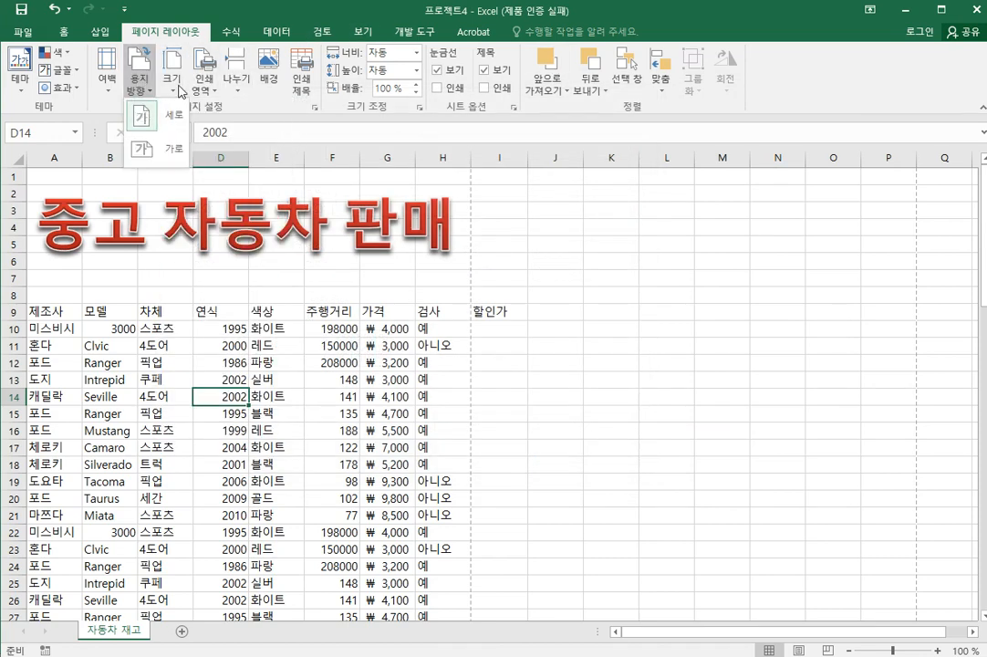
left_click(203, 75)
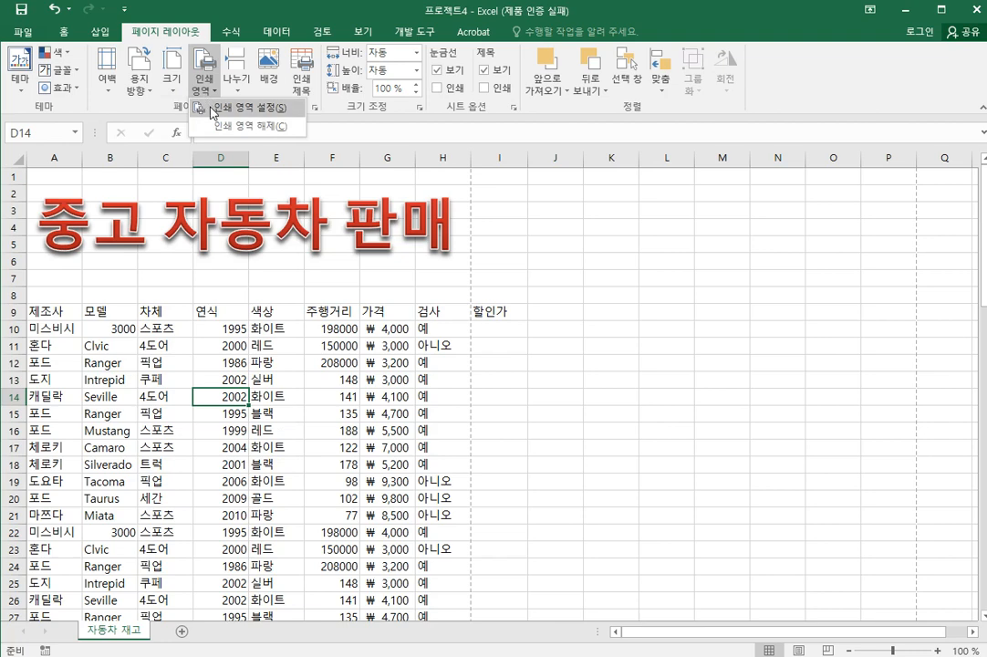
left_click(224, 102)
left_click(639, 392)
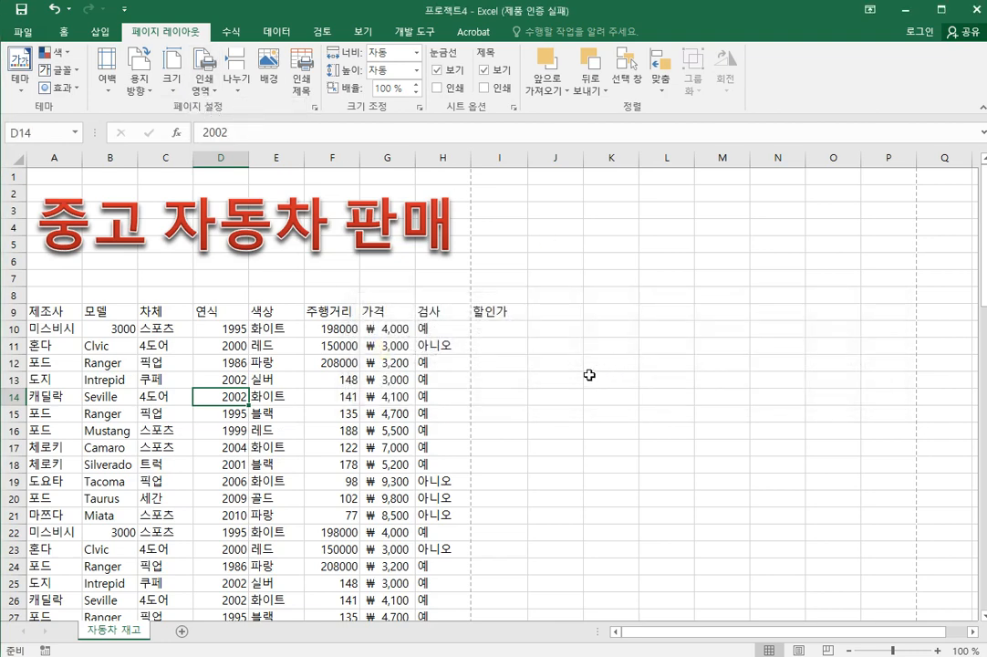
left_click(288, 294)
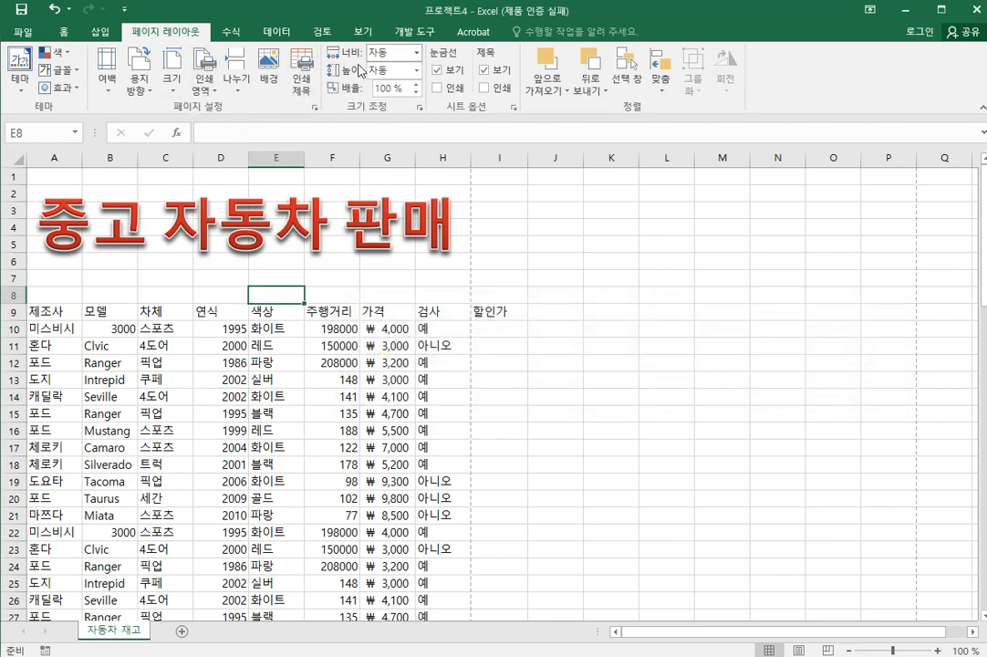
Set row 9 ($9:$9) as the print title row to repeat on every printed page of the worksheet.
left_click(302, 86)
left_click_drag(524, 105, 630, 128)
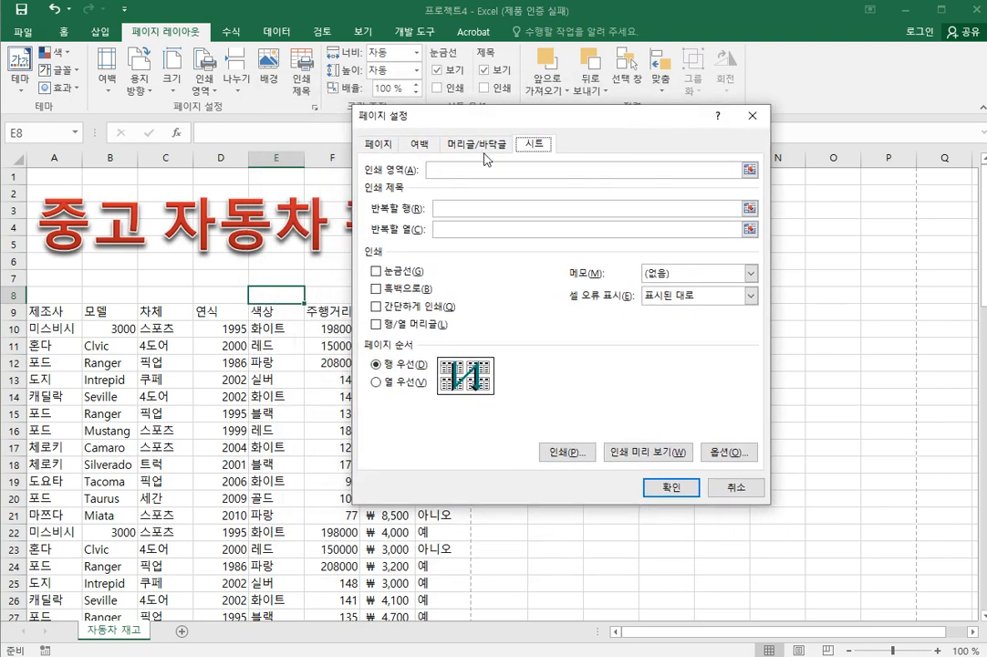
left_click_drag(520, 115, 541, 72)
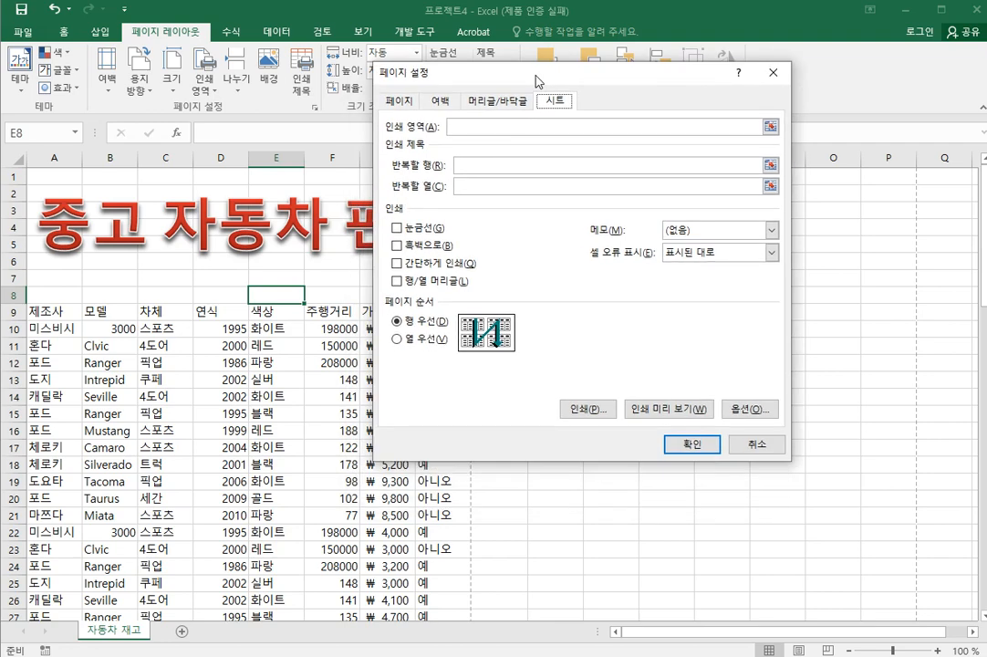
left_click(478, 165)
left_click_drag(449, 85, 579, 85)
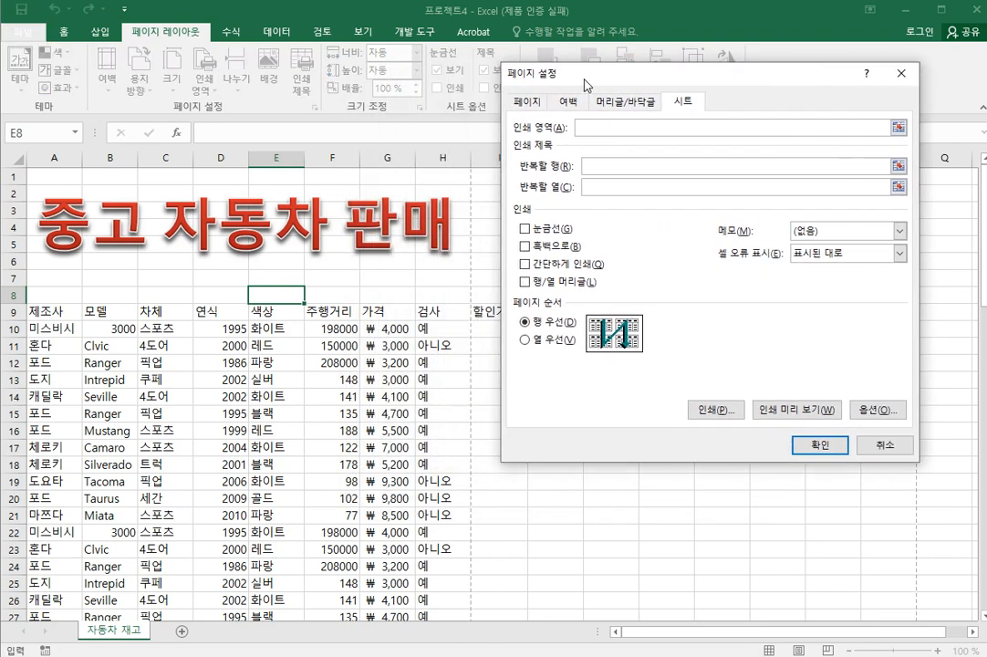
left_click(13, 312)
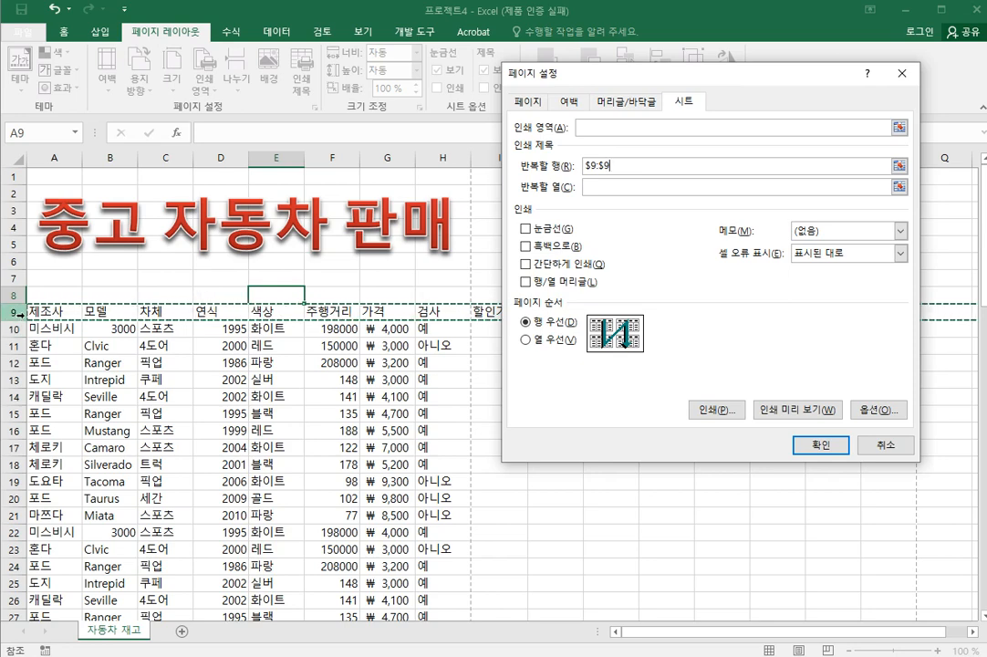
left_click(822, 449)
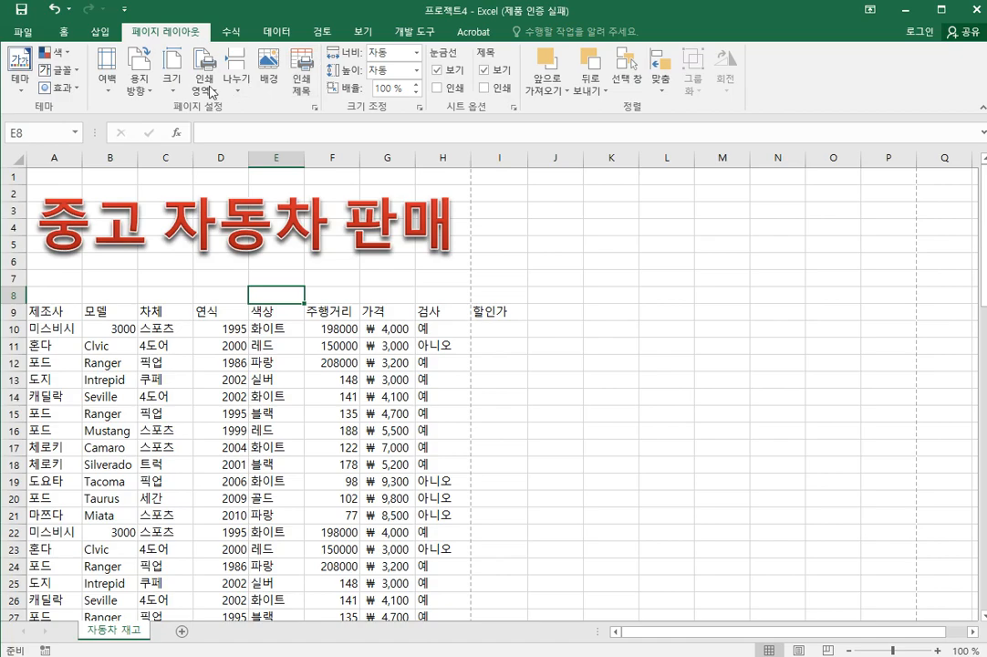
Check in the print preview whether the row 9 headings repeat on each page, and return to the sheet.
left_click(20, 31)
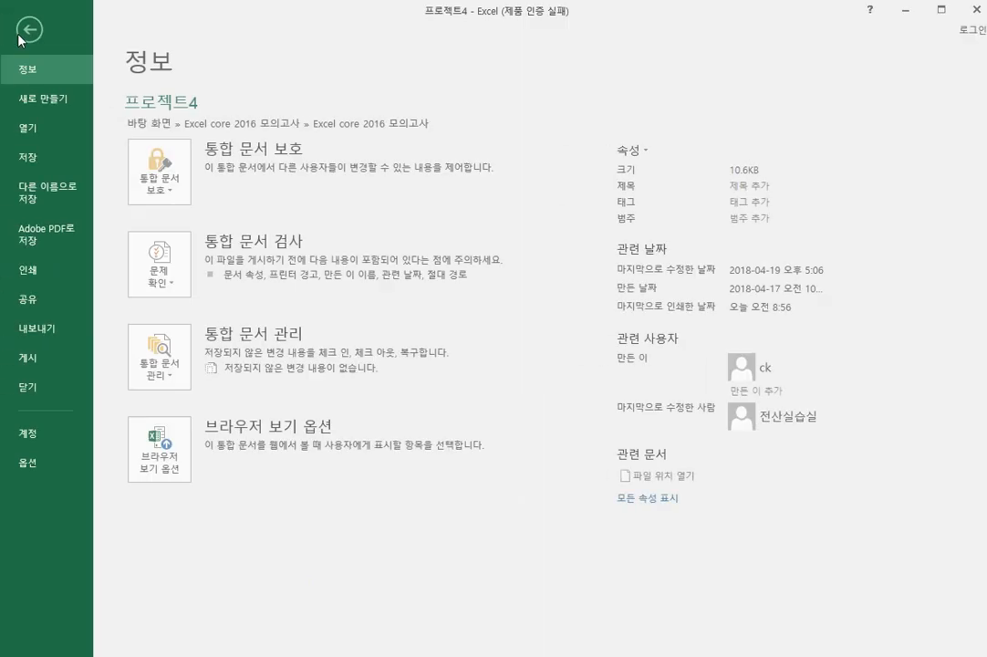
left_click(46, 274)
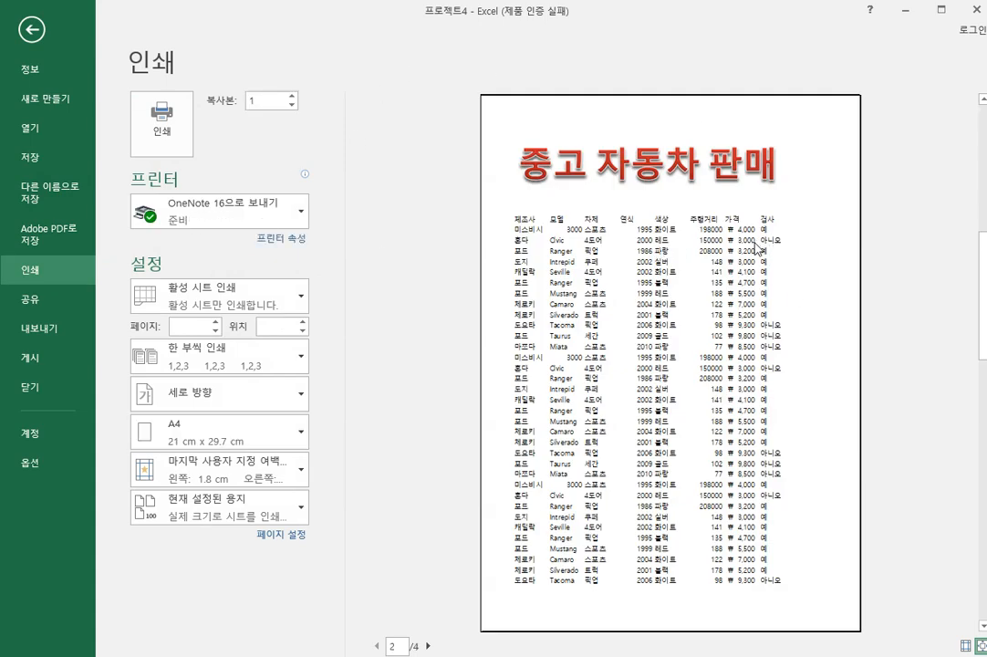
scroll(749, 246, "down", 2)
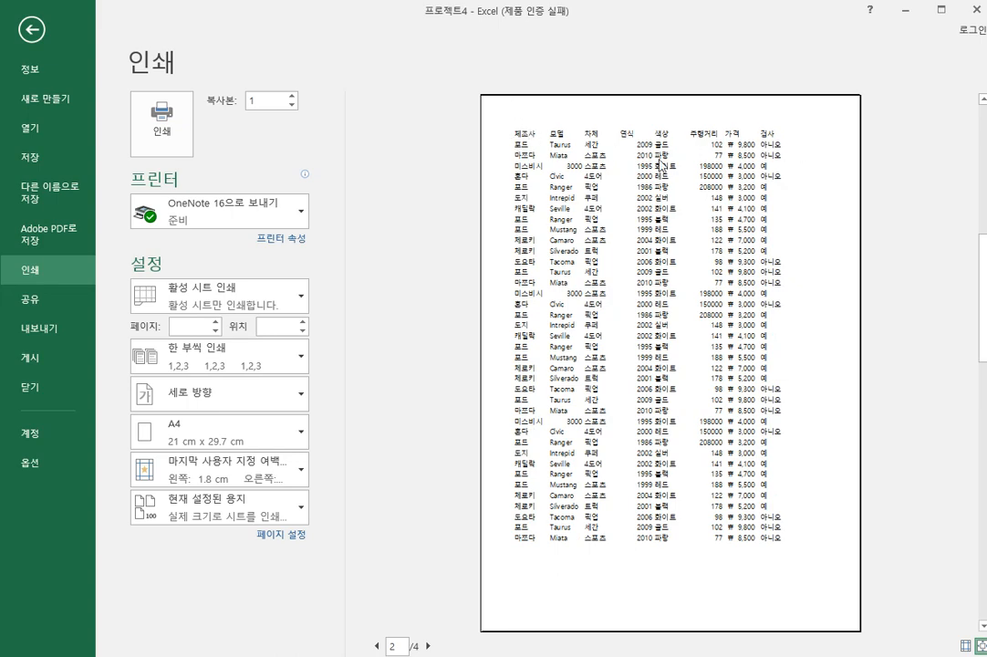
left_click(31, 29)
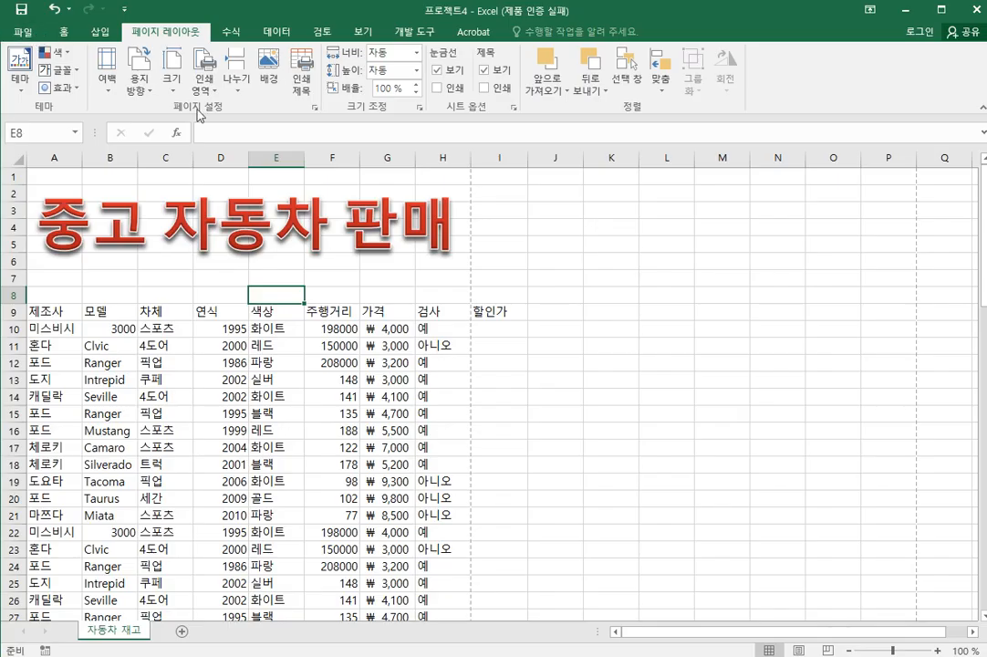
Switch to the Word exam document, read task B about replacing text, and return to the Excel workbook.
key("alt+Tab")
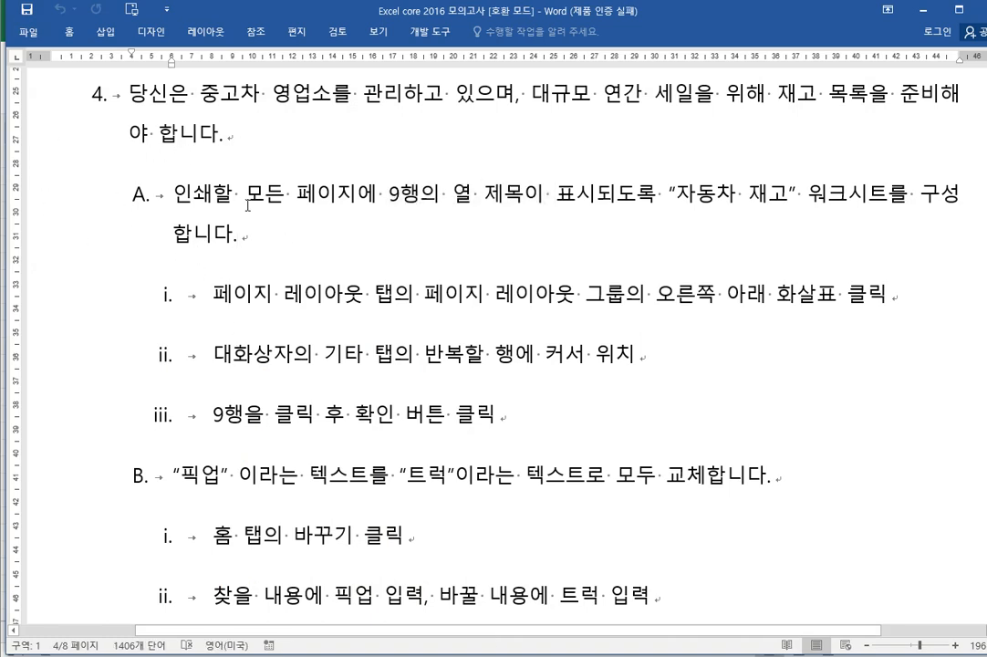
scroll(316, 319, "down", 7)
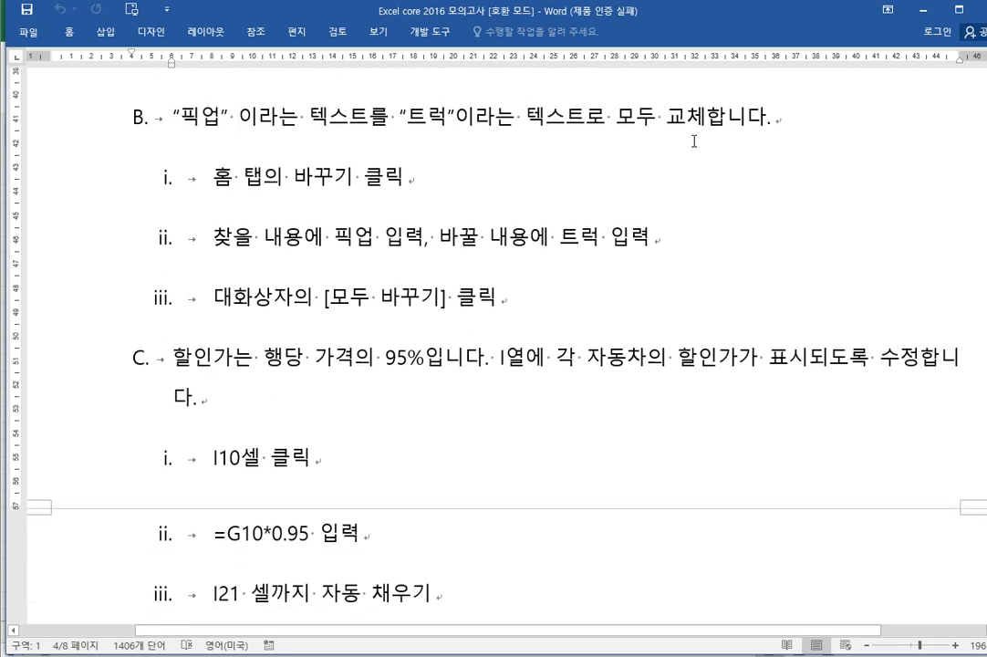
left_click(239, 117)
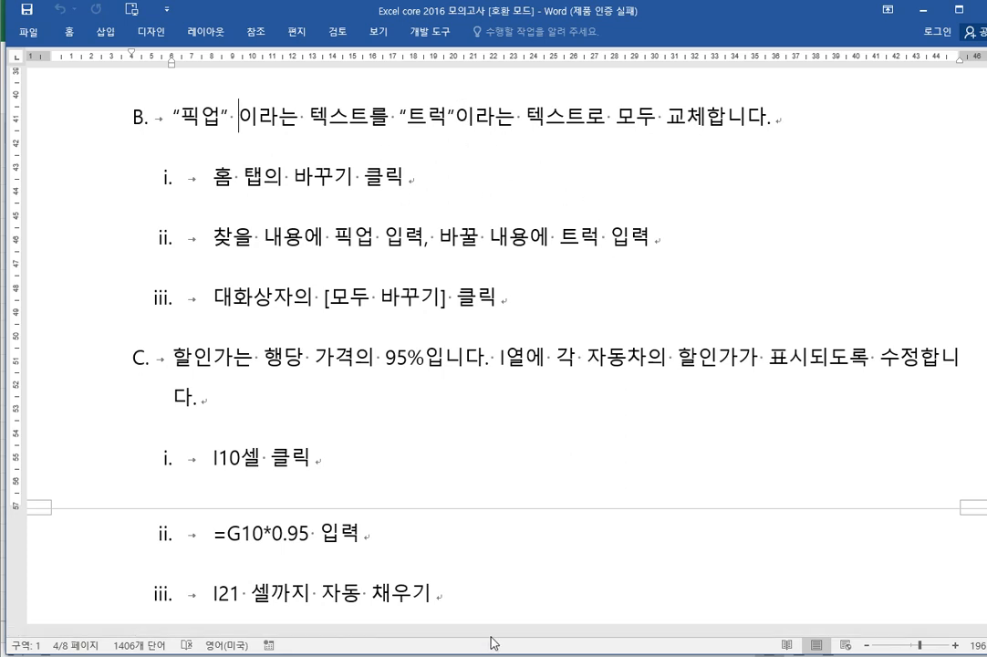
left_click_drag(503, 631, 578, 630)
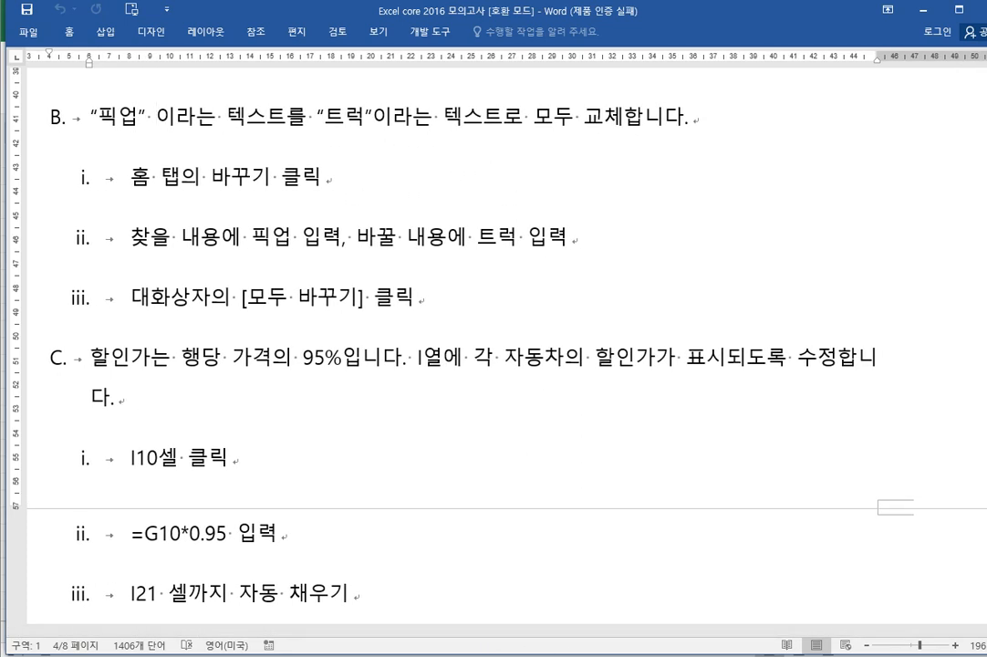
left_click(345, 597)
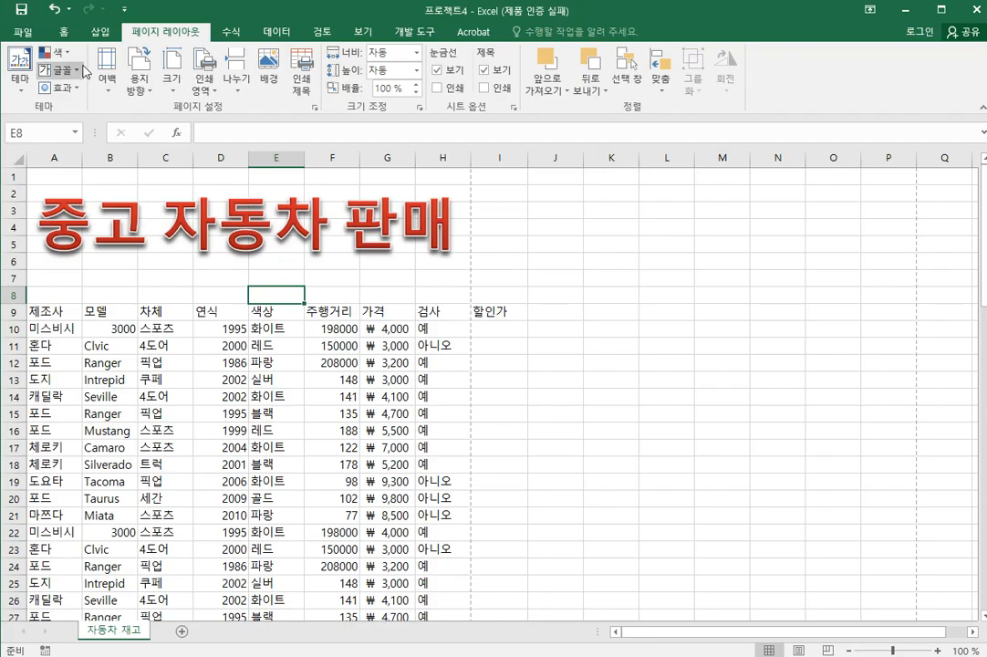
left_click(64, 31)
left_click(960, 91)
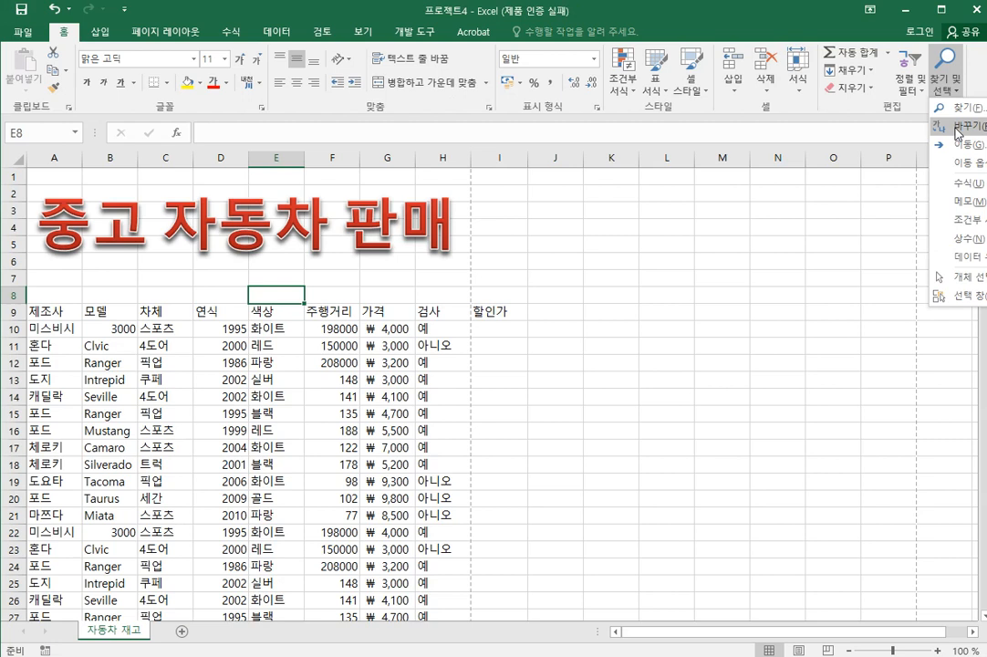
left_click(387, 340)
left_click(368, 399)
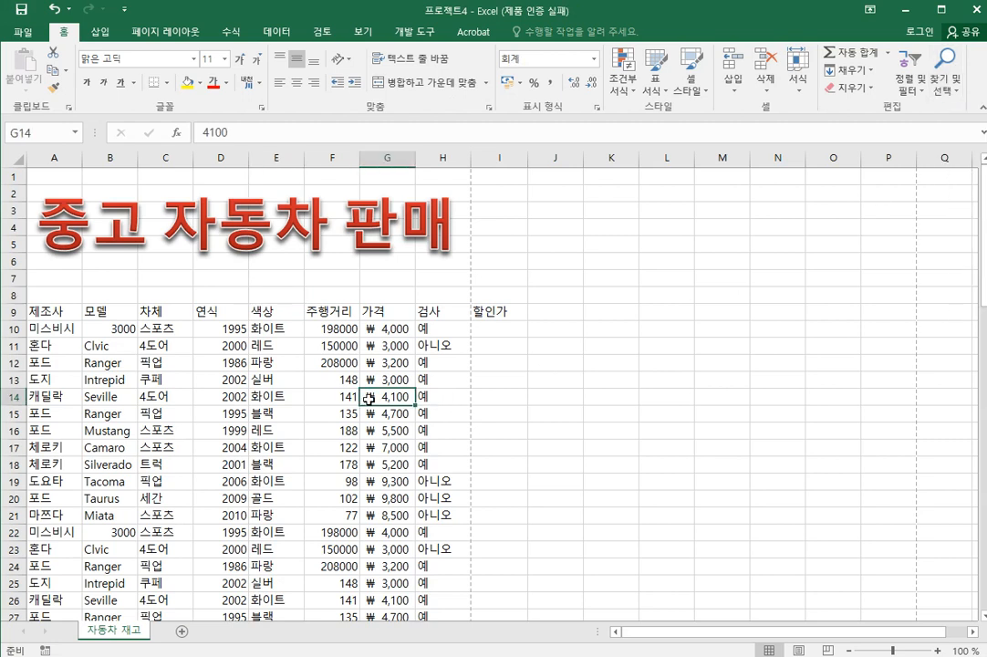
Replace all occurrences of "픽업" with "트럭" in the worksheet and close the Find and Replace dialog.
key("ctrl+f")
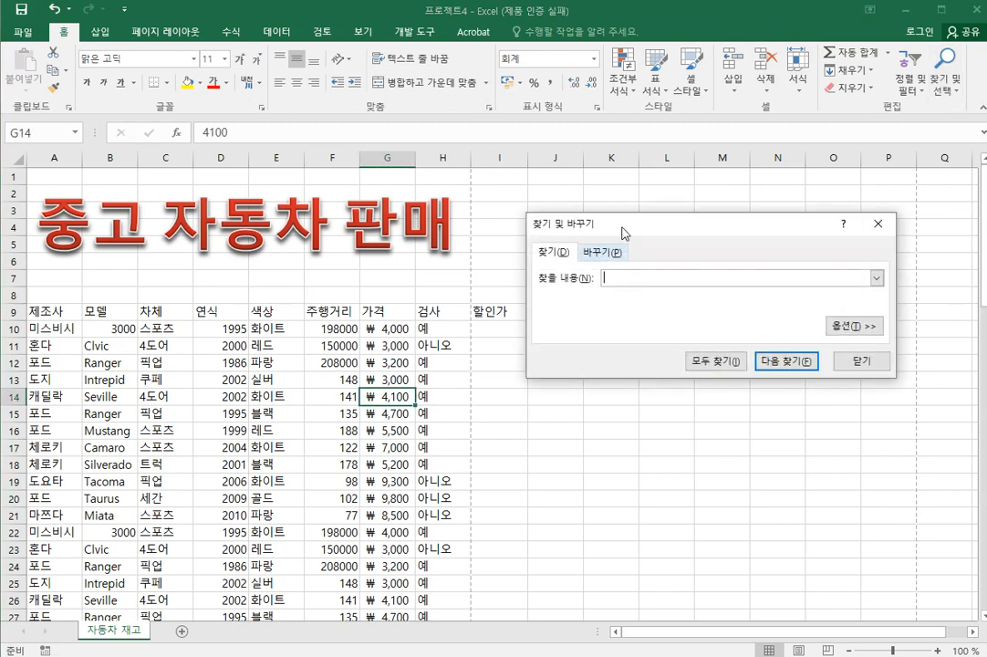
left_click_drag(616, 230, 636, 196)
left_click(622, 216)
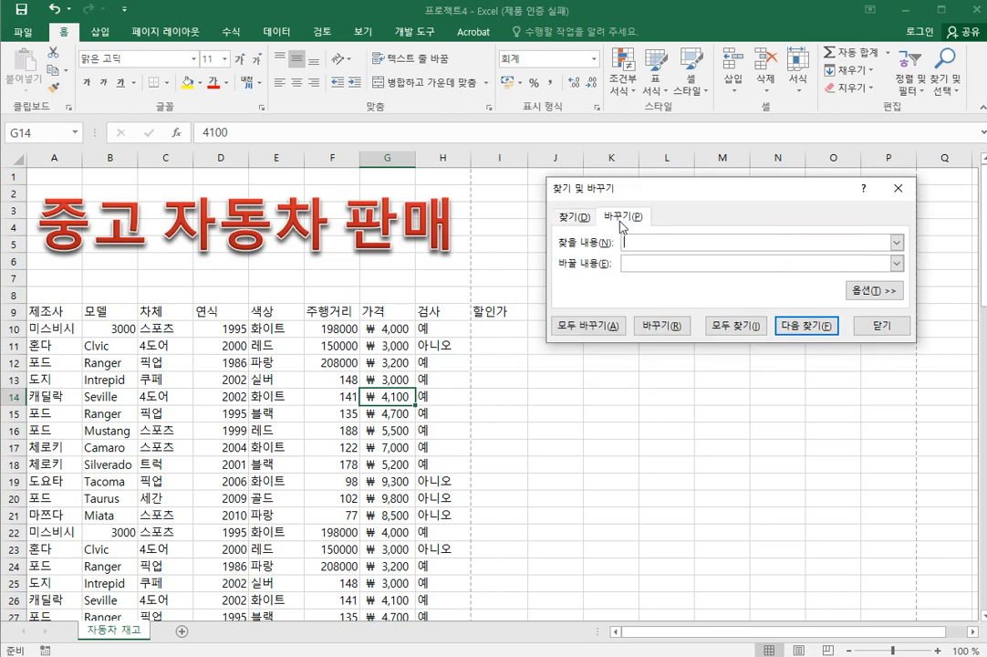
left_click(628, 219)
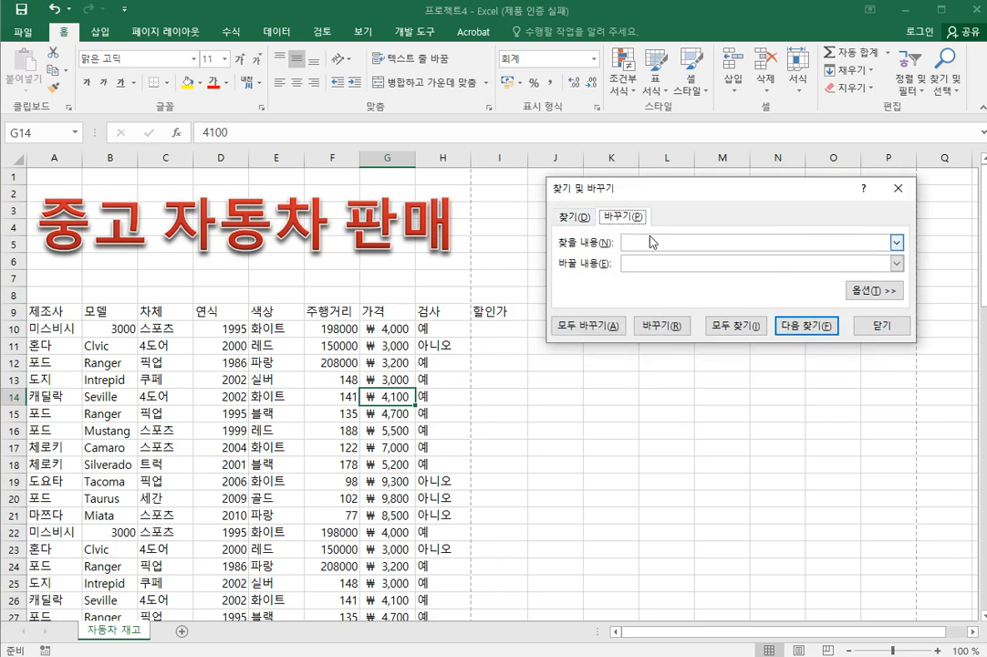
left_click(660, 245)
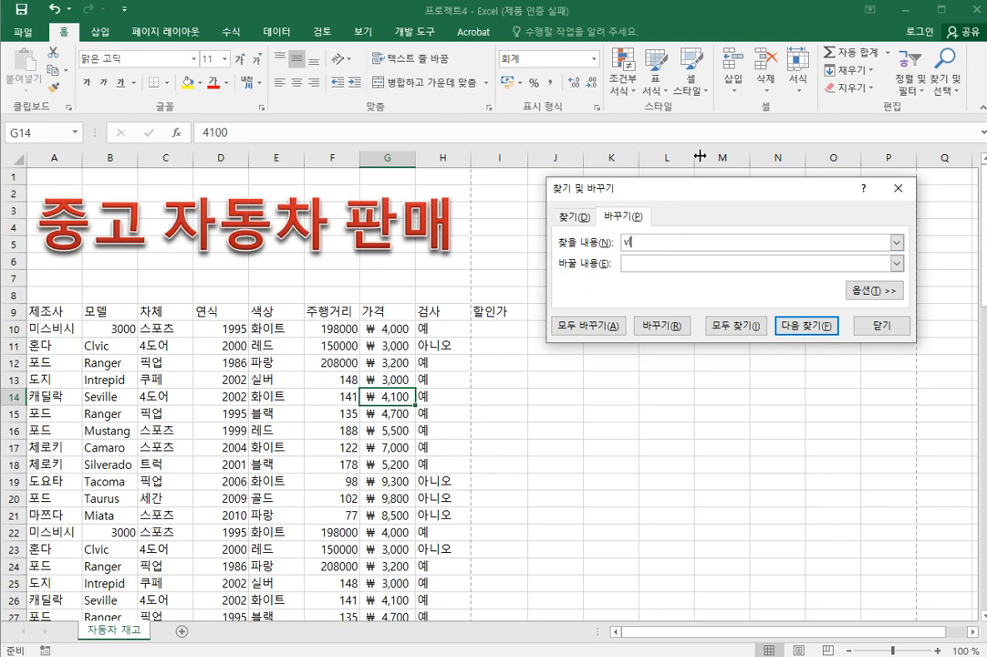
type("픽업")
key("Tab")
type("트럭")
left_click(611, 334)
left_click(628, 383)
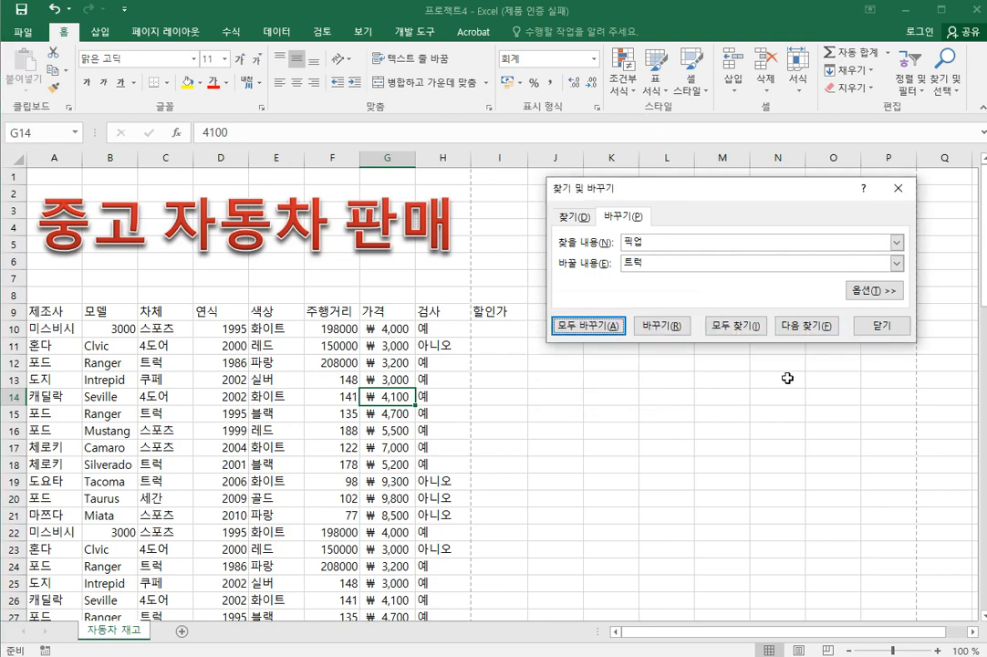
left_click(882, 325)
Review the replaced body types in the 차체 column and switch to the Word exam document for task C.
left_click(311, 410)
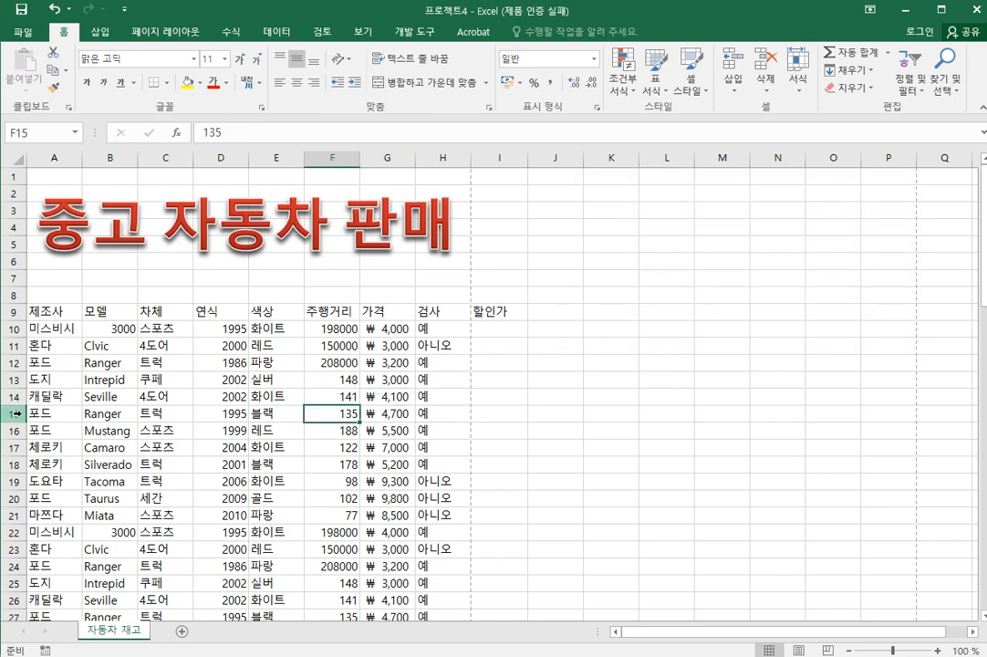
scroll(185, 352, "down", 1)
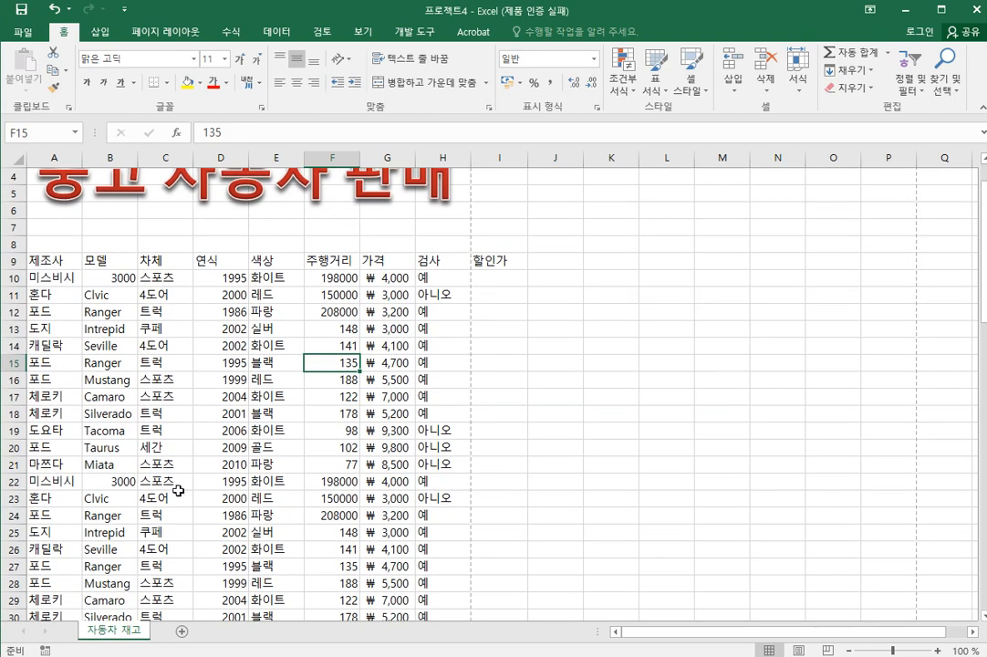
scroll(183, 530, "down", 1)
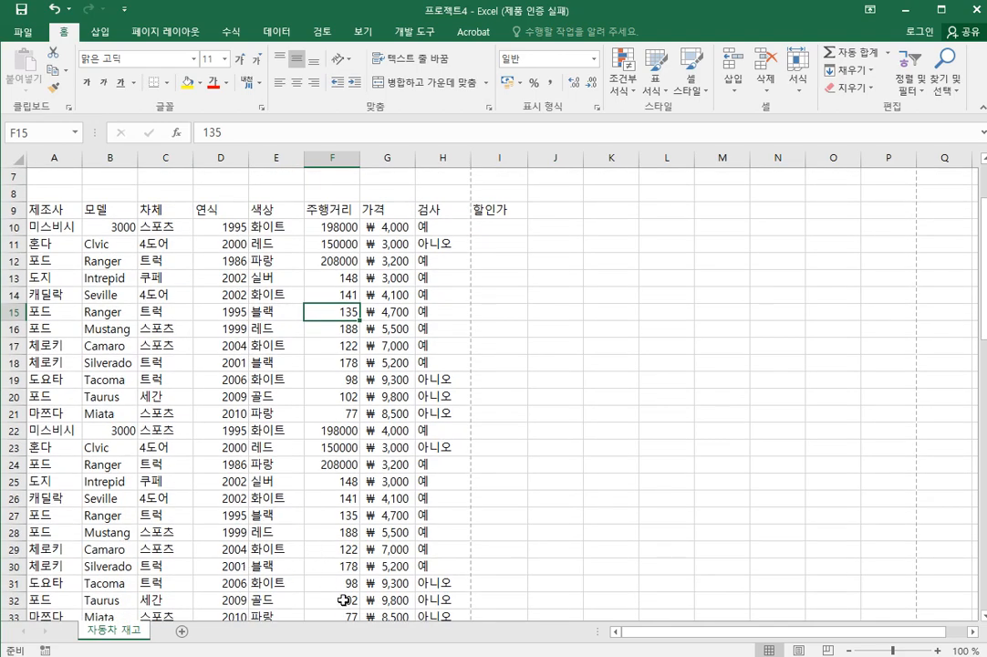
key("alt+Tab")
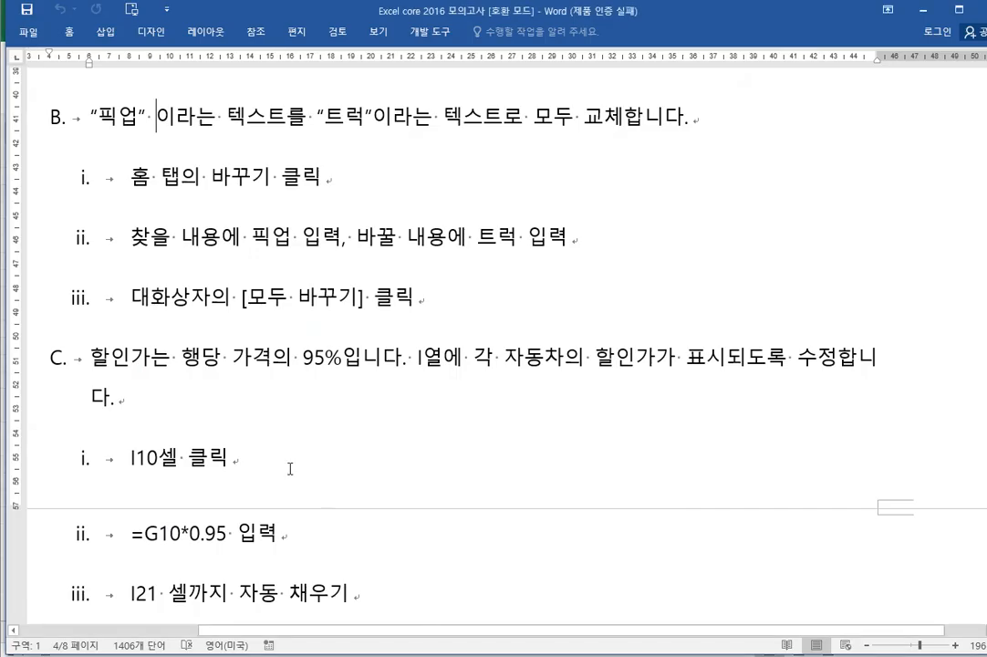
Read task C about the 95% discount price in column I in the Word exam document, and return to the 프로젝트4 Excel workbook.
scroll(260, 397, "down", 2)
scroll(258, 398, "down", 3)
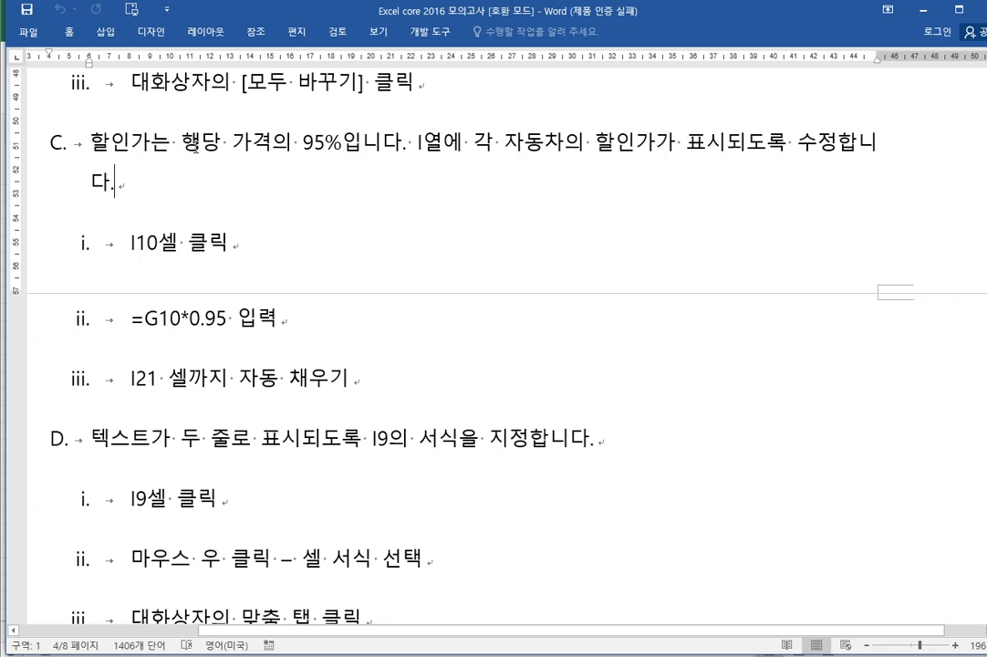
left_click_drag(187, 149, 357, 156)
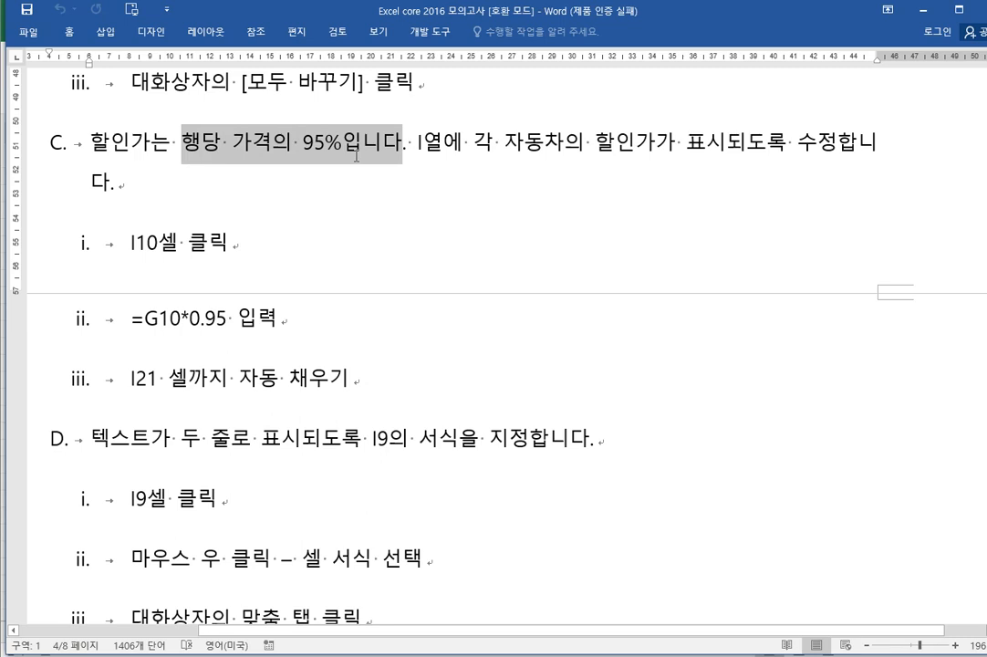
left_click(516, 160)
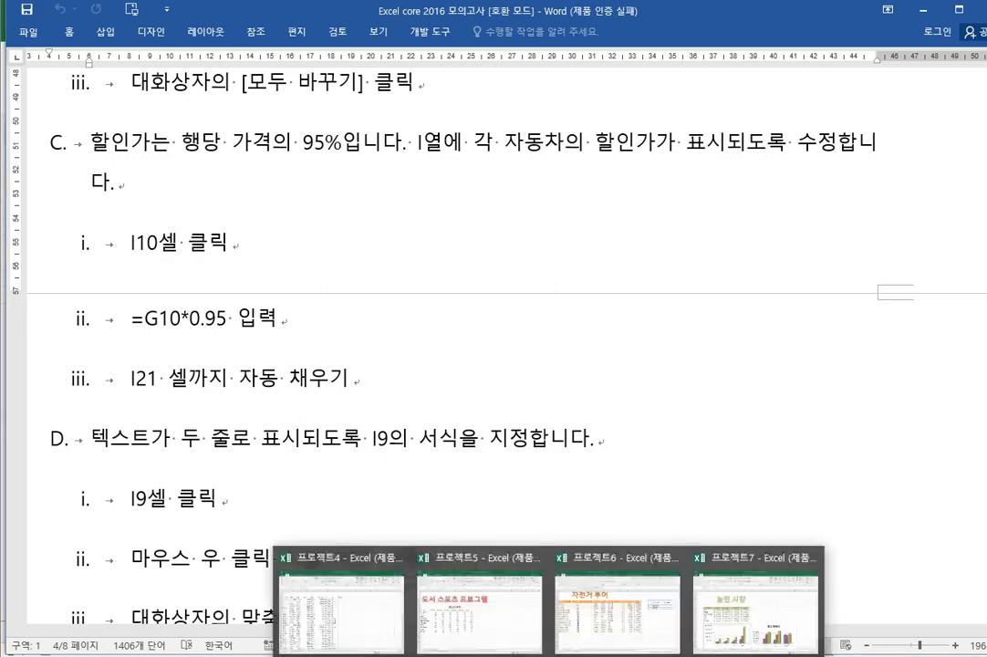
left_click(356, 616)
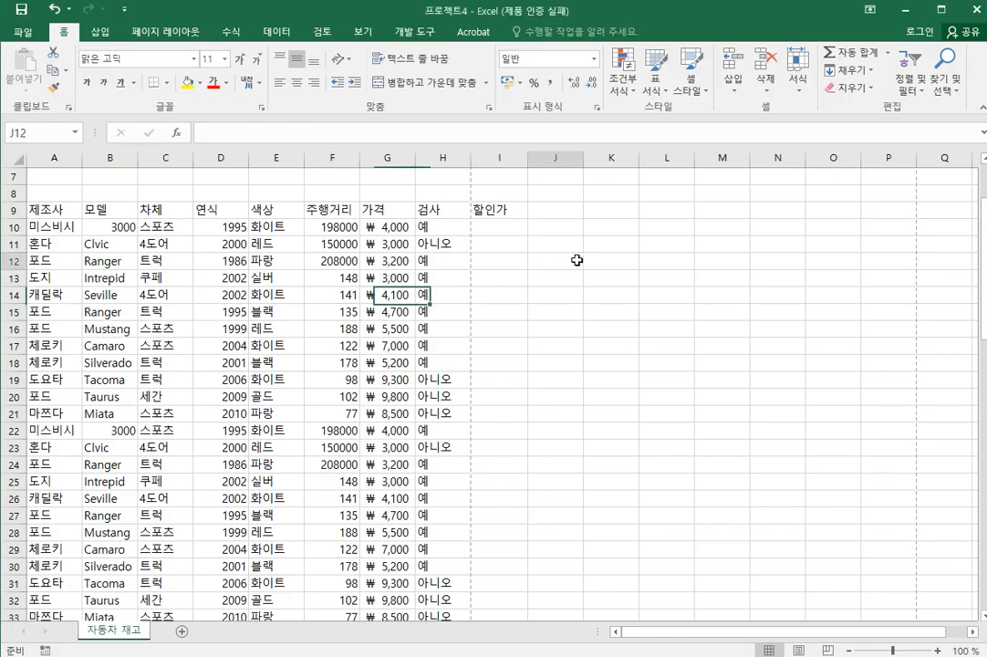
Enter the formula =G10*0.95 in cell I10 to calculate the first car's discount price.
left_click(504, 224)
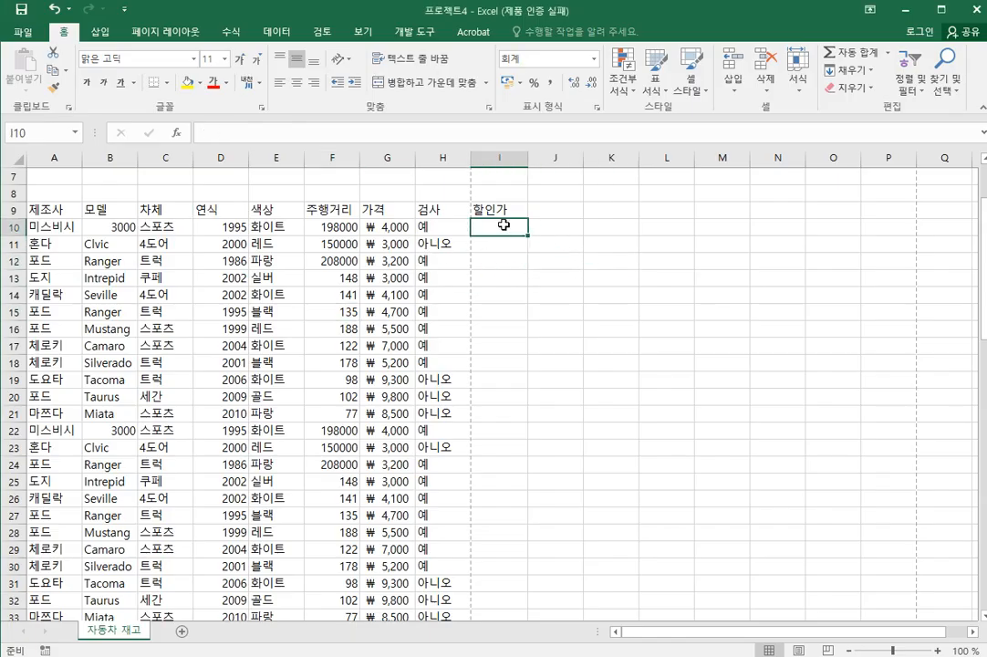
left_click(388, 228)
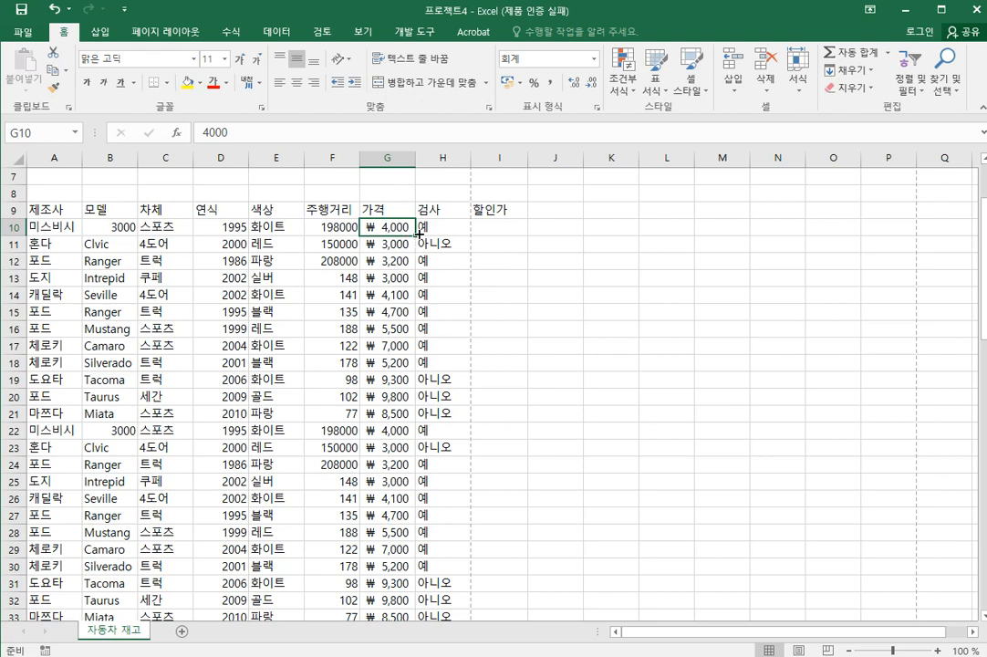
left_click(502, 229)
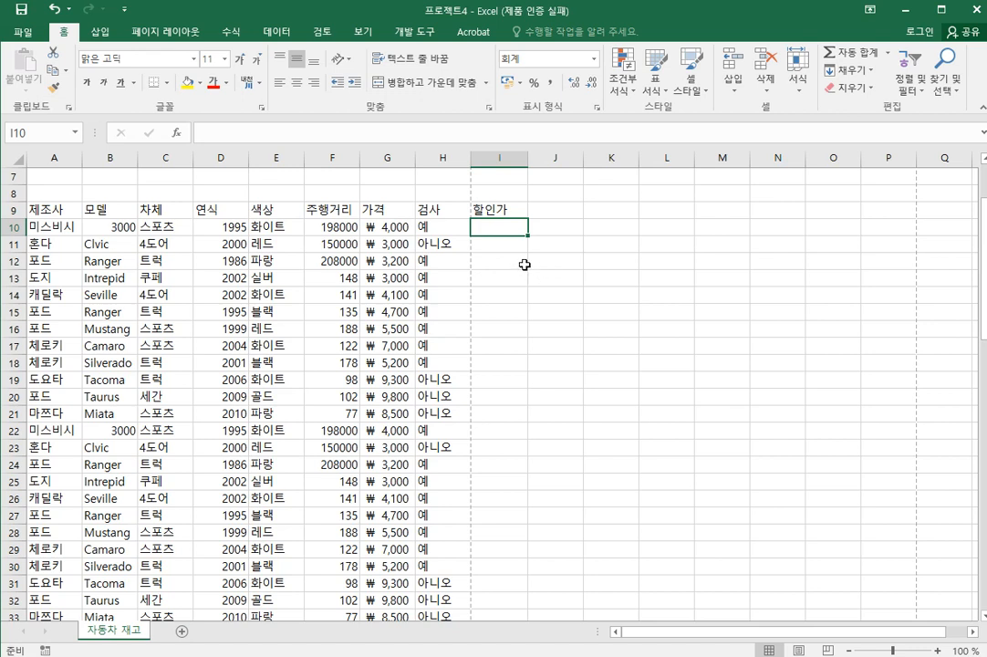
double_click(506, 233)
type("=")
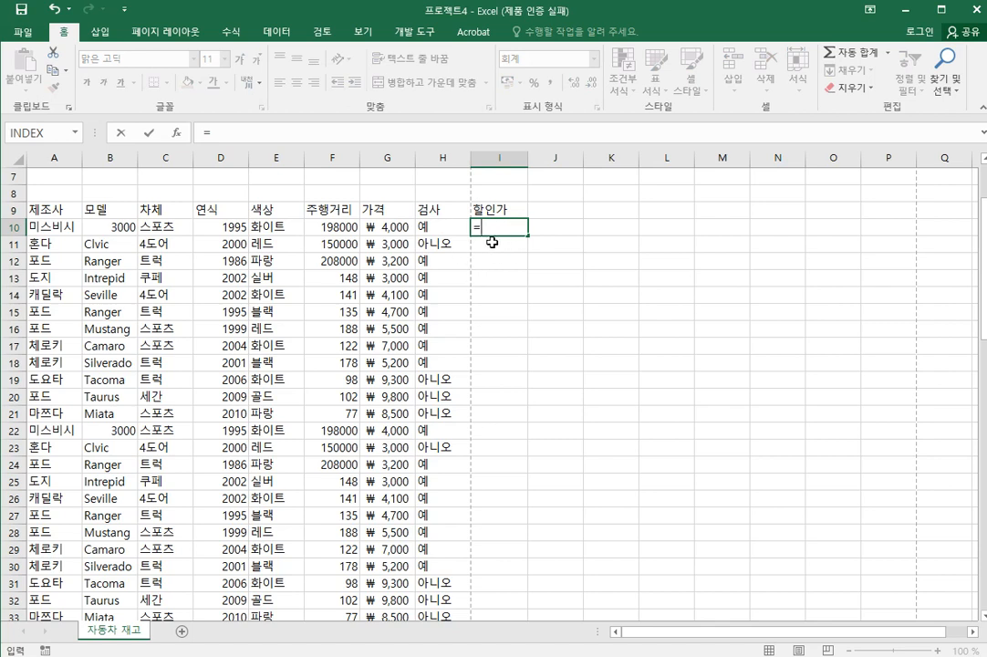
left_click(387, 230)
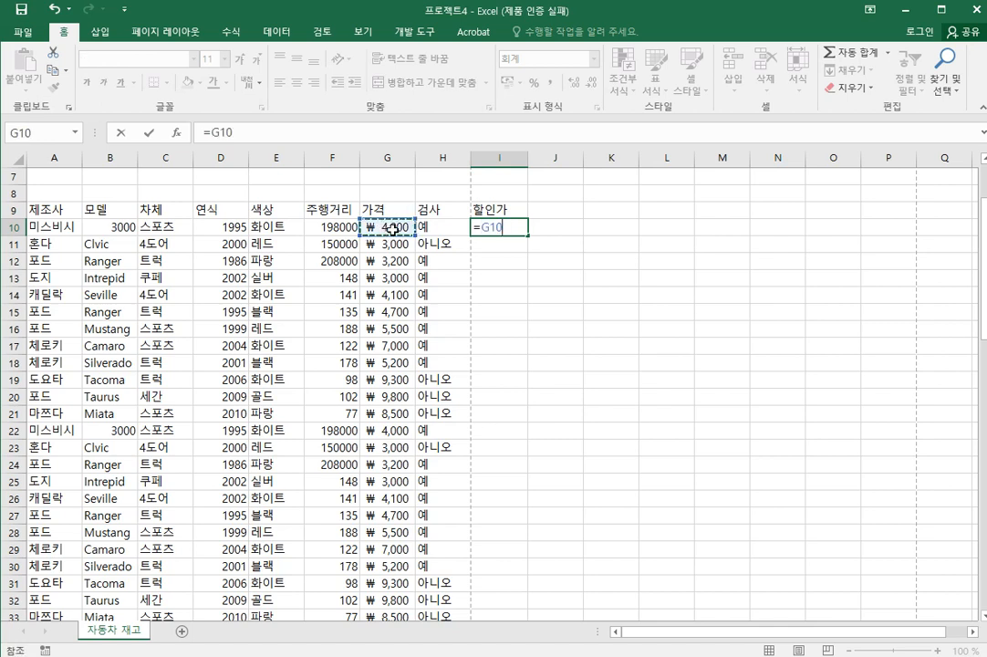
type("*0.95")
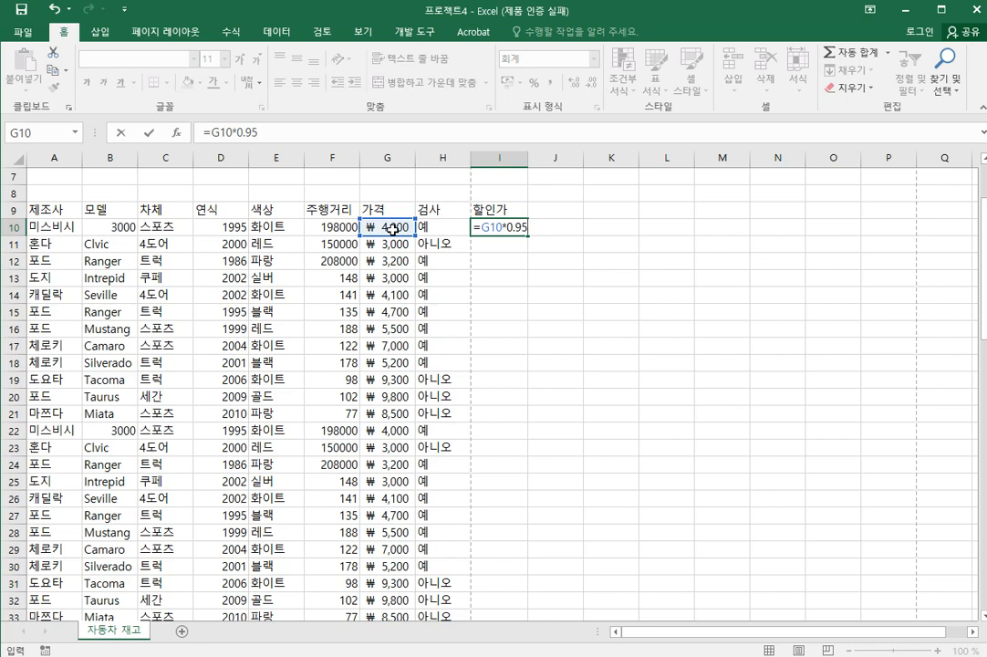
key("Return")
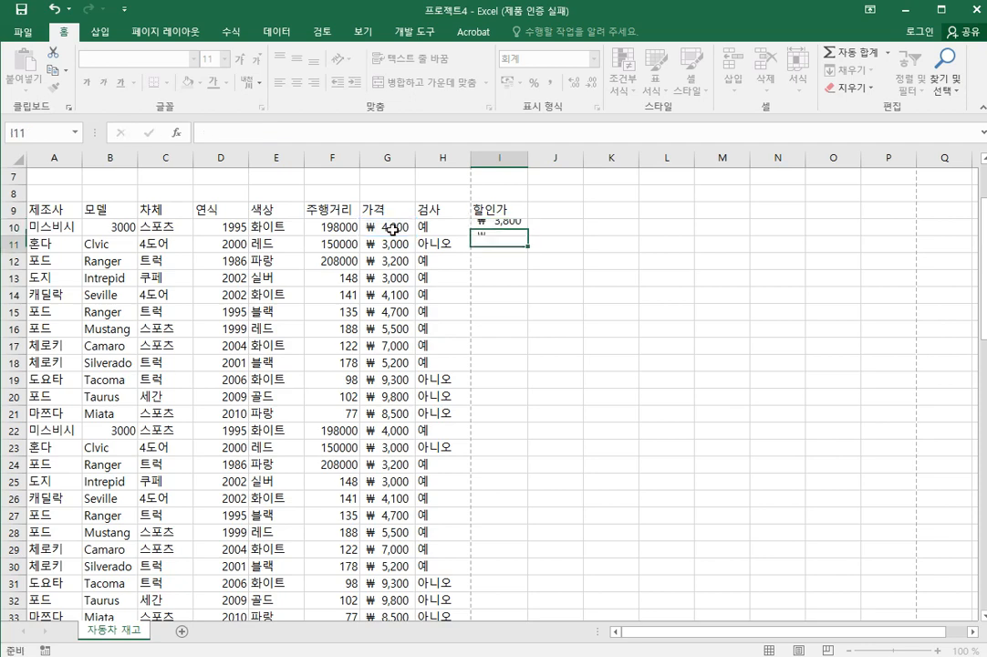
Fill the discount formula from I10 down column I to the last car row and check the filled prices.
left_click(507, 227)
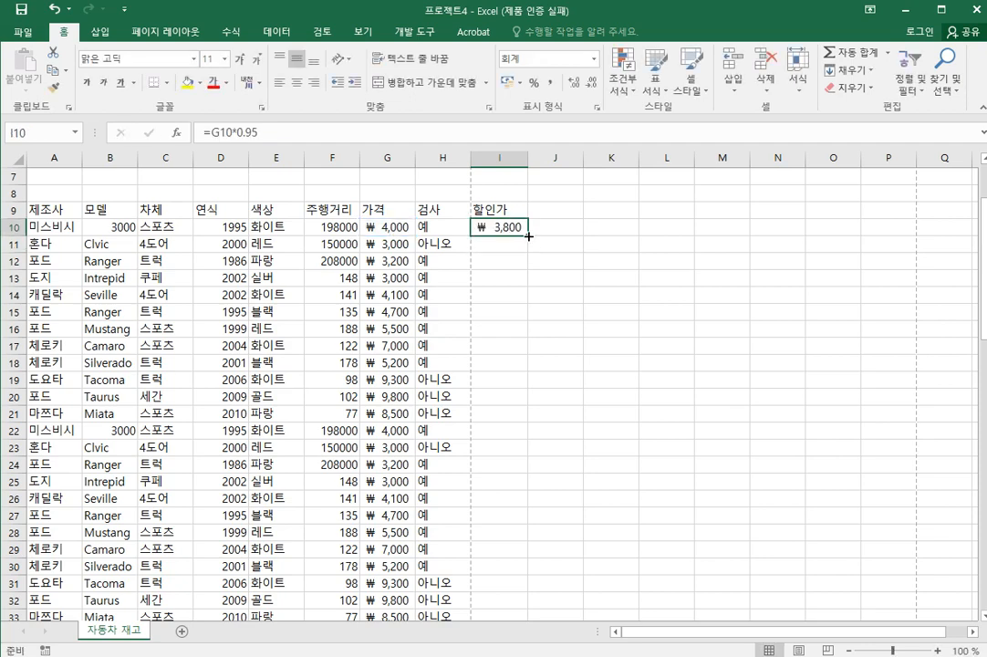
double_click(527, 236)
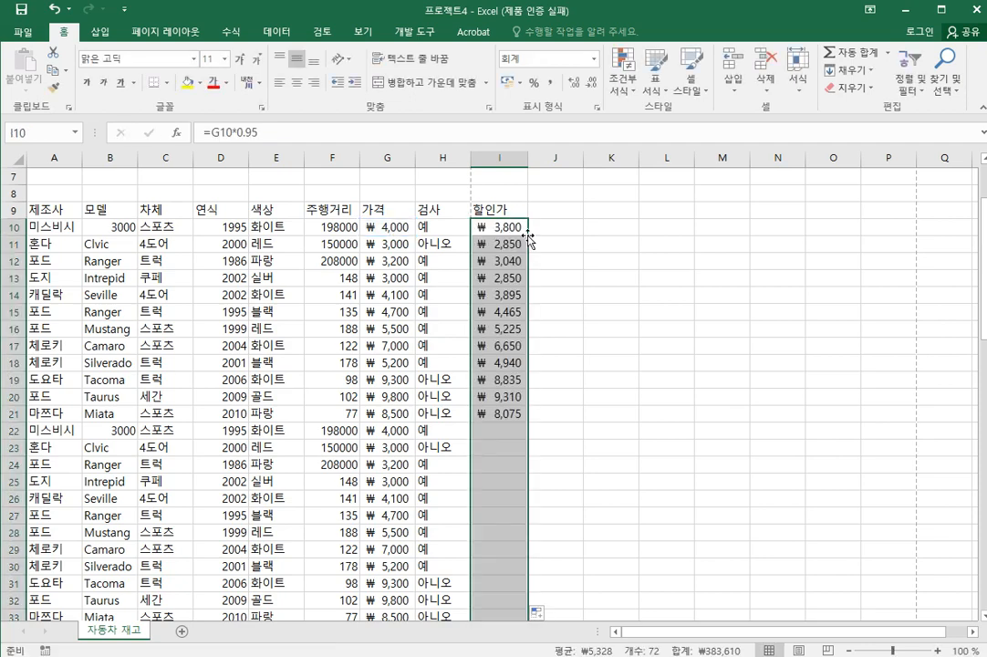
left_click(667, 246)
scroll(603, 365, "down", 12)
scroll(605, 364, "up", 14)
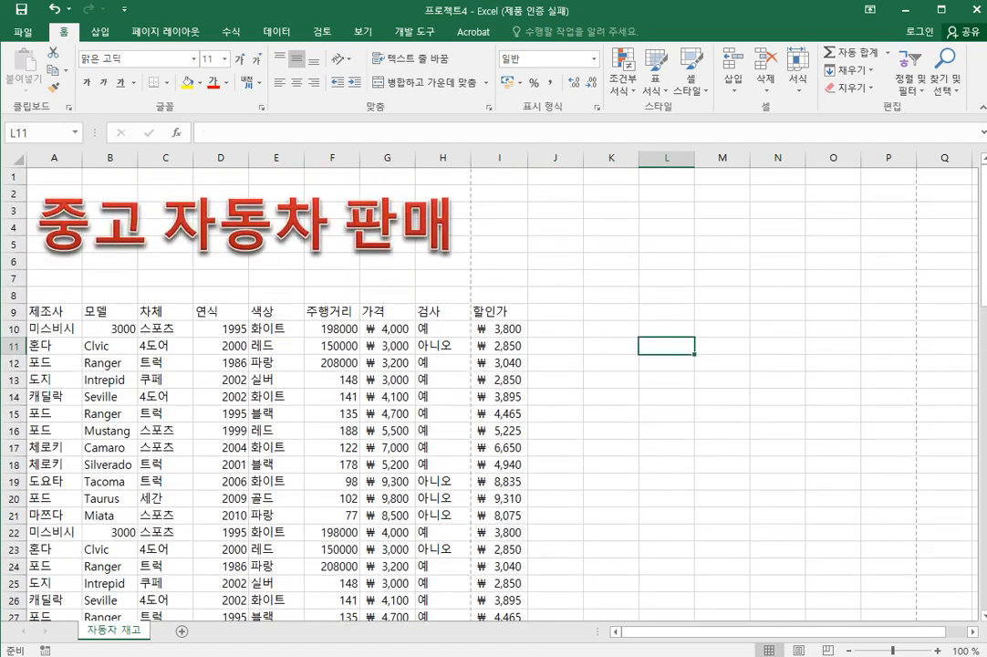
Switch to the Word exam document, read task D about showing I9 on two lines, and return to the 프로젝트4 Excel workbook.
key("alt+Tab")
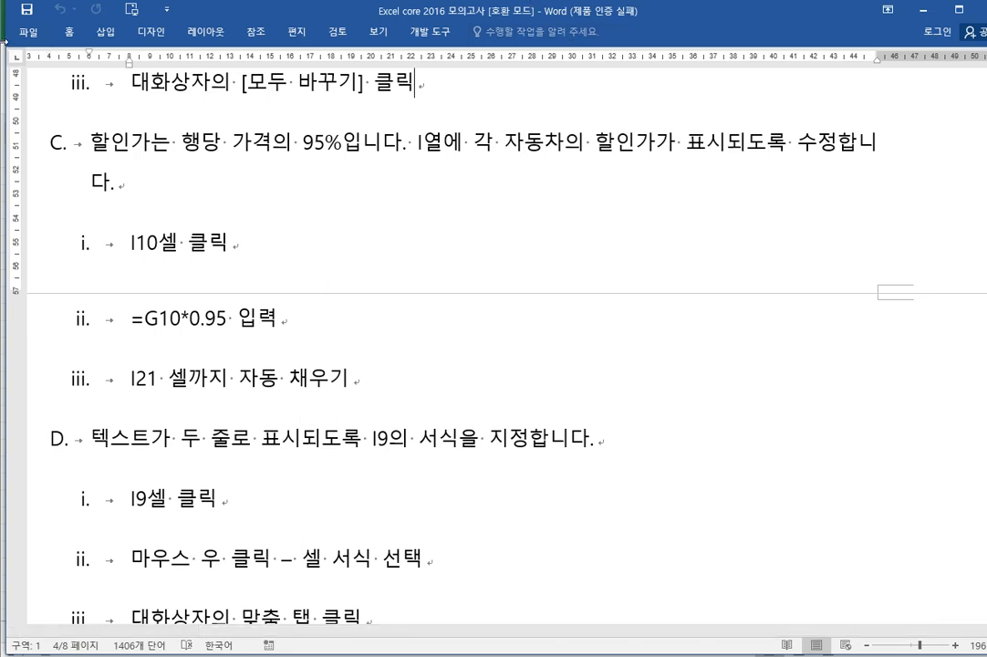
scroll(266, 230, "down", 4)
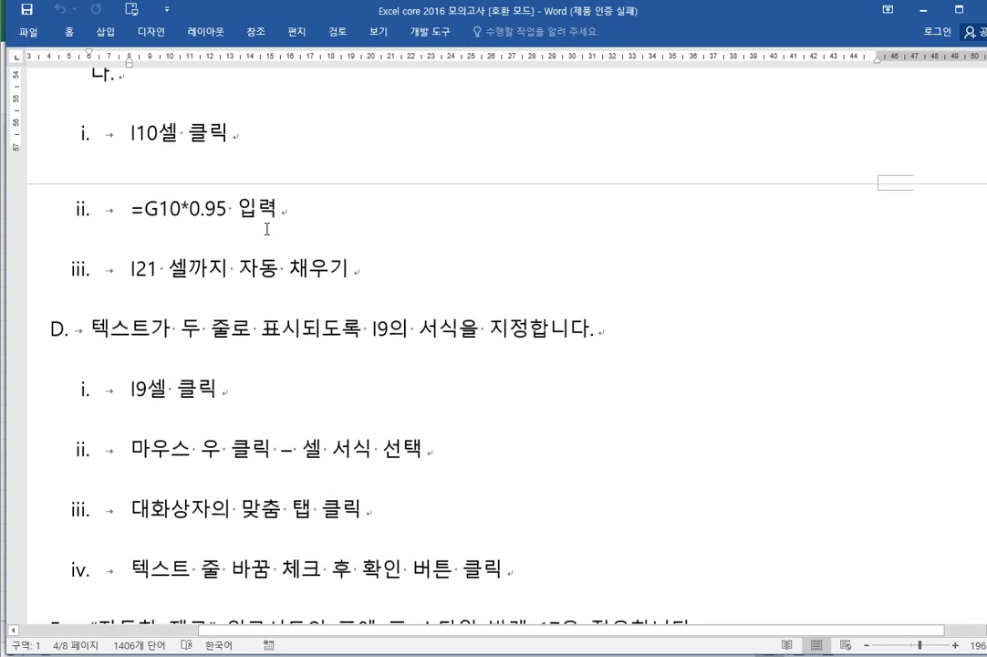
scroll(256, 245, "down", 3)
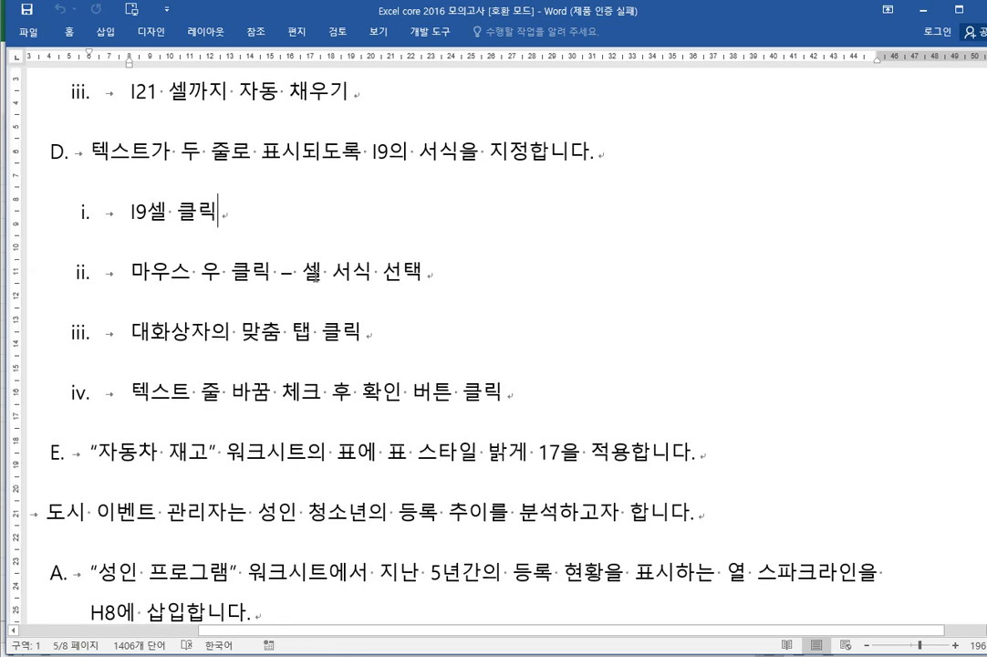
scroll(330, 274, "down", 2)
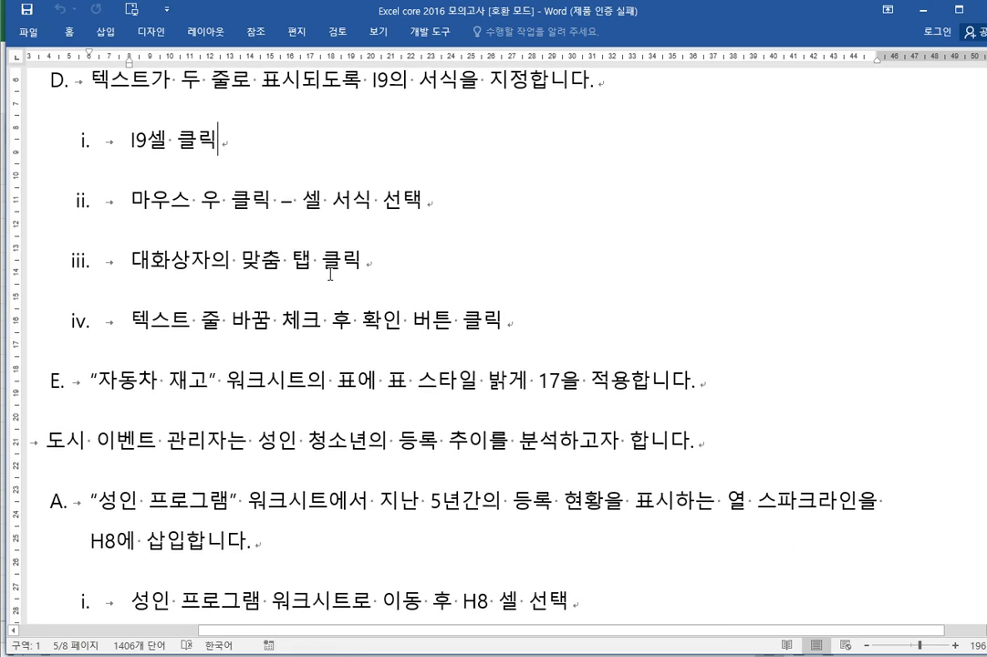
mouse_move(549, 656)
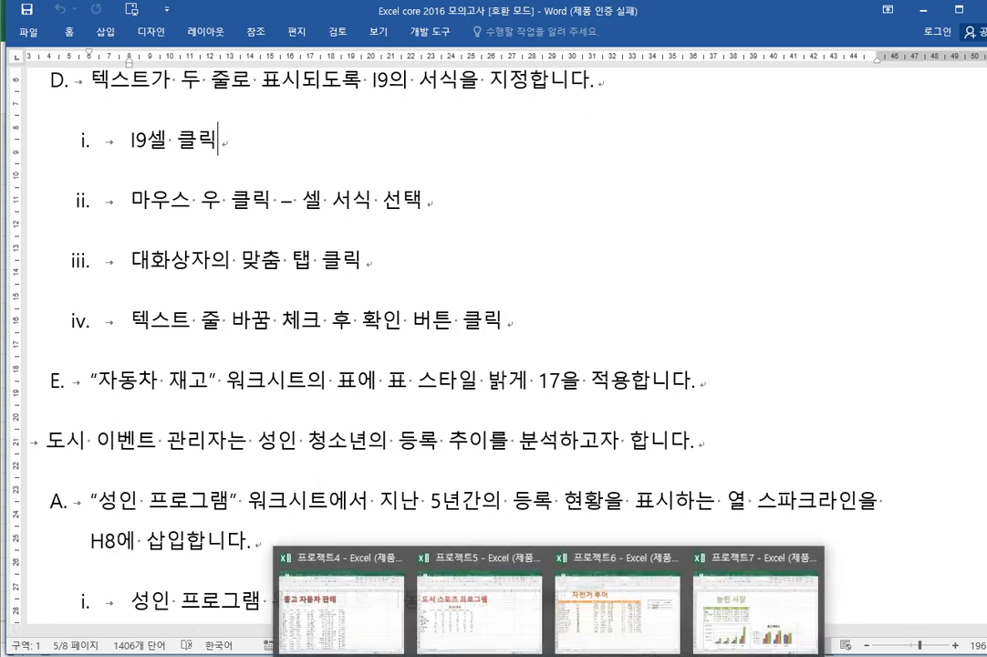
left_click(346, 610)
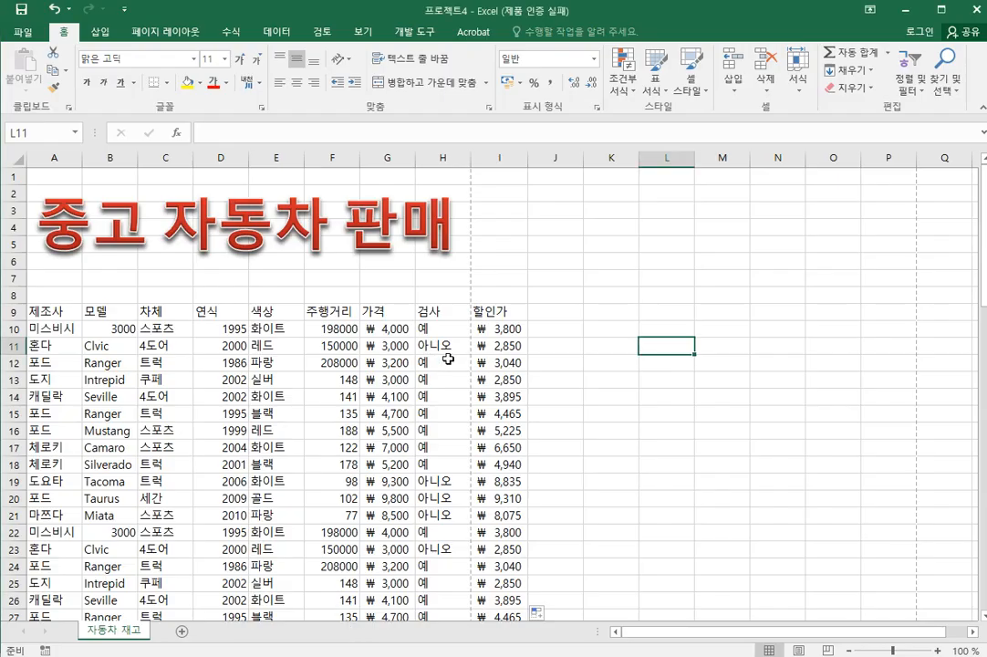
left_click(484, 308)
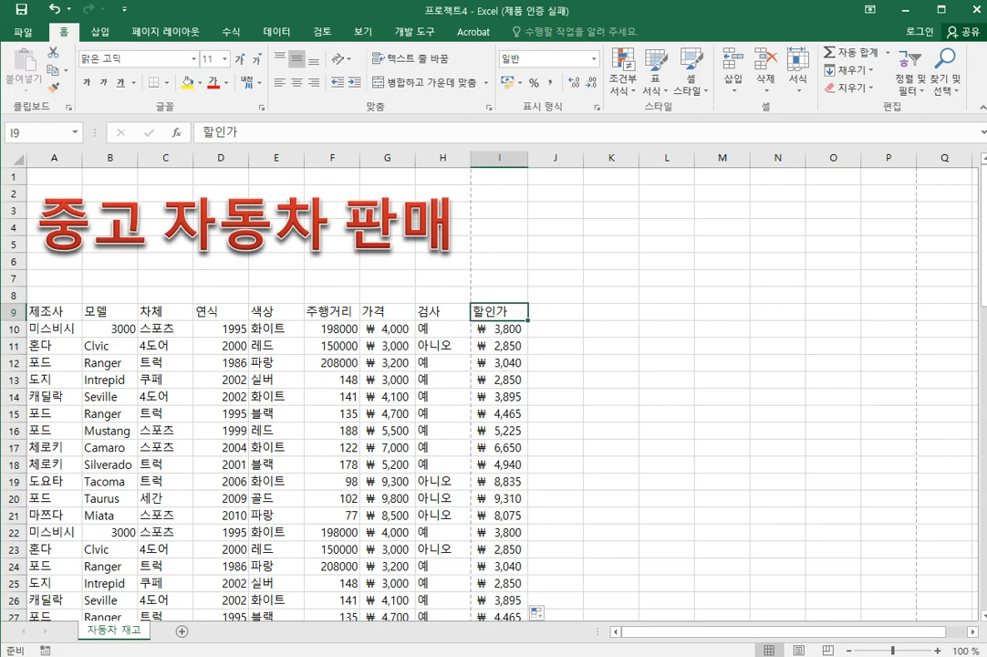
key("alt+Tab")
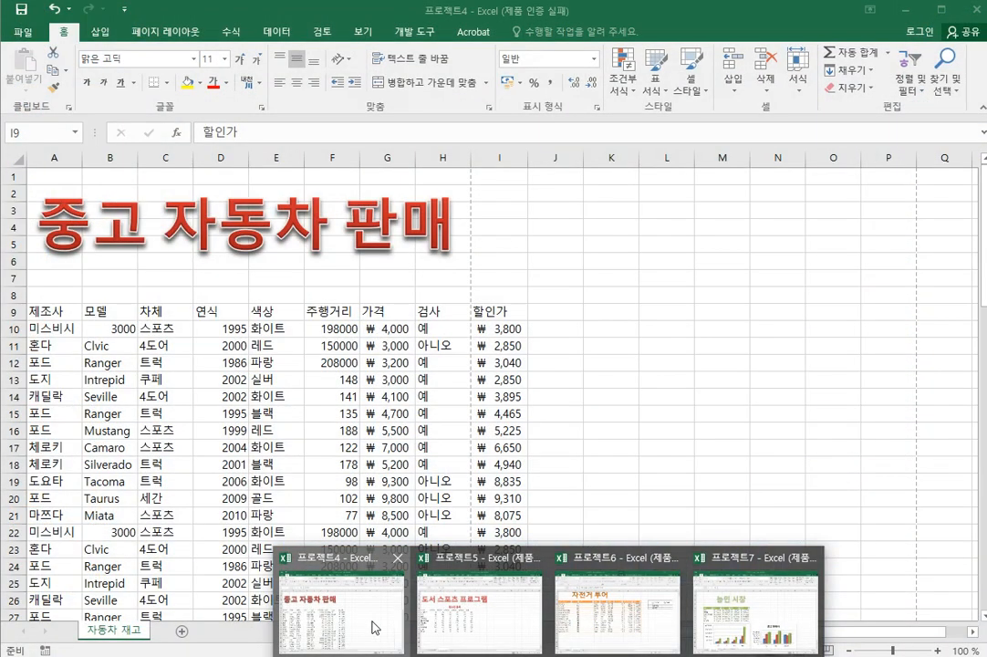
left_click(375, 628)
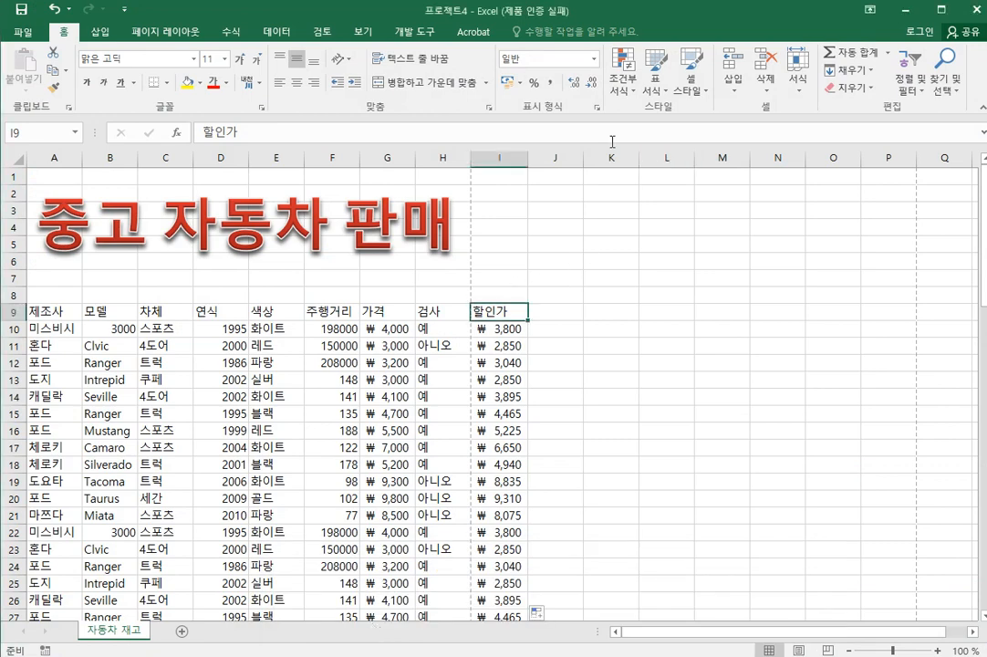
left_click(499, 158)
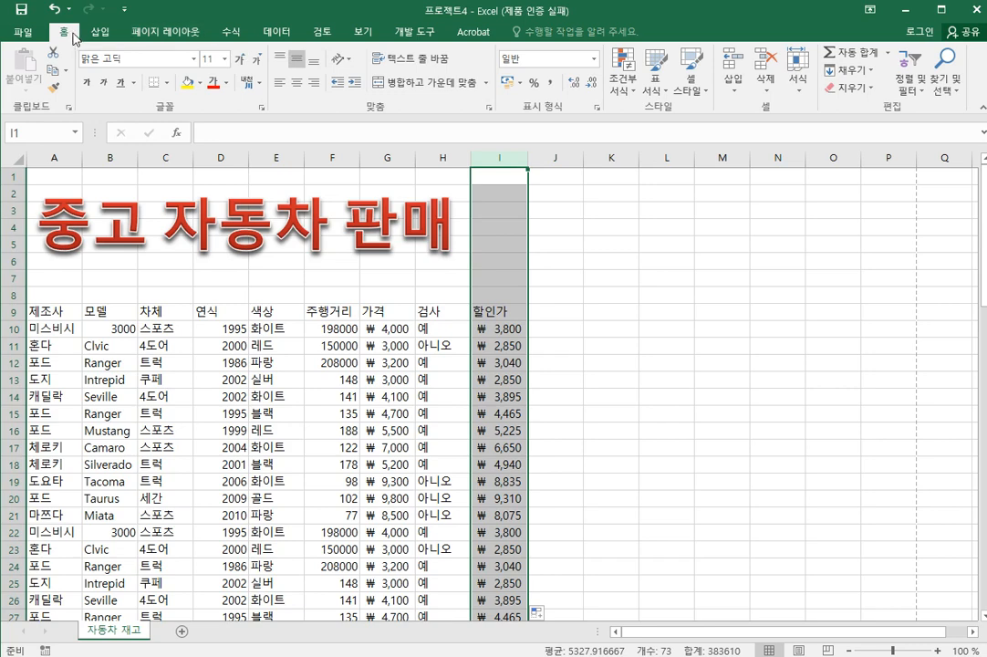
left_click(446, 62)
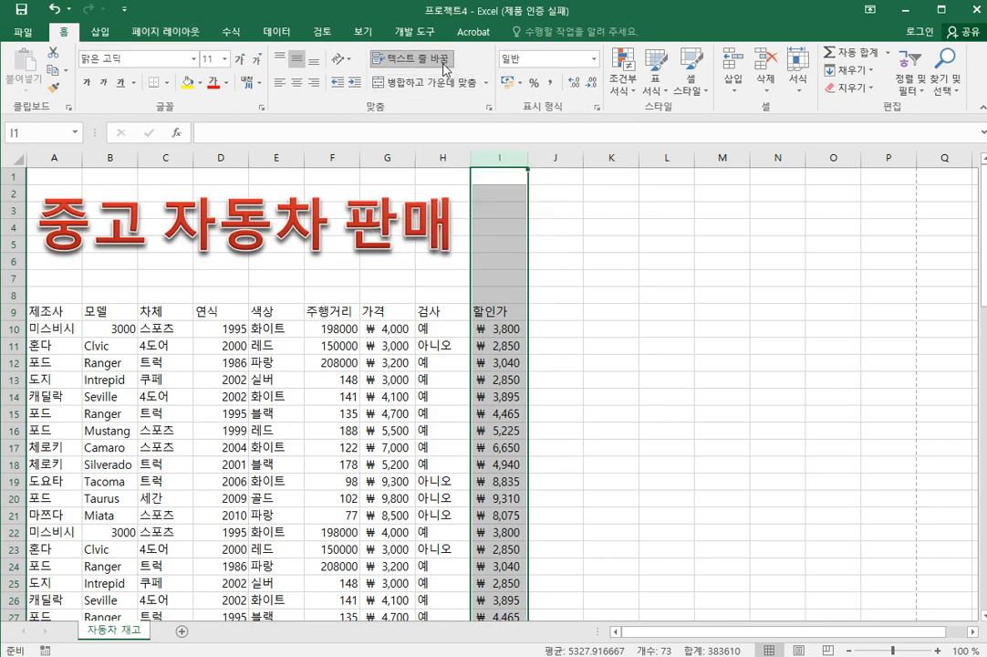
left_click(613, 261)
Change the heading in cell I9 to "차체의 할인가".
left_click(505, 312)
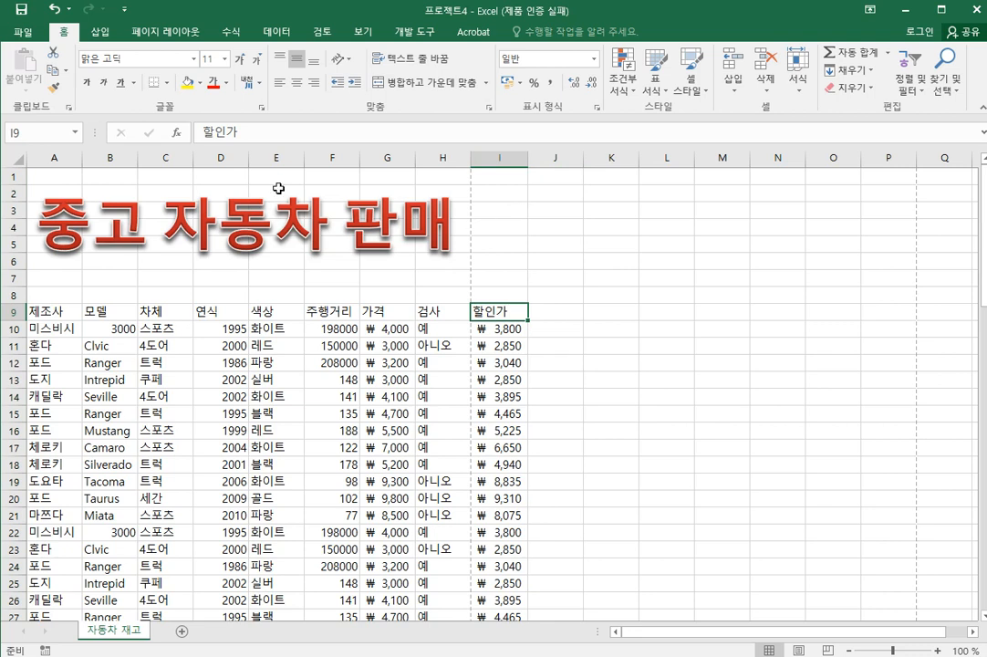
left_click(295, 135)
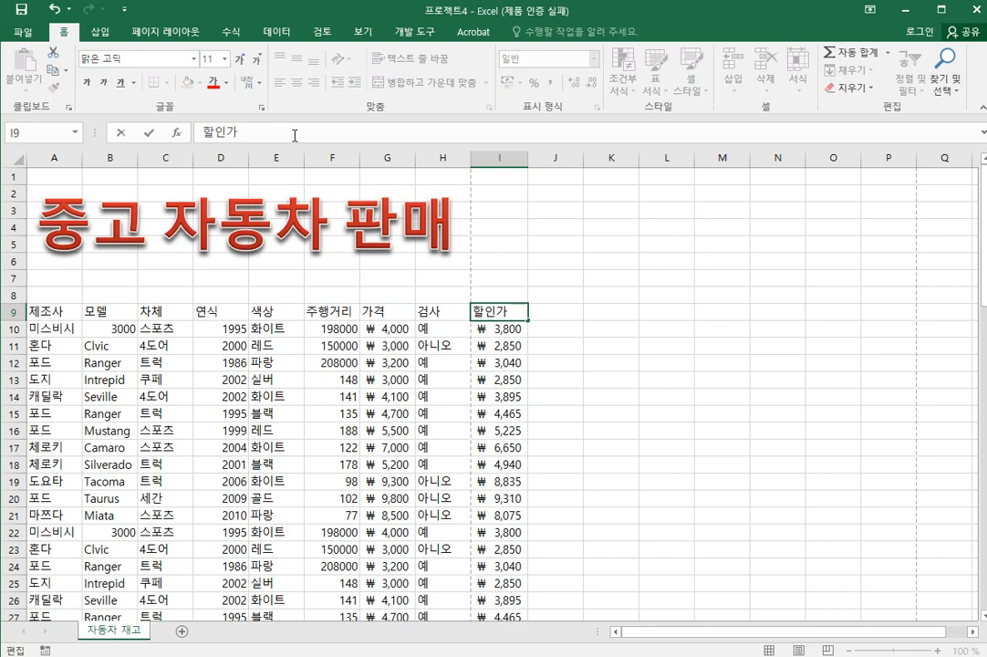
type("격")
key("BackSpace")
type("차체의")
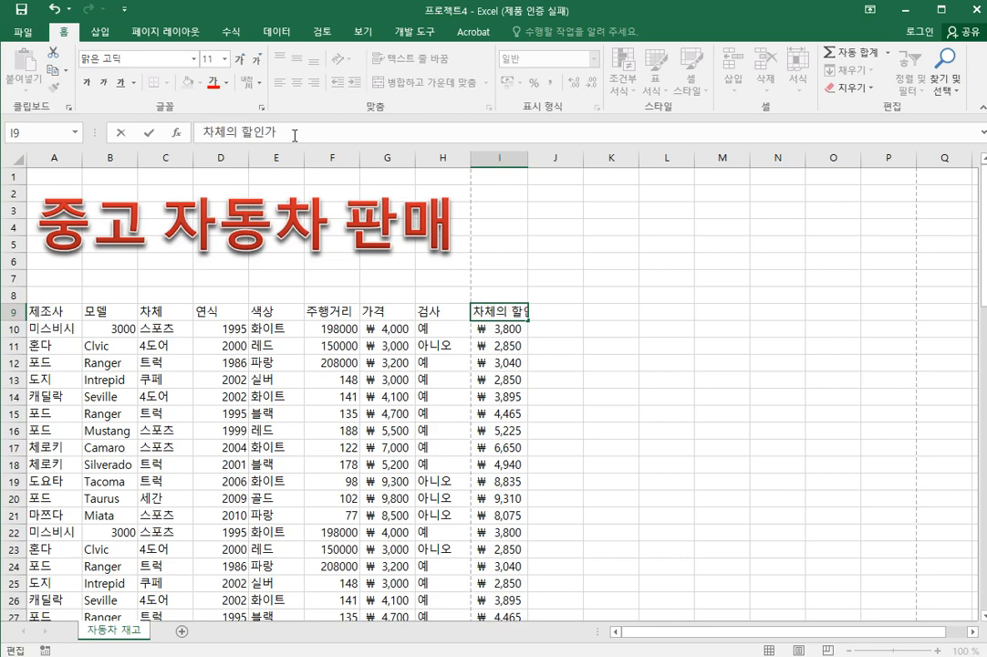
key("Return")
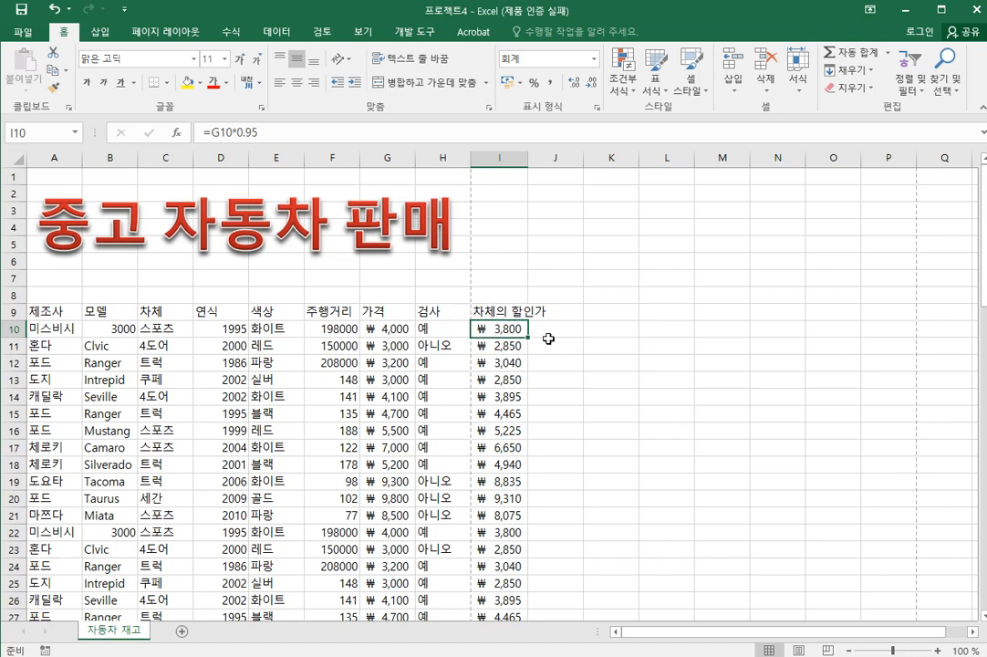
Apply text wrapping to cell I9 so its heading displays on two lines.
left_click(507, 313)
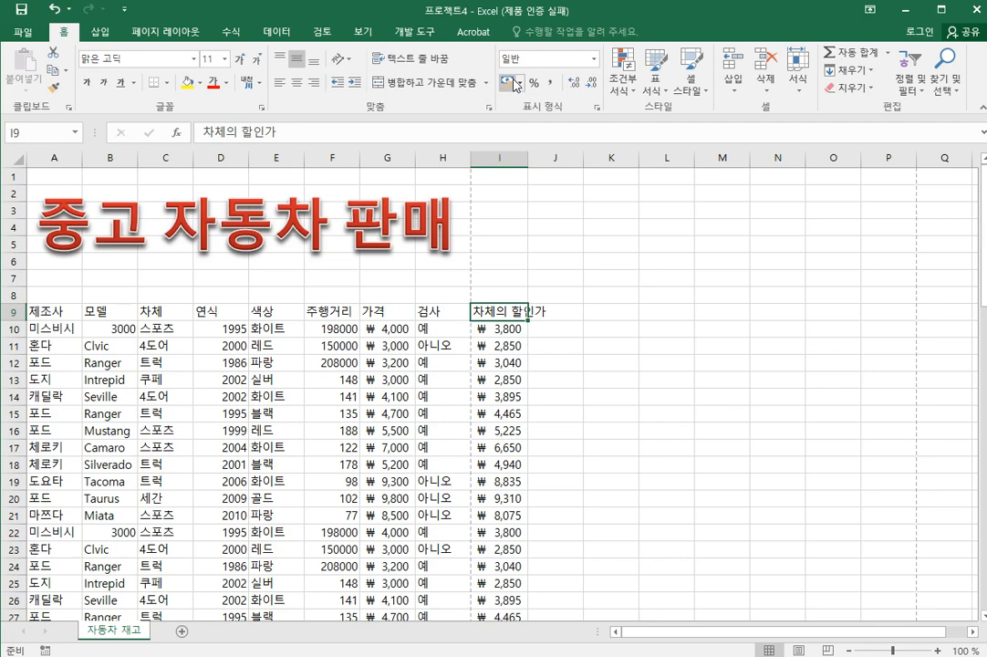
left_click(442, 59)
left_click(666, 413)
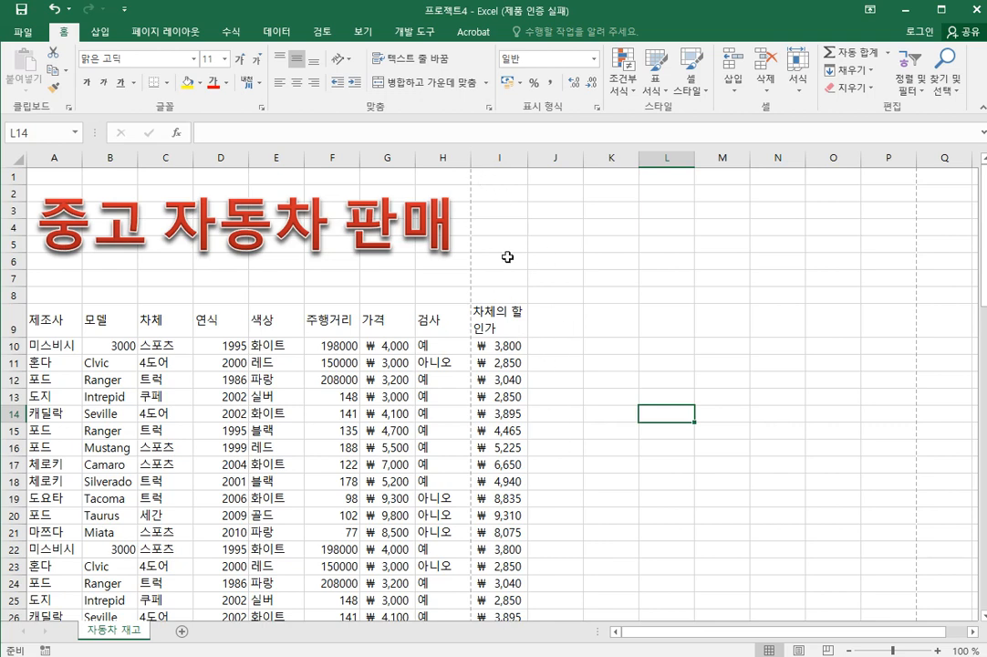
Switch to the Word exam document and read task E about the table style for the "자동차 재고" worksheet.
key("alt+Tab")
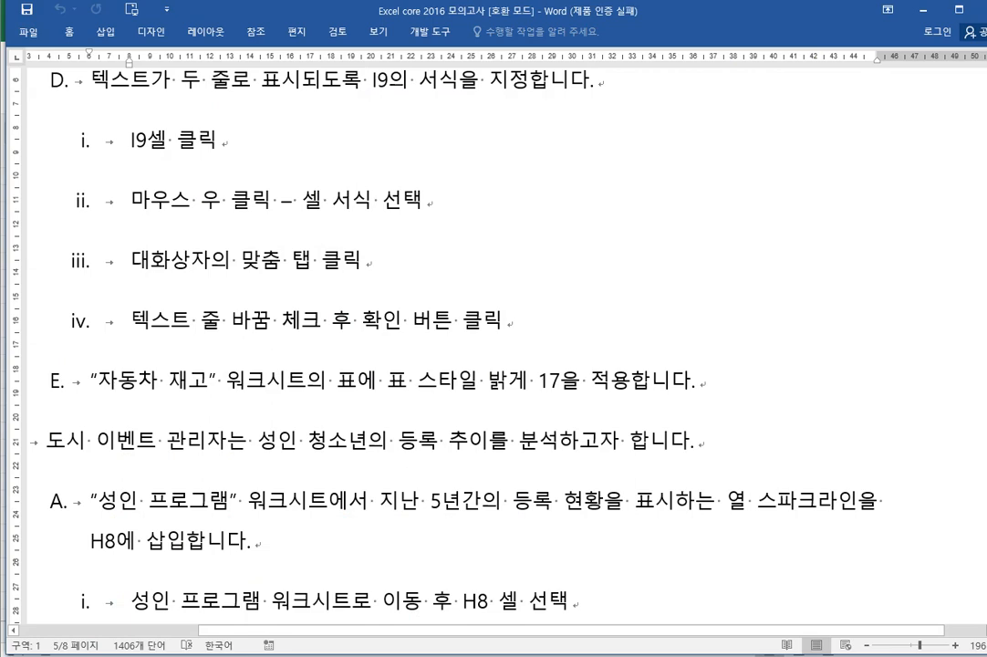
left_click_drag(89, 146, 665, 175)
left_click(511, 399)
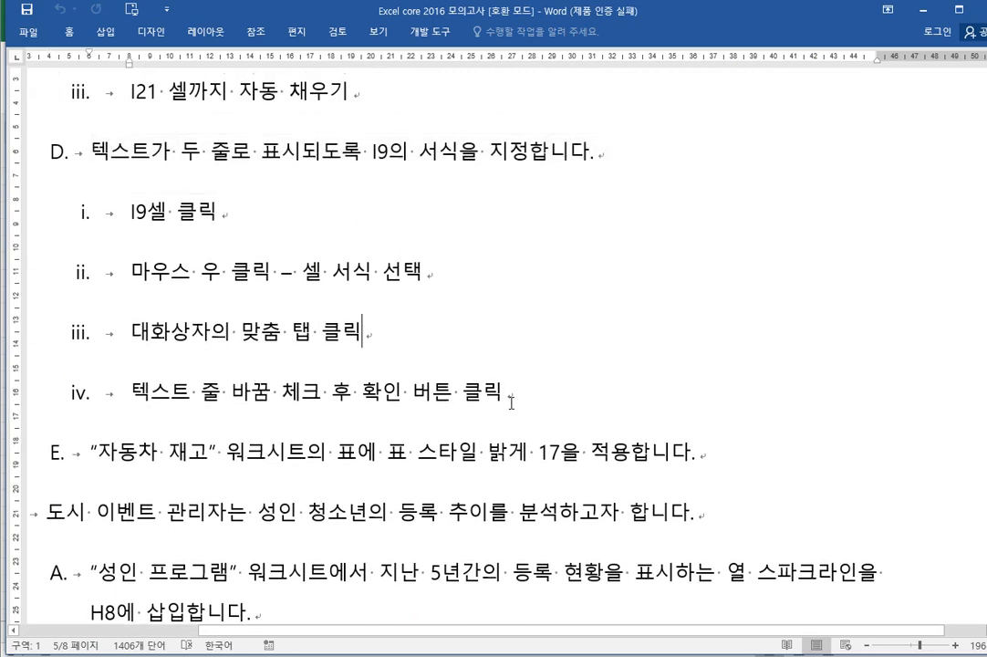
scroll(516, 394, "down", 3)
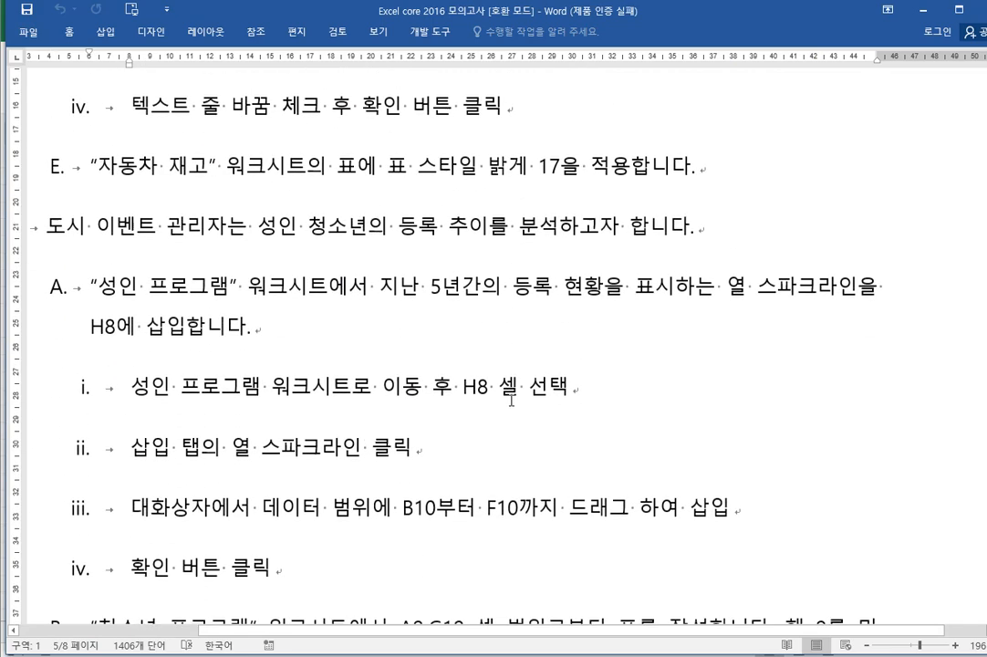
left_click(425, 346)
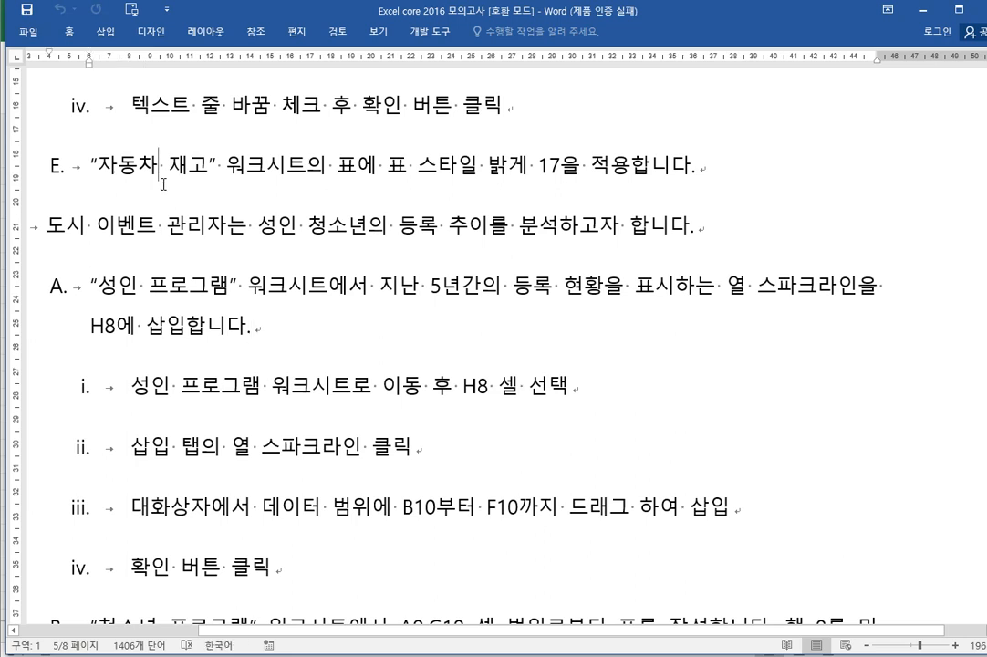
Highlight the phrase "표 스타일 밝게 17" in yellow in task E of the exam document.
scroll(163, 184, "up", 1)
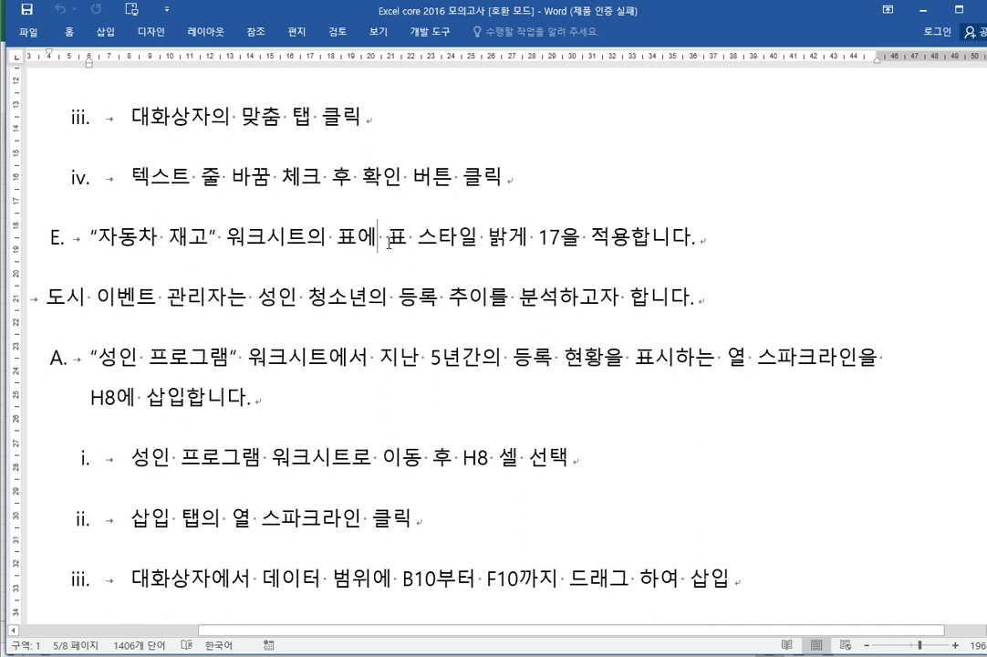
left_click_drag(390, 244, 571, 251)
left_click(628, 221)
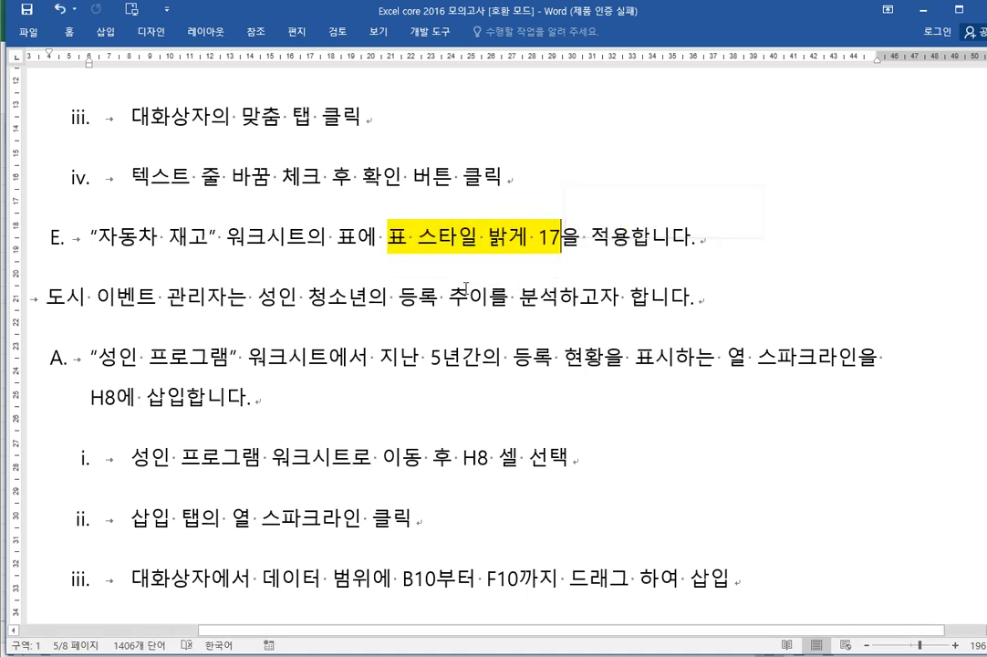
left_click(490, 292)
scroll(466, 310, "down", 1)
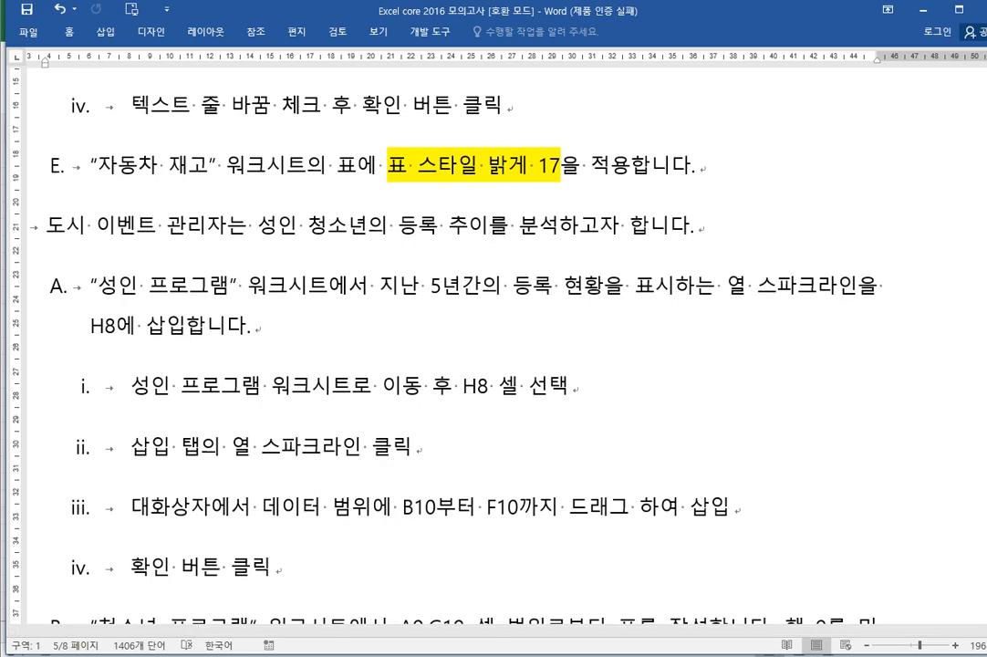
Switch to the 프로젝트4 Excel workbook and format A9:I81 as a table with headers using 표 스타일 밝게 17.
mouse_move(515, 636)
left_click(339, 607)
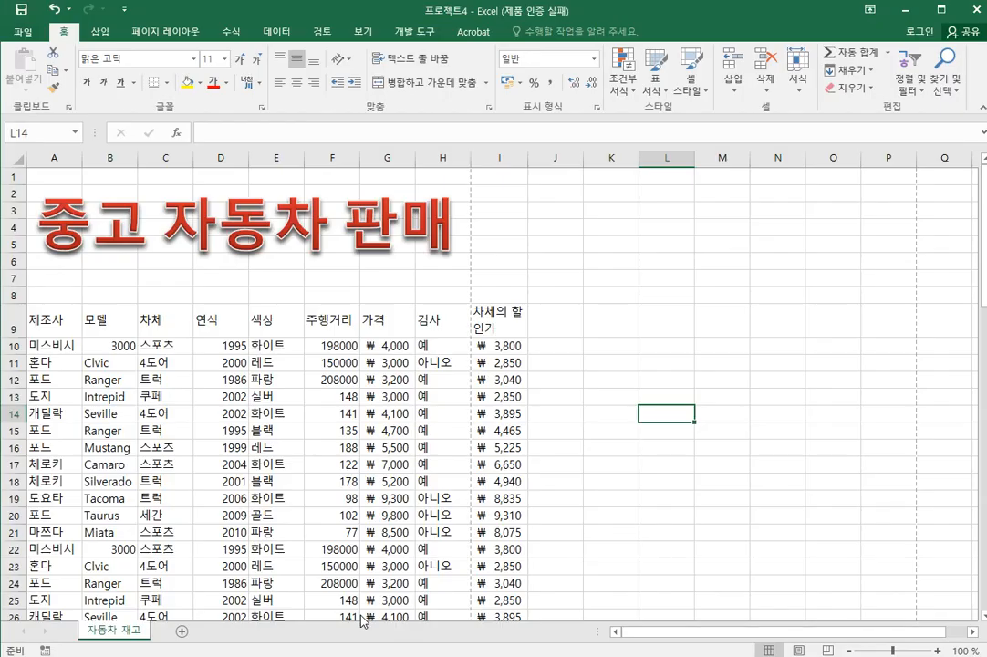
left_click(755, 339)
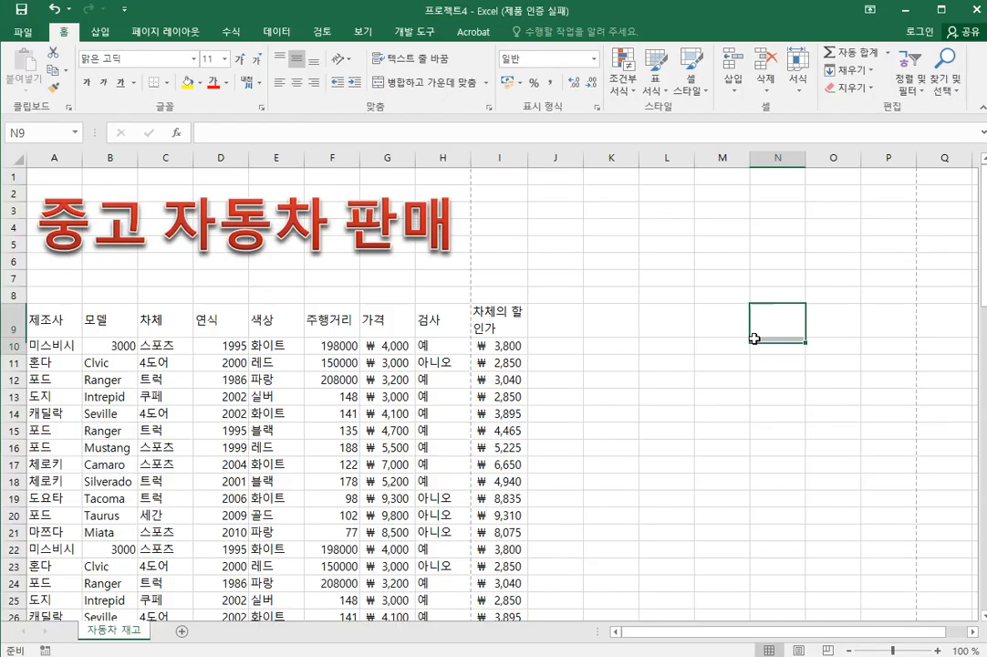
left_click(221, 400)
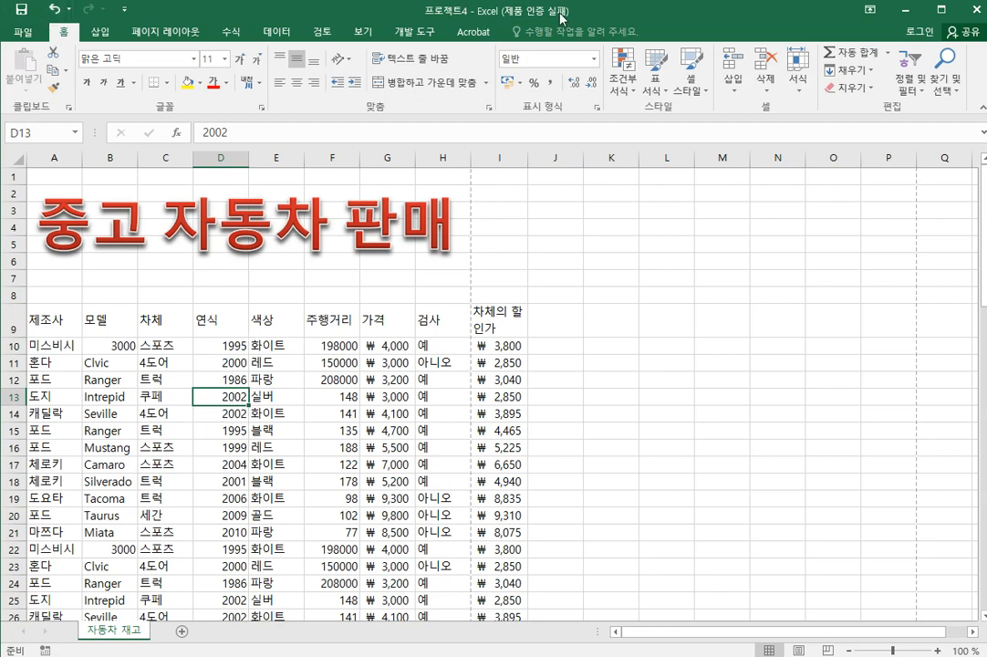
left_click(663, 91)
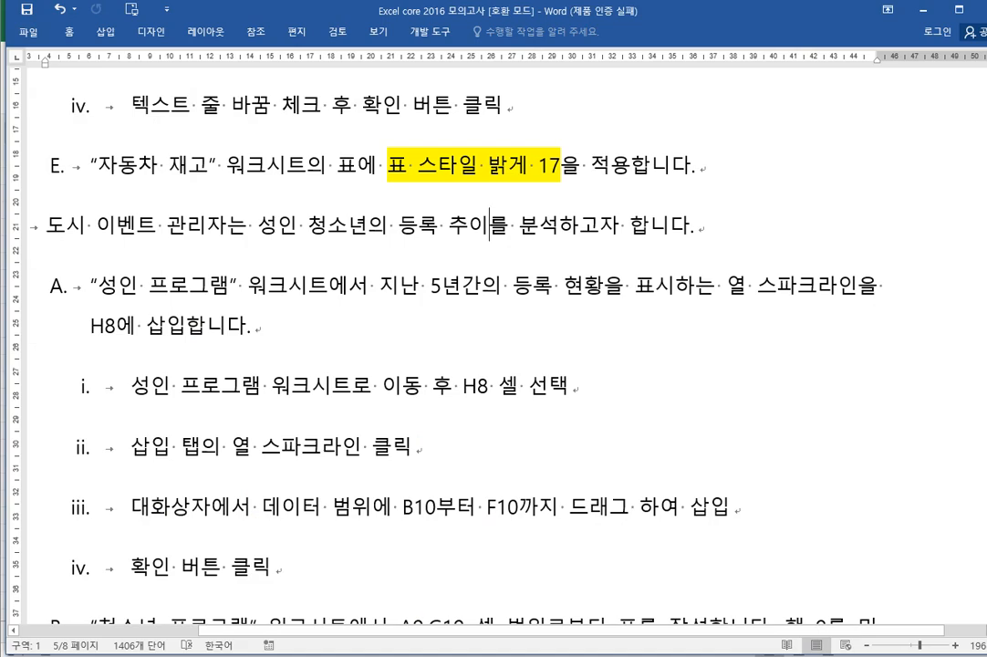
left_click(361, 617)
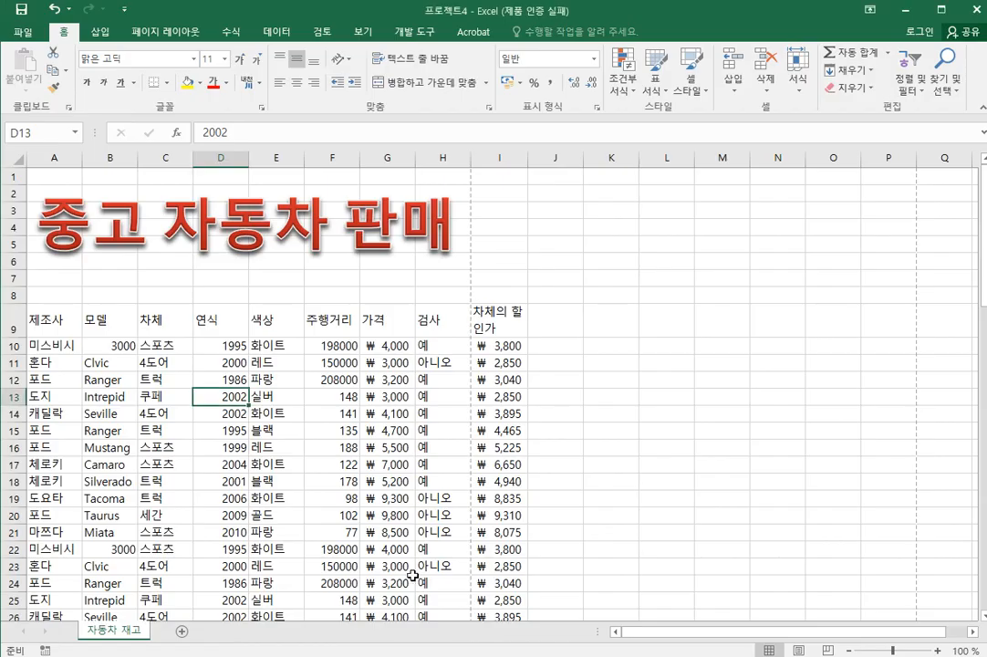
left_click(653, 75)
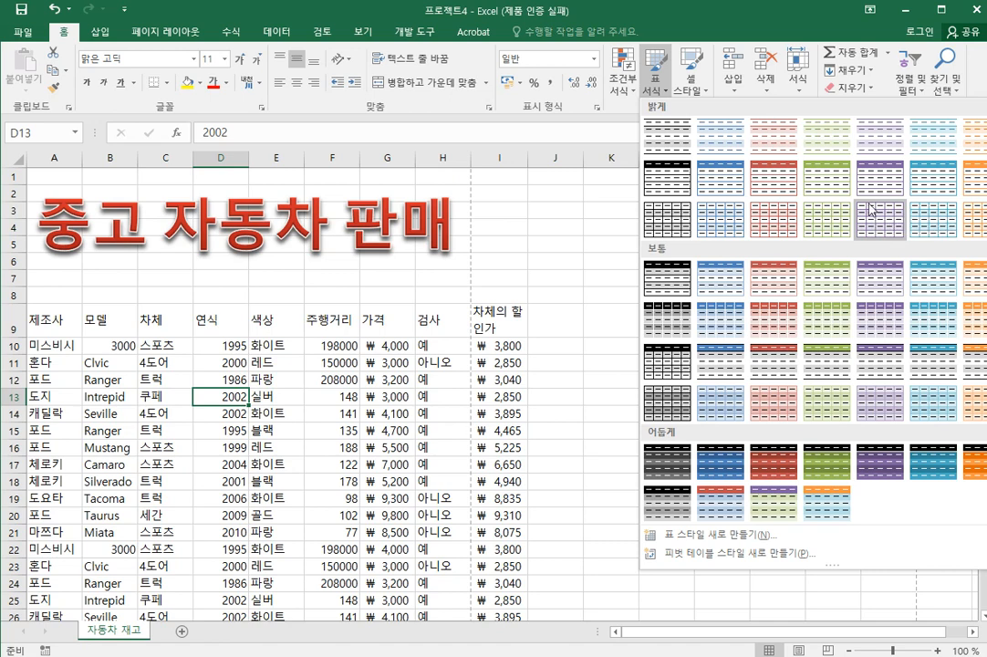
left_click(782, 235)
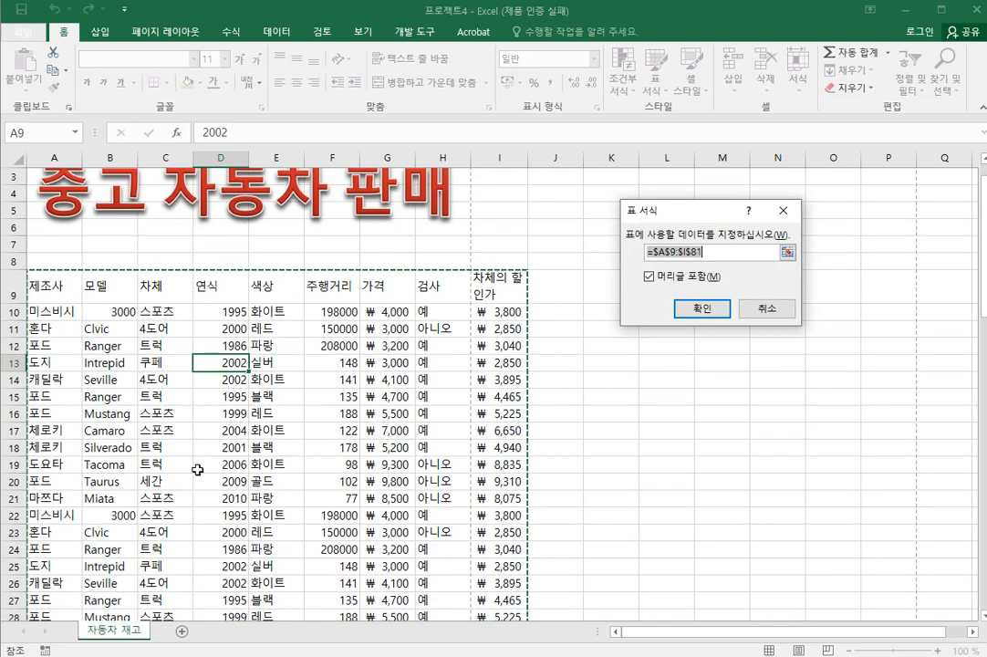
left_click(701, 310)
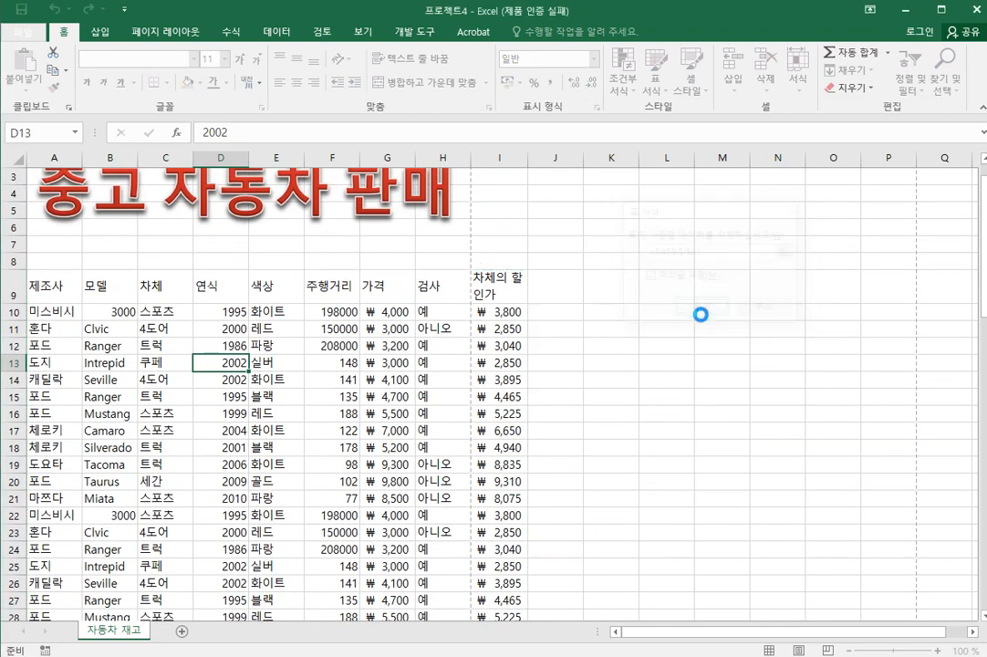
left_click(695, 328)
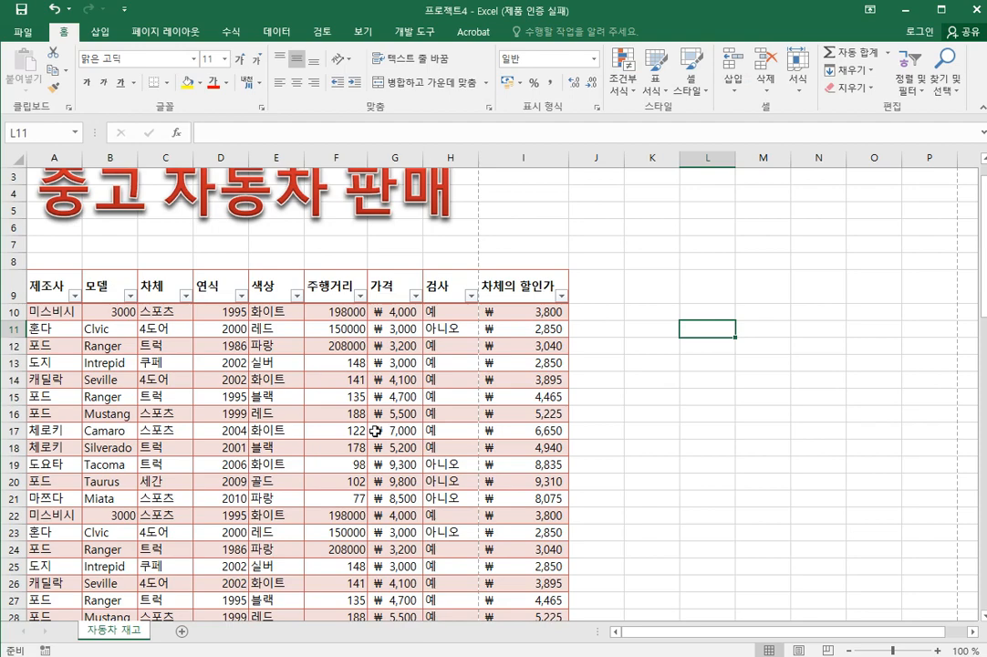
Switch to the Word exam document and go to the tasks of project 5.
key("alt+Tab")
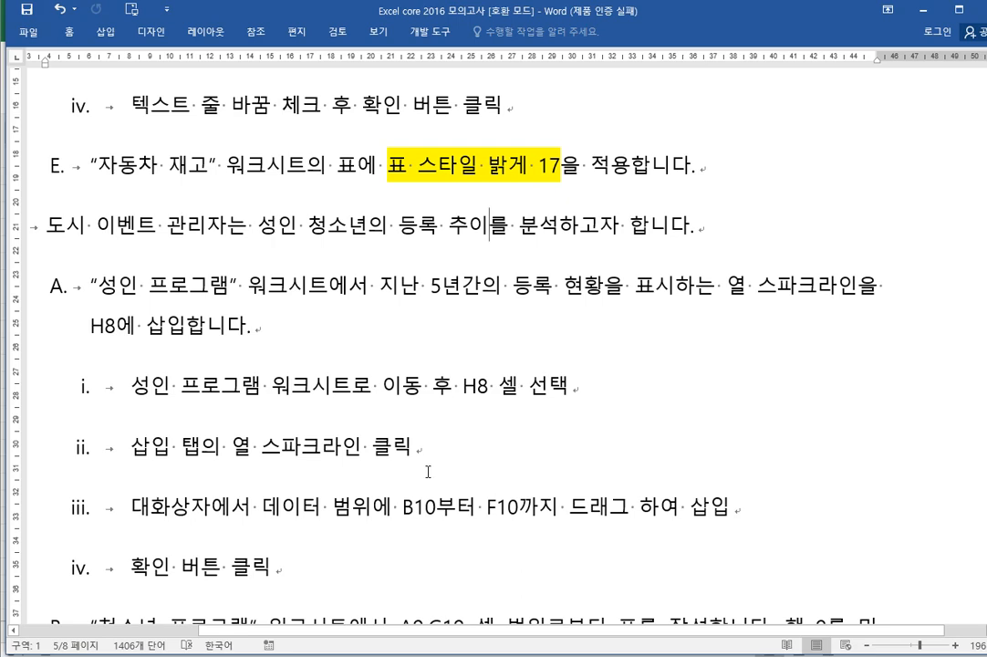
left_click_drag(525, 632, 501, 644)
scroll(401, 233, "down", 2)
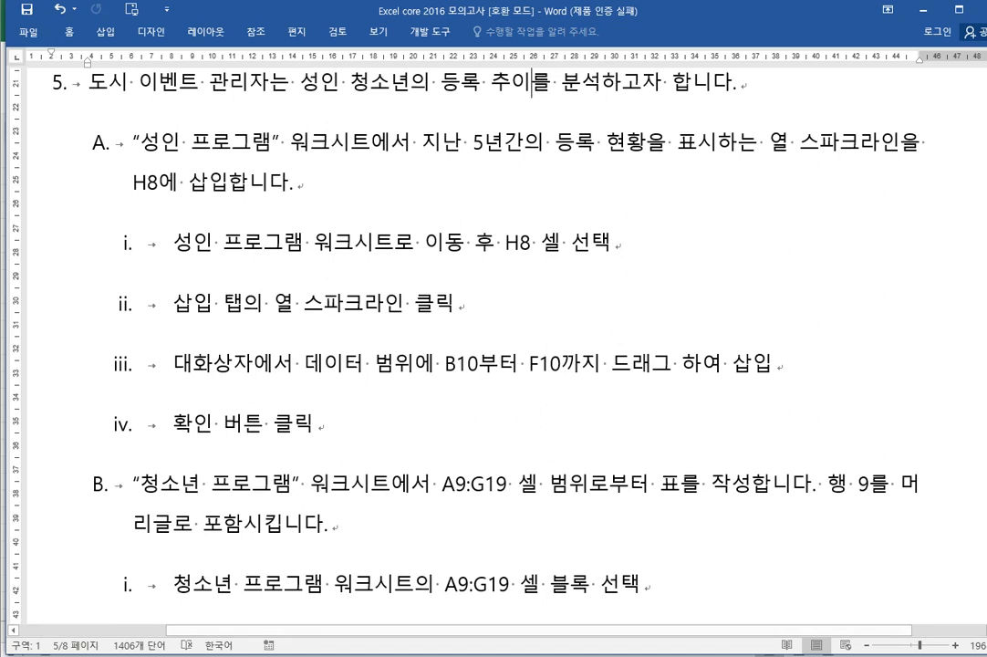
Close the 프로젝트4 workbook without saving its changes and bring up the 프로젝트5 workbook.
mouse_move(553, 543)
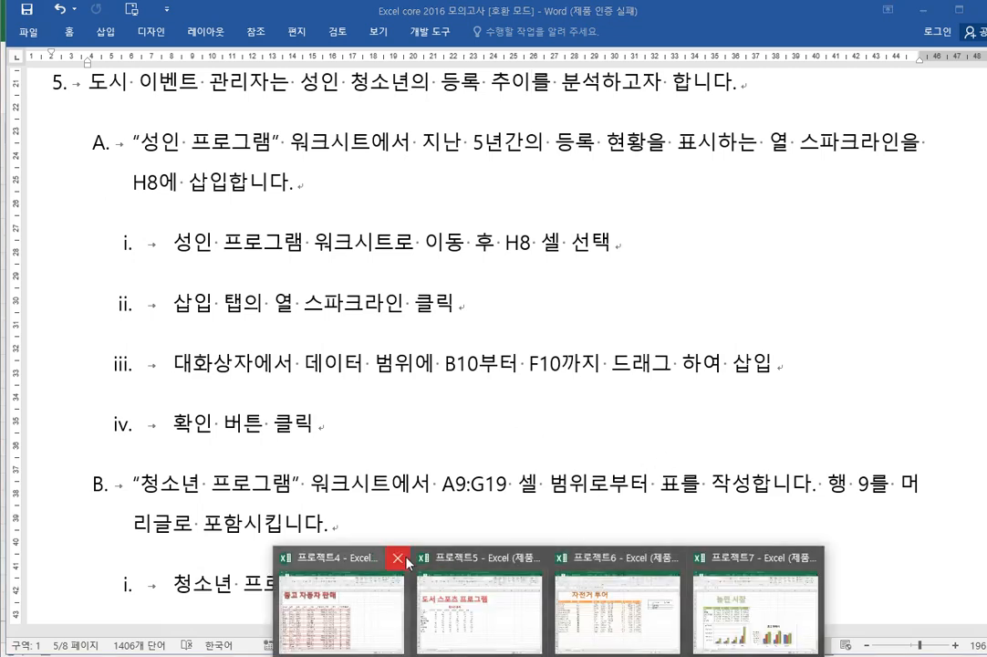
left_click(407, 559)
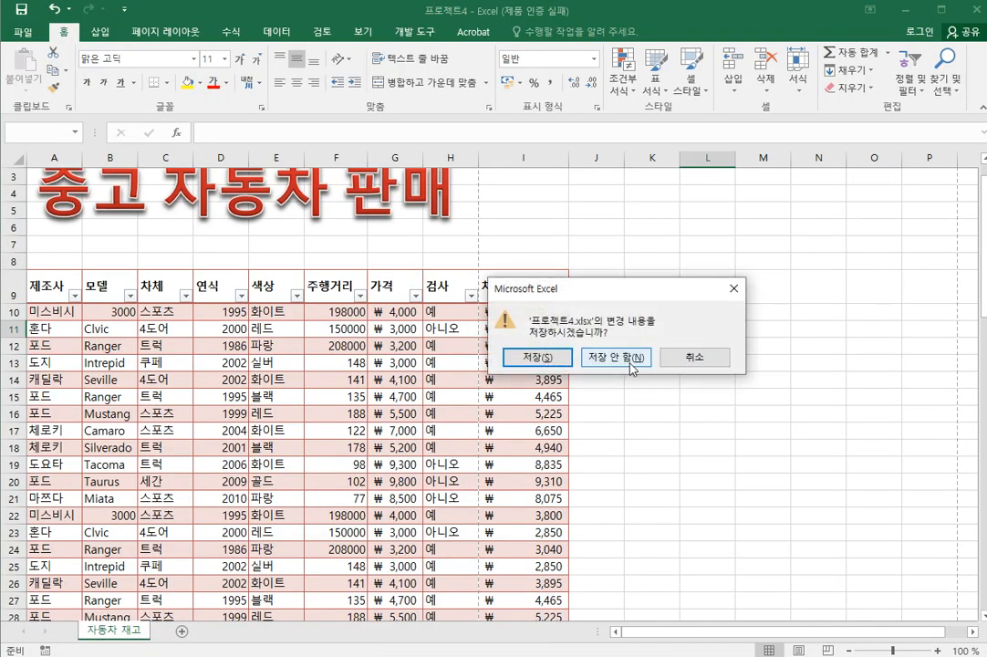
left_click(634, 359)
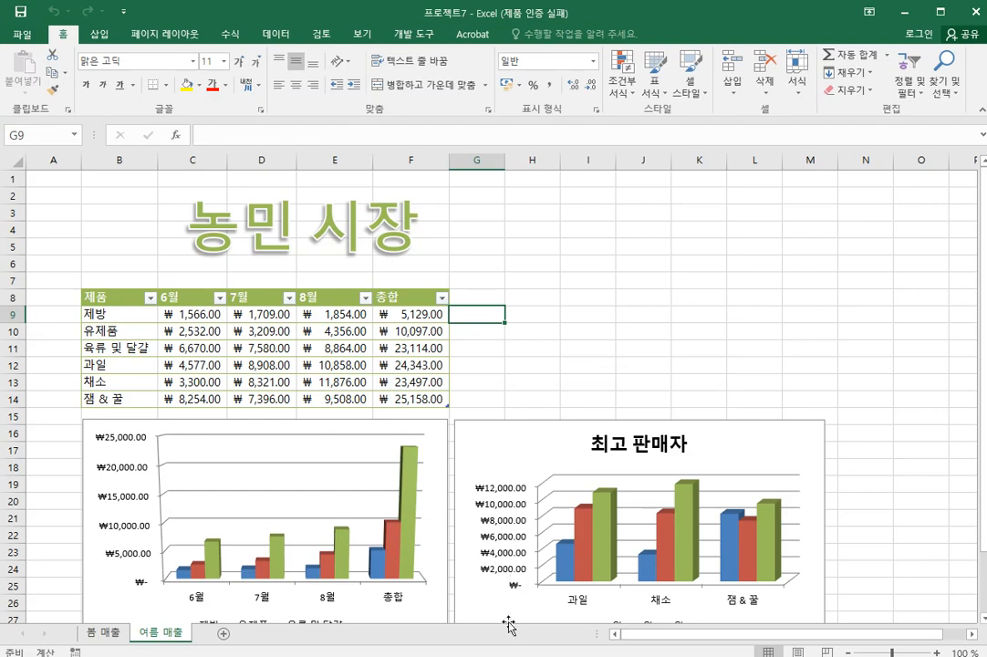
left_click(441, 619)
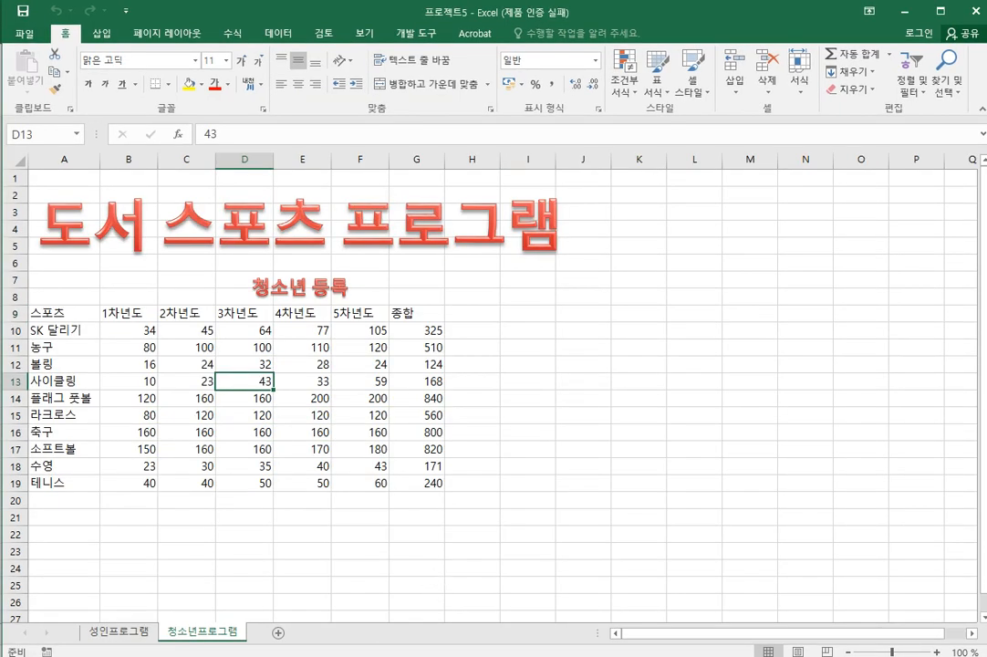
Switch to the Word exam document and read project 5 task A about the column sparkline for the last five years' registrations.
key("alt+Tab")
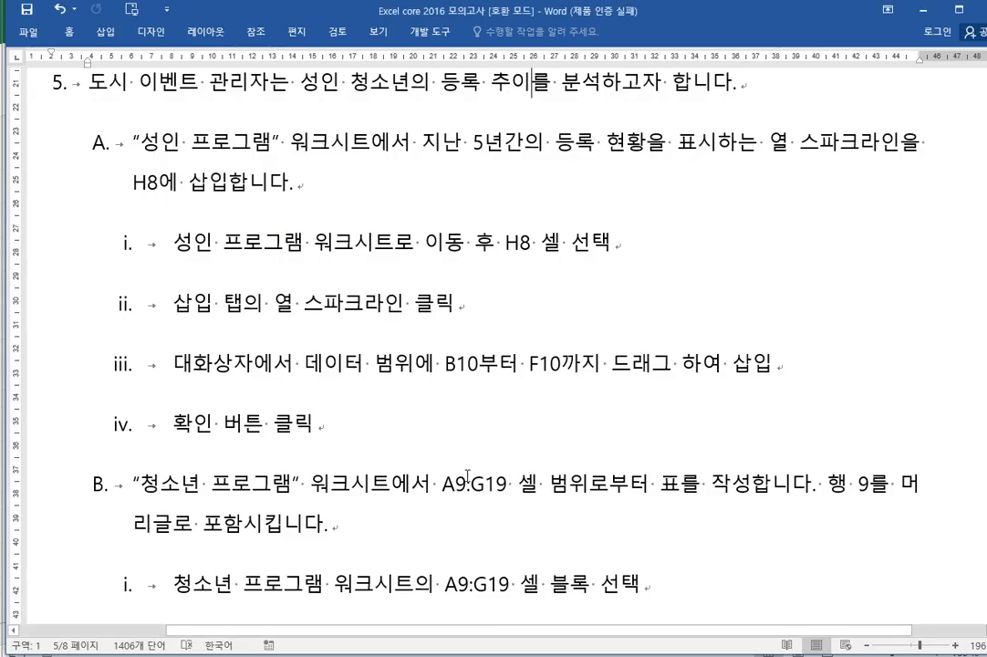
left_click(579, 260)
left_click(345, 170)
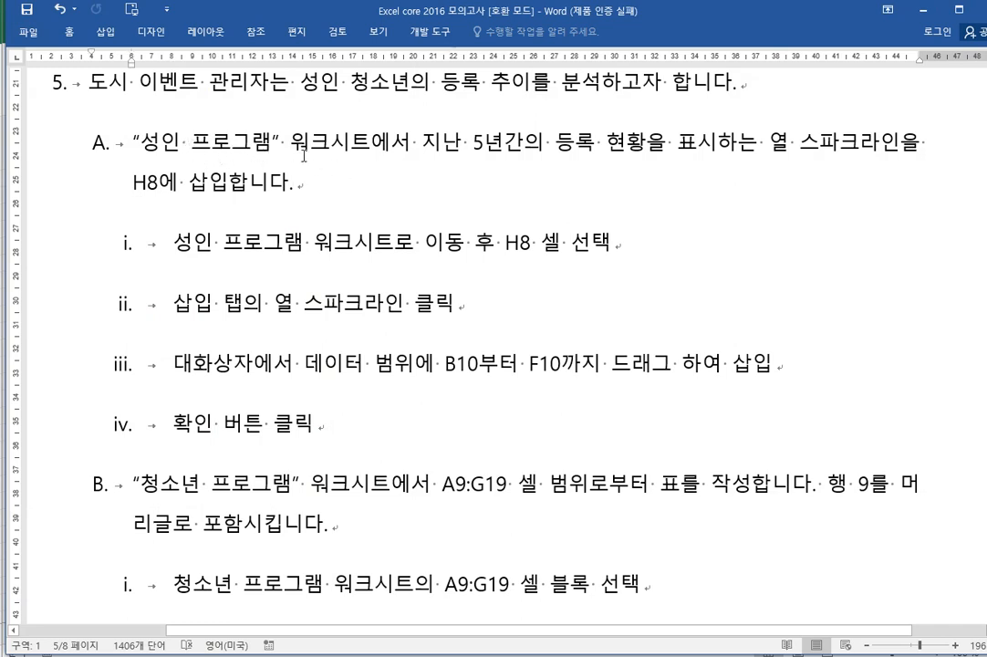
left_click(308, 149)
left_click_drag(418, 133, 687, 149)
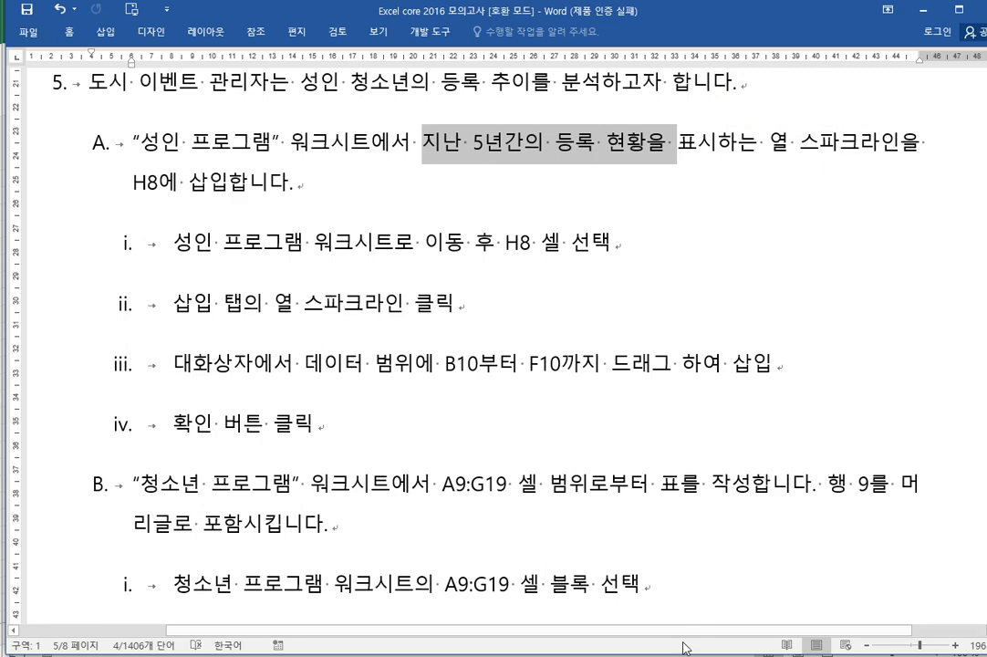
Switch to the 프로젝트5 Excel workbook and open the 성인프로그램 worksheet.
mouse_move(549, 656)
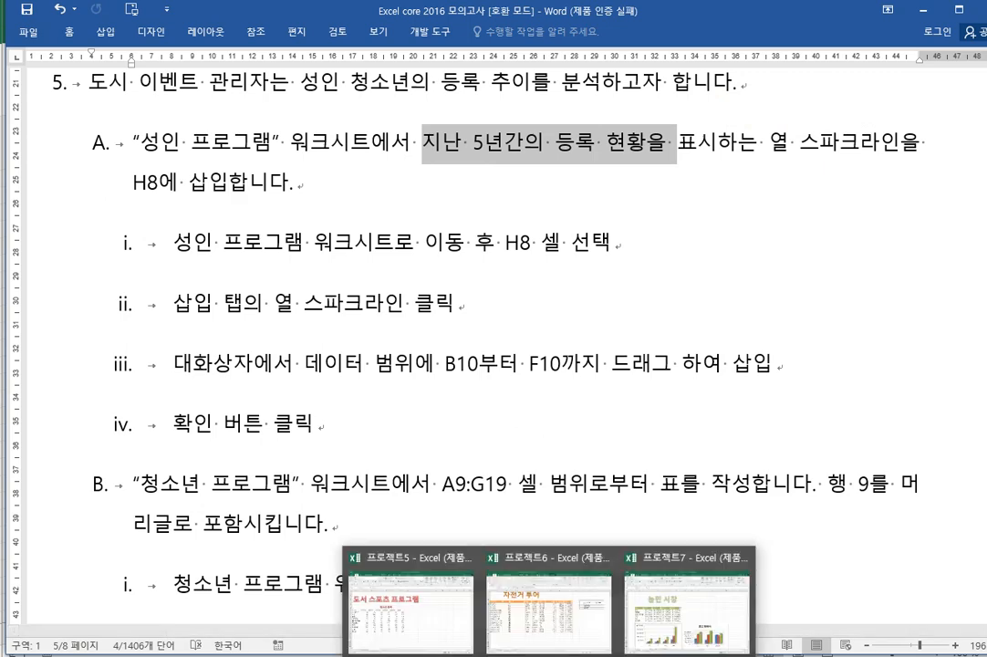
left_click(411, 607)
left_click(567, 401)
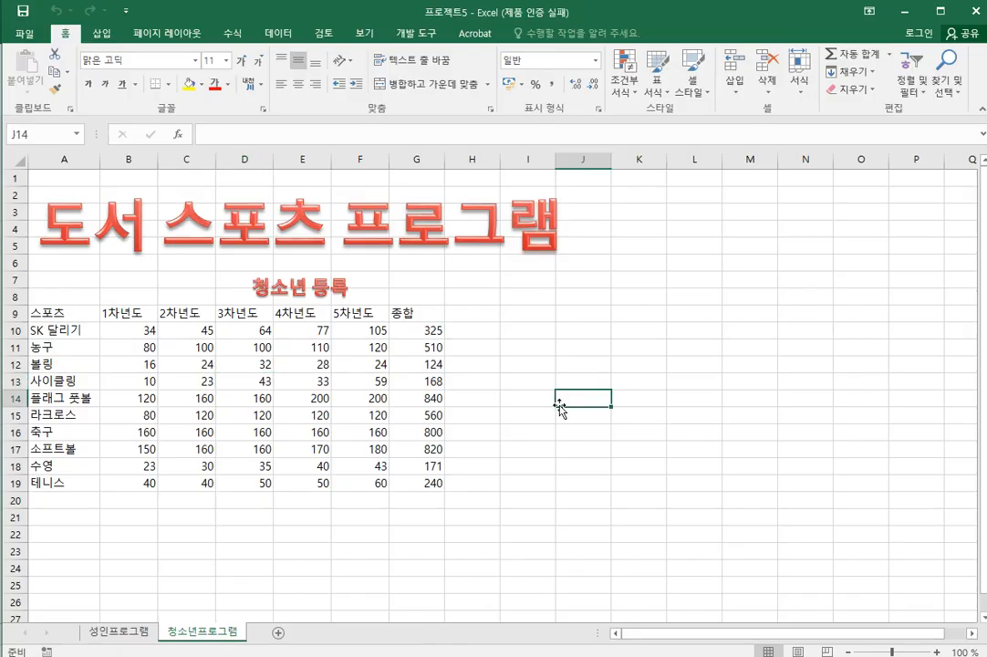
left_click(465, 332)
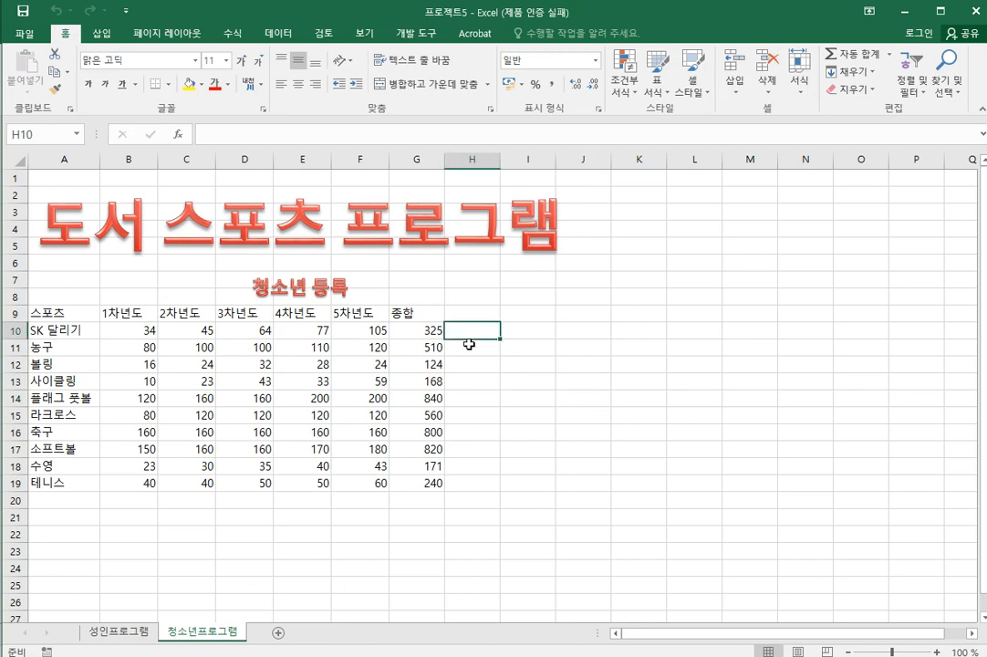
left_click(484, 297)
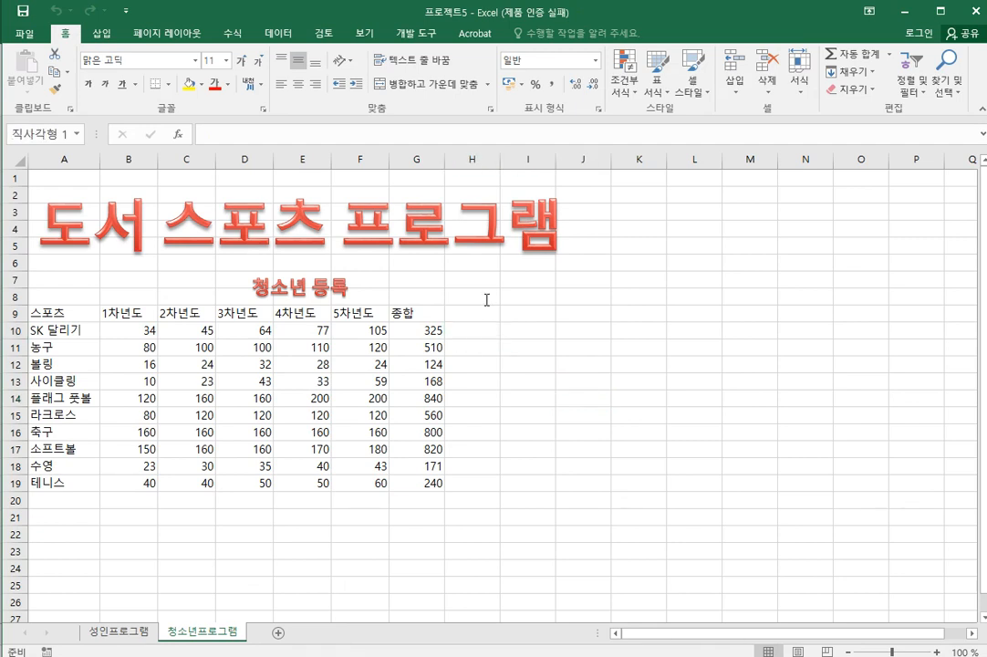
left_click(543, 427)
left_click(120, 638)
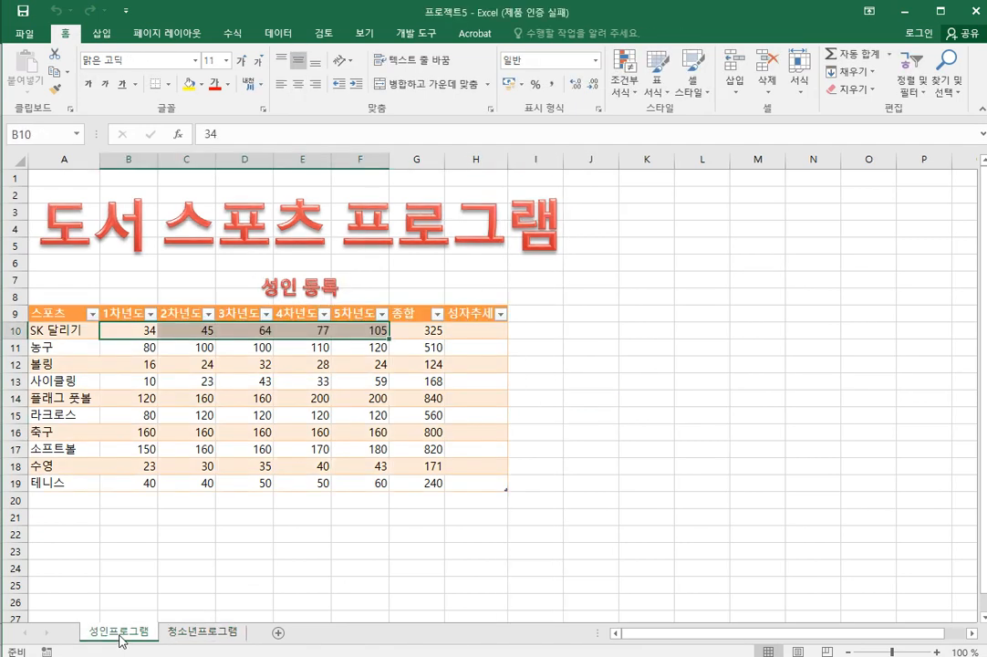
left_click(422, 501)
left_click(641, 429)
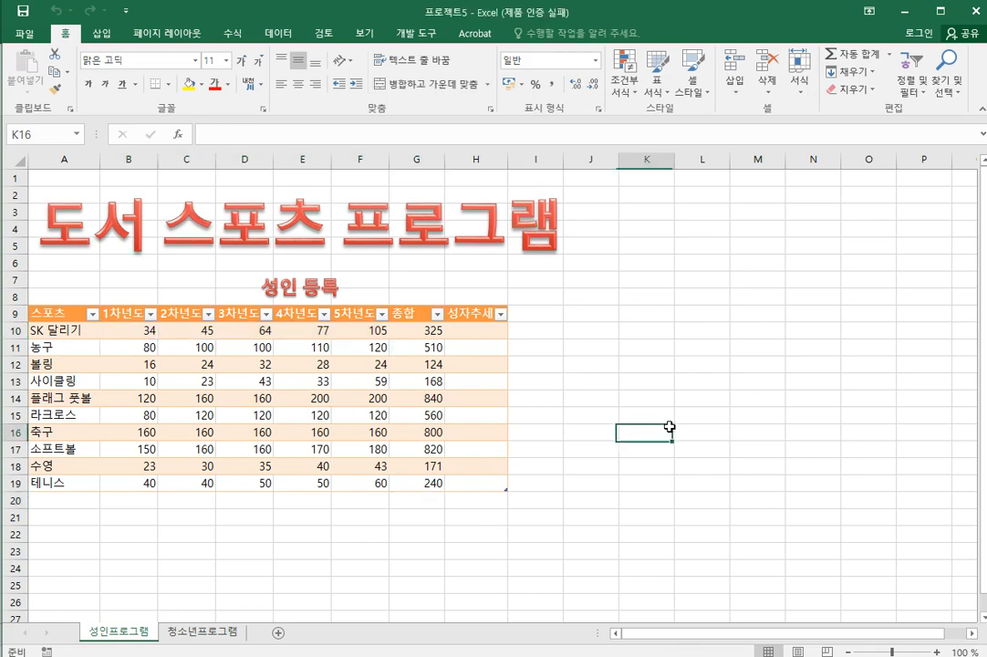
Check the sparkline cell H10 and its source data B10:F10 in the SK 달리기 row.
left_click(502, 332)
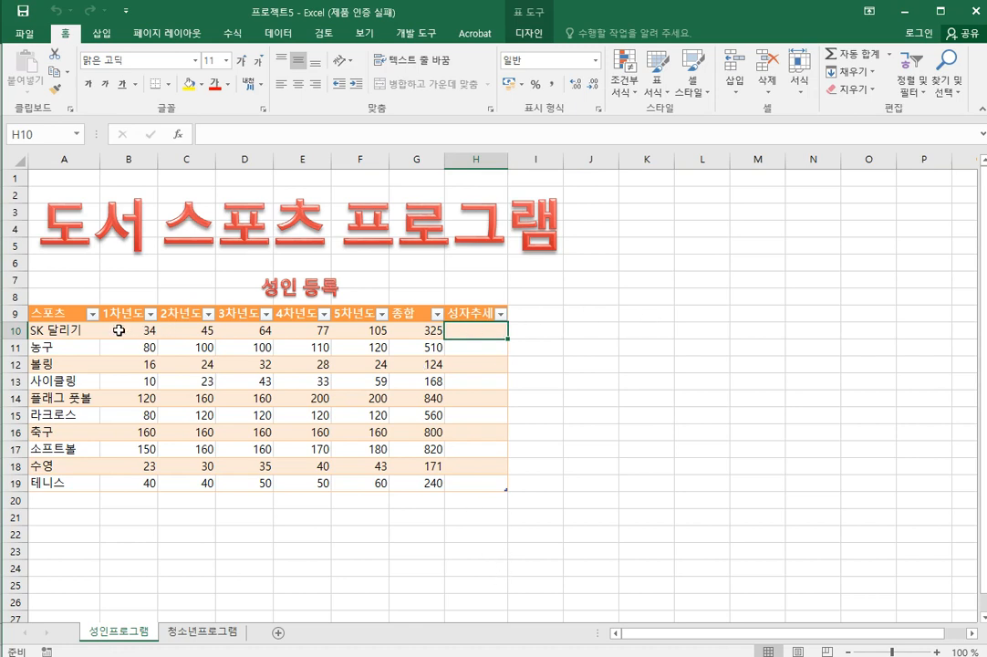
left_click(149, 332)
left_click_drag(149, 332, 347, 326)
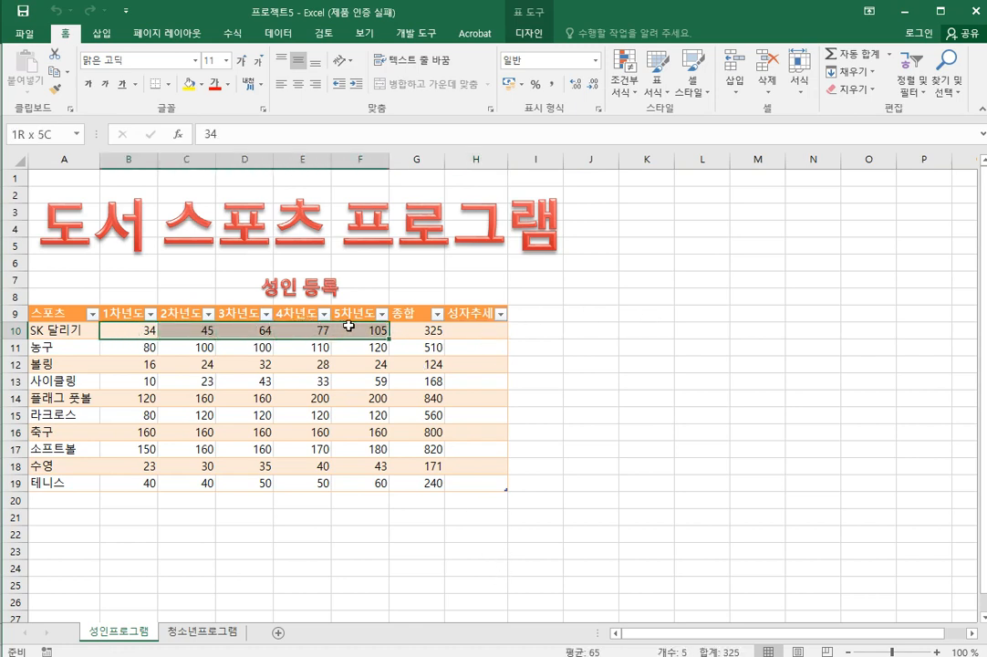
left_click(464, 331)
Switch to the Word exam document and correct the cell reference H8 to H10 in task A and its instruction i.
key("alt+Tab")
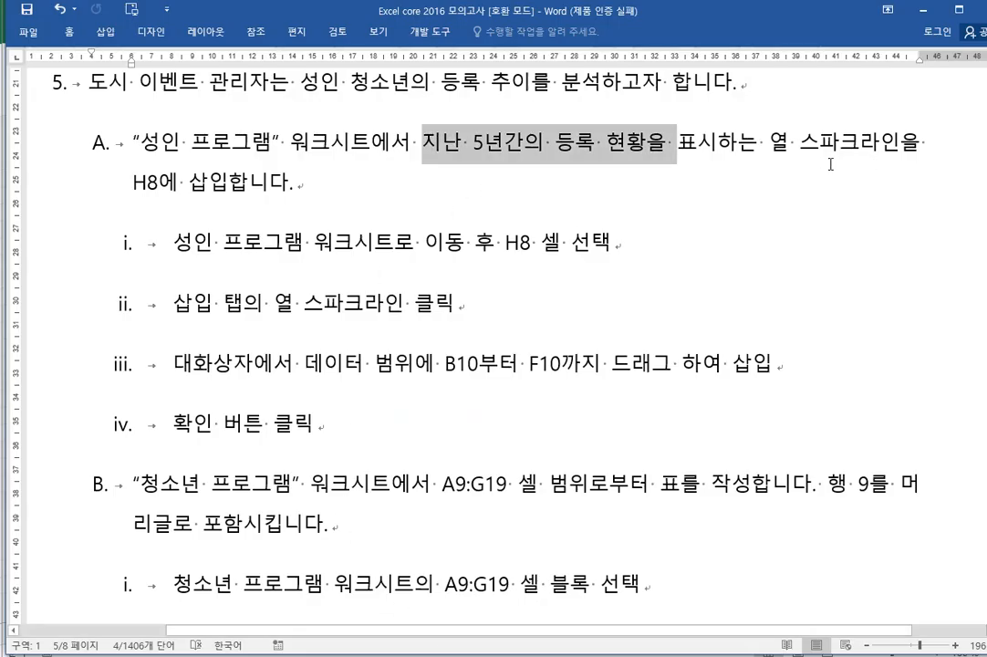
left_click(149, 181)
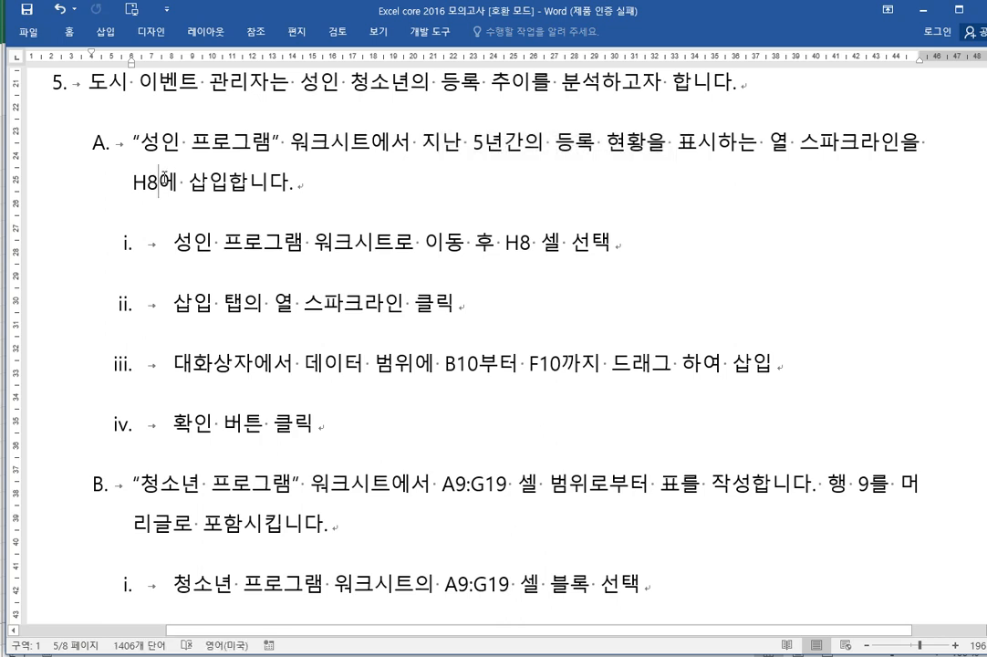
key("BackSpace")
type("10")
left_click(541, 240)
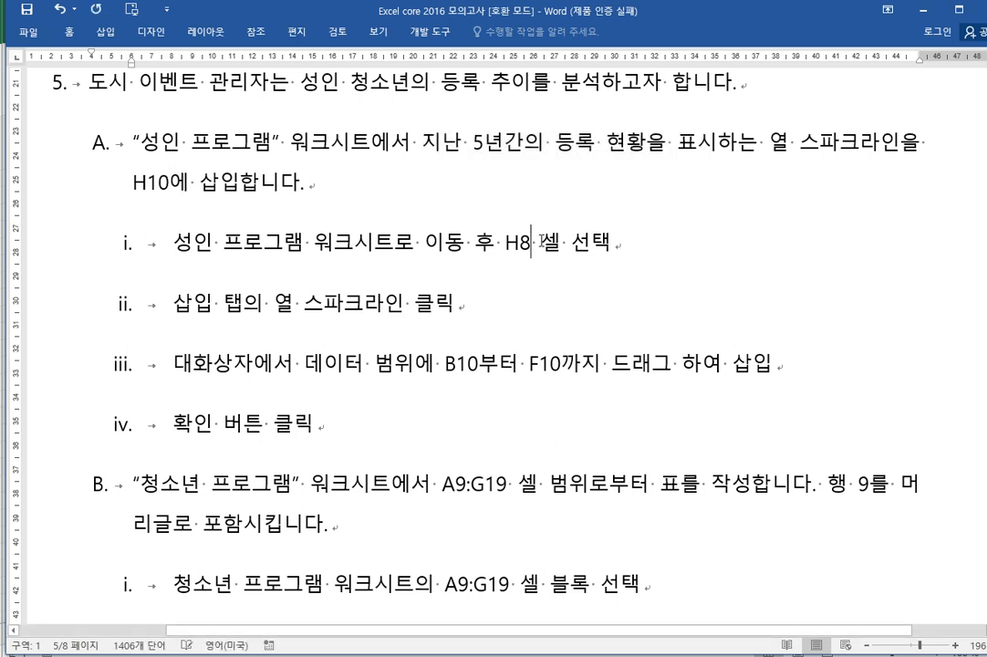
key("BackSpace")
type("10")
left_click(590, 481)
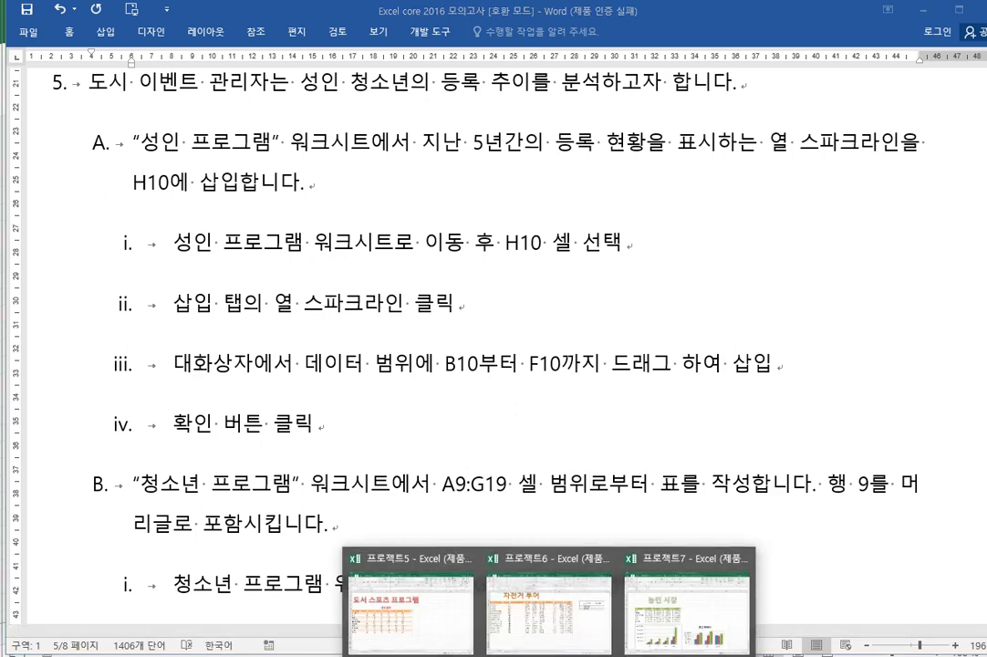
Switch to the 프로젝트5 workbook, insert a column sparkline in H10 from B10:F10 and fill it down through H19.
left_click(447, 632)
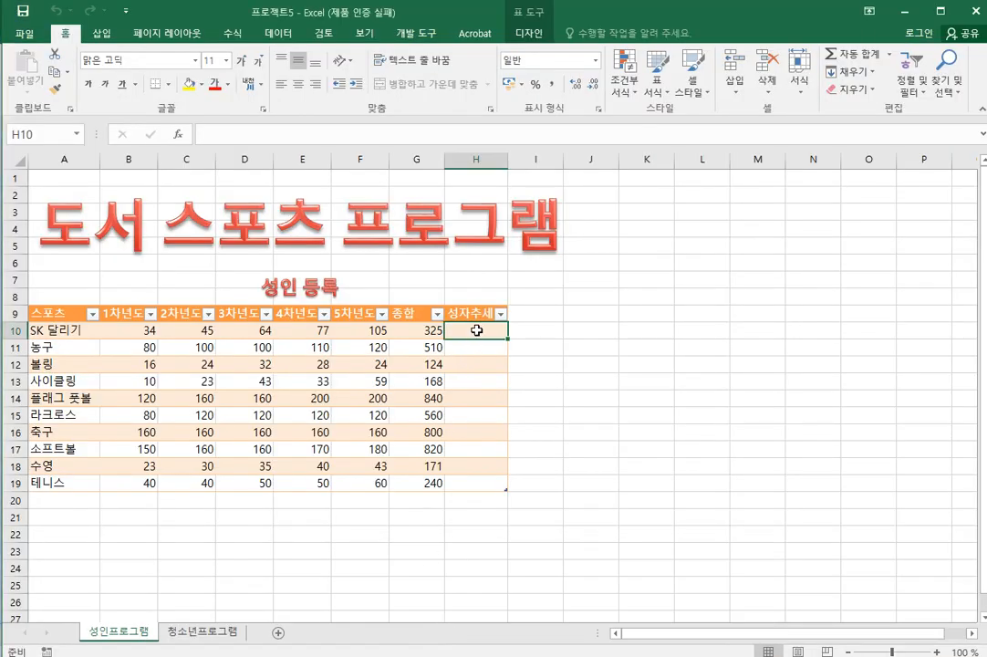
left_click(101, 34)
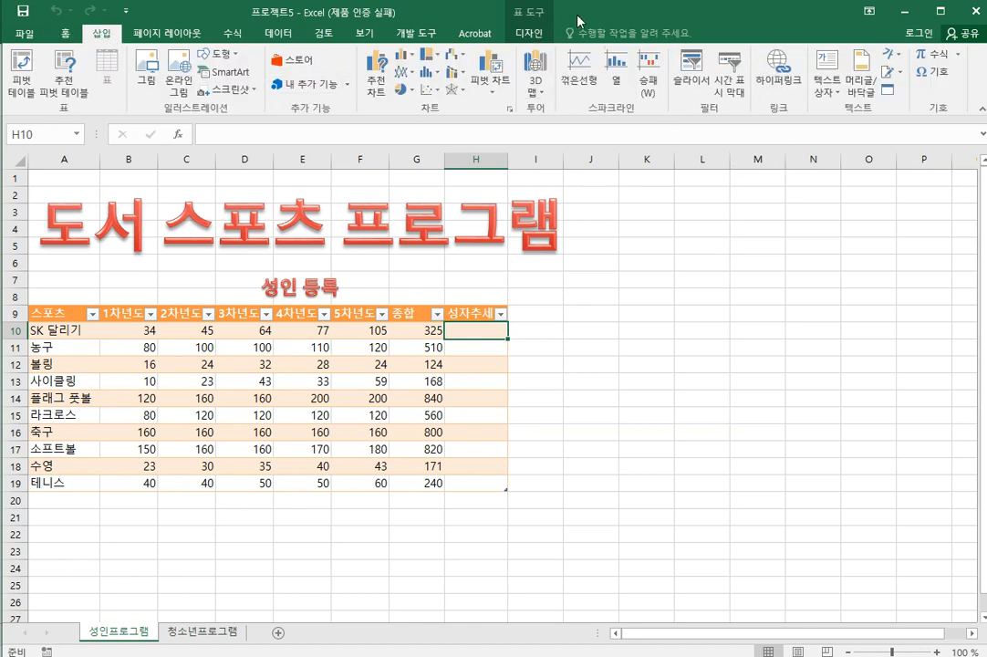
left_click(618, 74)
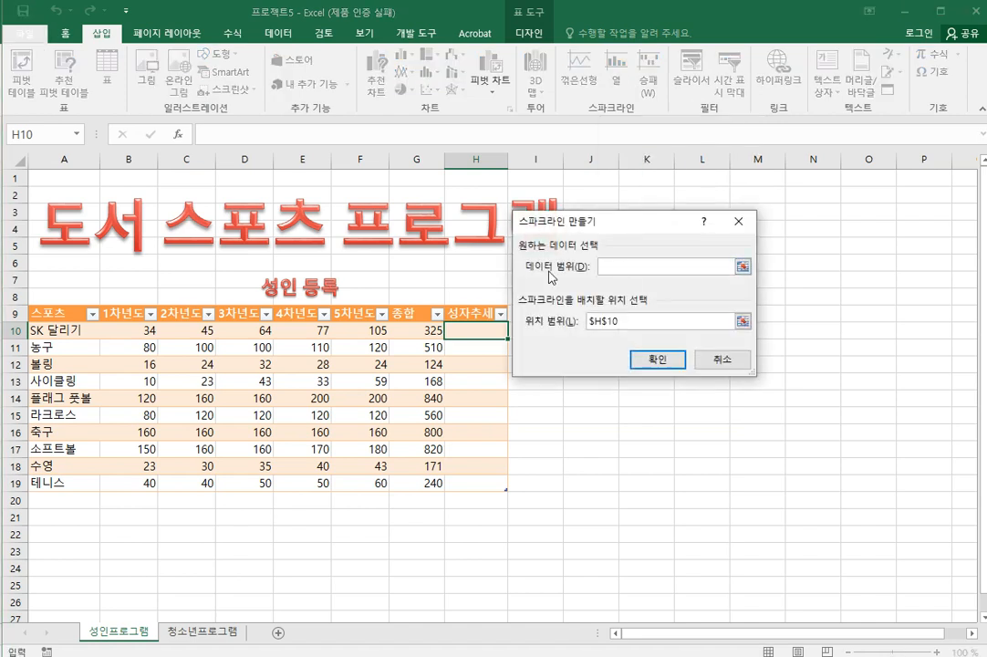
left_click_drag(132, 331, 374, 331)
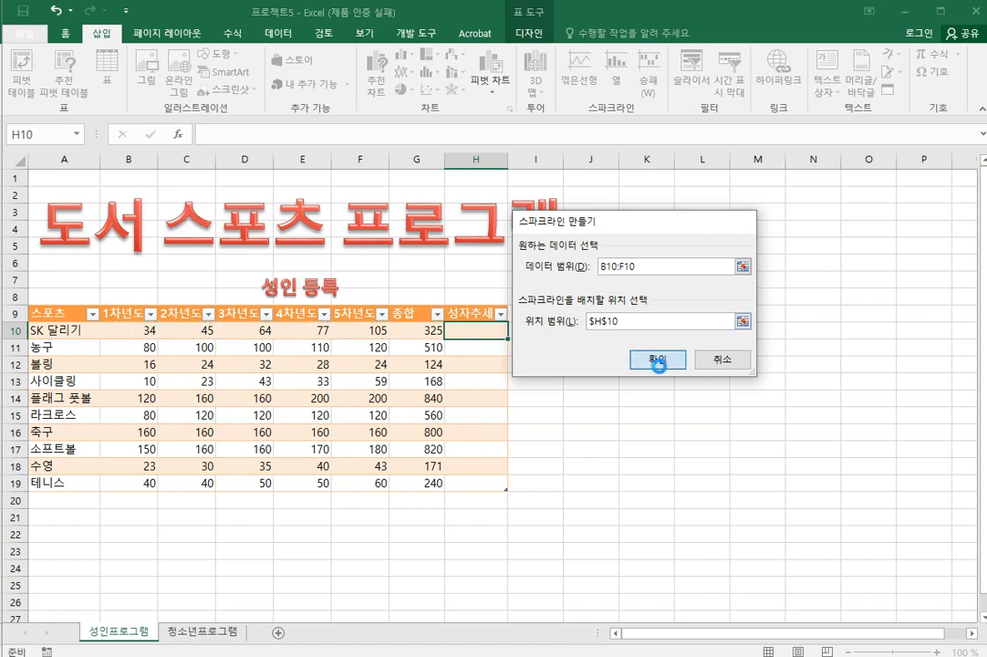
left_click(658, 360)
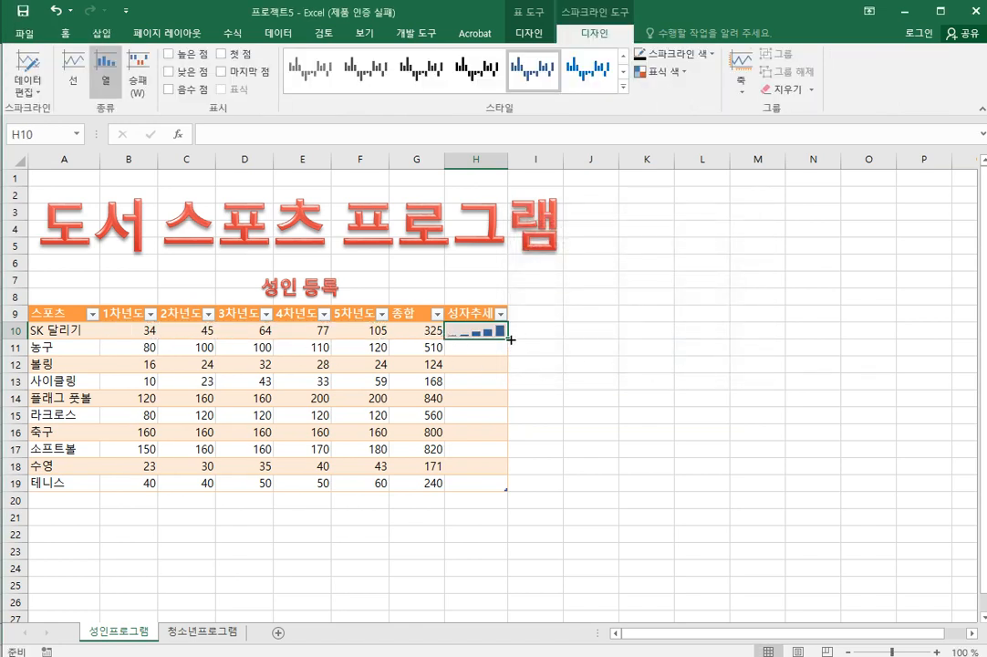
left_click_drag(507, 342, 511, 492)
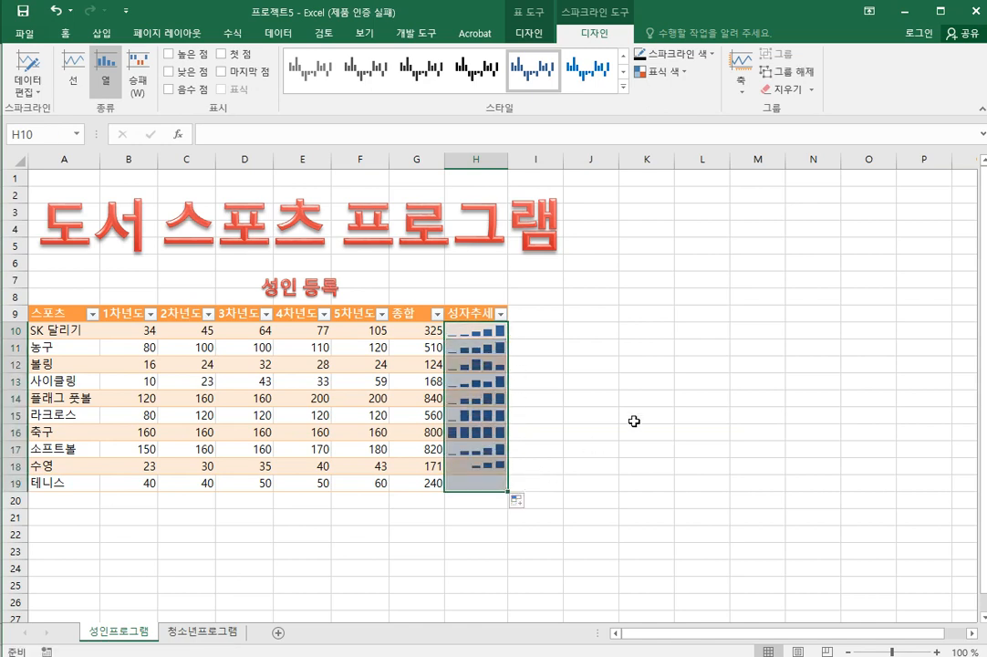
left_click(647, 398)
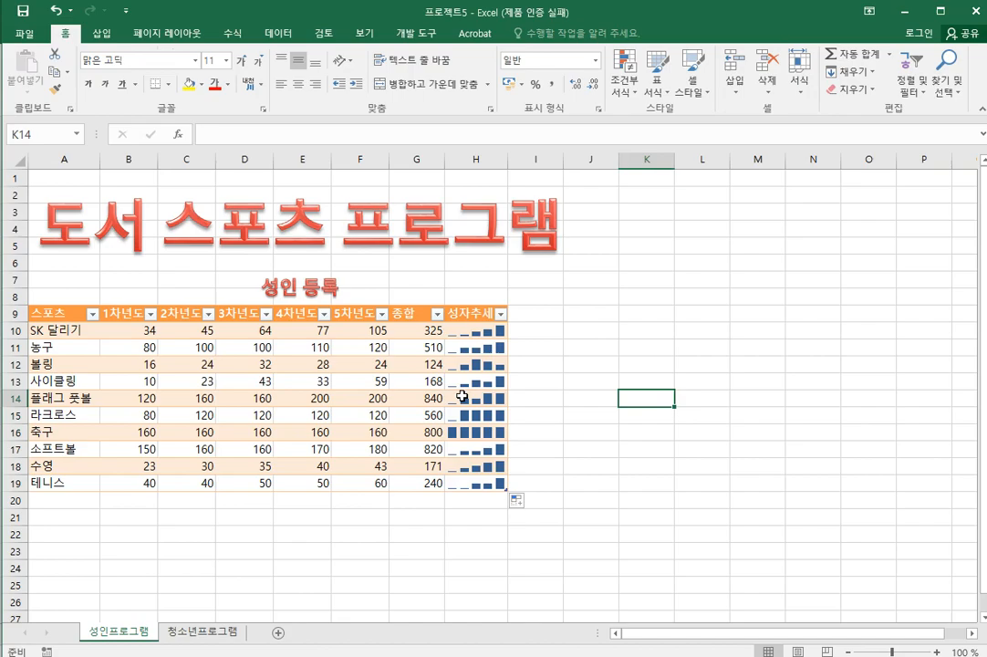
Switch to the Word exam document and review project 5 task A and the table style named in project 4 task E.
key("alt+Tab")
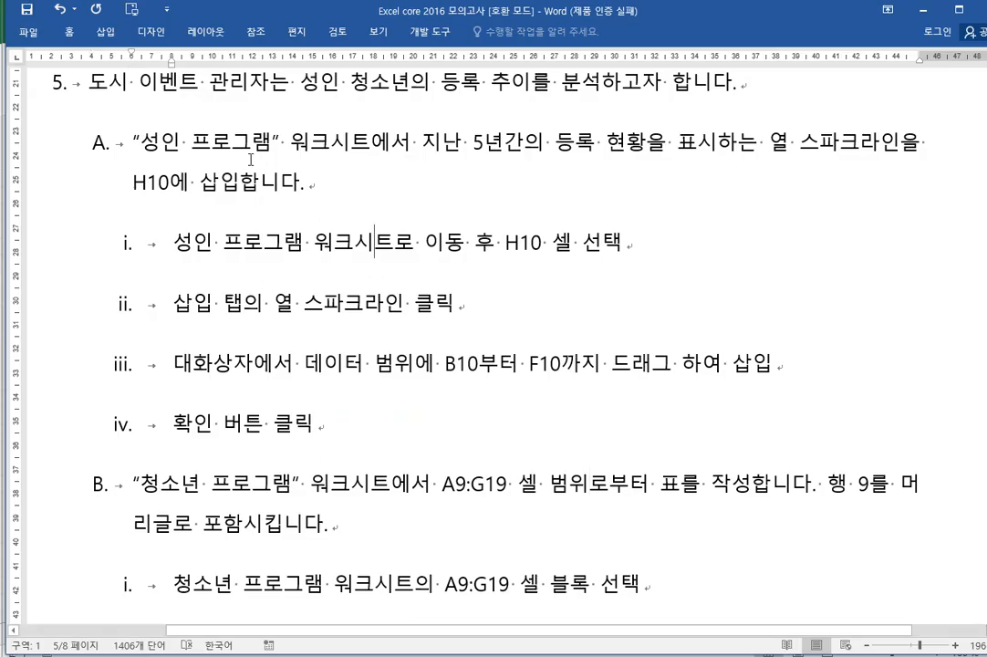
left_click(107, 140)
left_click(309, 178)
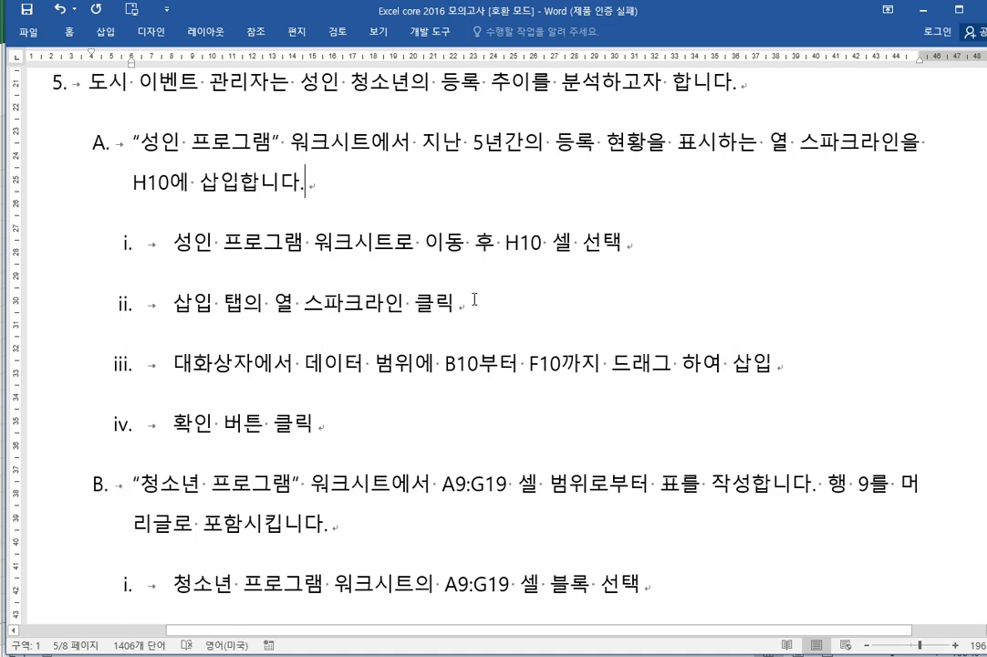
scroll(477, 312, "down", 6)
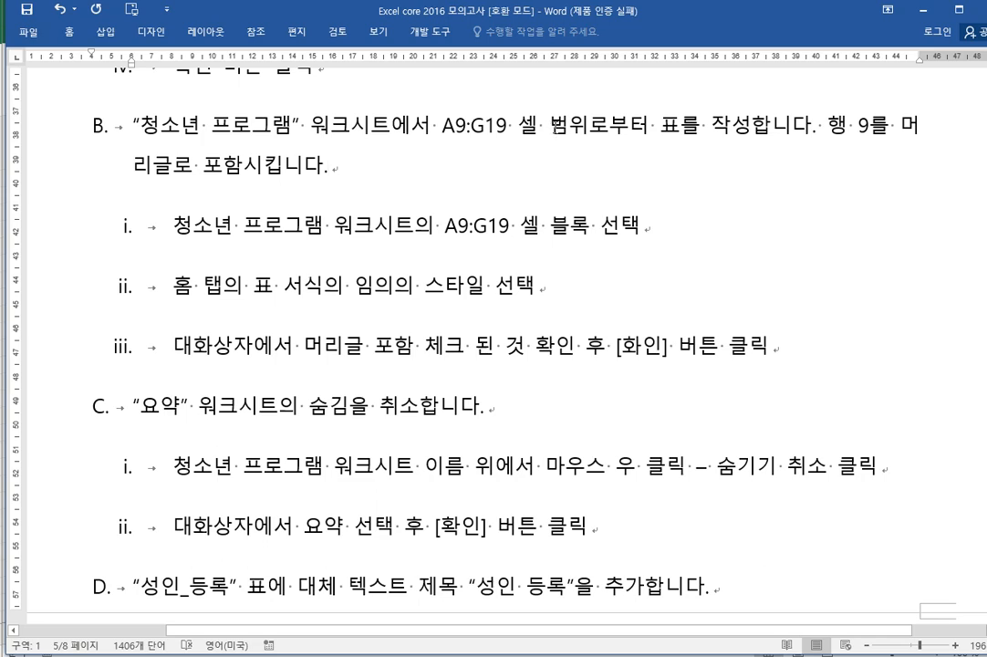
scroll(579, 233, "up", 10)
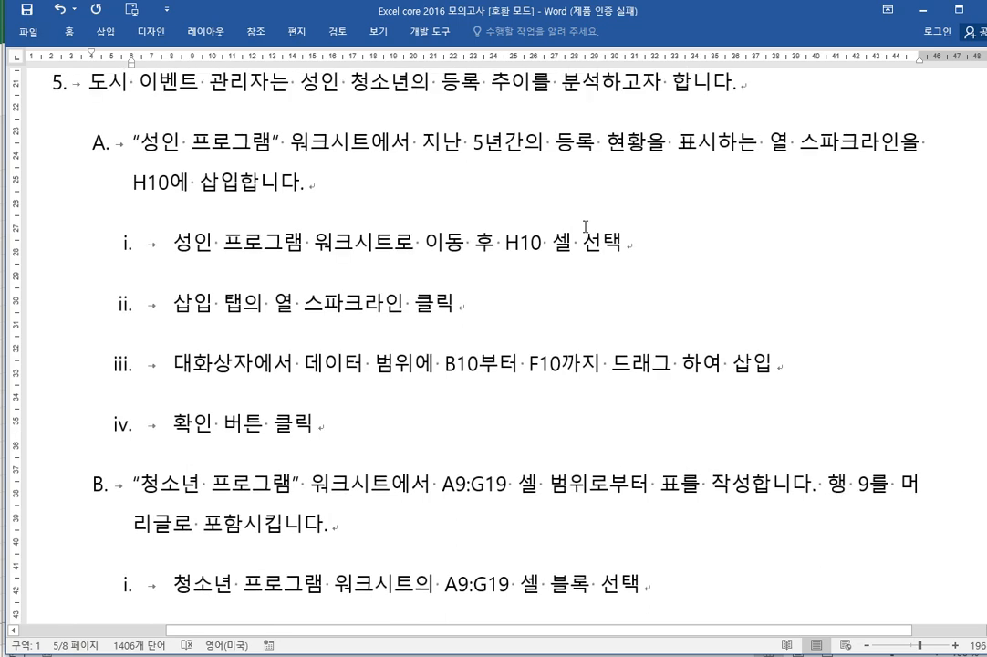
scroll(585, 227, "up", 1)
left_click(440, 242)
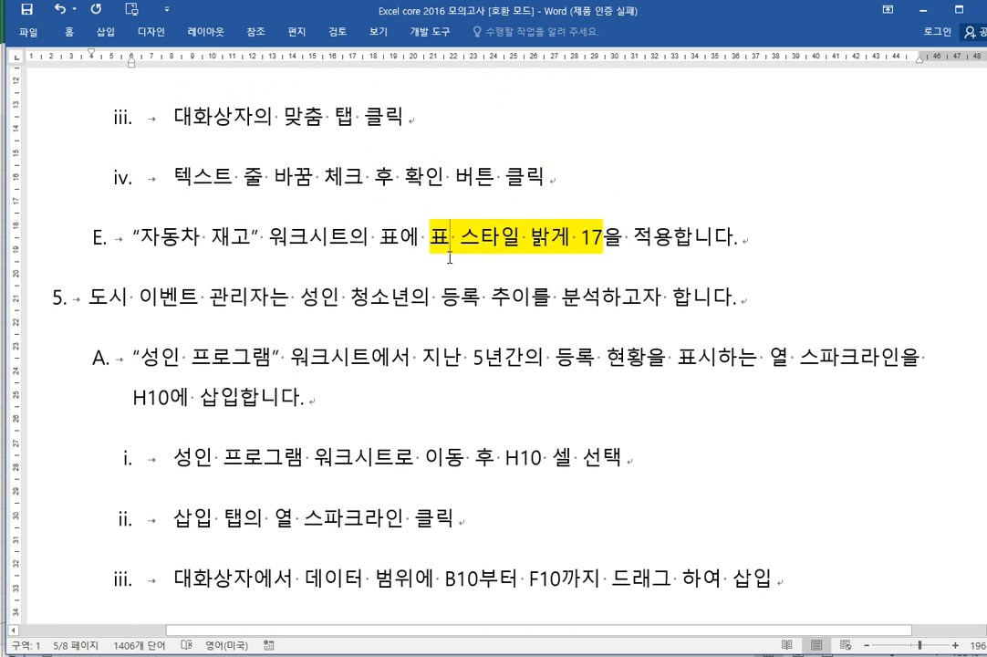
left_click_drag(440, 245, 610, 241)
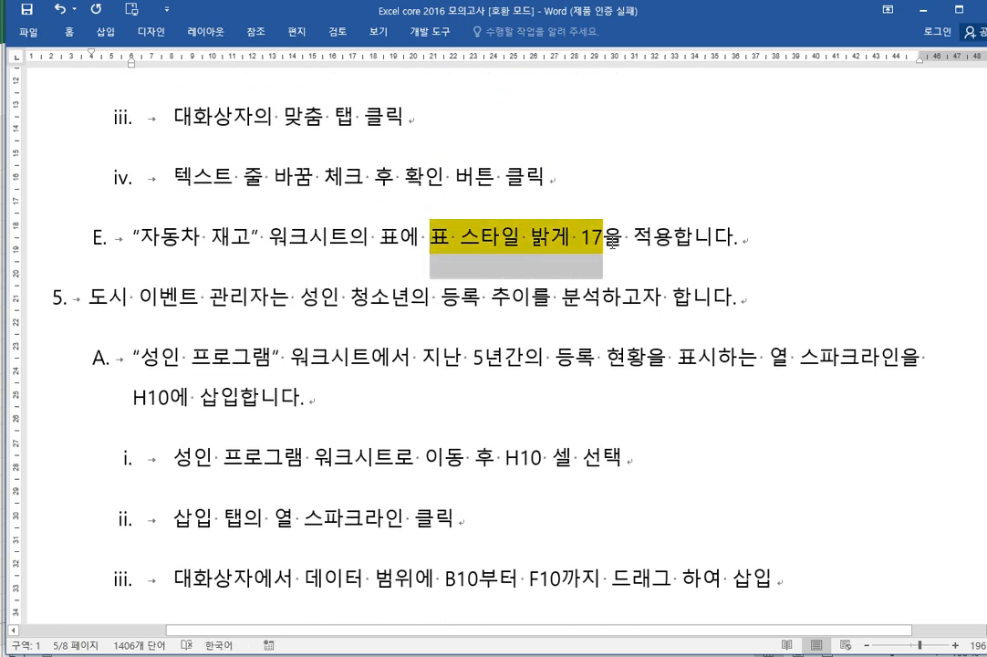
Read project 5 task B about creating a table from A9:G19 on the 청소년 프로그램 worksheet.
scroll(584, 600, "down", 10)
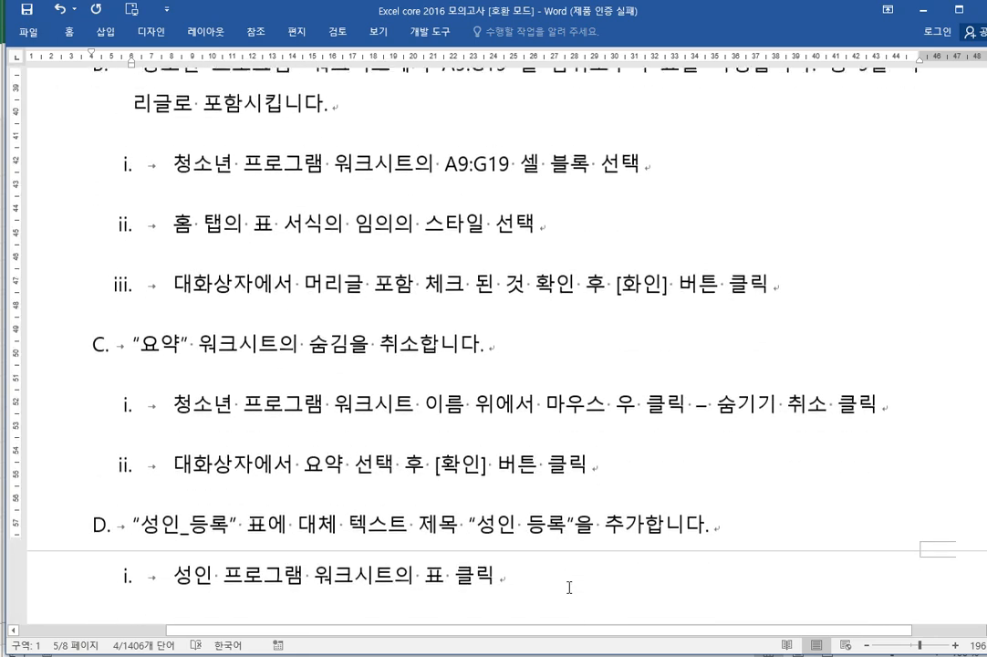
scroll(569, 587, "up", 5)
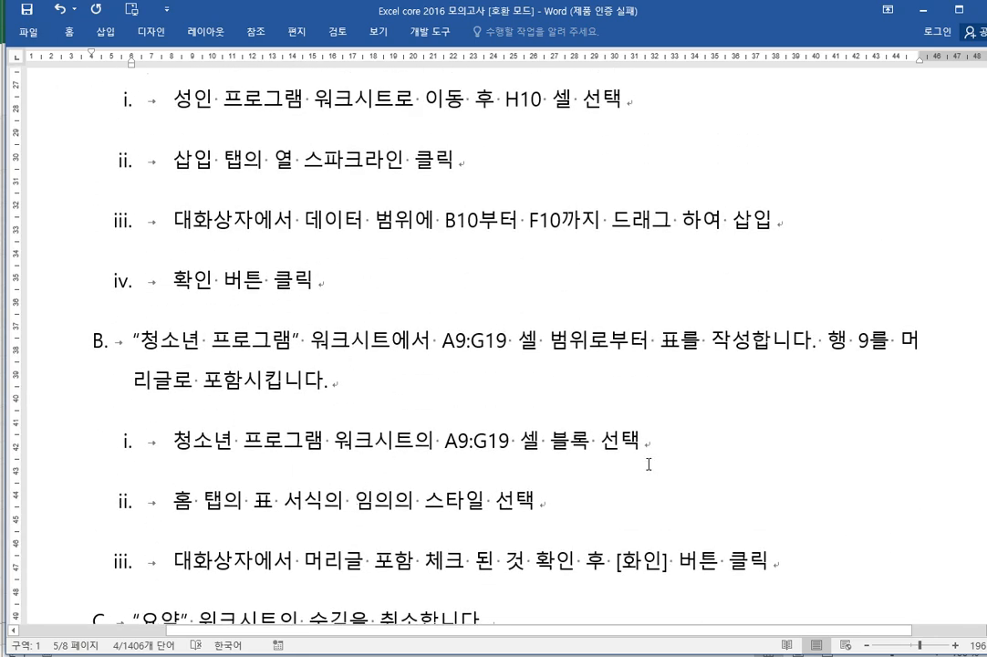
scroll(652, 451, "down", 1)
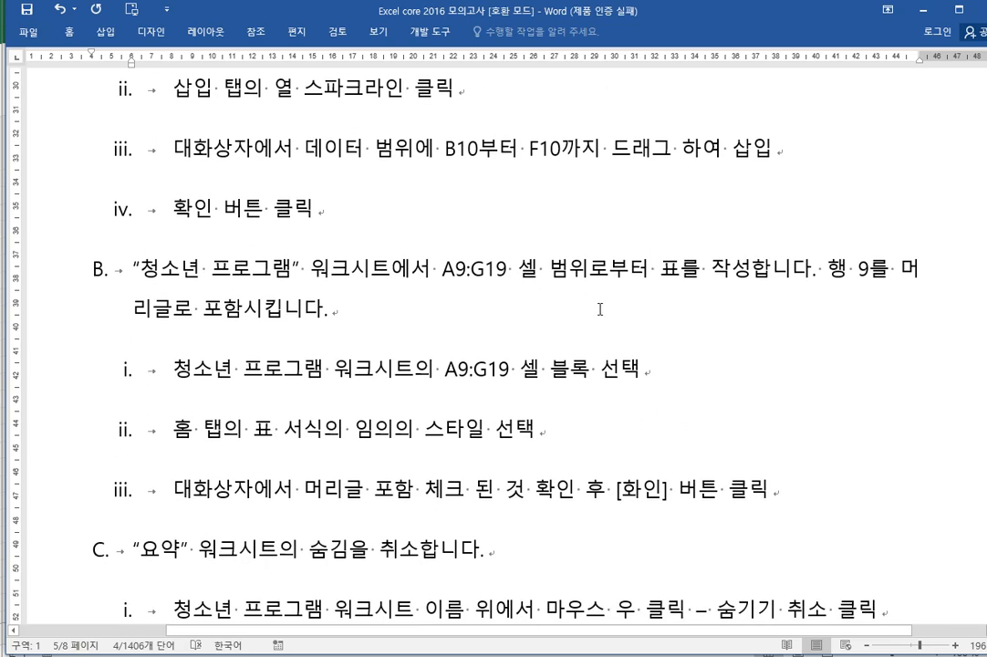
scroll(601, 310, "down", 1)
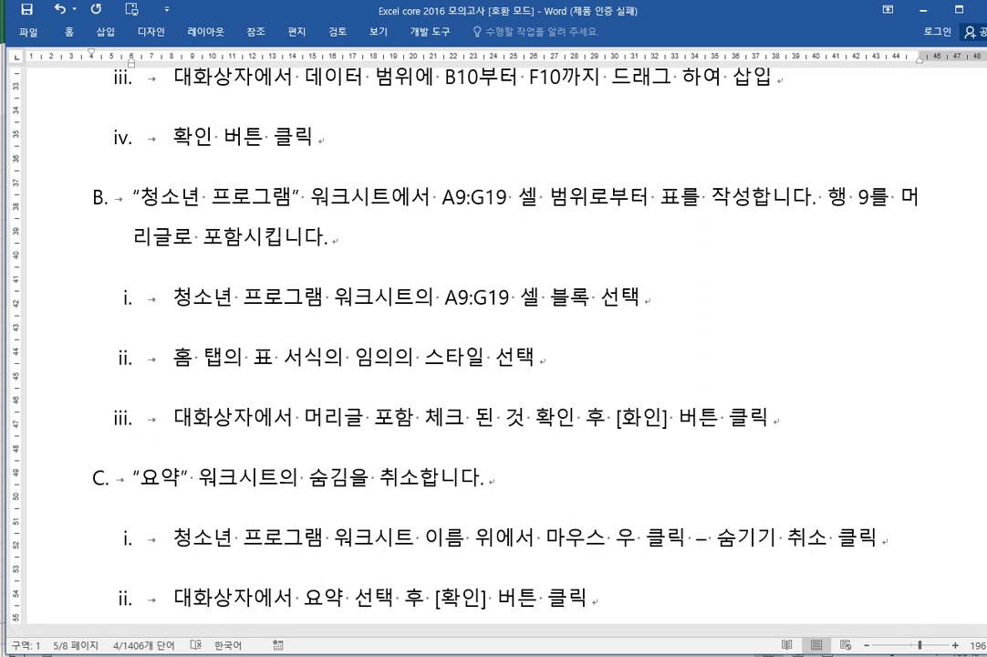
Switch to the 프로젝트5 workbook and select A9:G19 on the 청소년프로그램 worksheet.
mouse_move(547, 655)
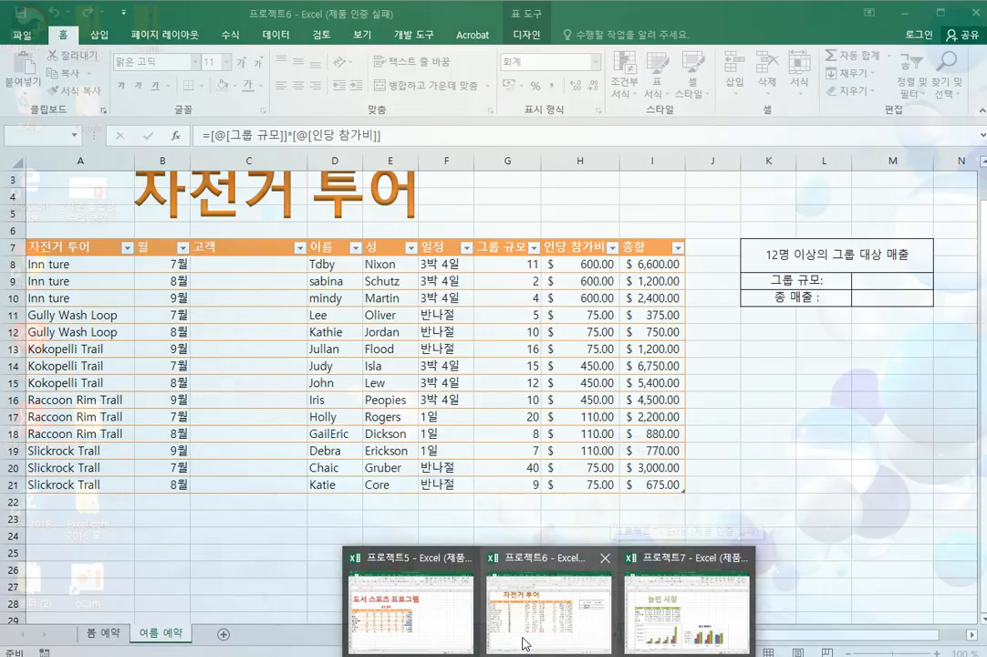
left_click(410, 632)
left_click(202, 631)
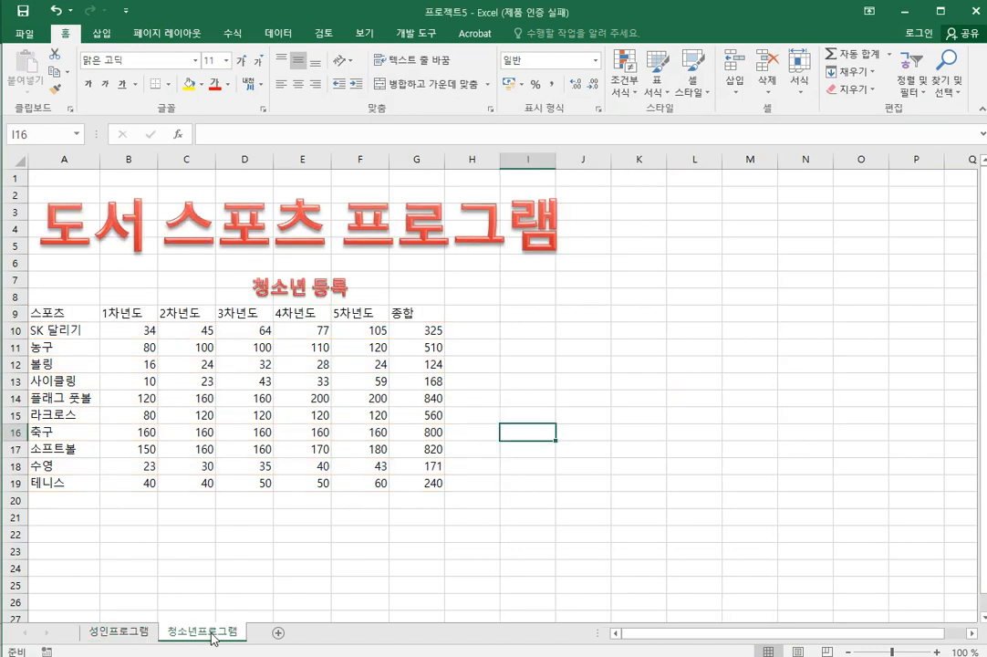
left_click(176, 564)
left_click(43, 265)
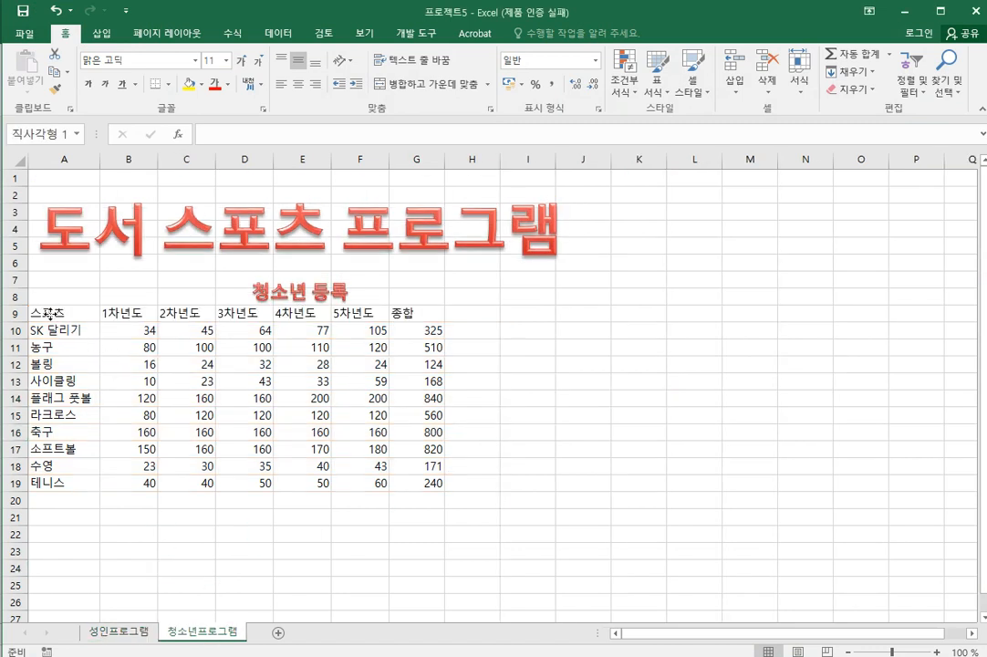
left_click(251, 398)
left_click_drag(71, 314, 440, 481)
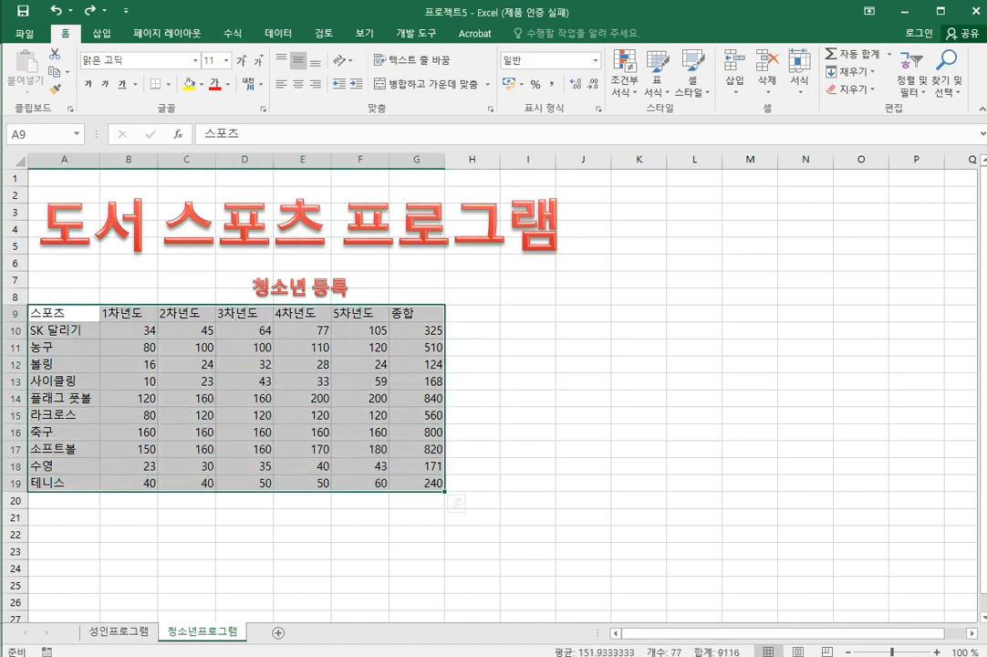
Recheck the task B table instructions in the Word exam document and return to the 프로젝트5 workbook.
left_click(549, 656)
key("alt+Tab")
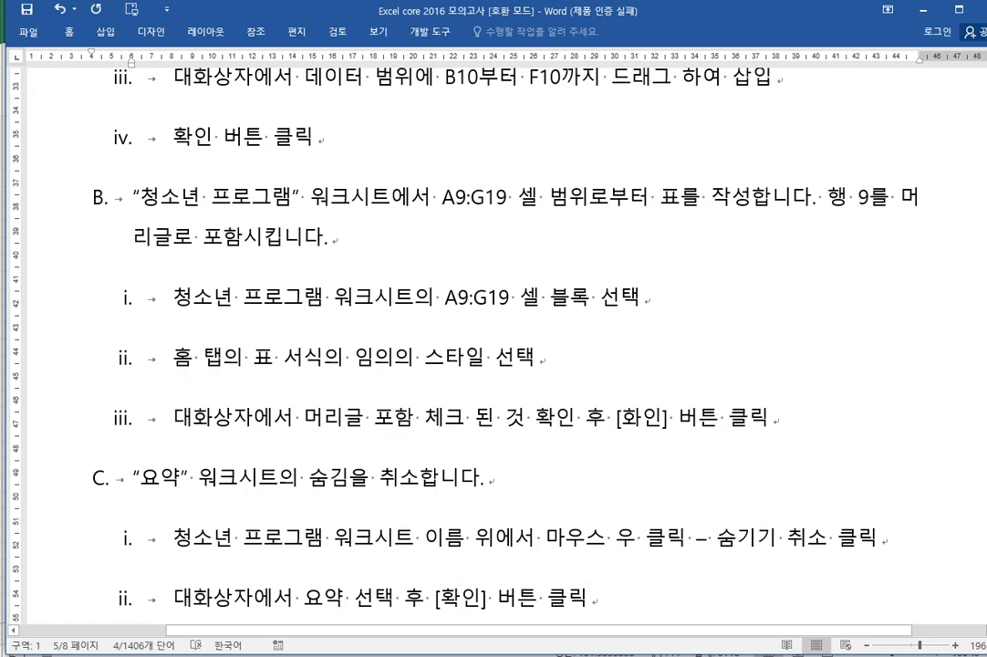
mouse_move(549, 656)
left_click(442, 629)
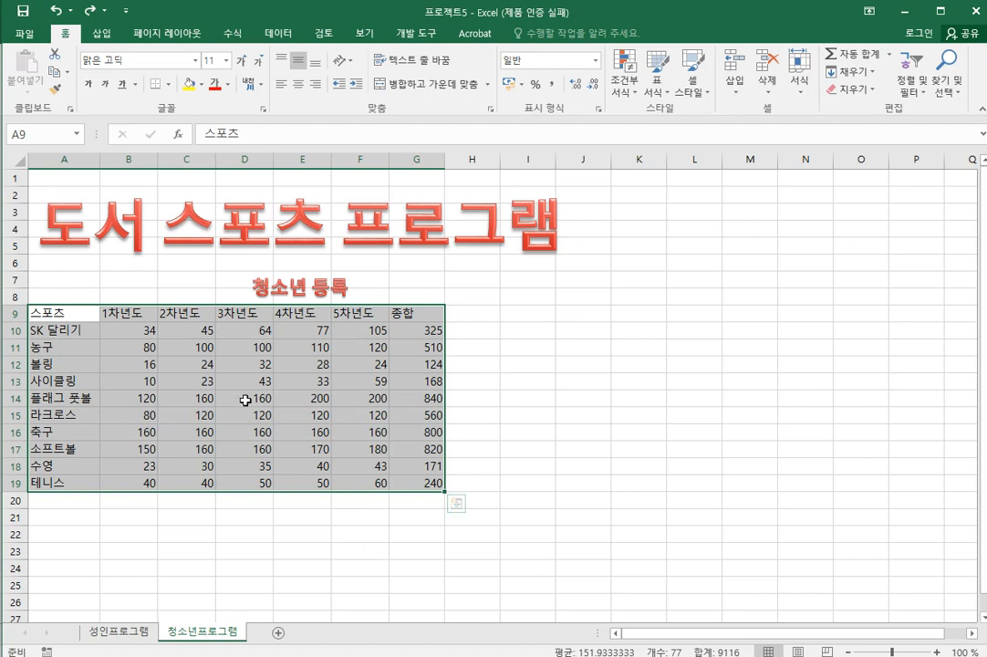
Format A9:G19 as a table with a light blue banded style, using row 9 as the header row.
mouse_move(447, 383)
left_click(655, 80)
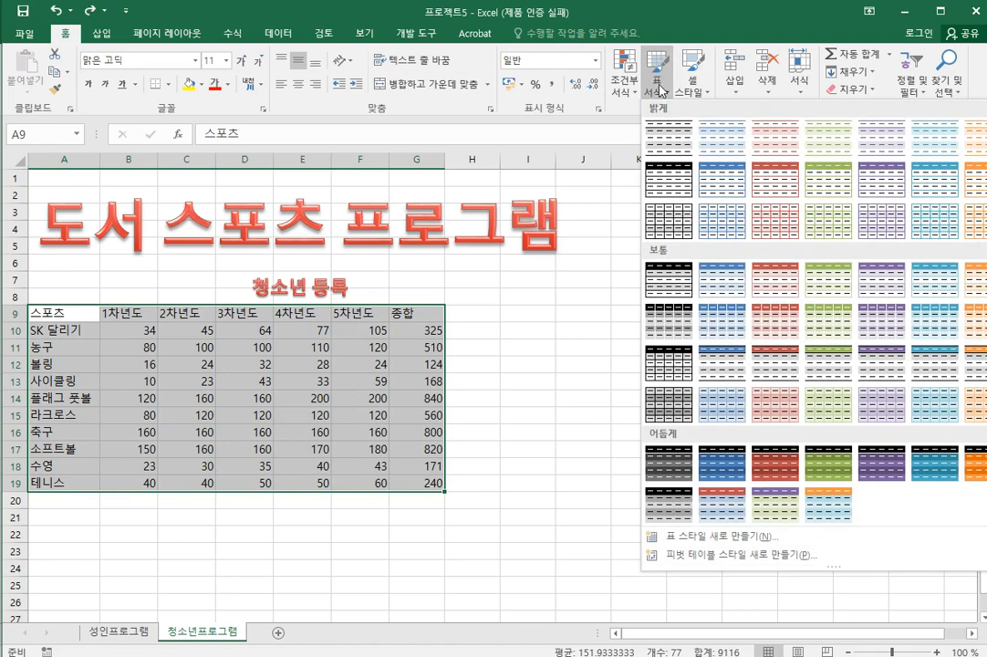
left_click(722, 146)
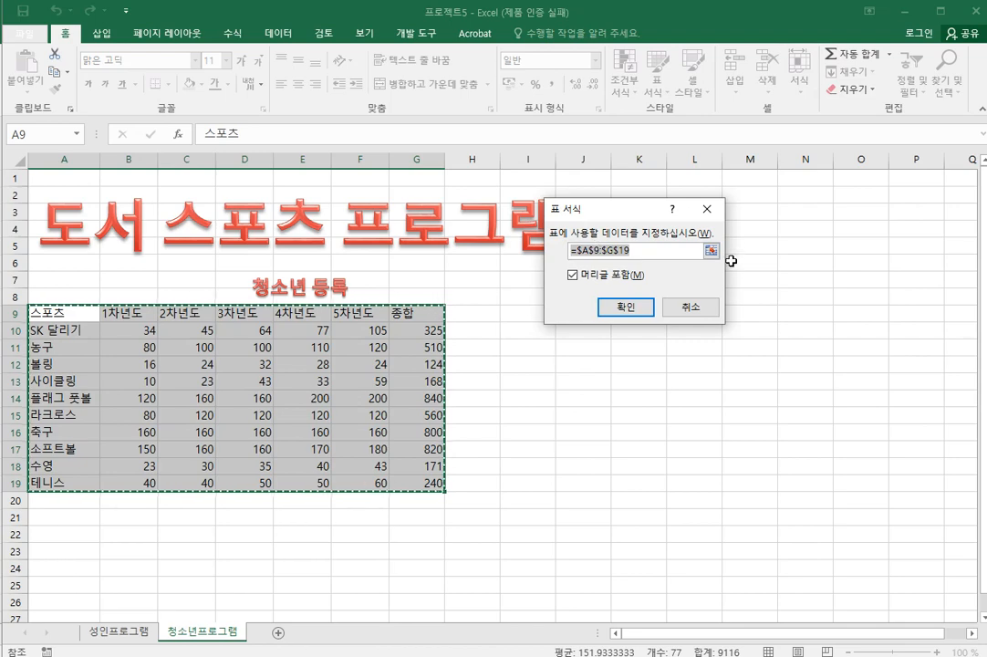
left_click(629, 307)
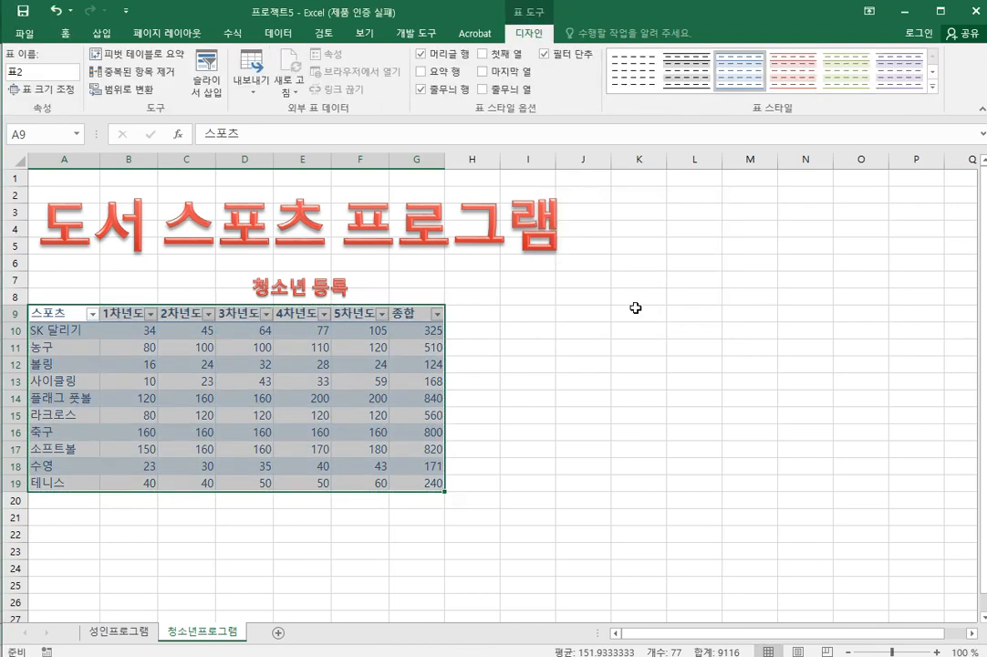
left_click(634, 308)
Switch to the Word exam document and read project 5 task C about unhiding the 요약 worksheet.
key("alt+Tab")
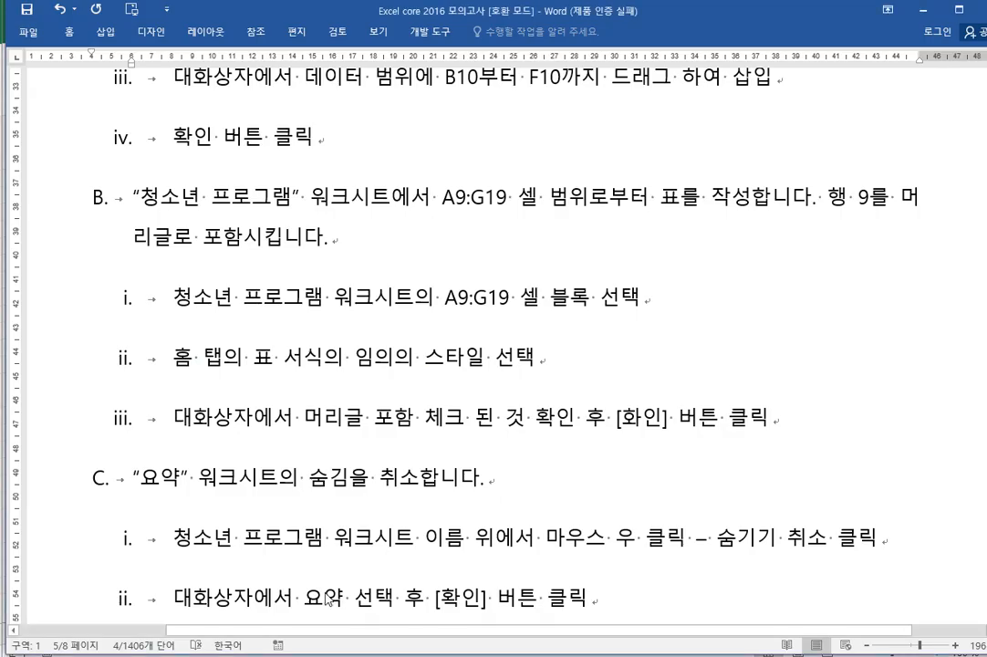
scroll(276, 553, "down", 6)
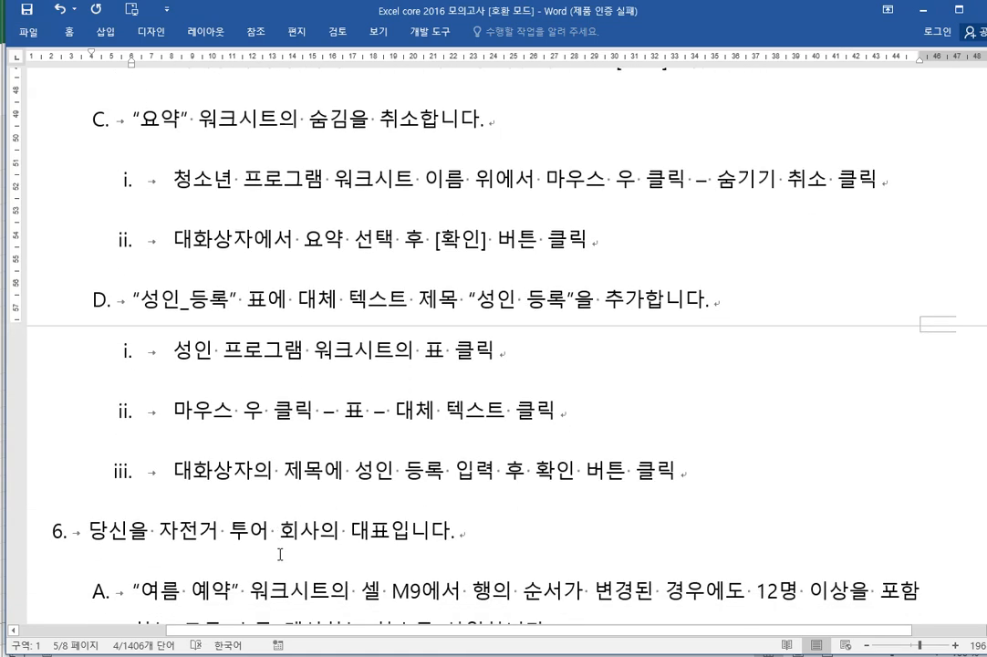
left_click(217, 118)
left_click(336, 127)
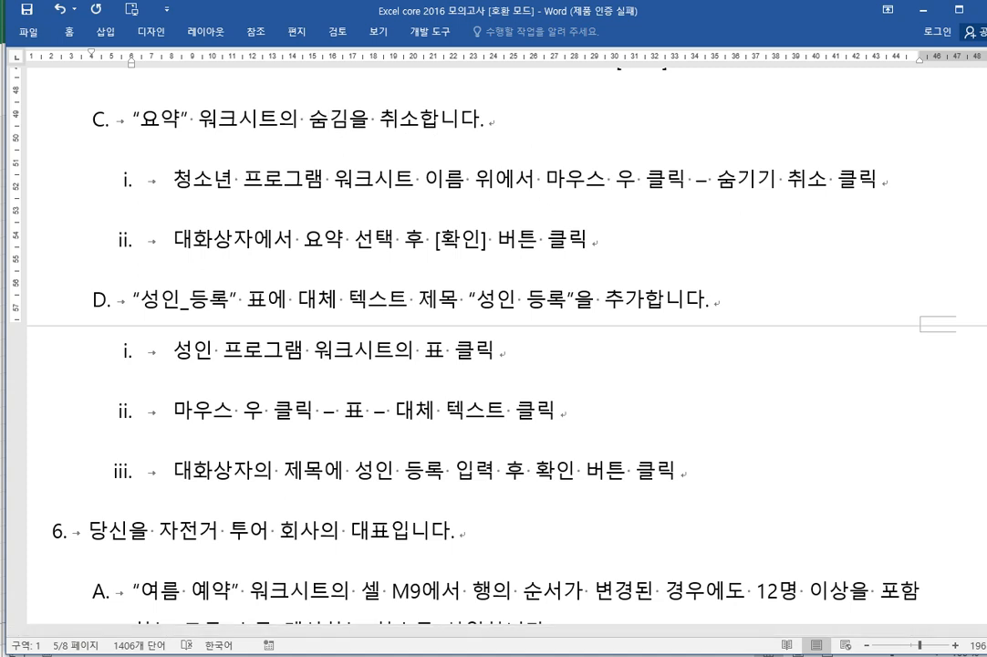
Switch to the 프로젝트5 workbook and unhide the 요약 worksheet.
left_click(441, 637)
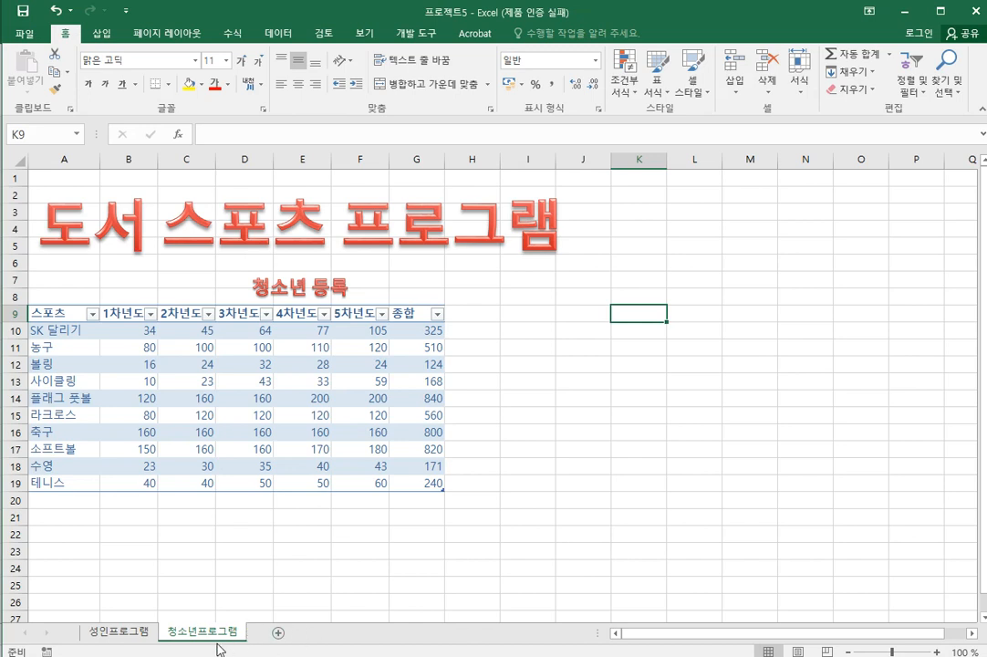
left_click(132, 634)
right_click(193, 633)
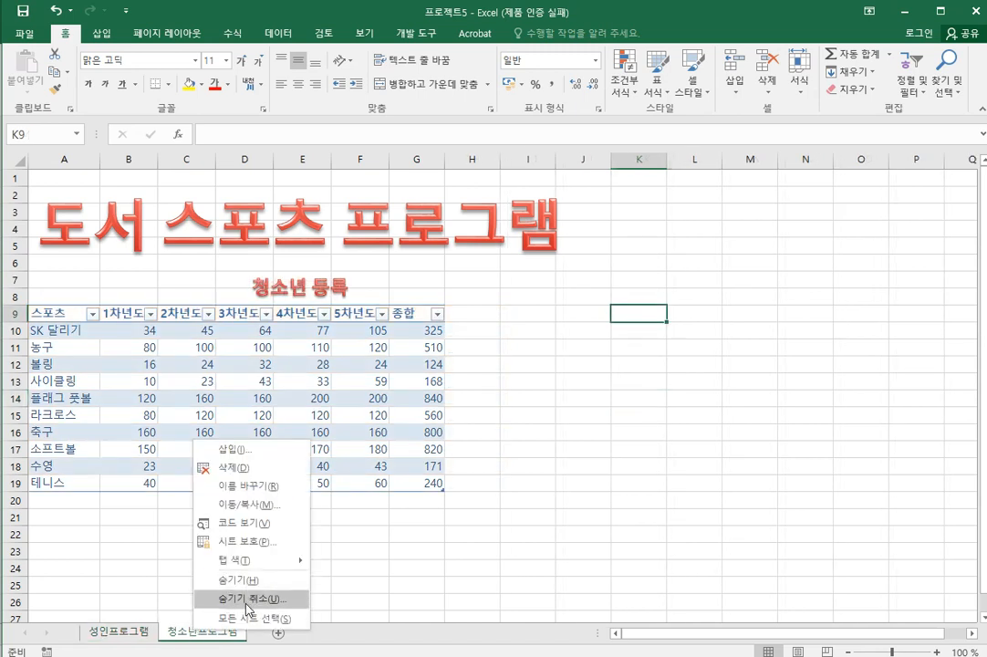
key("Escape")
left_click(137, 636)
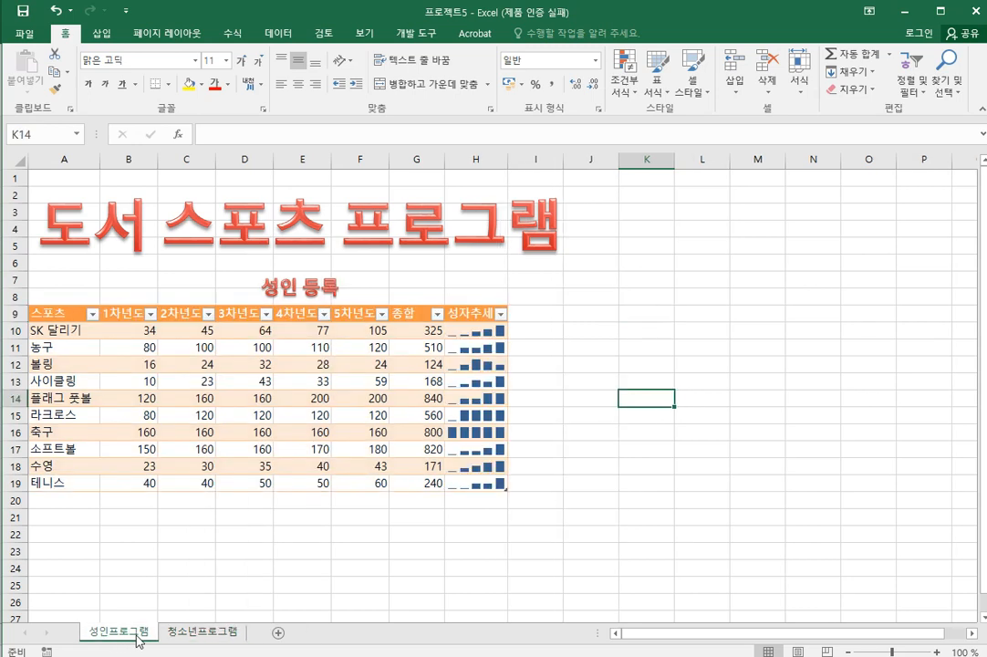
left_click(195, 636)
right_click(194, 640)
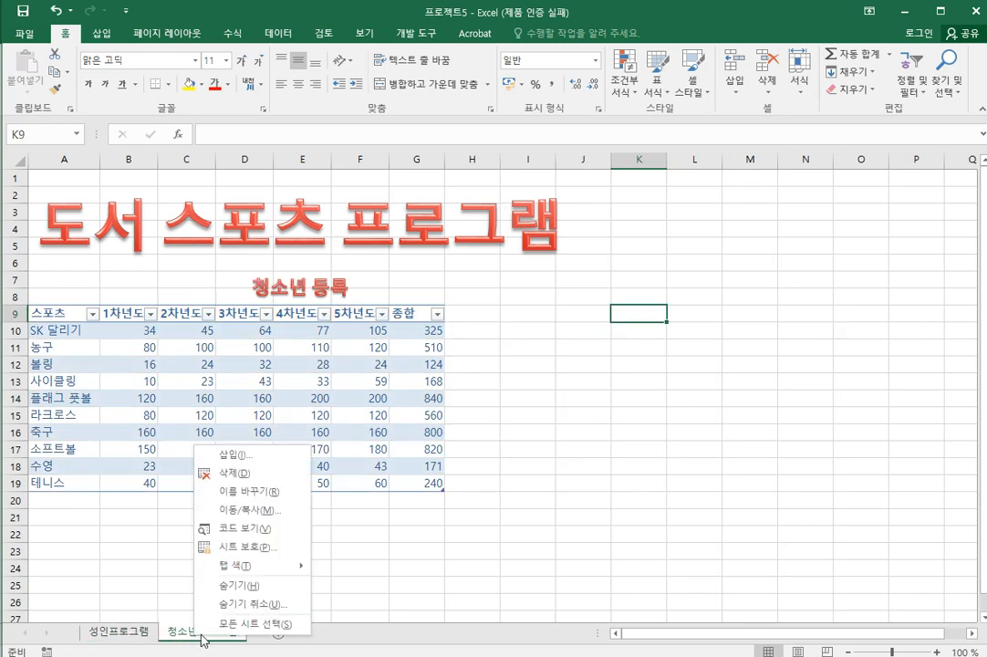
key("Escape")
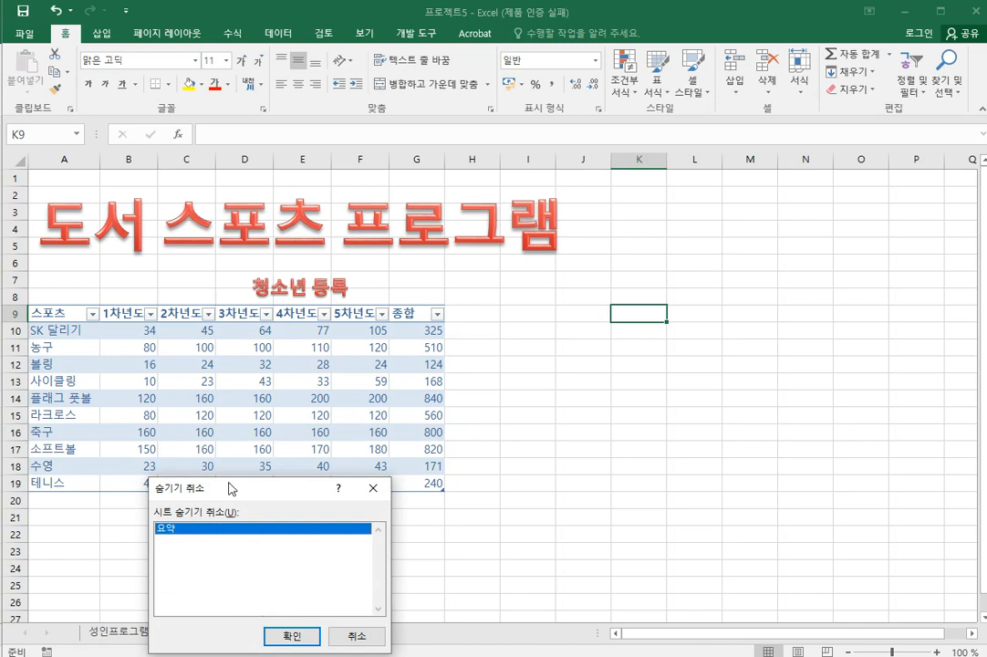
left_click_drag(230, 514, 432, 354)
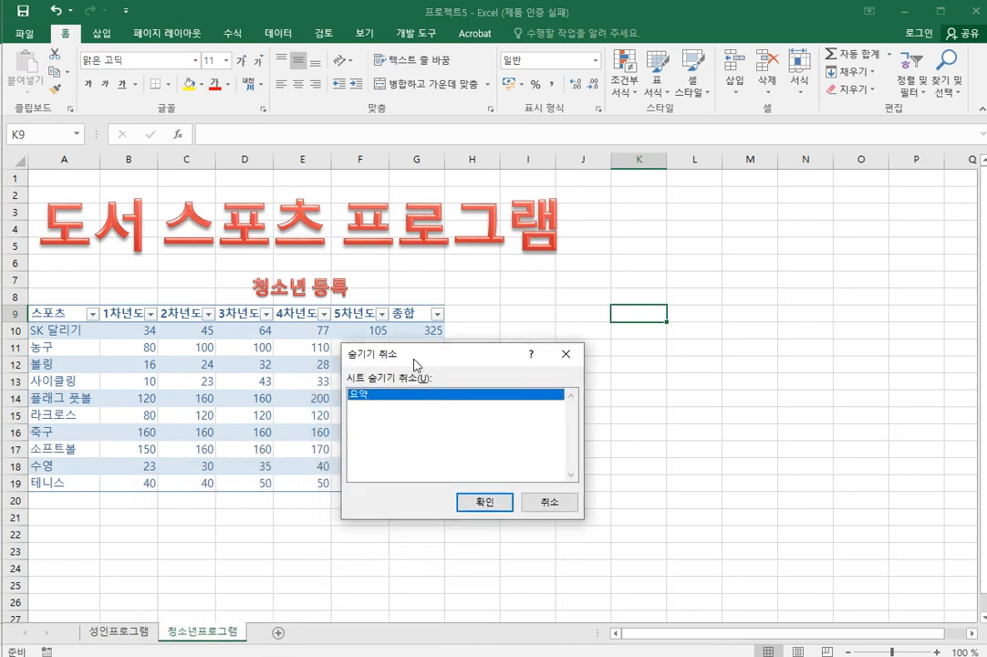
left_click_drag(355, 354, 484, 350)
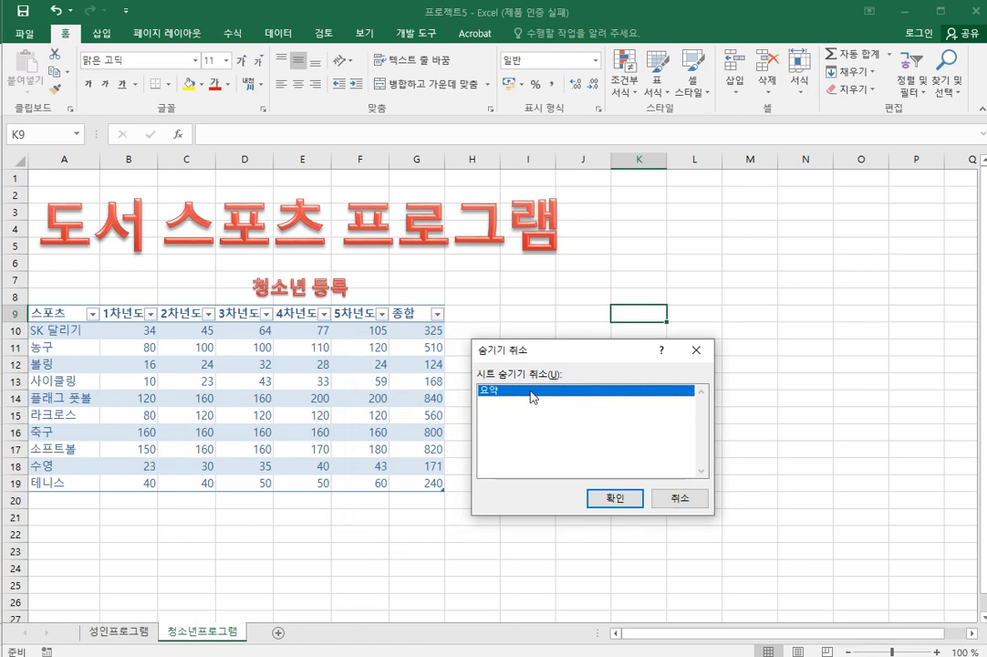
left_click(599, 499)
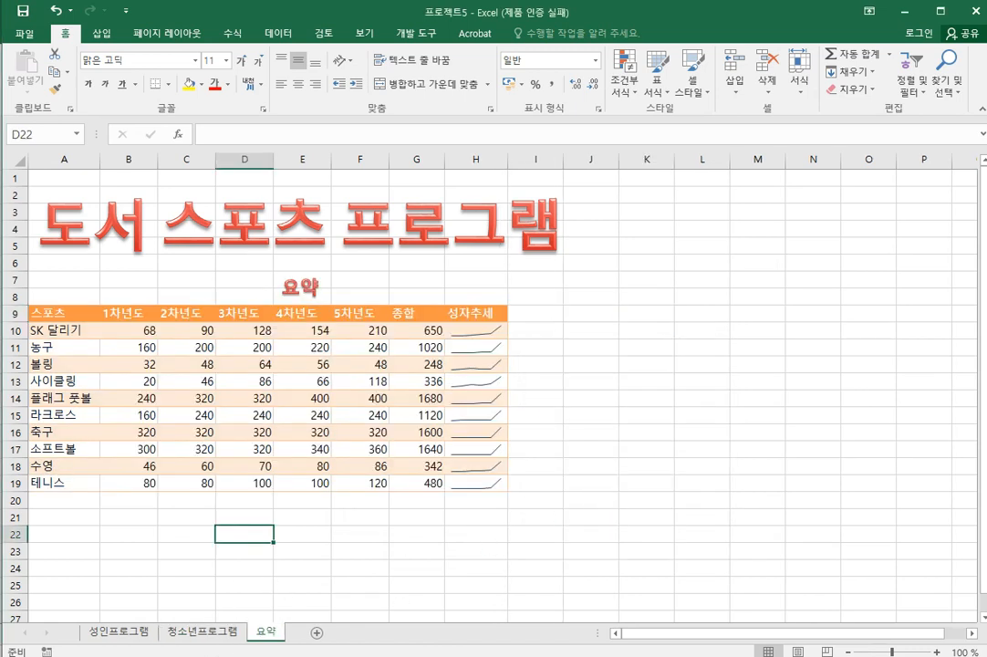
Read project 5 task D about the table's alternative text title in the Word exam document and return to the 프로젝트5 workbook.
key("alt+Tab")
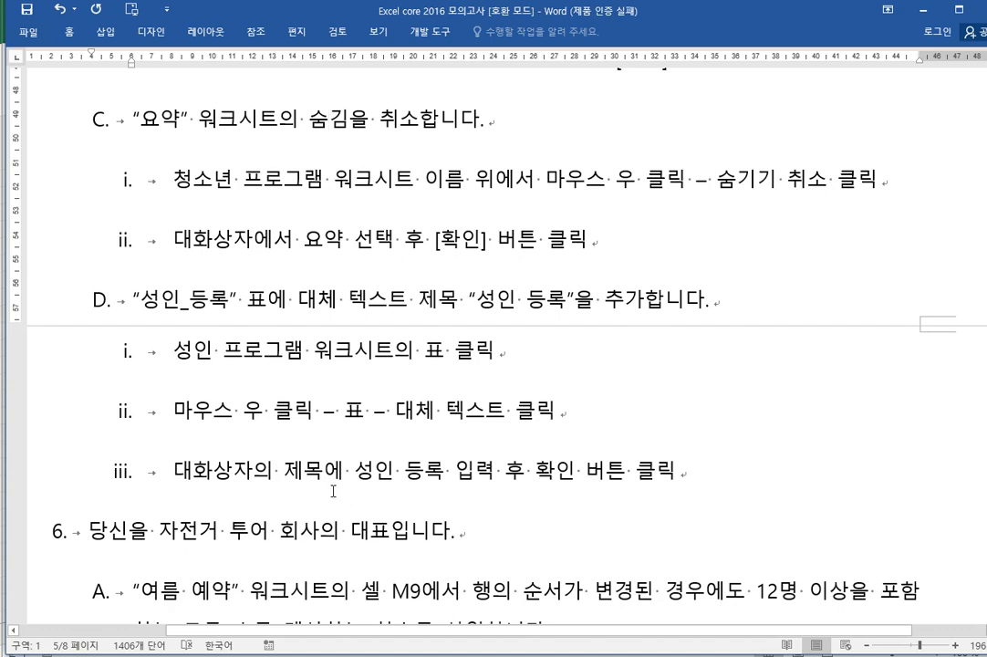
scroll(334, 491, "down", 3)
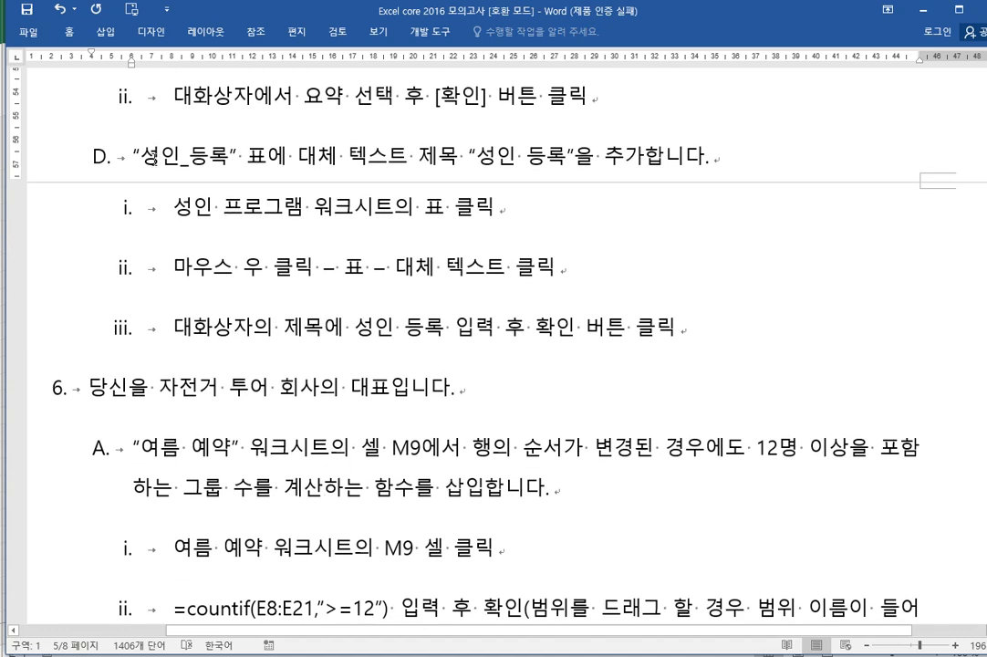
left_click_drag(140, 157, 208, 160)
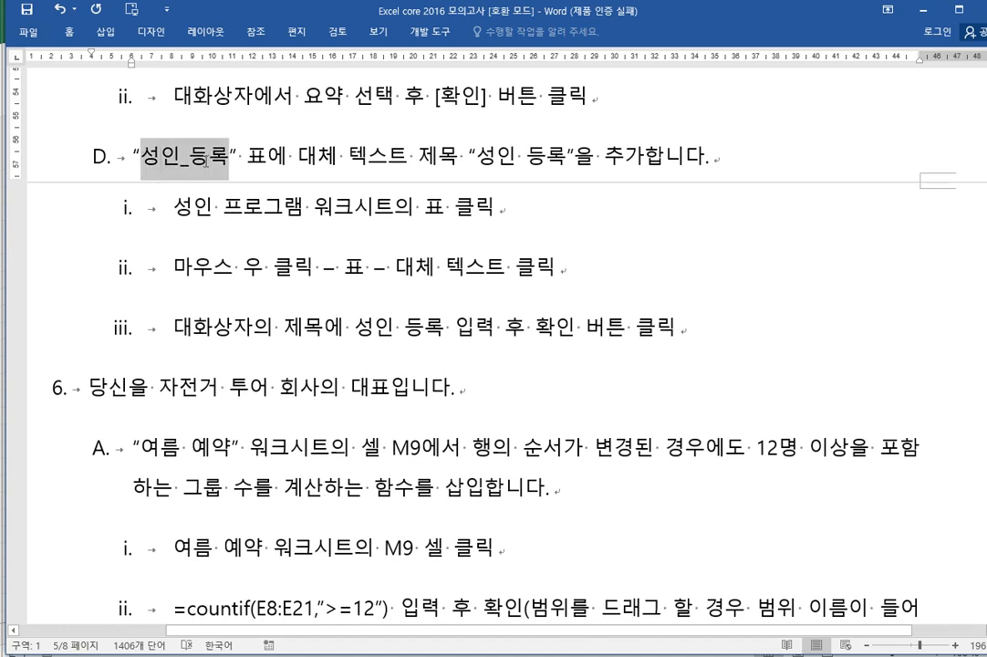
left_click(251, 157)
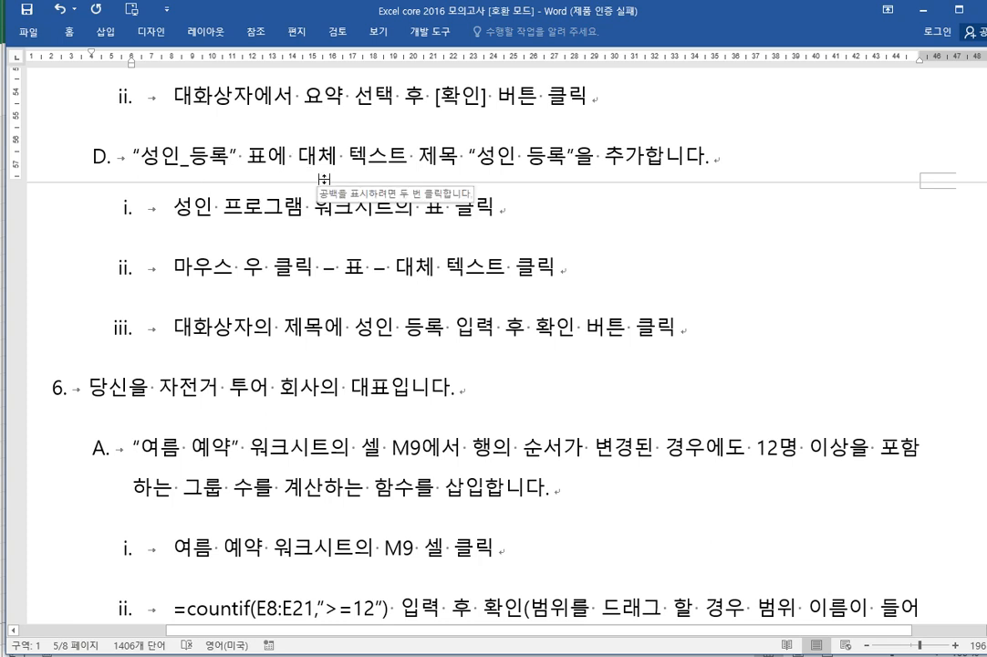
left_click(606, 266)
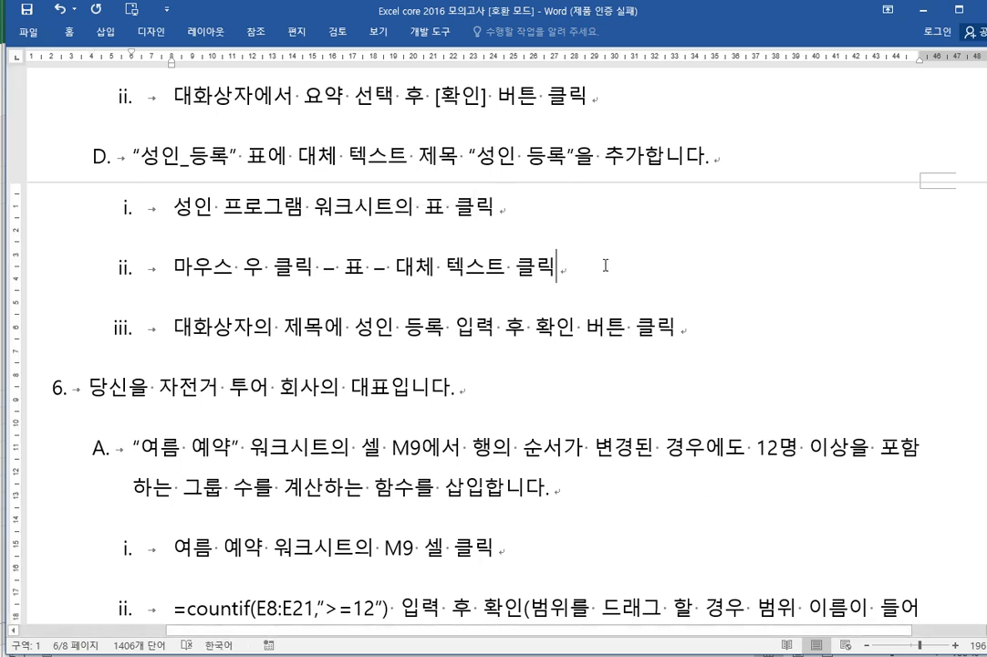
left_click(340, 642)
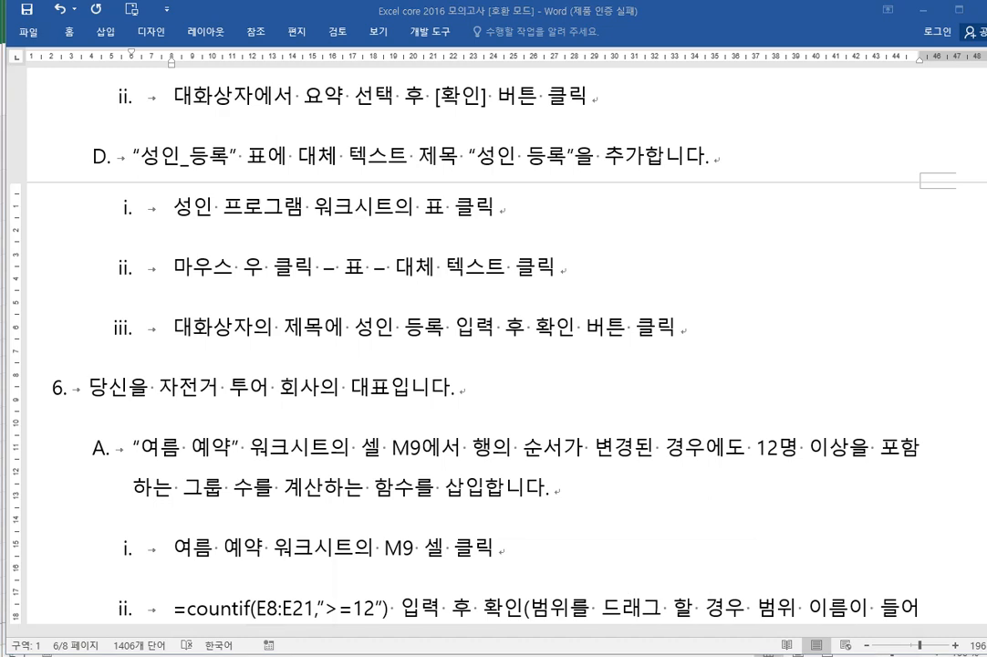
left_click(392, 597)
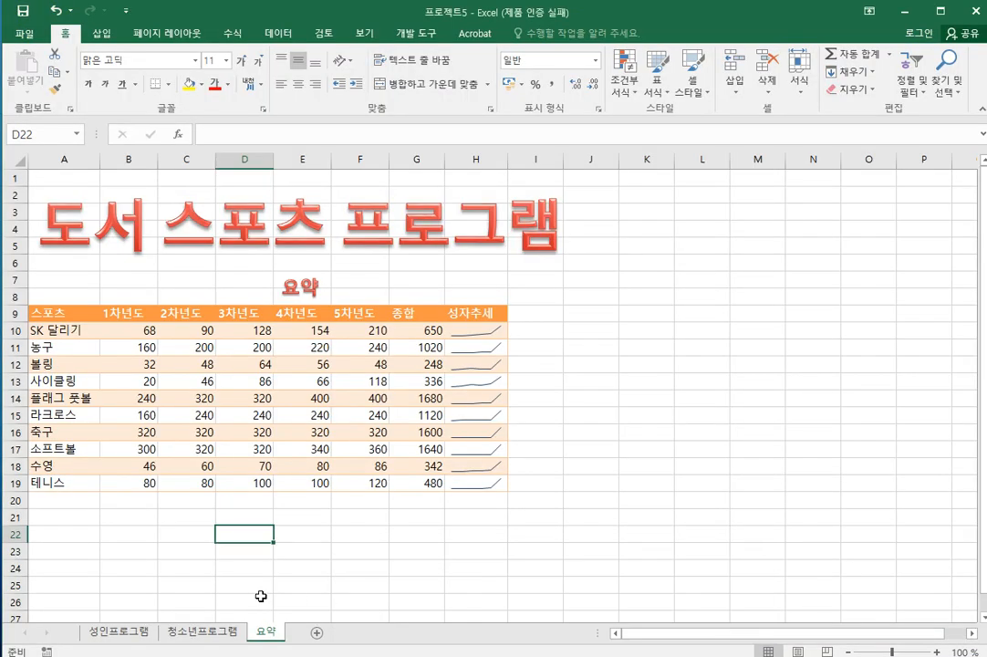
Check which sheets the named tables 표1 and 표2 belong to, and select 표1 on the 성인프로그램 worksheet.
left_click(109, 632)
left_click(114, 381)
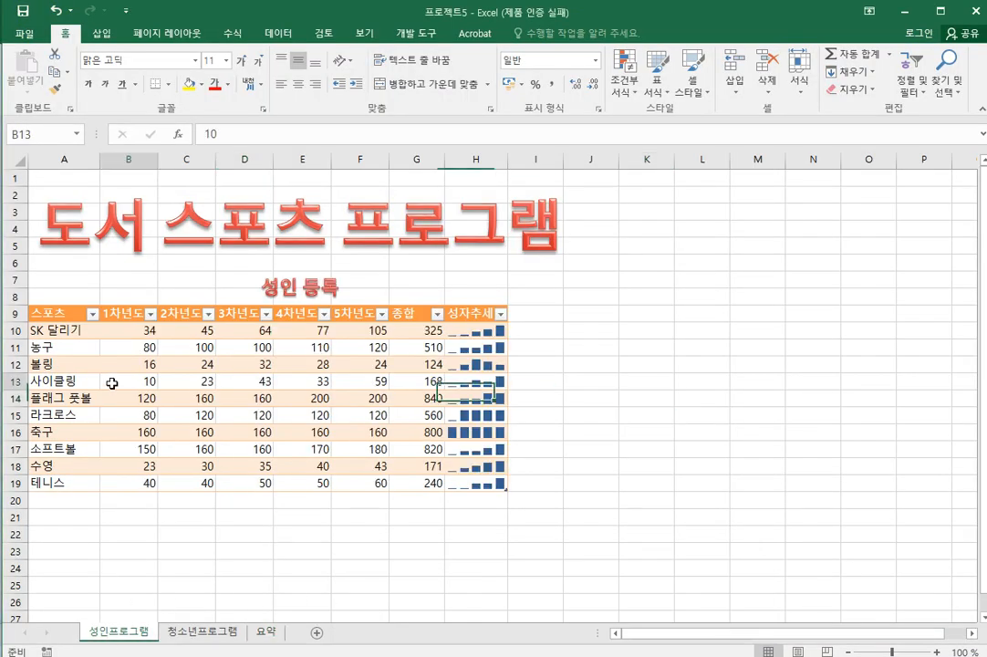
left_click(77, 134)
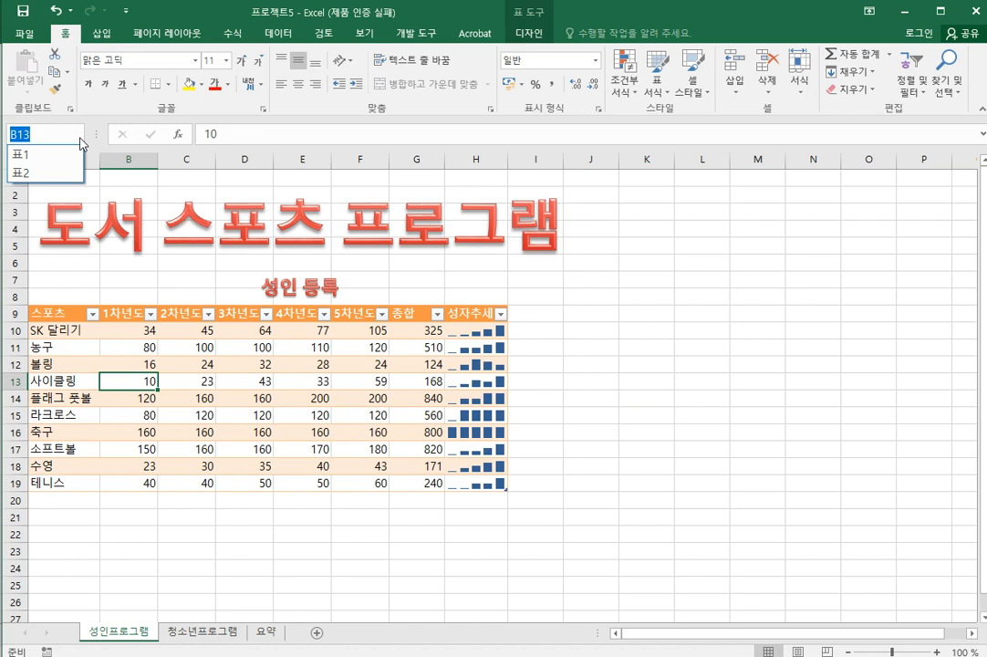
left_click(58, 160)
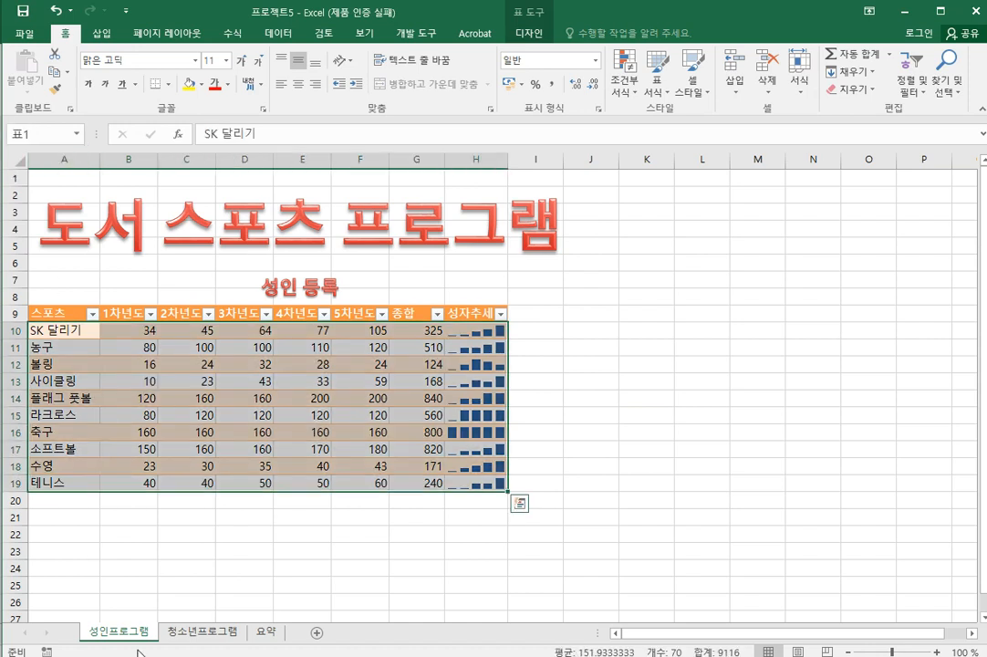
left_click(78, 134)
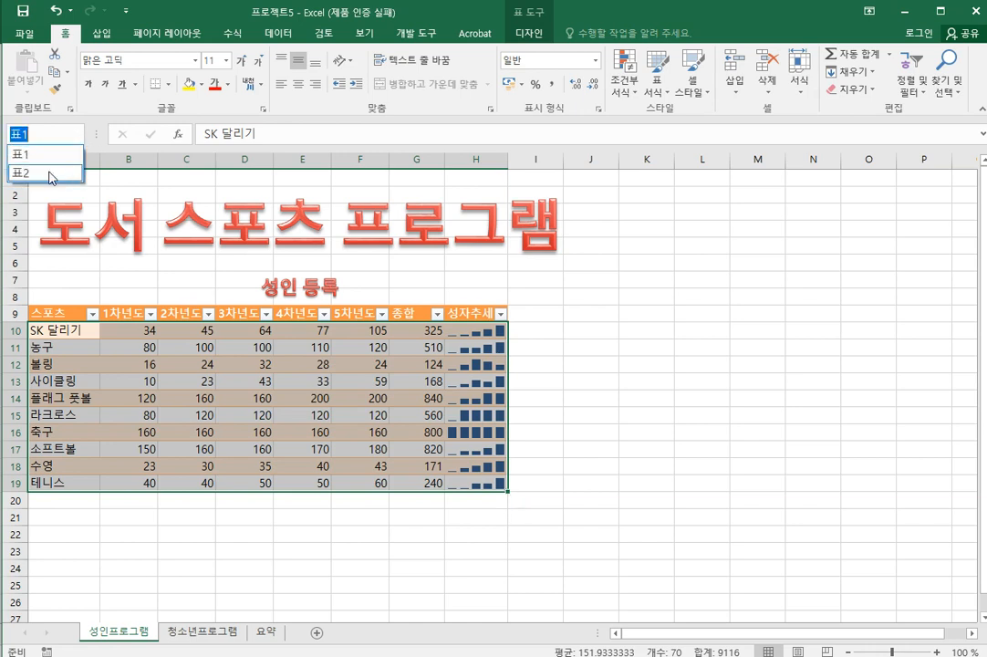
left_click(46, 160)
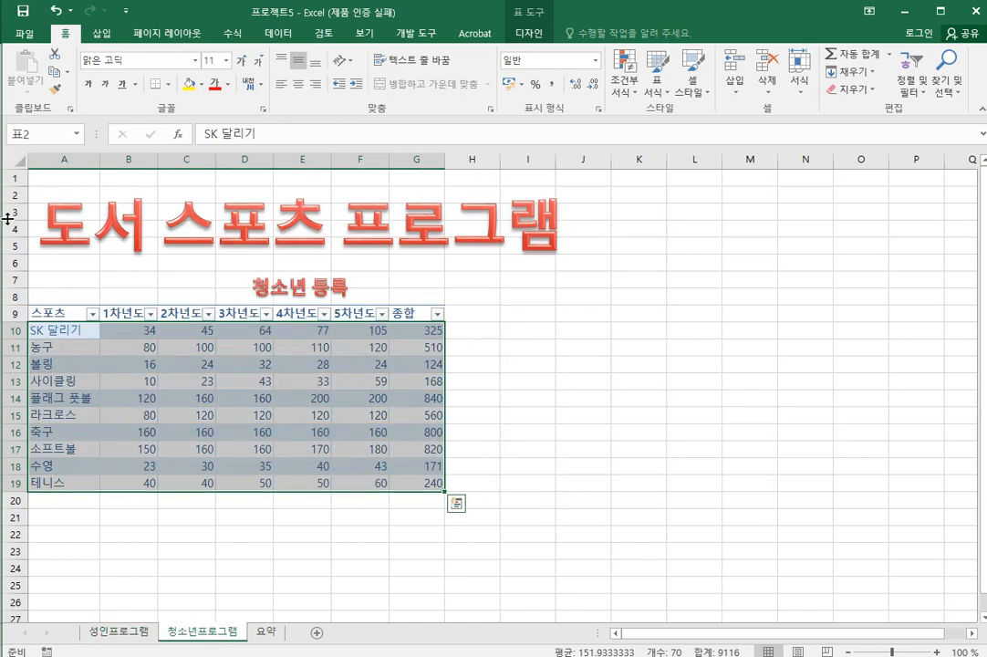
left_click(62, 134)
left_click(78, 135)
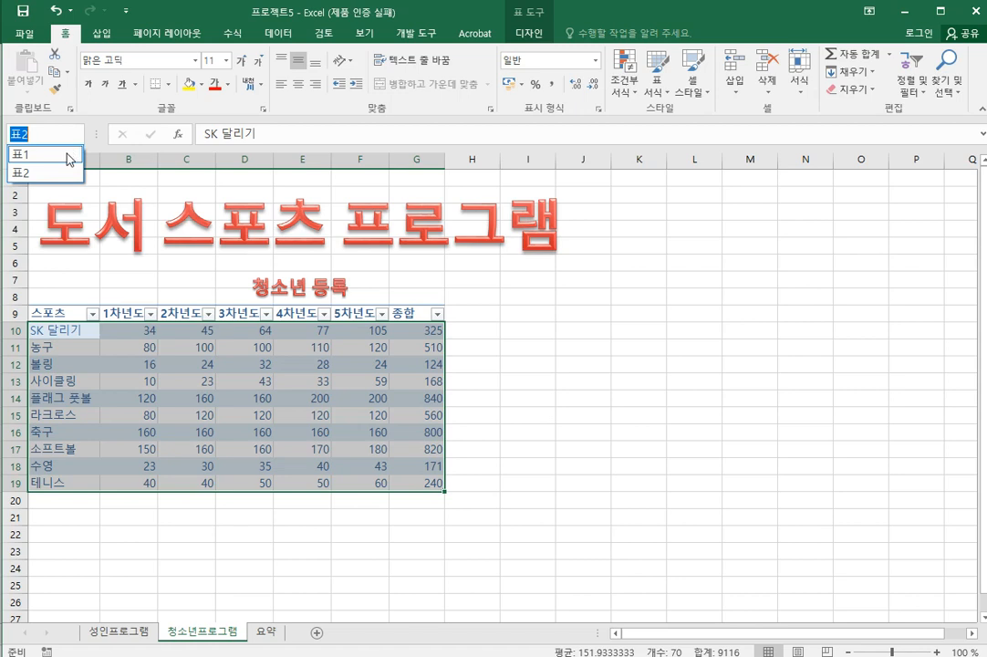
left_click(66, 149)
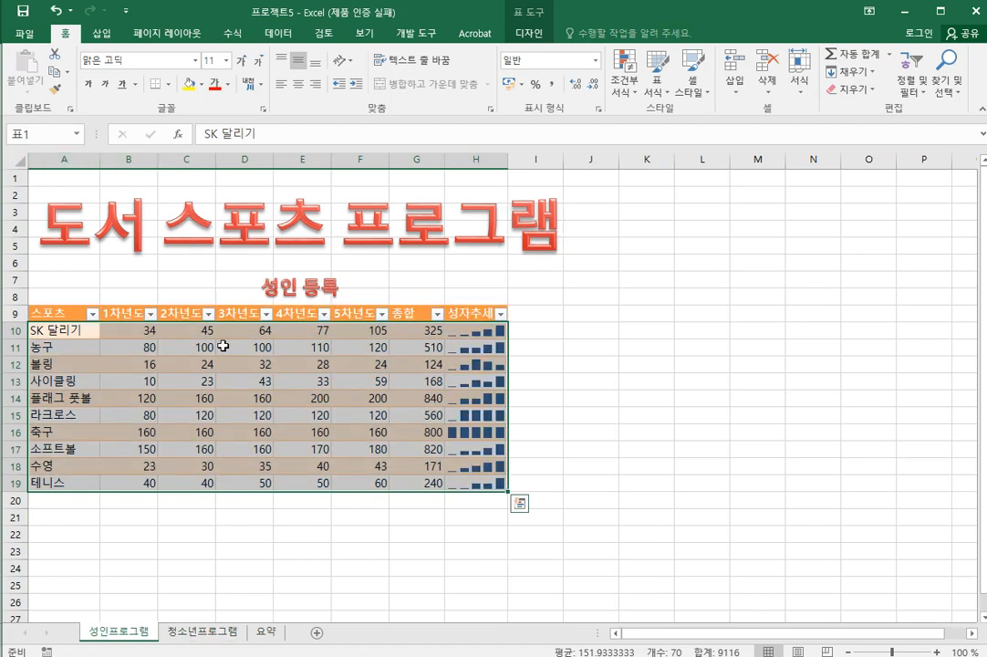
Give the 표1 table the alternative text title 성인 등록 and deselect the table.
right_click(185, 377)
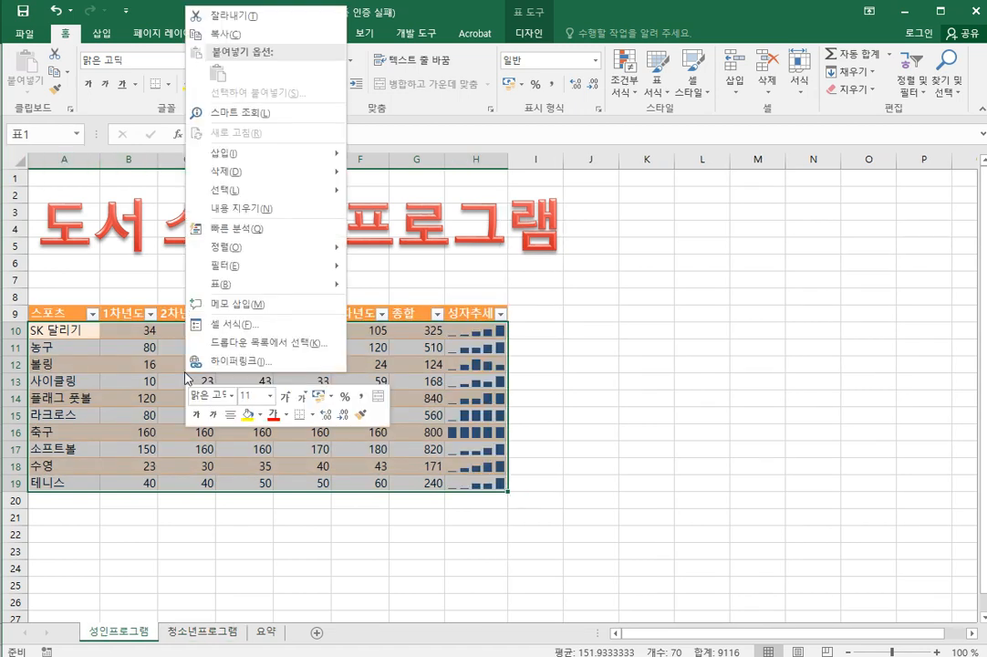
mouse_move(279, 288)
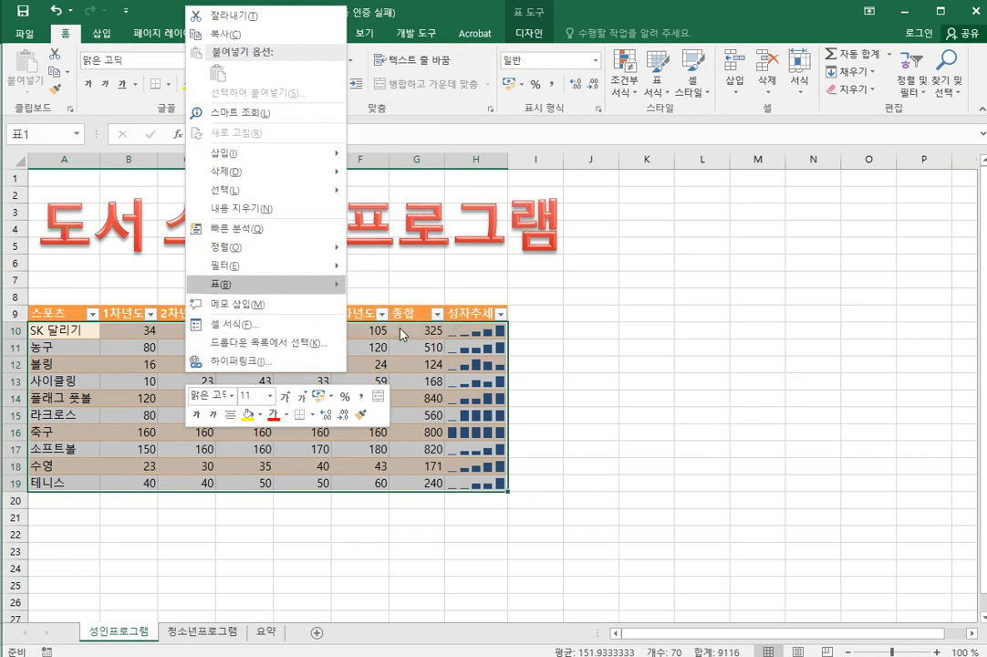
left_click(401, 325)
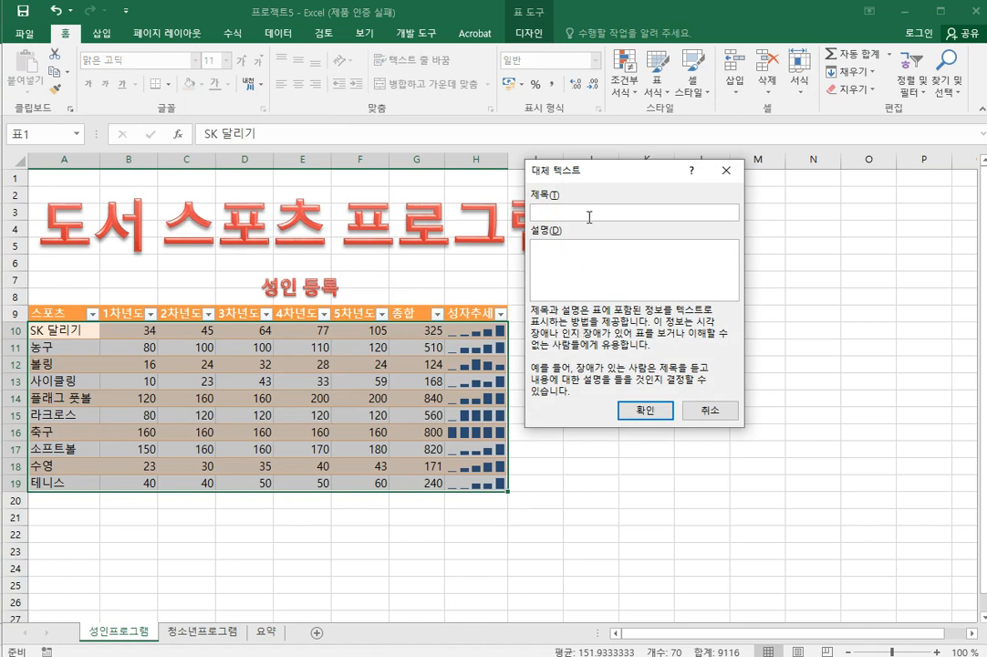
type("성인 등록")
left_click(645, 410)
left_click(631, 411)
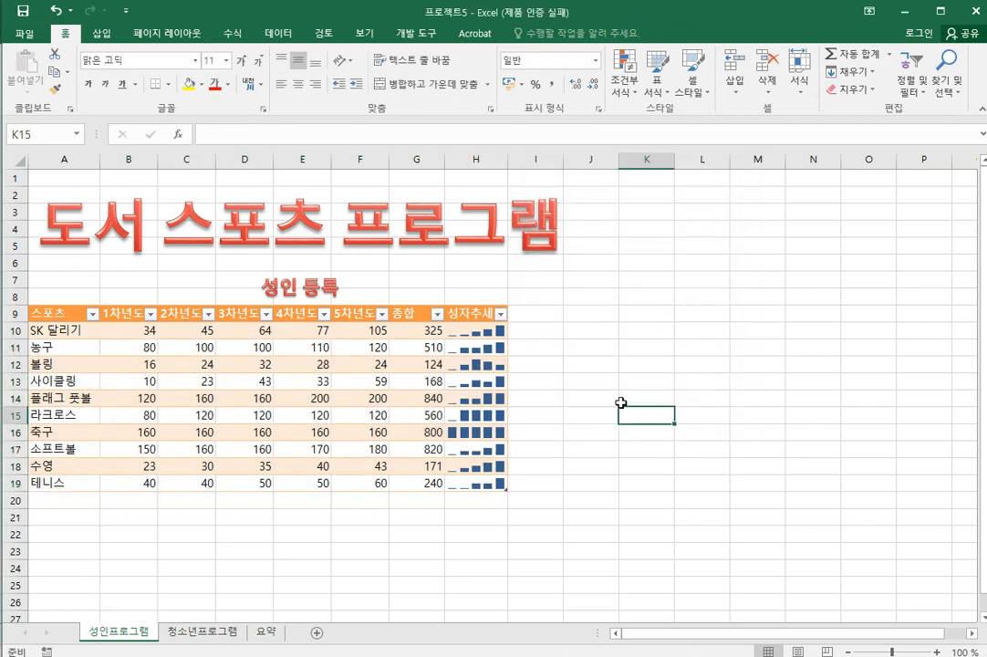
Switch to the Word exam document and replace the table name 성인_등록 in task D with 표1.
key("alt+Tab")
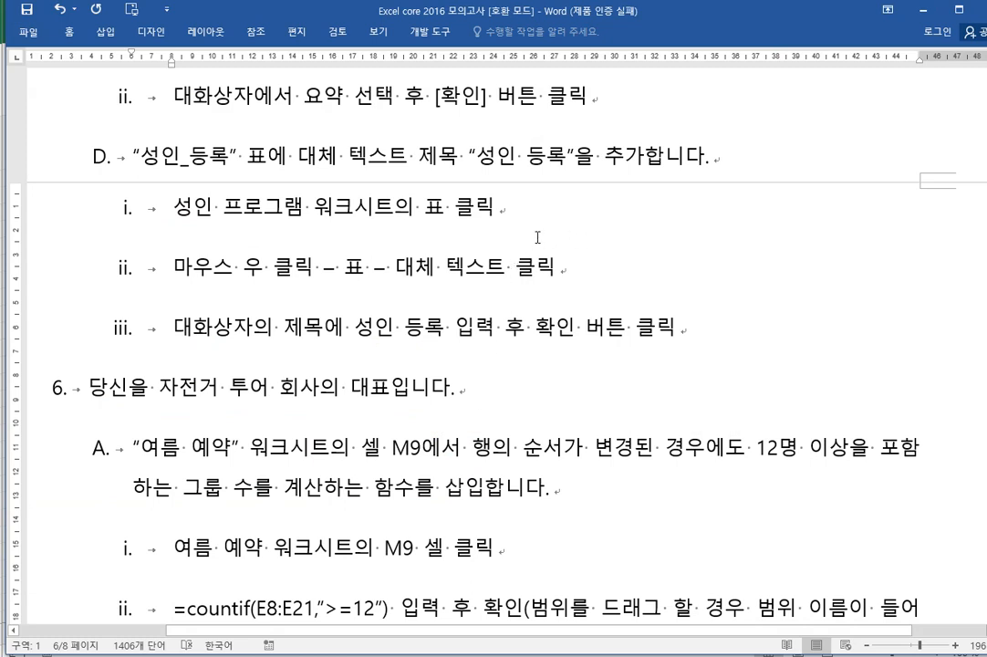
double_click(156, 157)
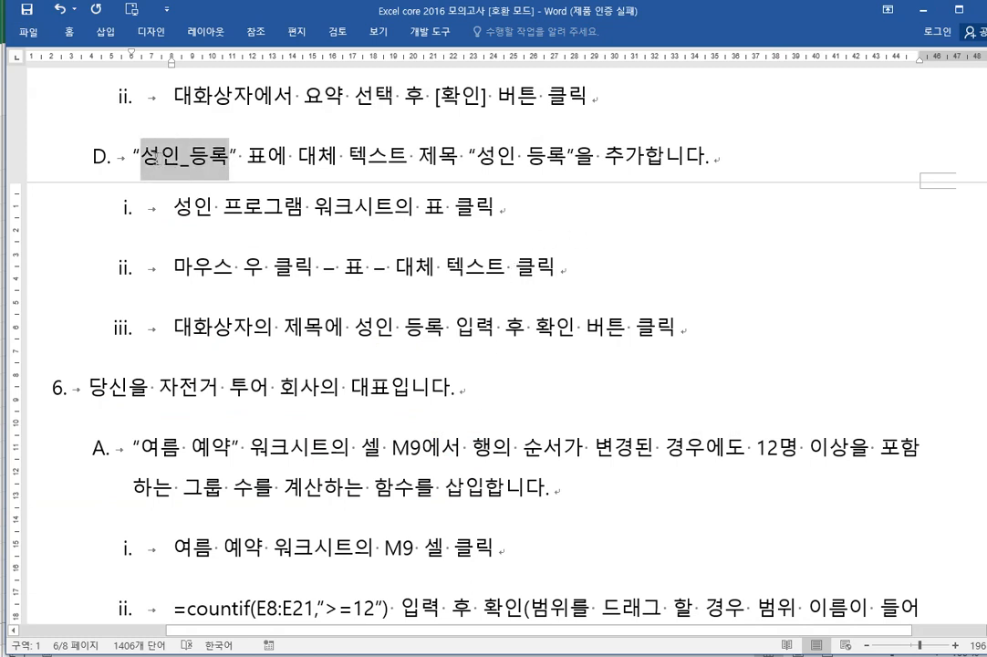
type("표1")
left_click(284, 208)
left_click(573, 264)
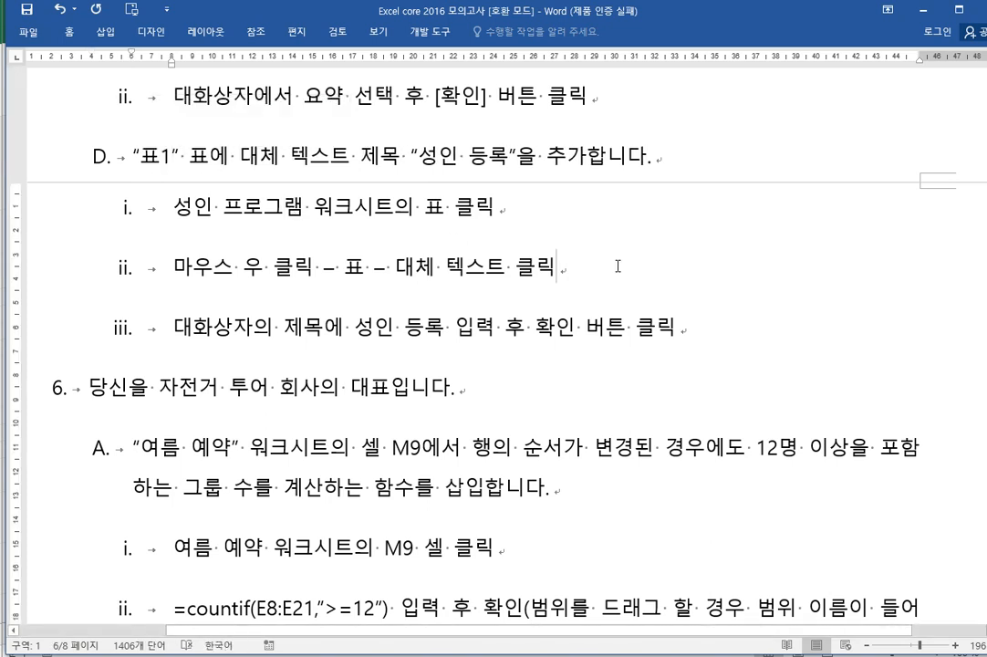
Review the reworded task D and the project 6 task A and B instructions in the exam document.
left_click(240, 157)
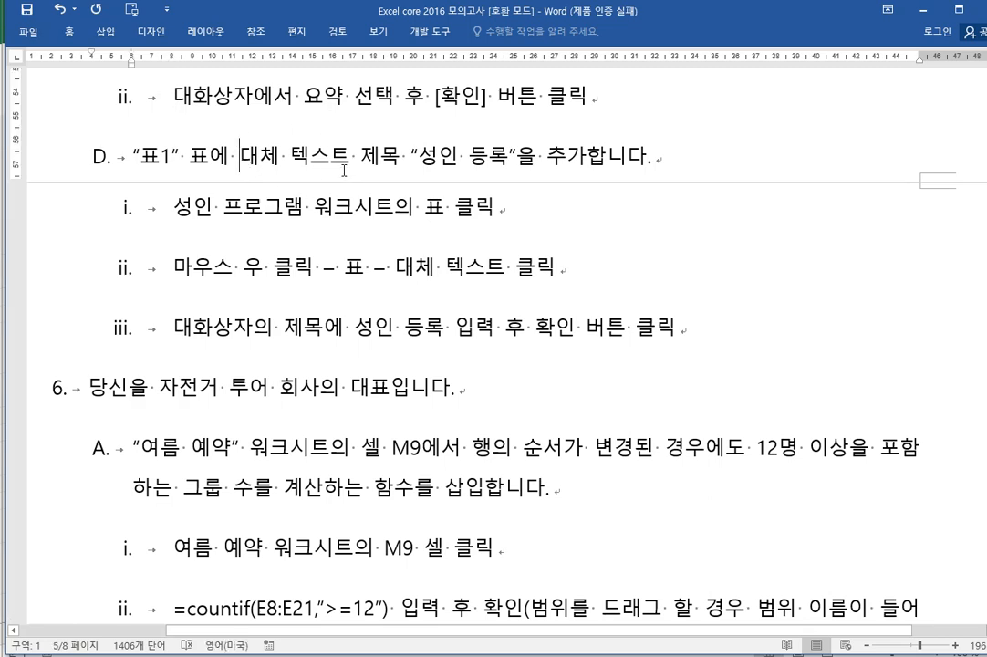
left_click(636, 328)
scroll(632, 345, "down", 1)
scroll(621, 346, "down", 2)
scroll(599, 345, "up", 6)
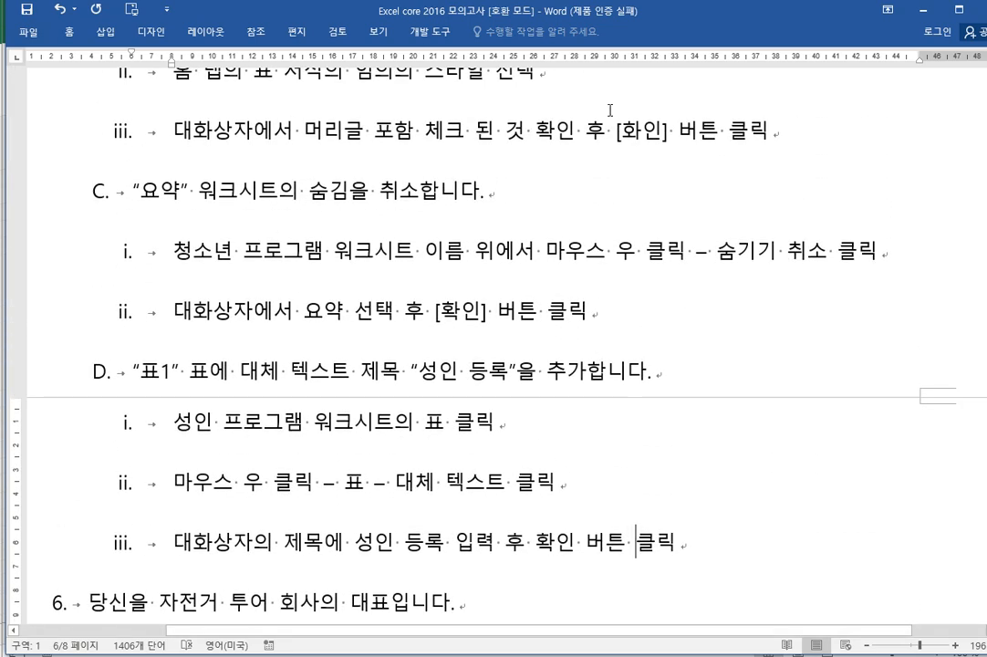
scroll(607, 105, "down", 3)
scroll(605, 108, "down", 6)
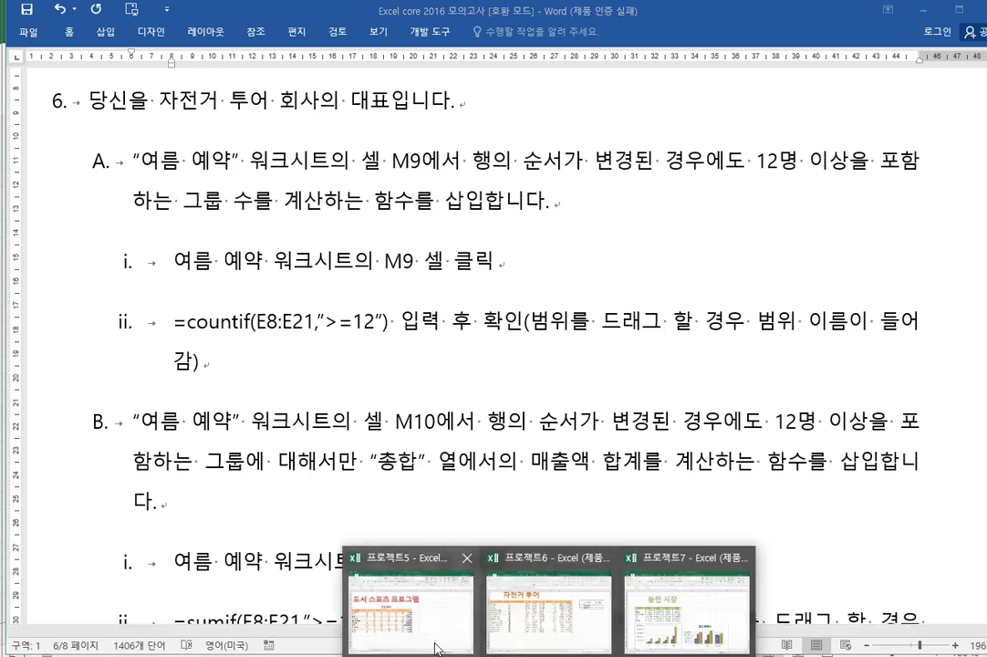
Switch to the 프로젝트5 workbook and close it.
left_click(436, 648)
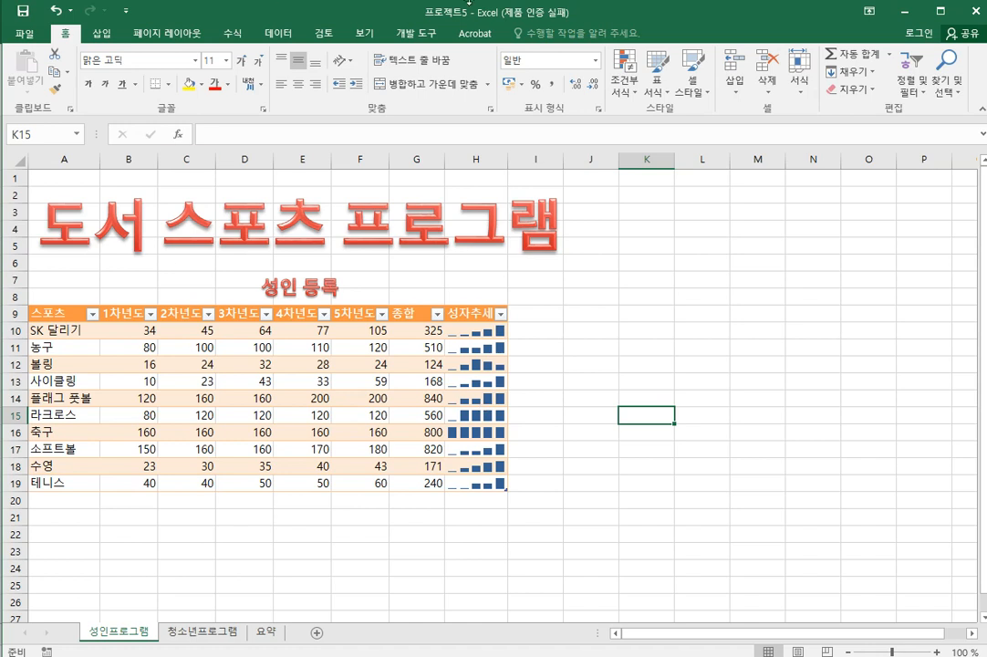
left_click(977, 17)
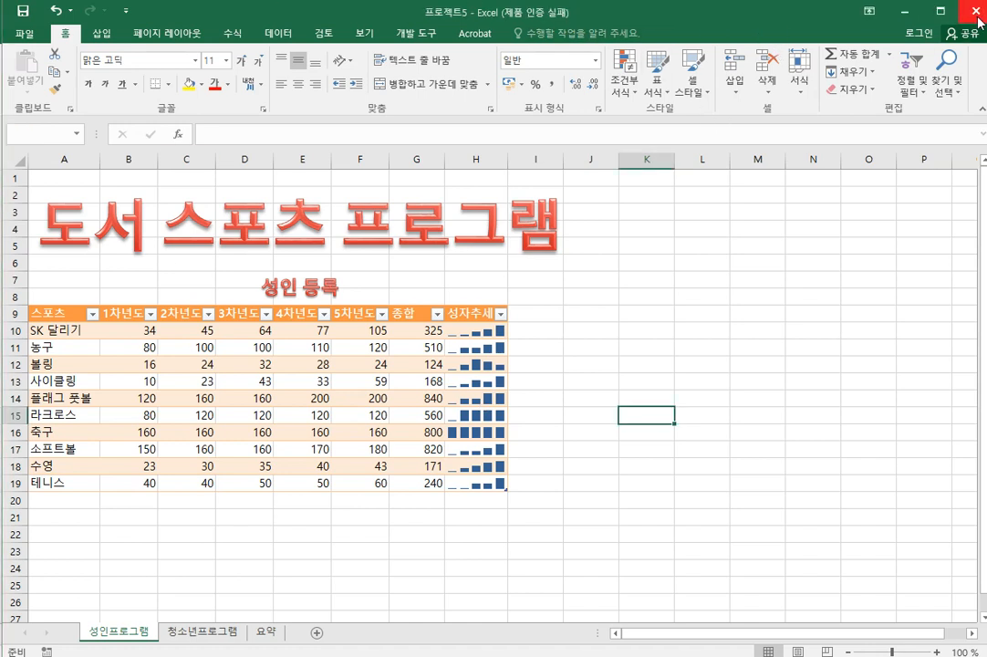
left_click(617, 357)
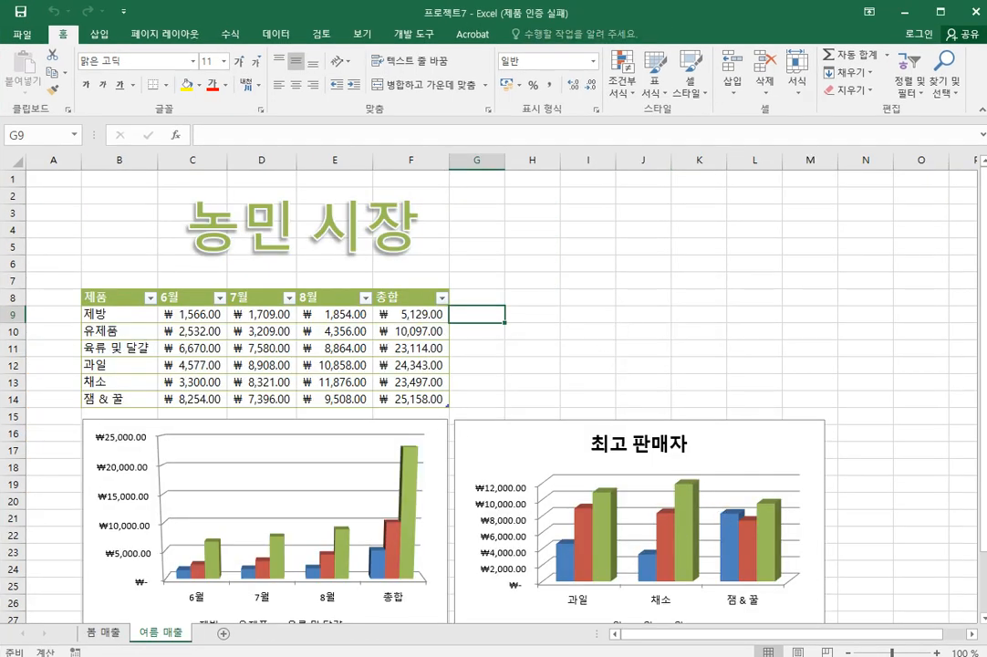
Switch to the 프로젝트6 workbook and bring the start of the 여름 예약 sheet into view.
mouse_move(488, 646)
left_click(484, 597)
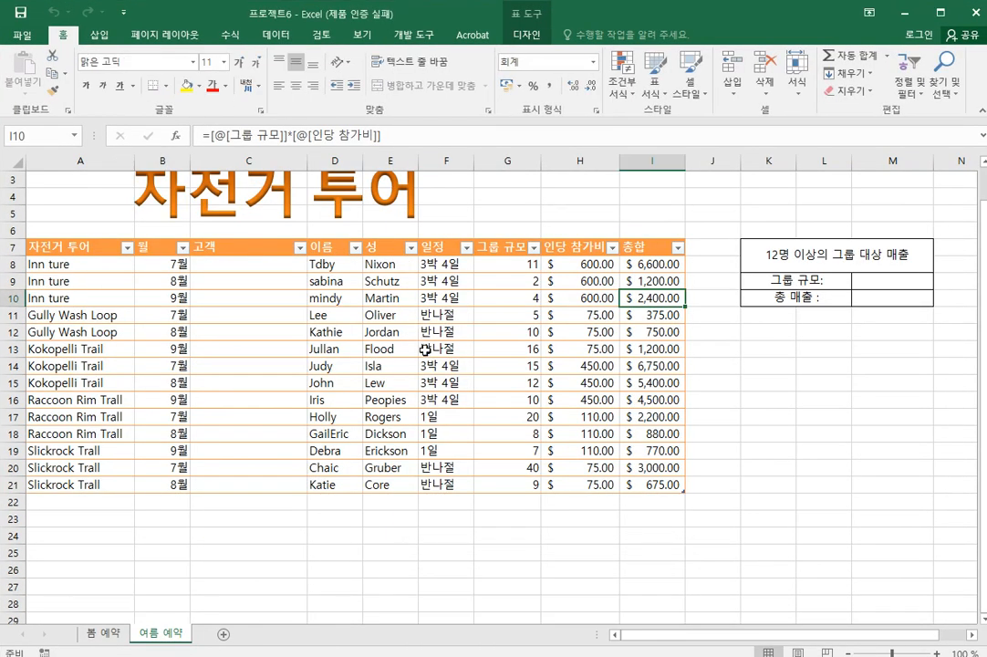
scroll(426, 350, "up", 1)
Switch to the Word exam document and read the project 6 task A instructions for cell M9.
key("alt+Tab")
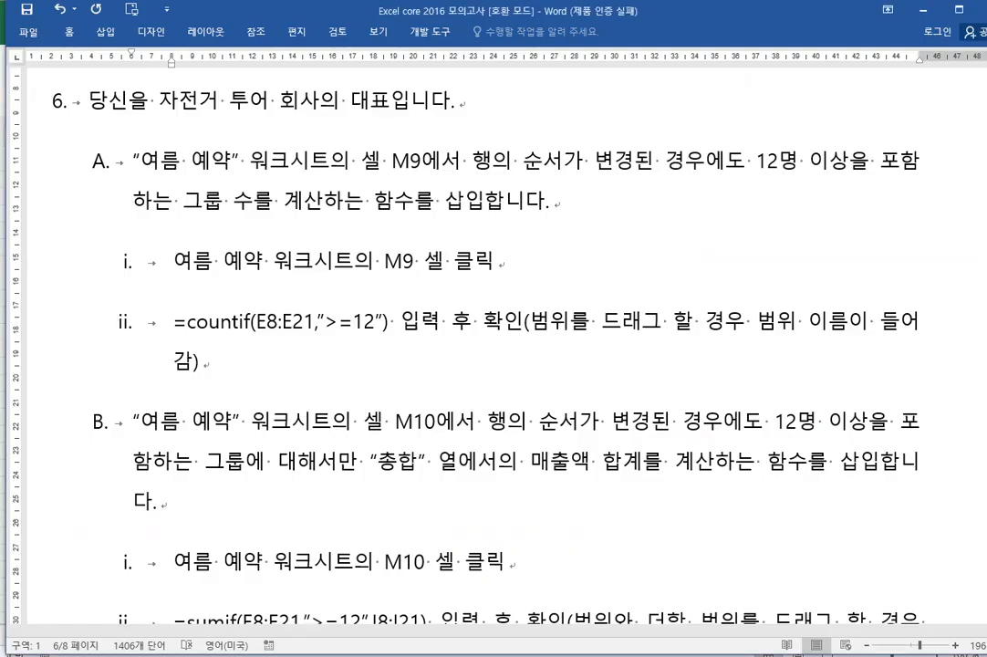
left_click(303, 181)
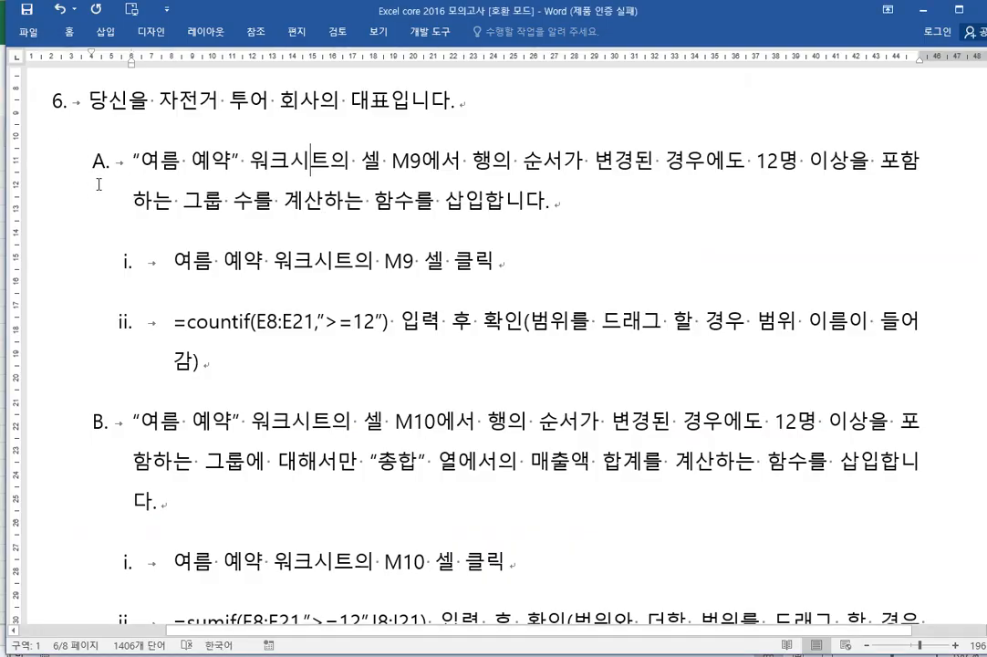
left_click(587, 246)
left_click(378, 169)
left_click(471, 162)
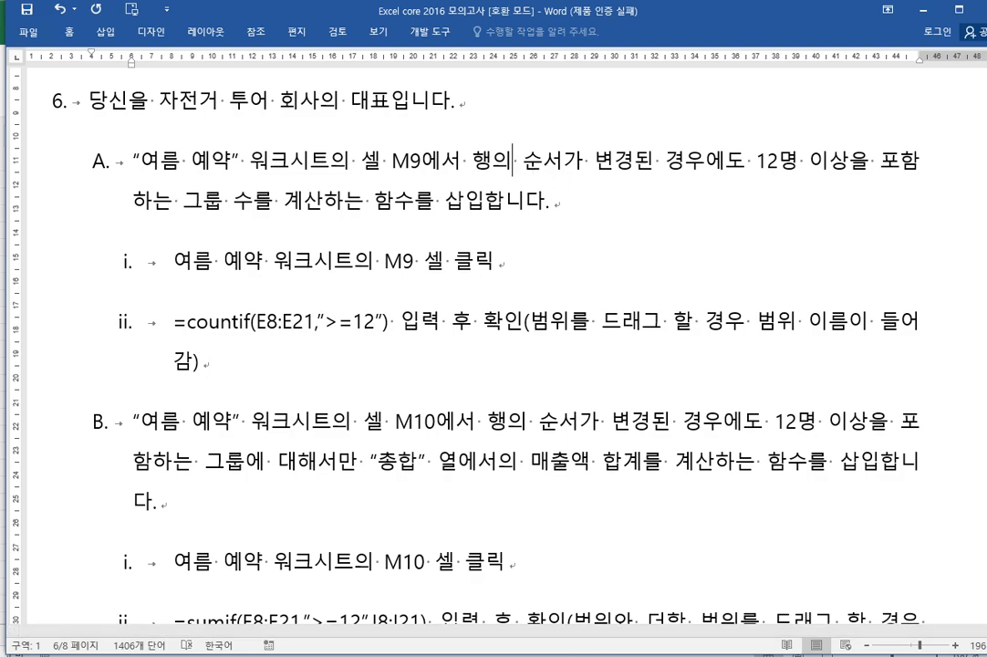
Return to the 프로젝트6 workbook and examine the 그룹 규모 values in G8:G21 of the 여름 예약 sheet against task A.
left_click(493, 655)
left_click(488, 638)
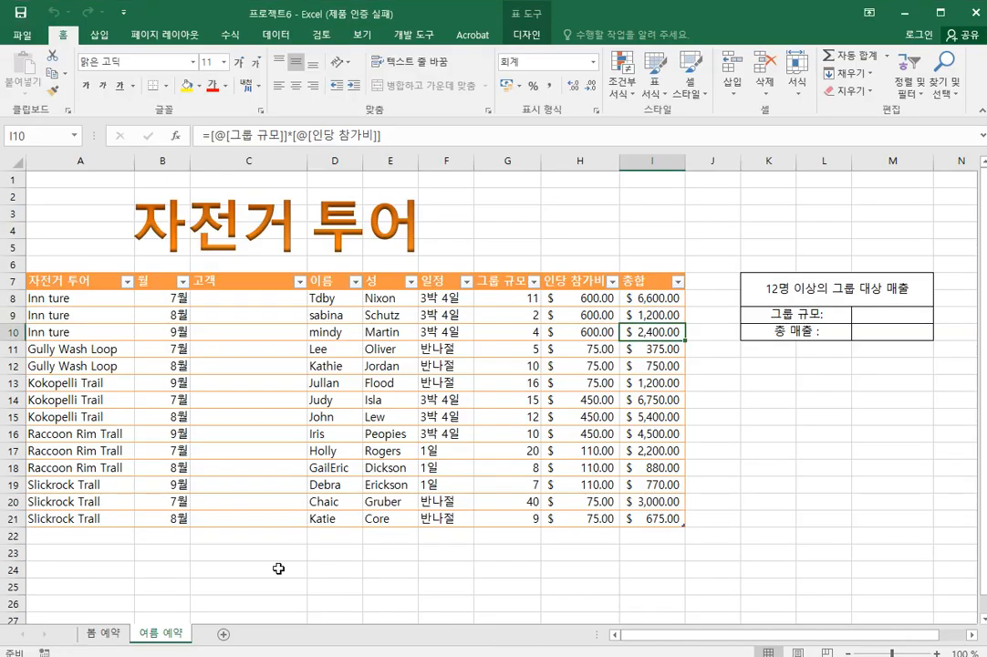
left_click(103, 633)
left_click(157, 634)
left_click(507, 381)
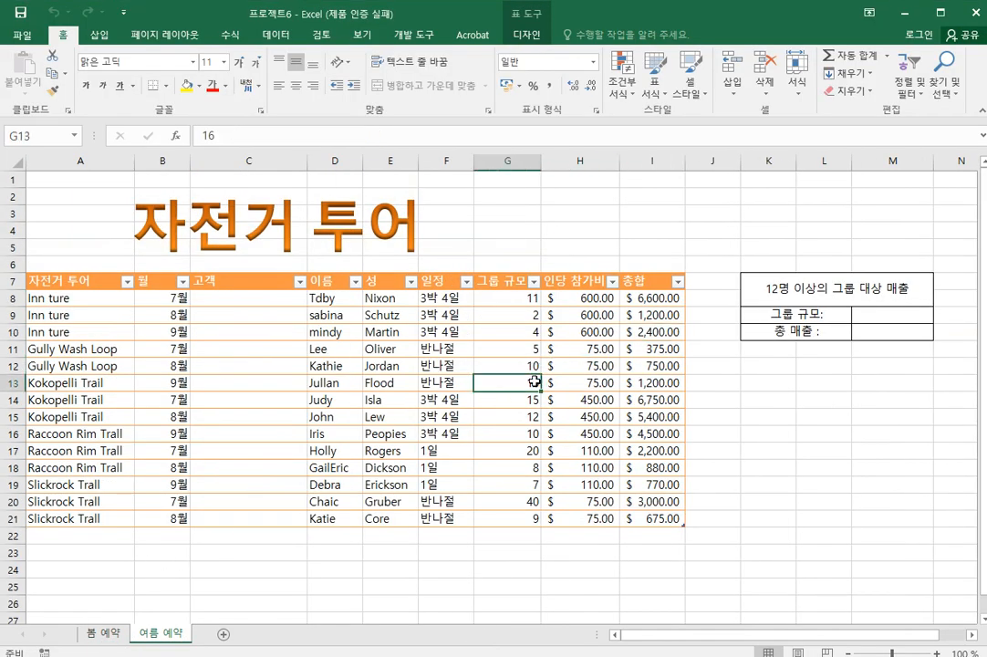
left_click_drag(523, 303, 506, 513)
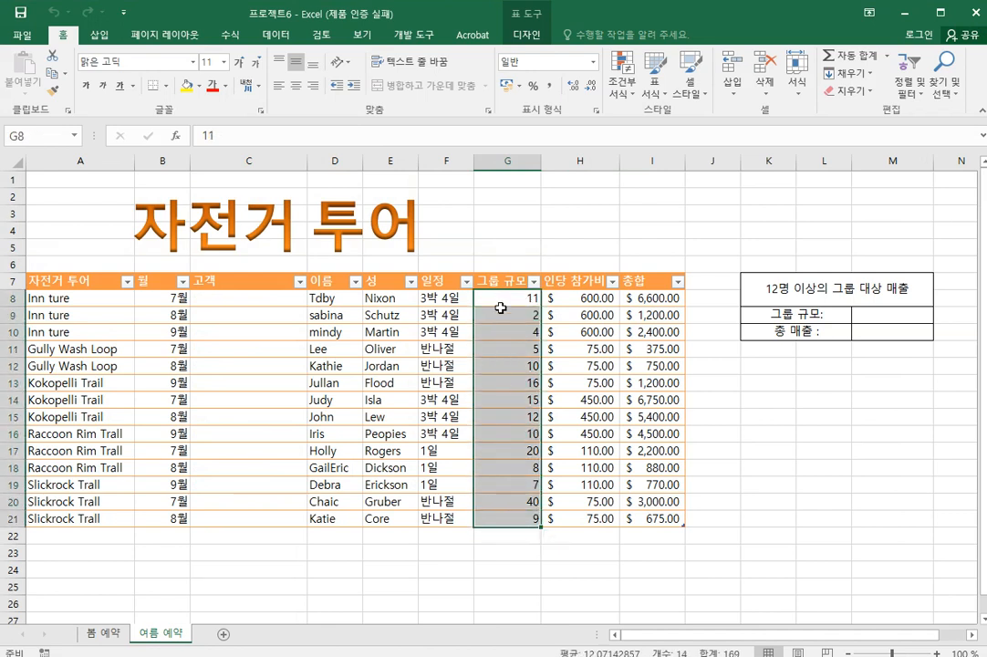
key("alt+Tab")
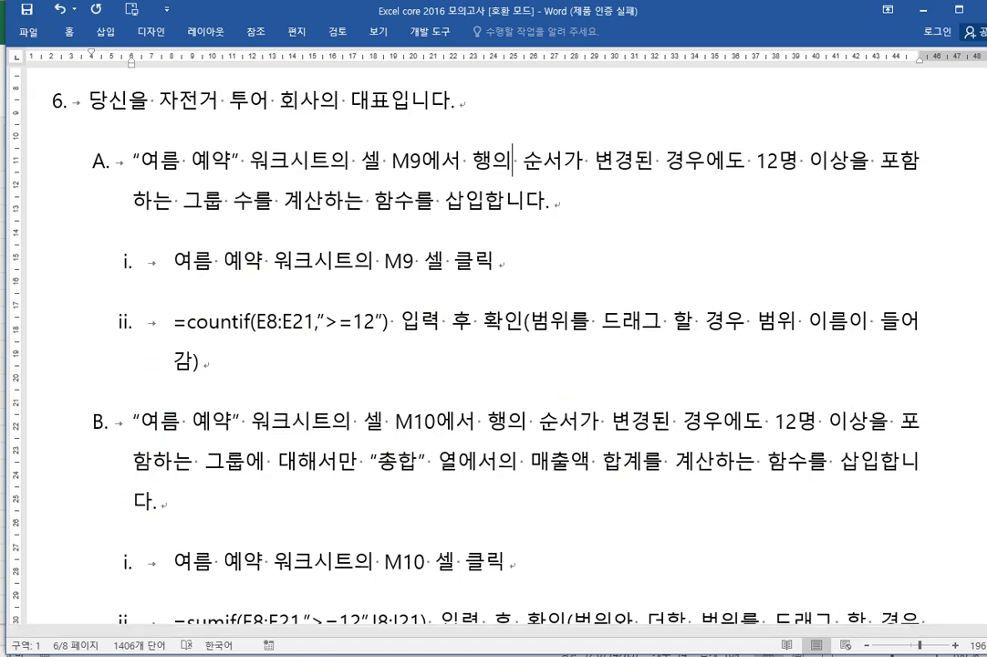
left_click(513, 653)
left_click(429, 556)
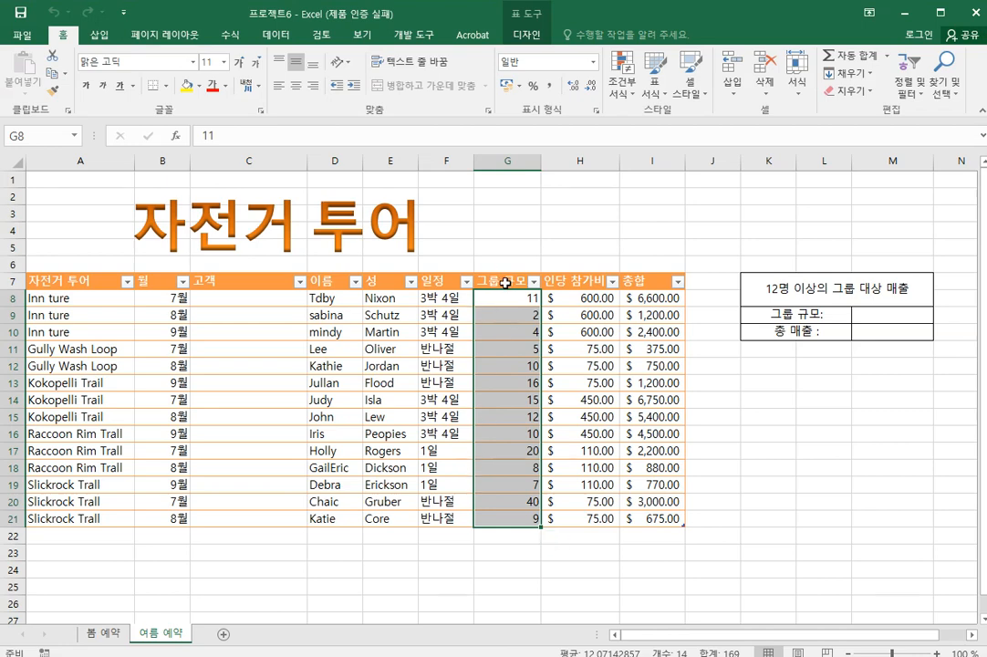
left_click(792, 459)
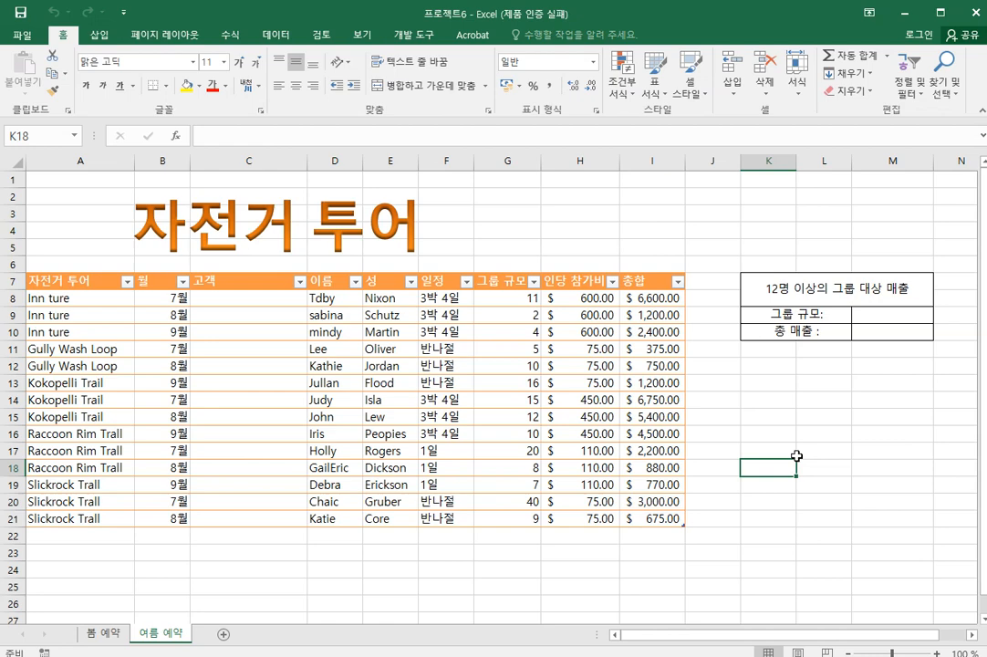
Start inserting a function in cell M9 of the 여름 예약 sheet and set the function category to 모두.
left_click(876, 314)
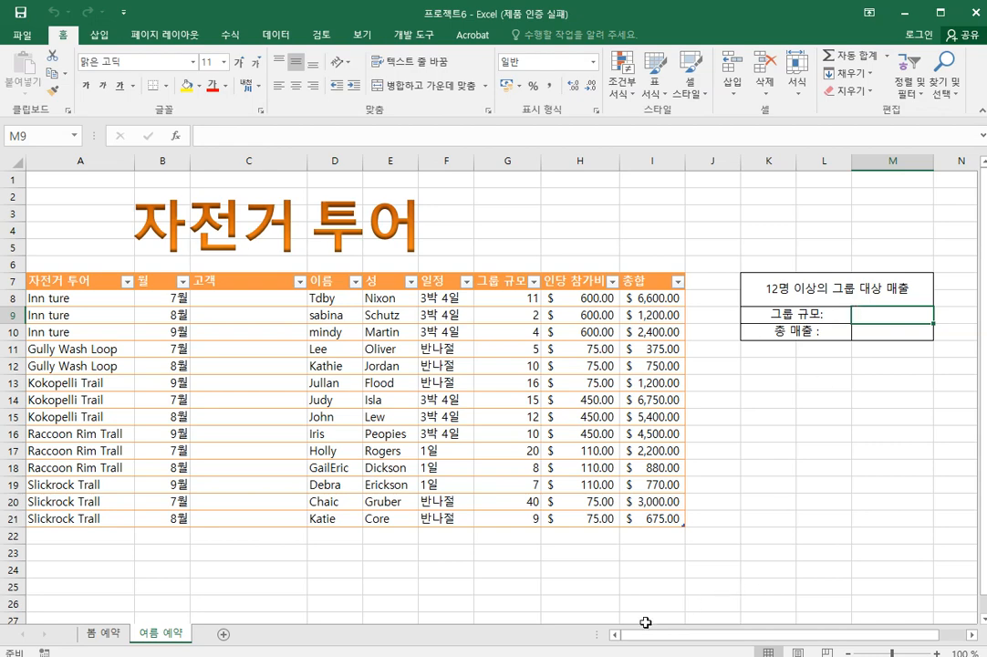
left_click(175, 137)
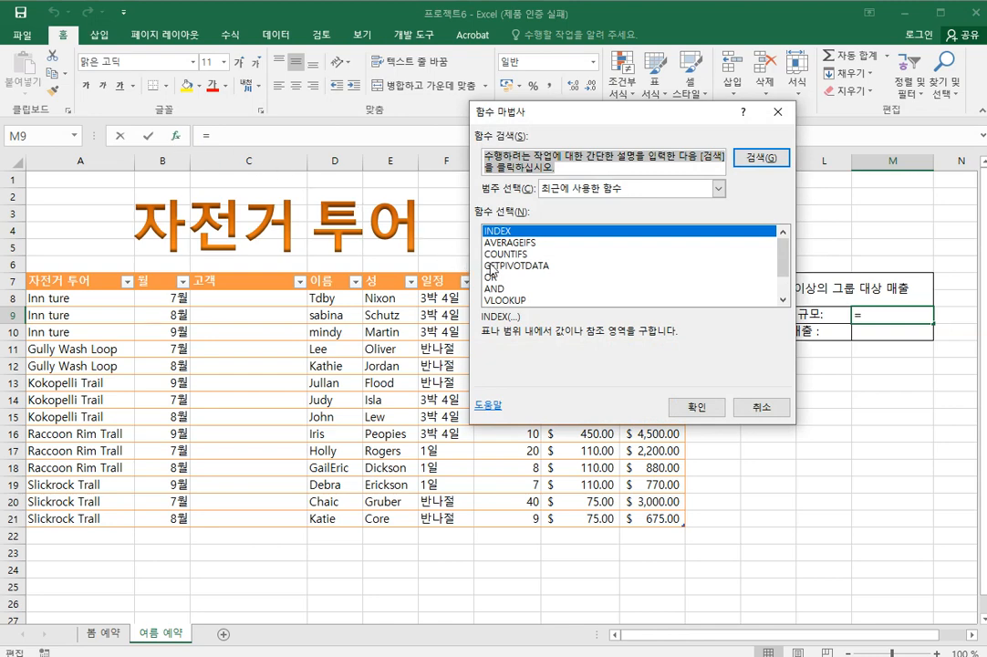
left_click(524, 255)
scroll(524, 281, "down", 1)
scroll(534, 296, "up", 1)
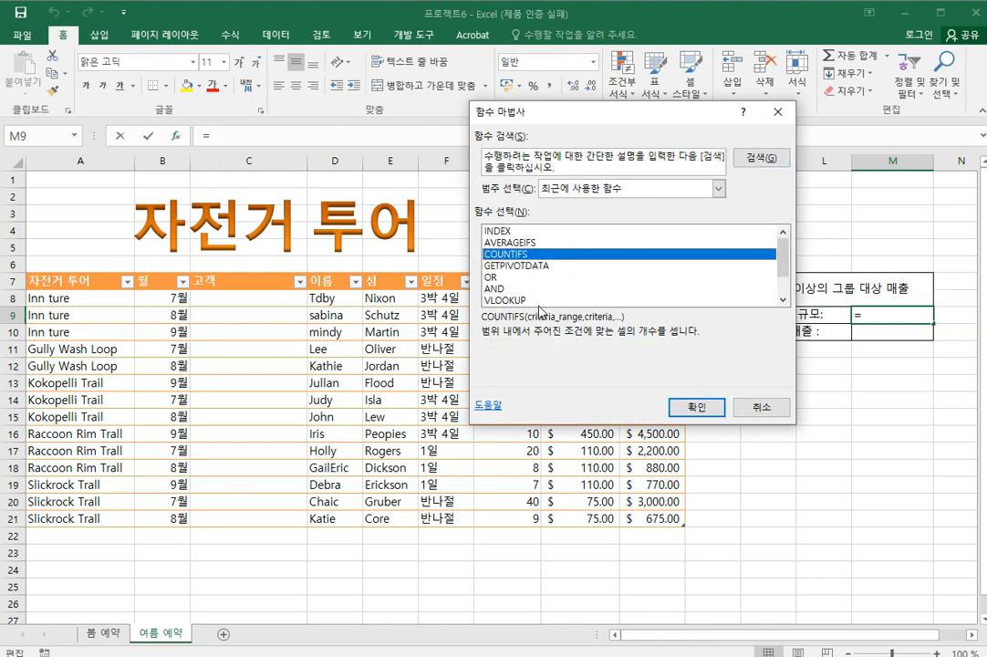
left_click(602, 188)
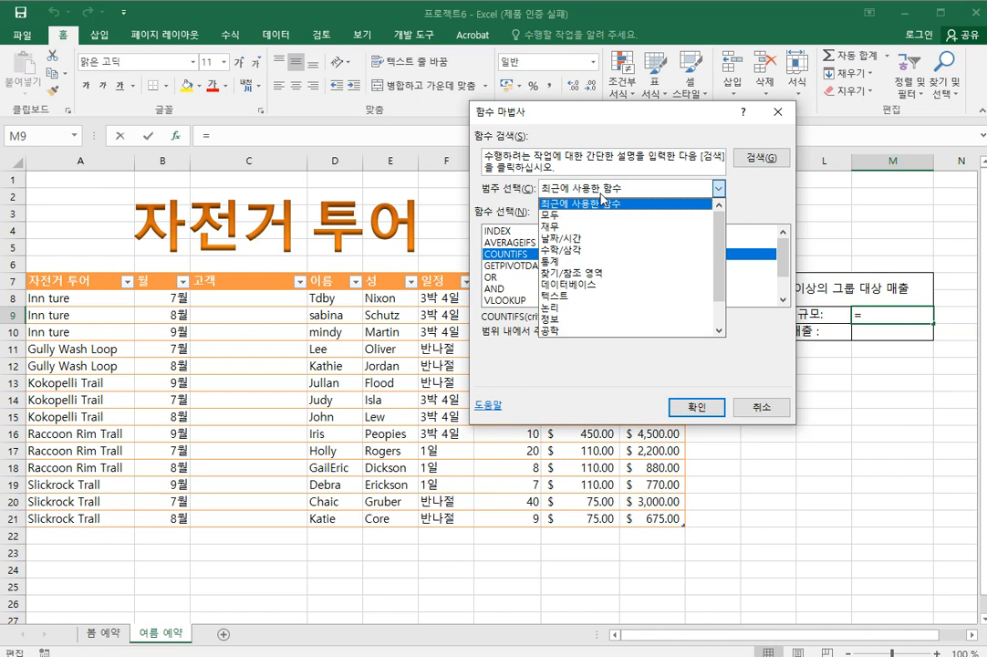
left_click(584, 216)
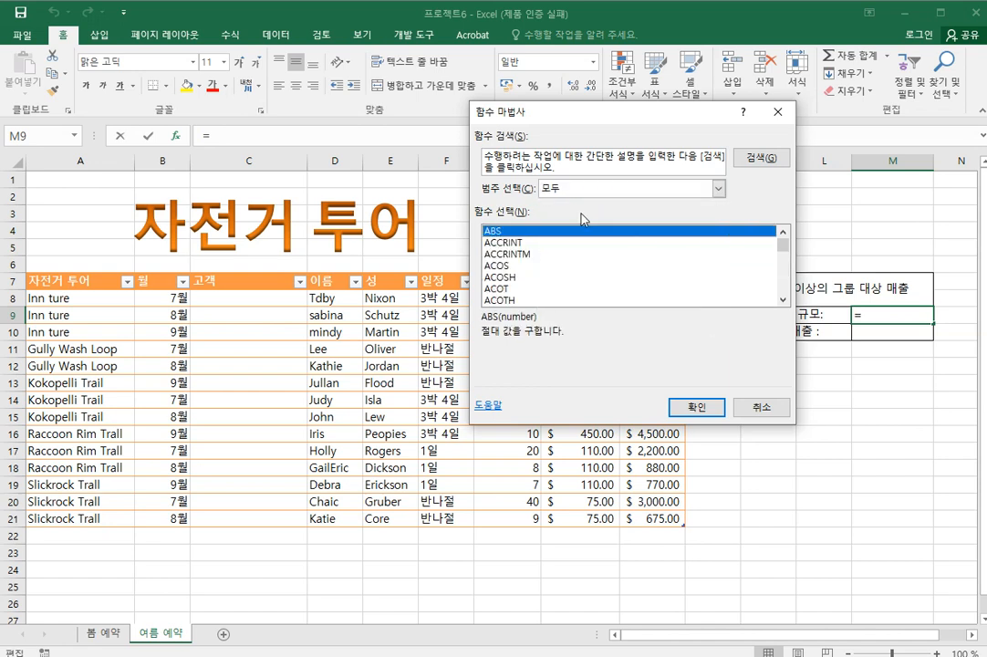
Find COUNTIF in the full function list and insert it into cell M9.
left_click(600, 255)
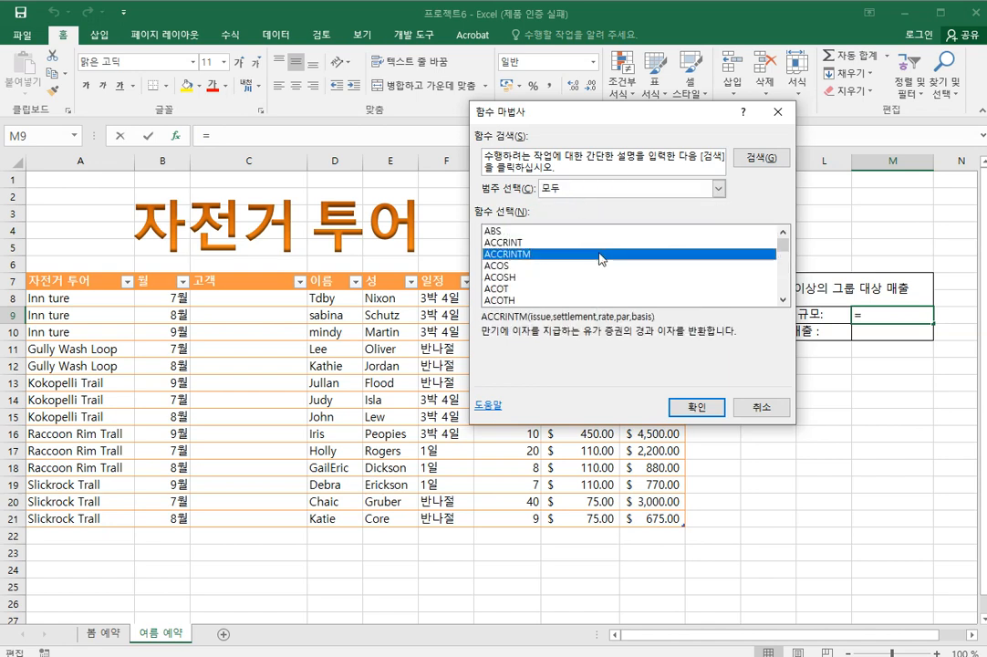
key("c")
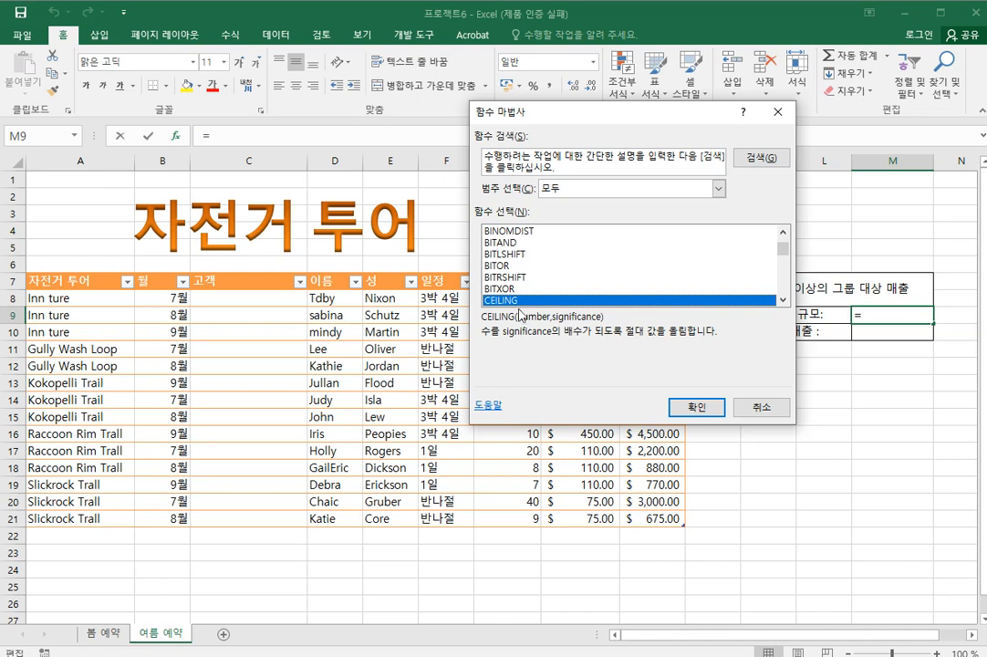
scroll(553, 281, "down", 1)
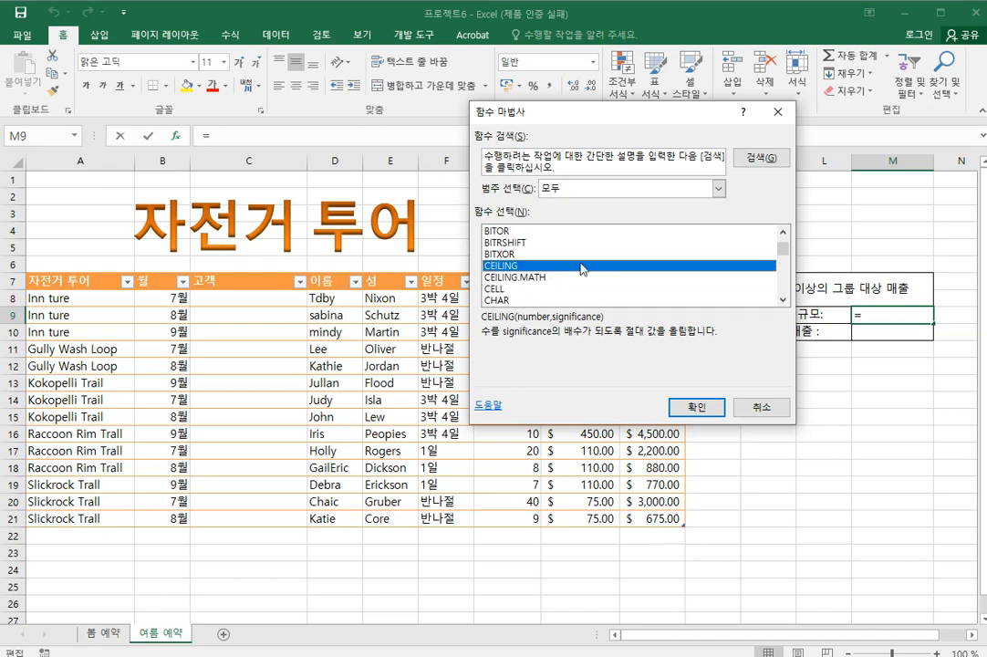
key("c")
key("o")
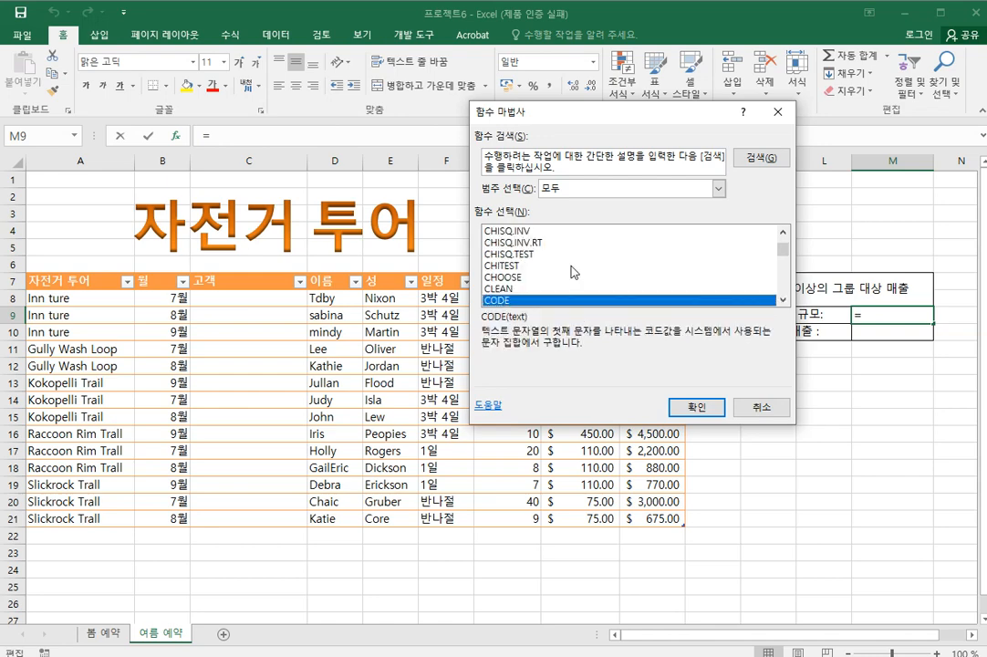
scroll(567, 301, "down", 2)
scroll(566, 303, "down", 1)
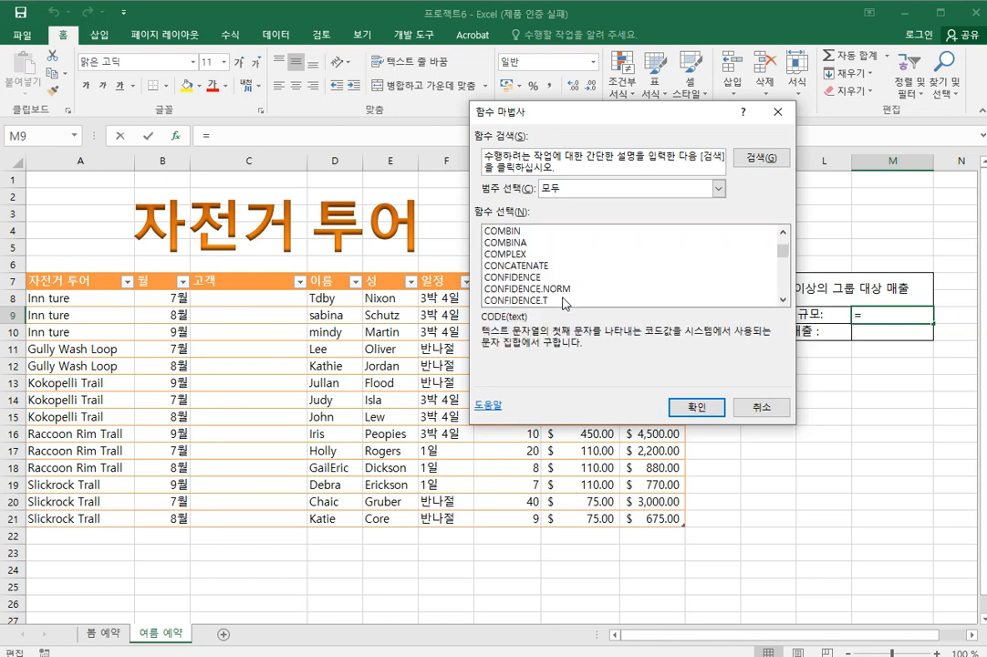
scroll(567, 303, "down", 4)
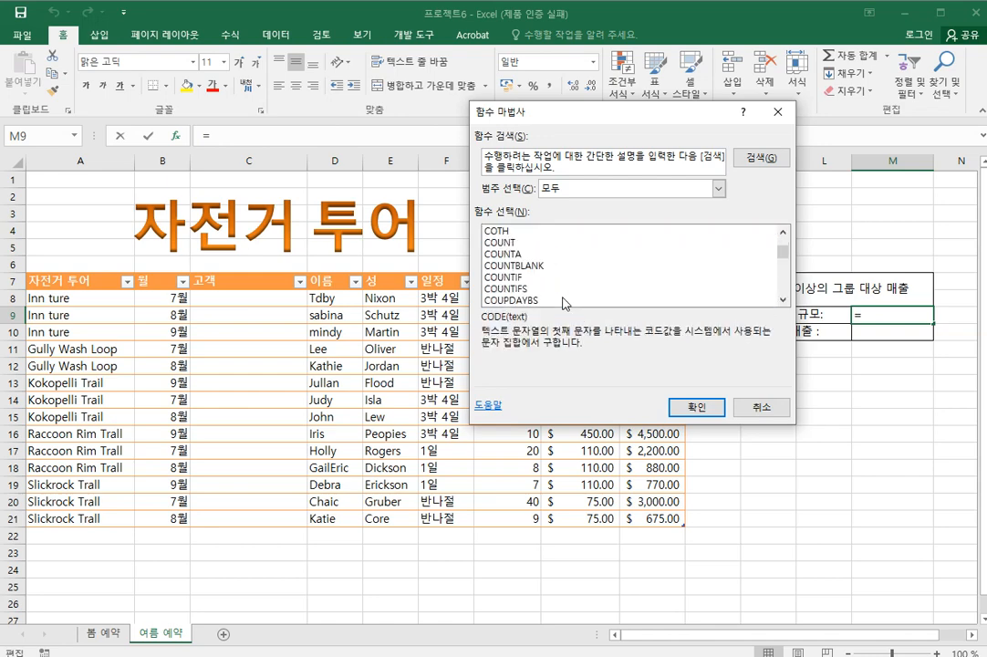
left_click(520, 278)
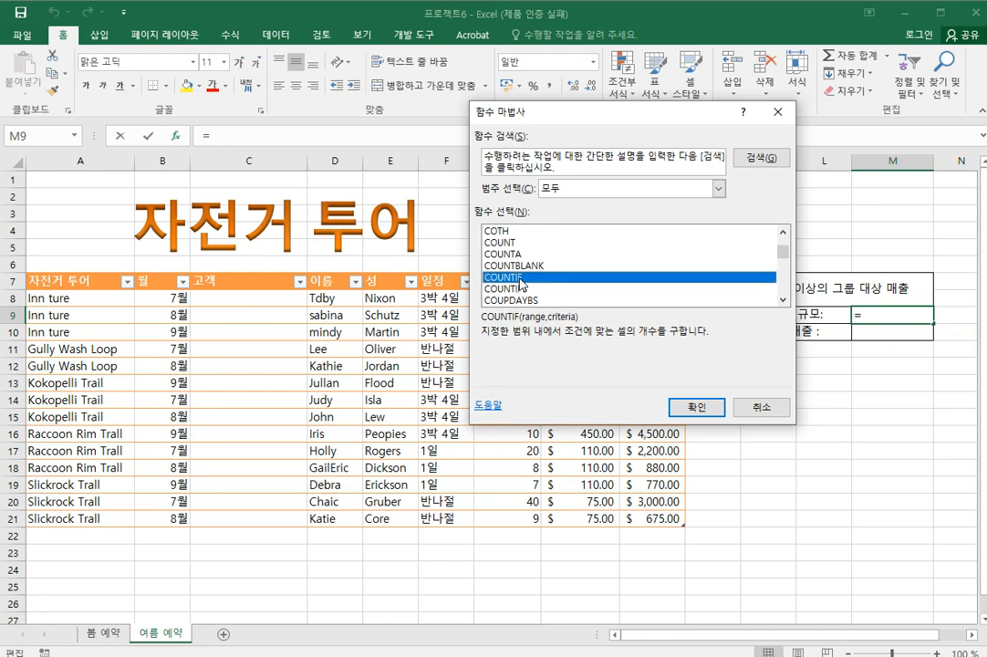
left_click(701, 408)
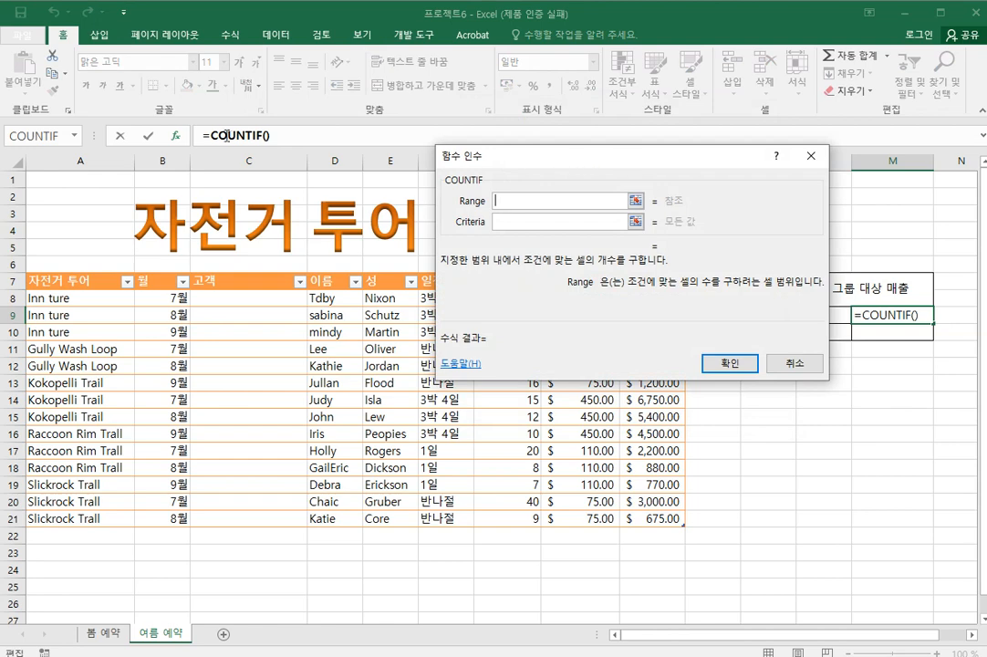
Set the COUNTIF range to 표1[그룹 규모] (G8:G21) with the criteria >=12 and confirm the function in M9.
left_click_drag(543, 164, 686, 261)
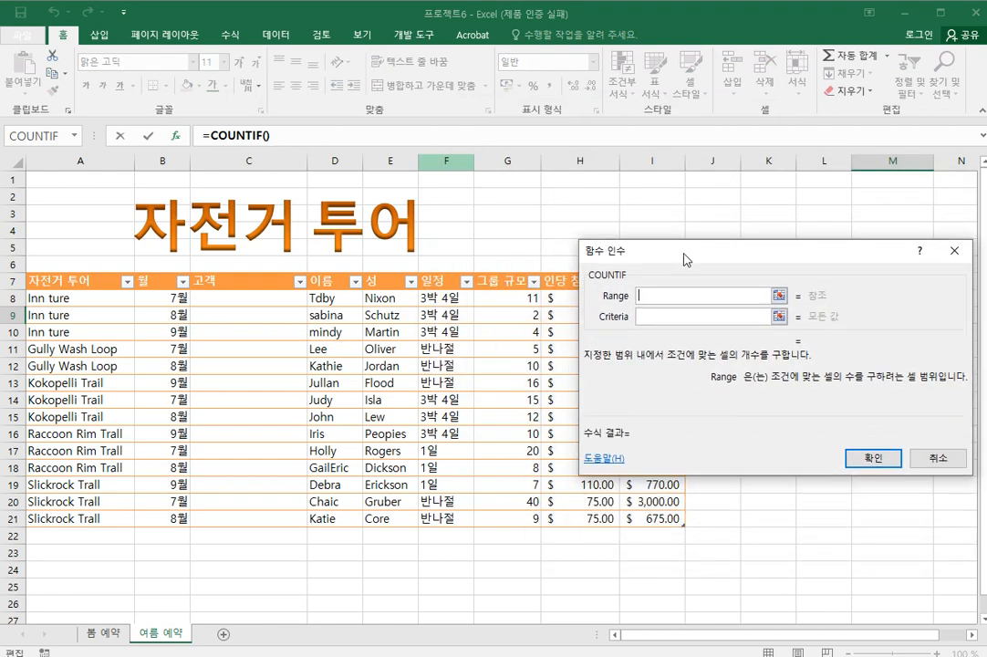
left_click(496, 297)
left_click_drag(497, 297, 511, 522)
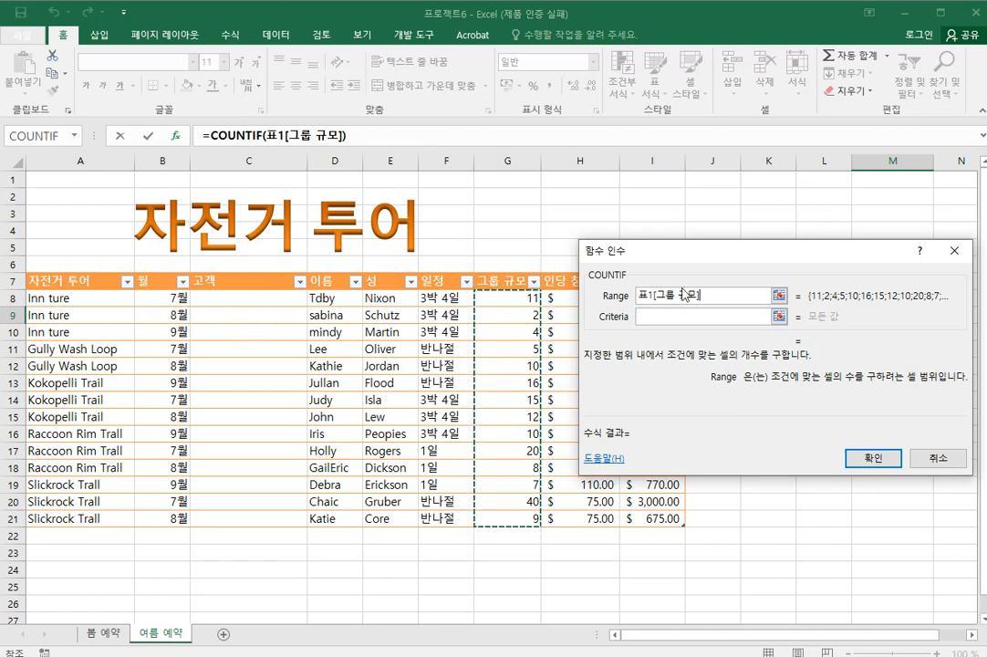
left_click(663, 319)
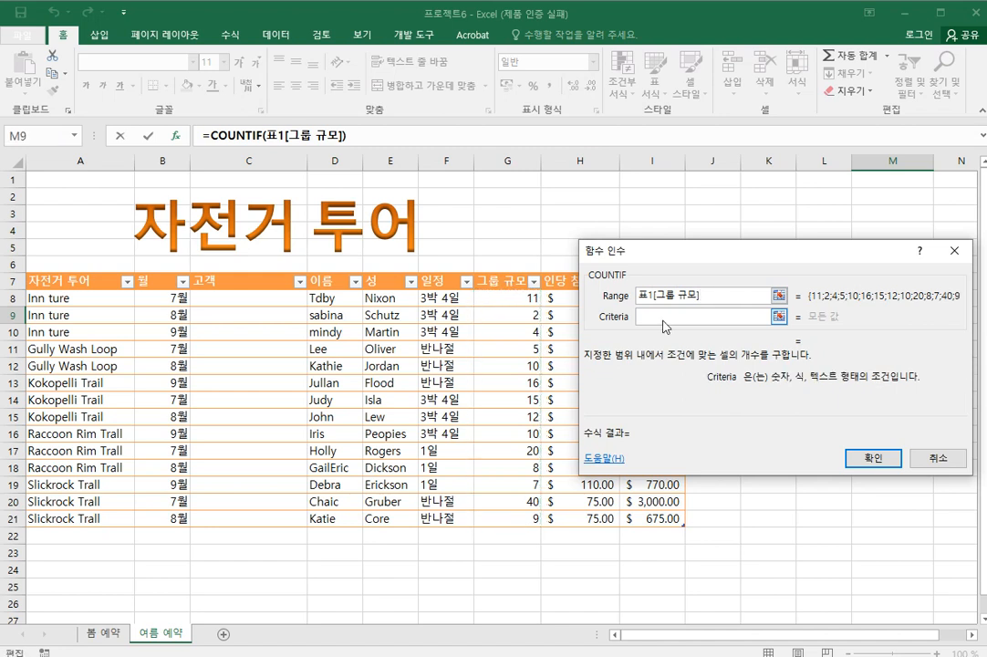
type(">=12")
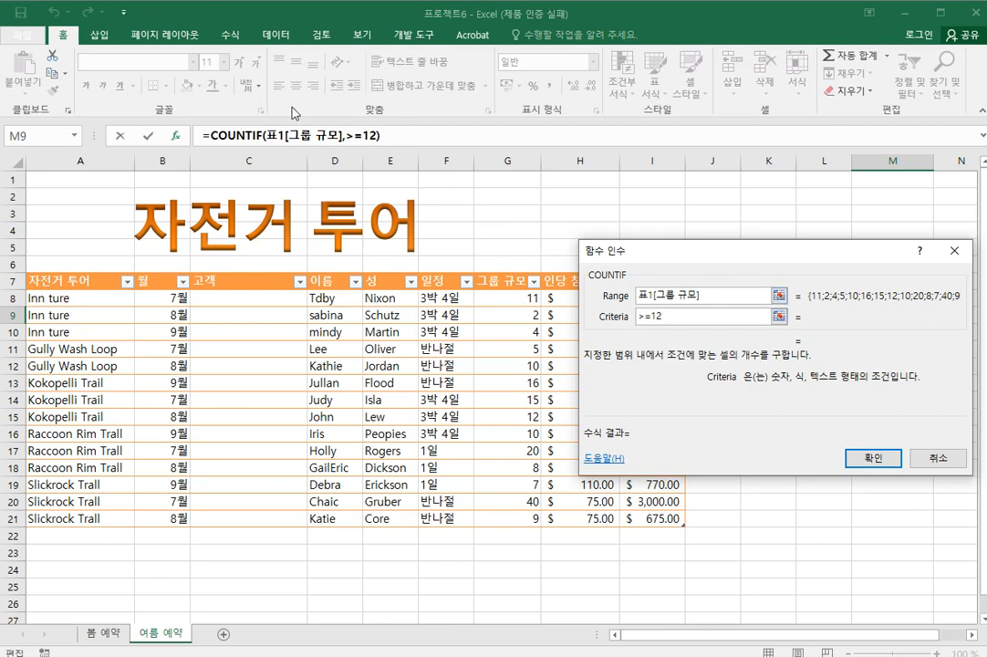
left_click(873, 458)
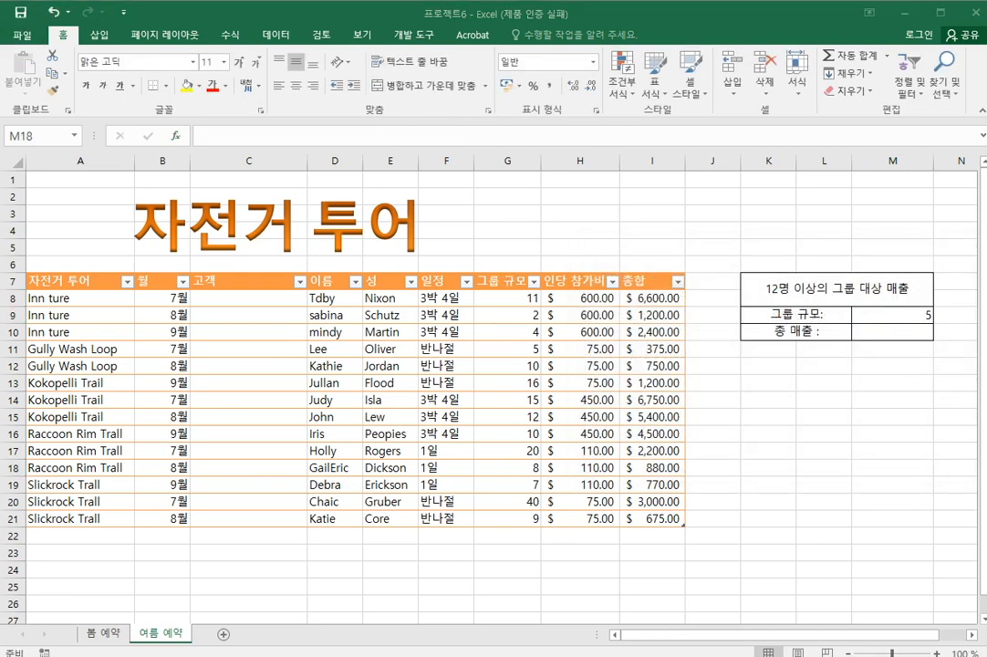
Switch to the Word exam document and study the project 6 task B instructions for the sales total in cell M10.
left_click(508, 653)
left_click(404, 361)
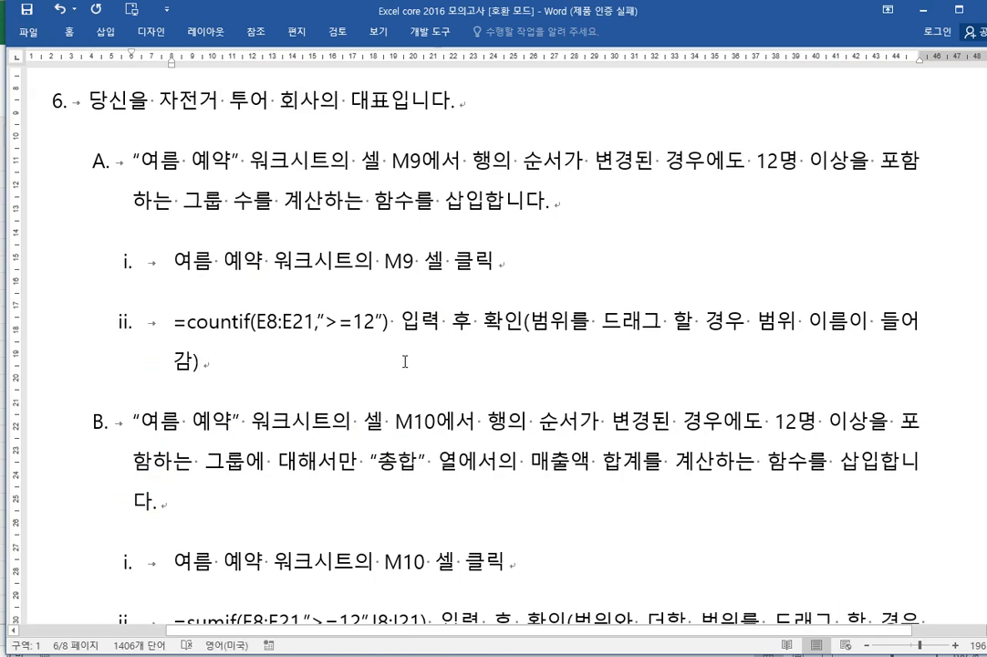
scroll(404, 362, "down", 3)
scroll(404, 362, "up", 3)
scroll(404, 364, "down", 4)
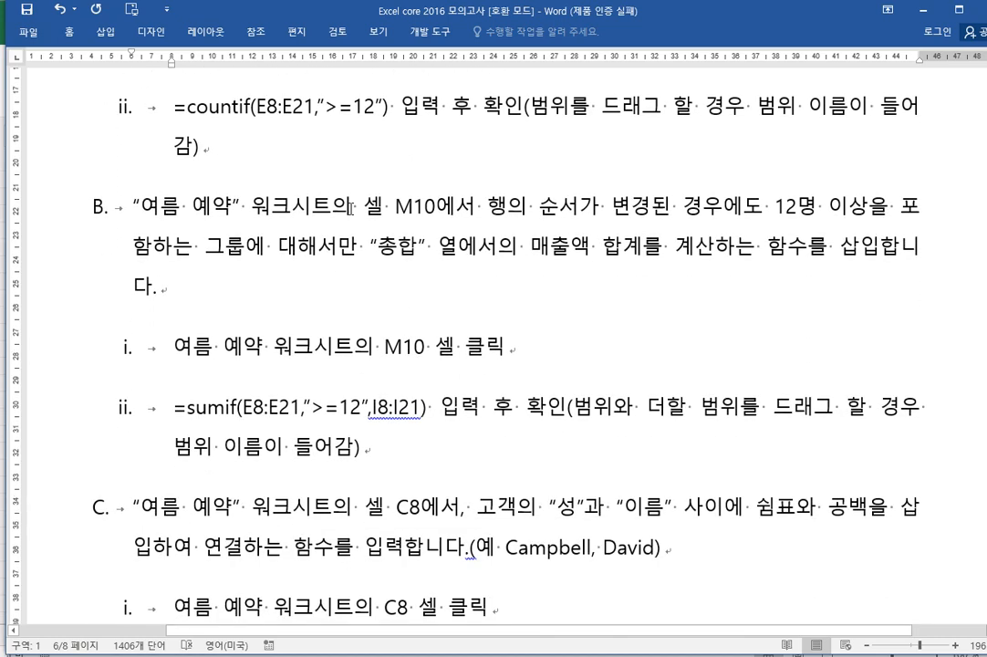
left_click(256, 209)
left_click_drag(489, 209, 738, 219)
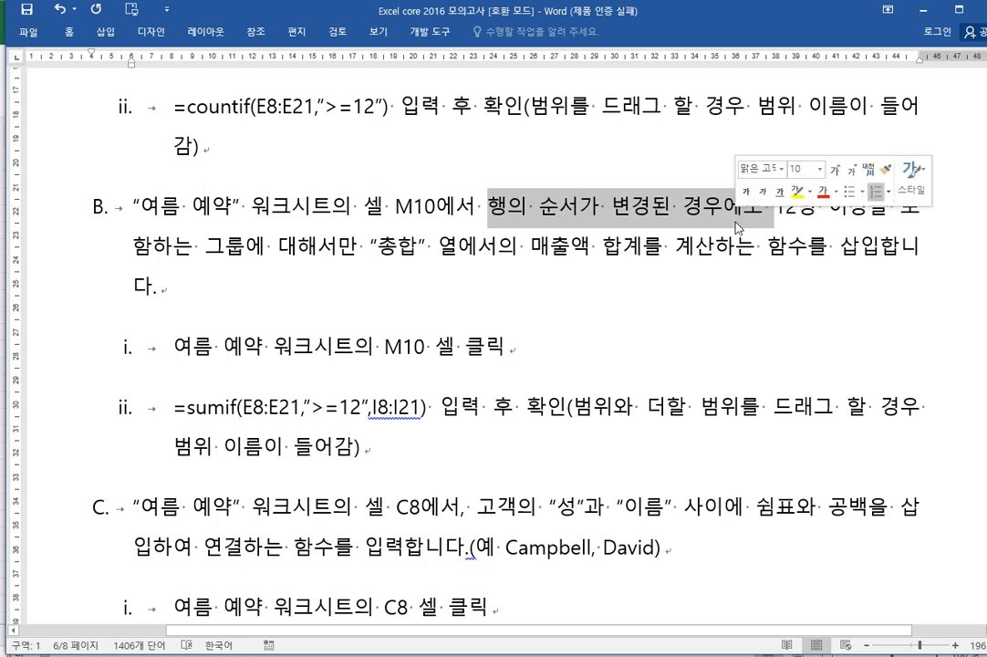
left_click(745, 285)
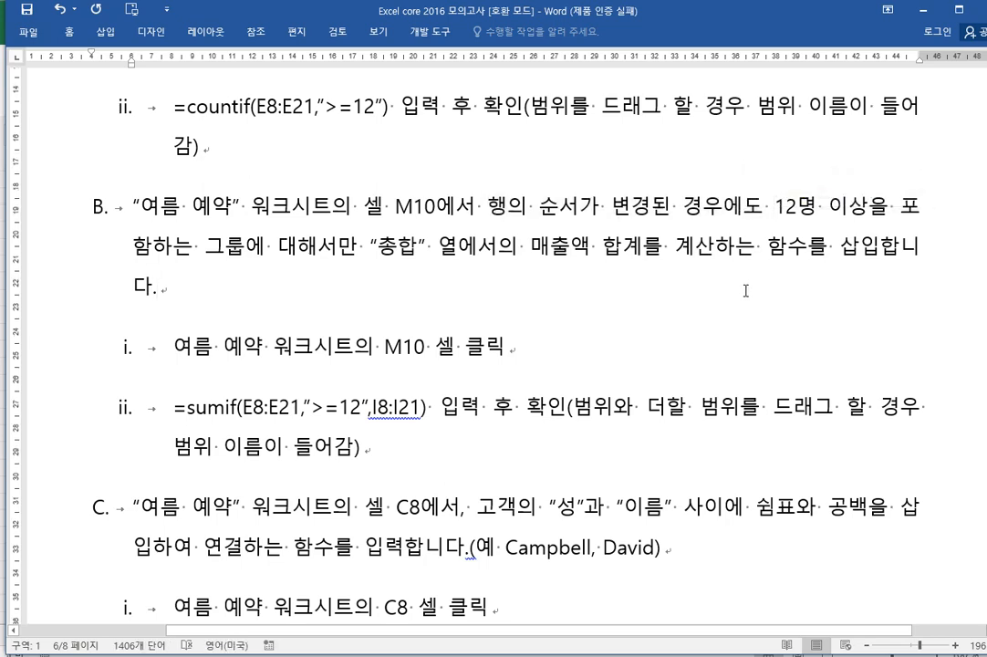
scroll(745, 287, "up", 3)
scroll(745, 291, "down", 2)
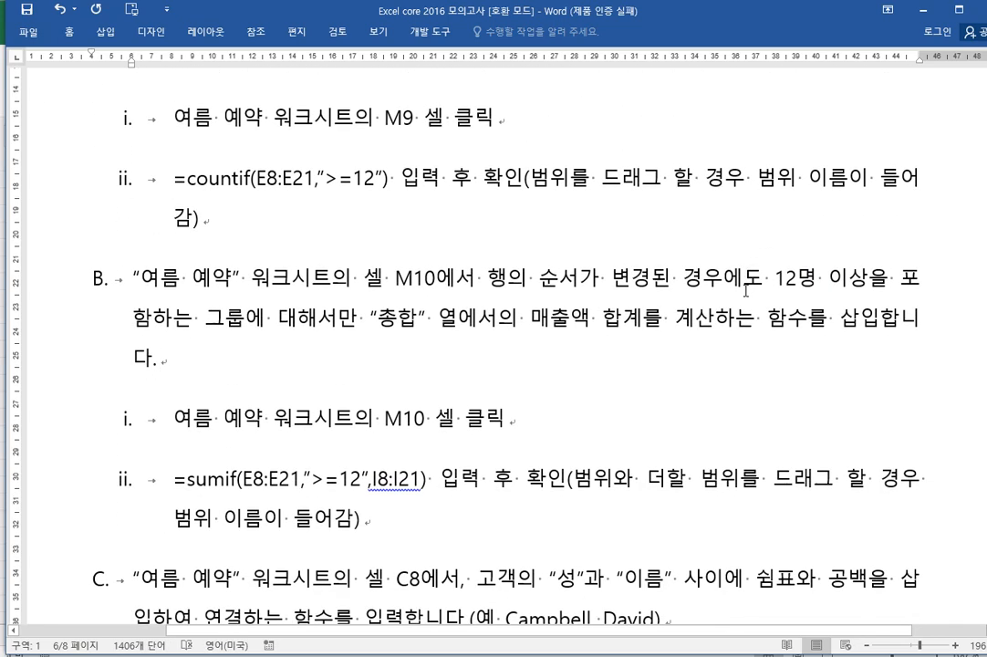
left_click_drag(779, 277, 362, 324)
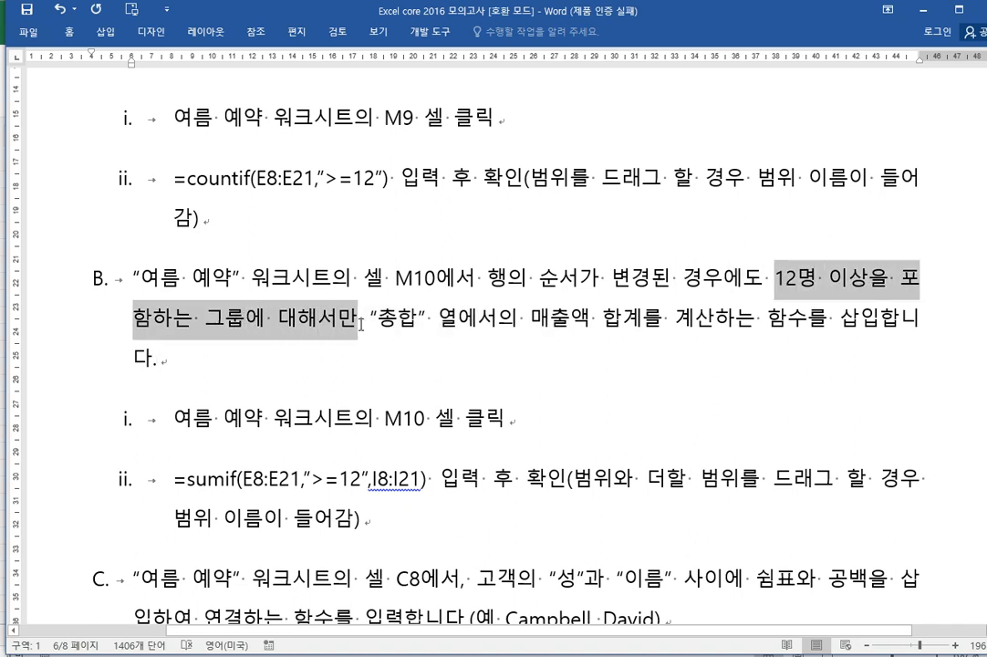
left_click_drag(532, 321, 674, 321)
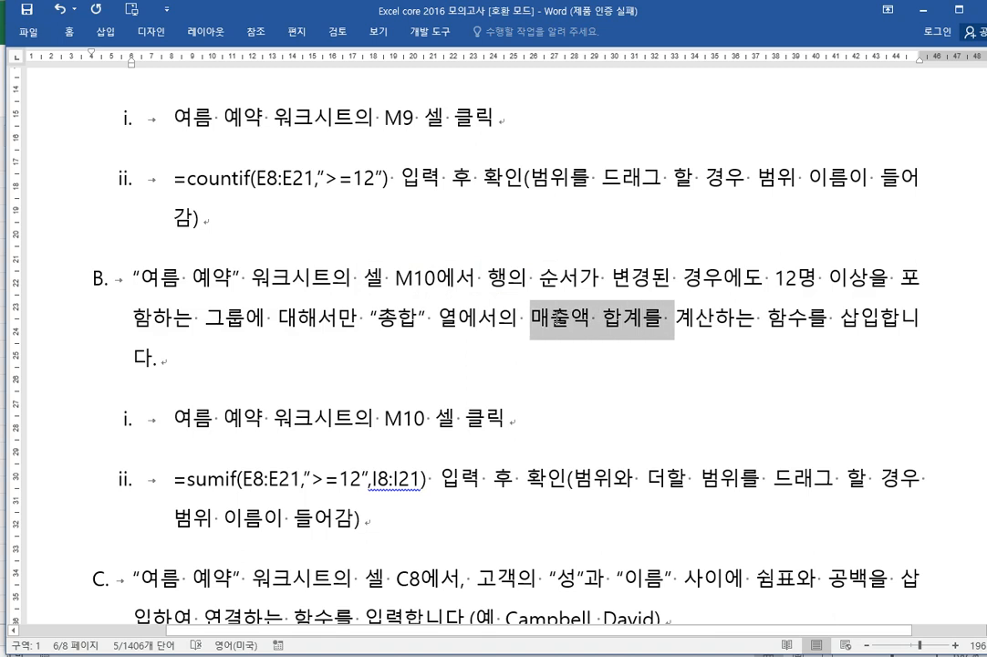
Highlight the phrase "매출액 합계를" in yellow in task B of the Word instructions.
left_click(610, 288)
left_click(715, 379)
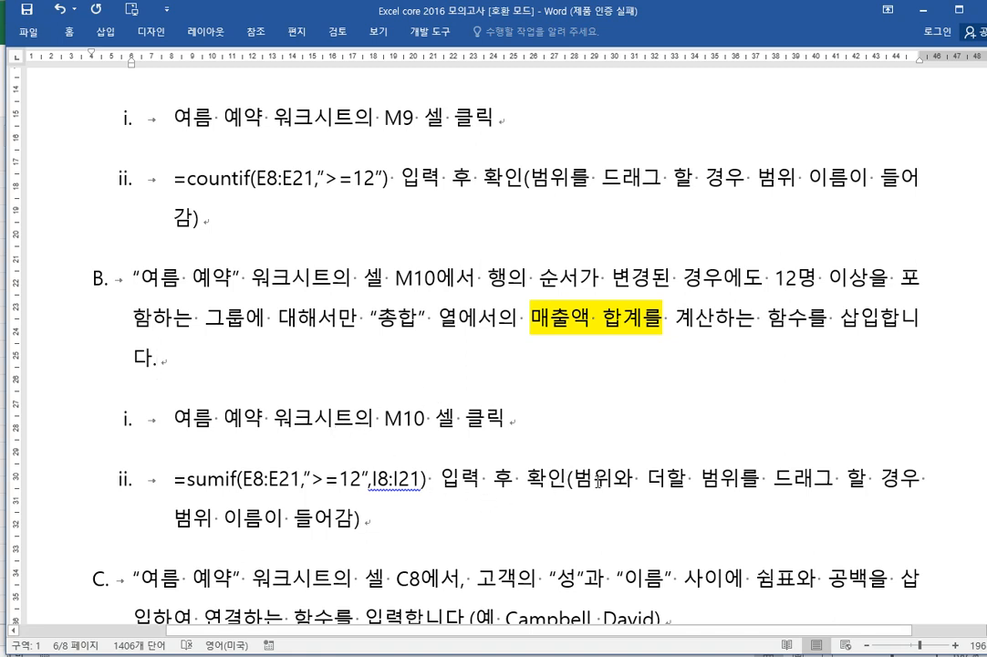
scroll(598, 482, "down", 1)
scroll(600, 490, "down", 1)
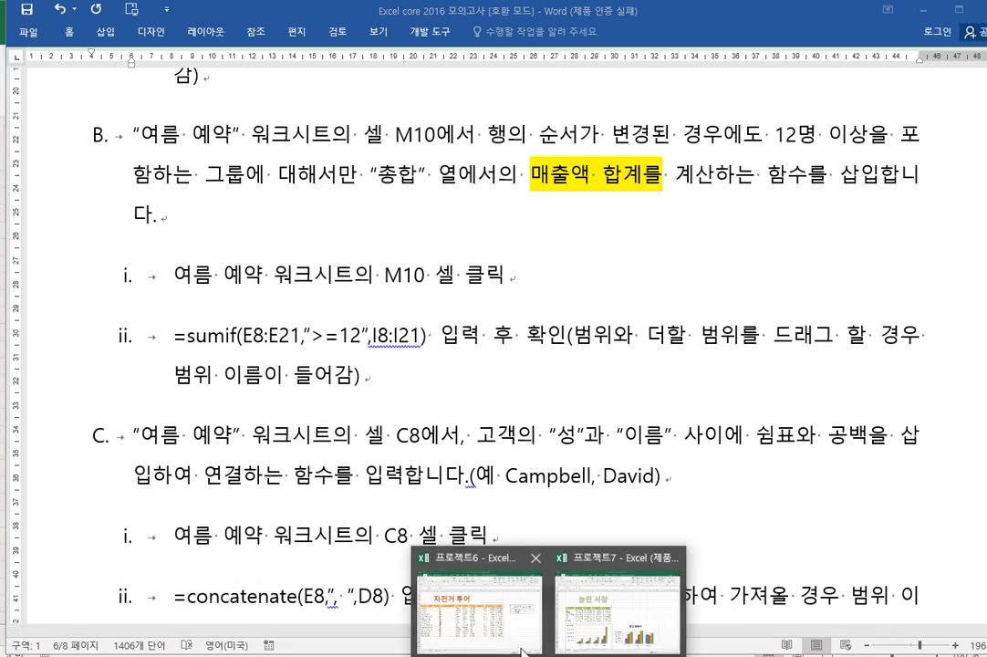
Switch to the 프로젝트6 workbook in Excel and show the 여름 예약 sheet.
left_click(484, 603)
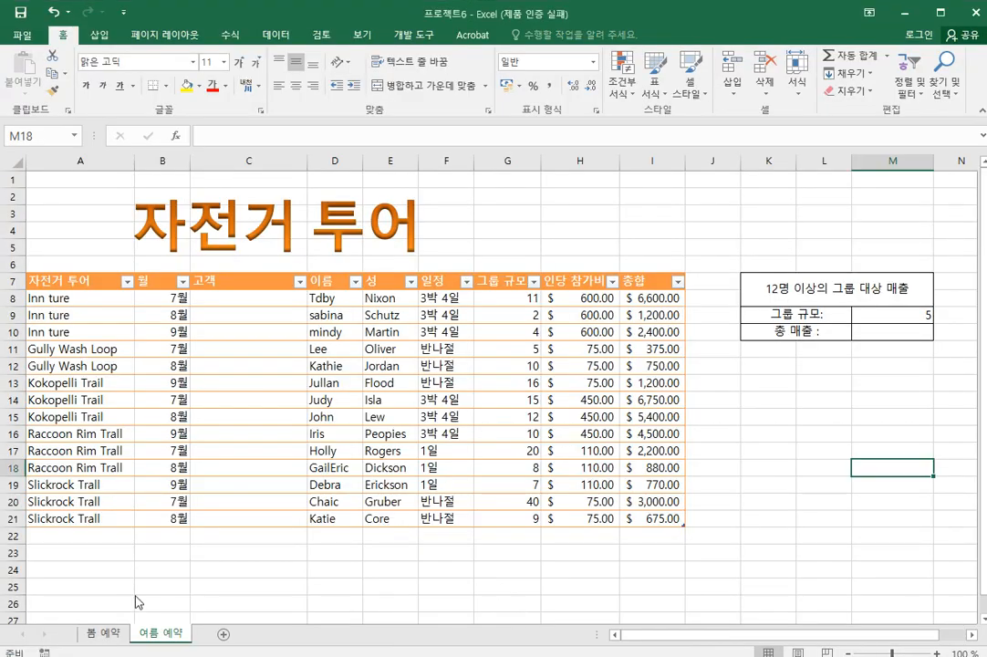
left_click(92, 636)
key("alt+Tab")
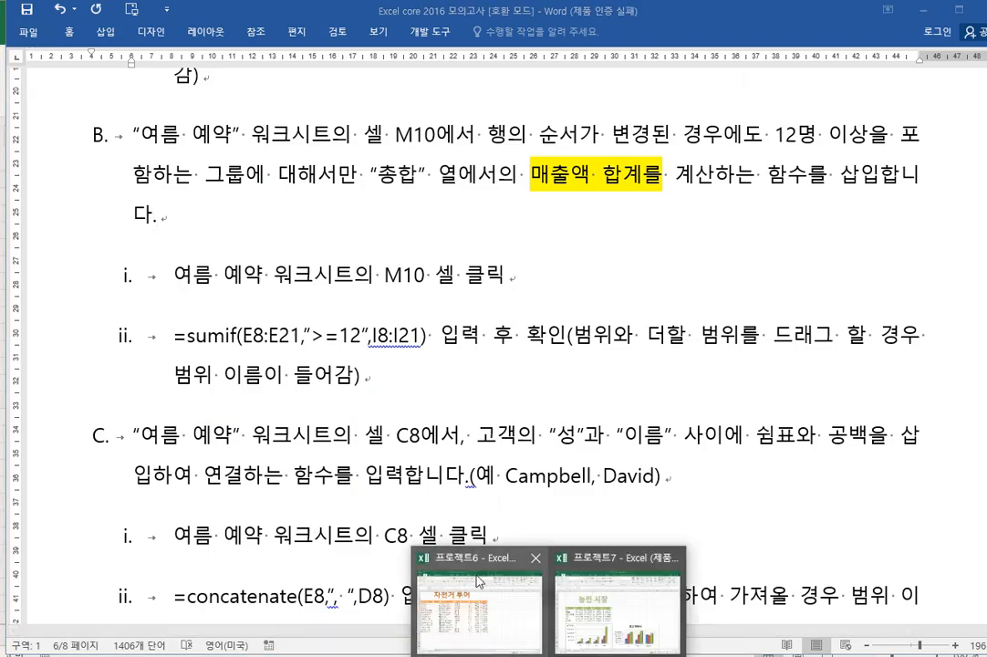
left_click(486, 604)
left_click(174, 636)
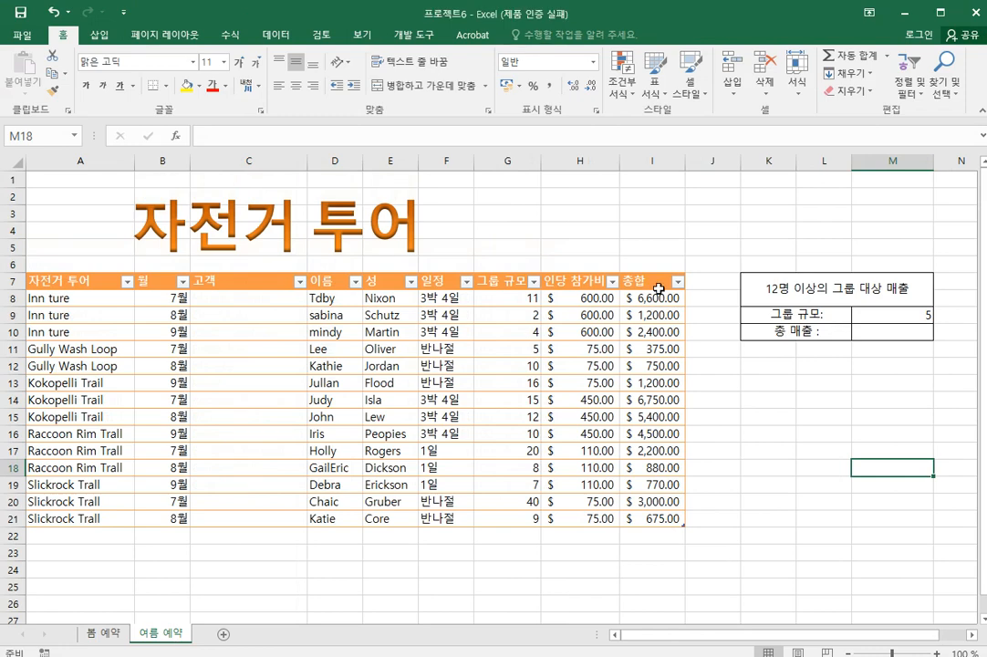
Examine which rows in the 그룹 규모 column have 12 or more people, along with their 총합 amounts.
left_click(879, 329)
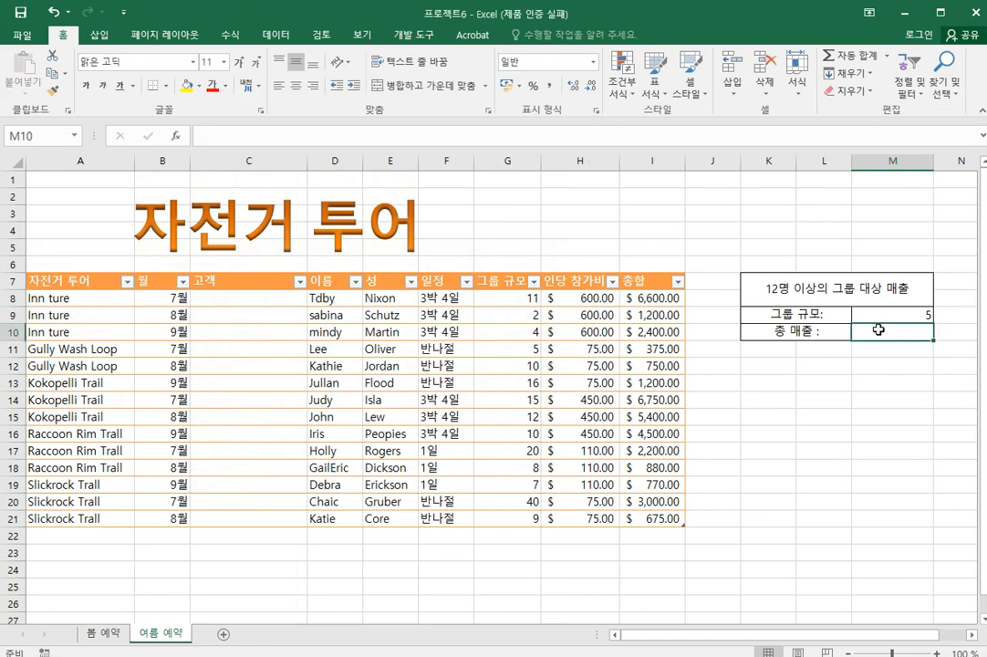
left_click_drag(507, 298, 516, 519)
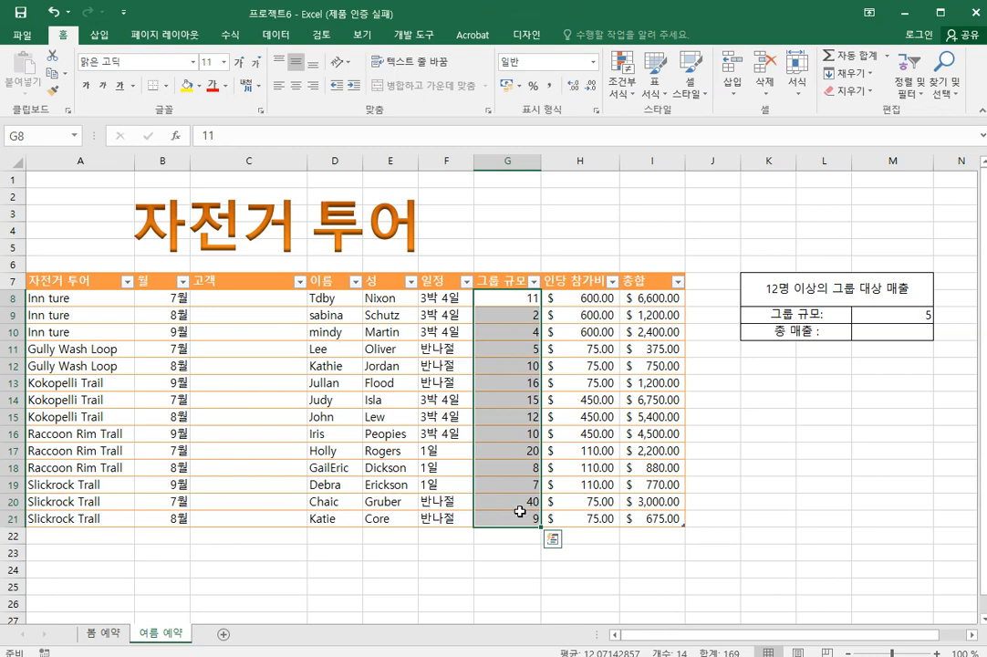
left_click(749, 417)
left_click(512, 389)
left_click_drag(512, 388, 634, 380)
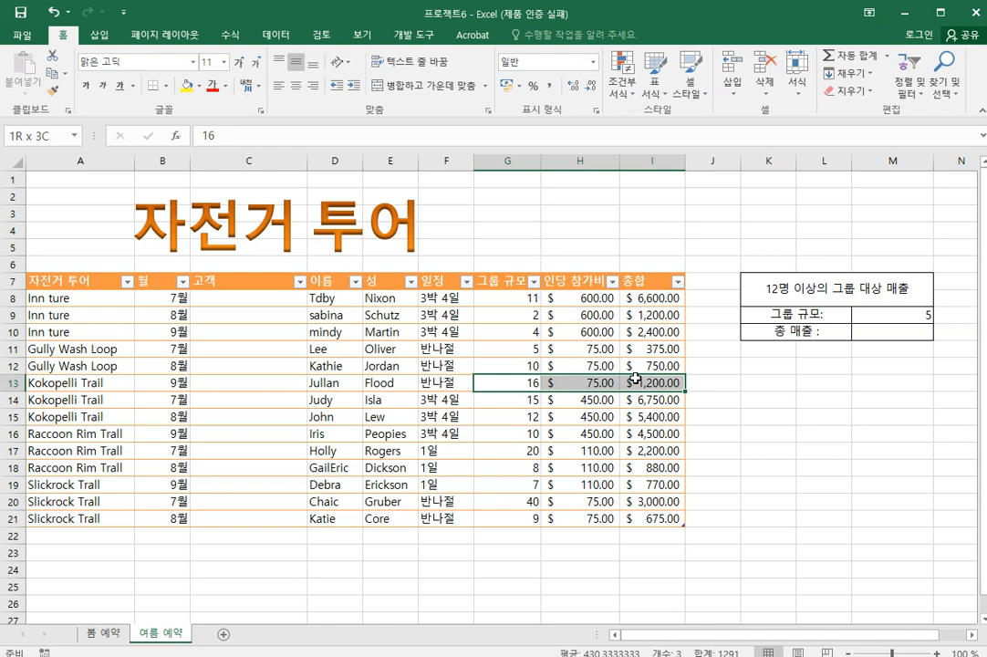
left_click_drag(635, 378, 636, 378)
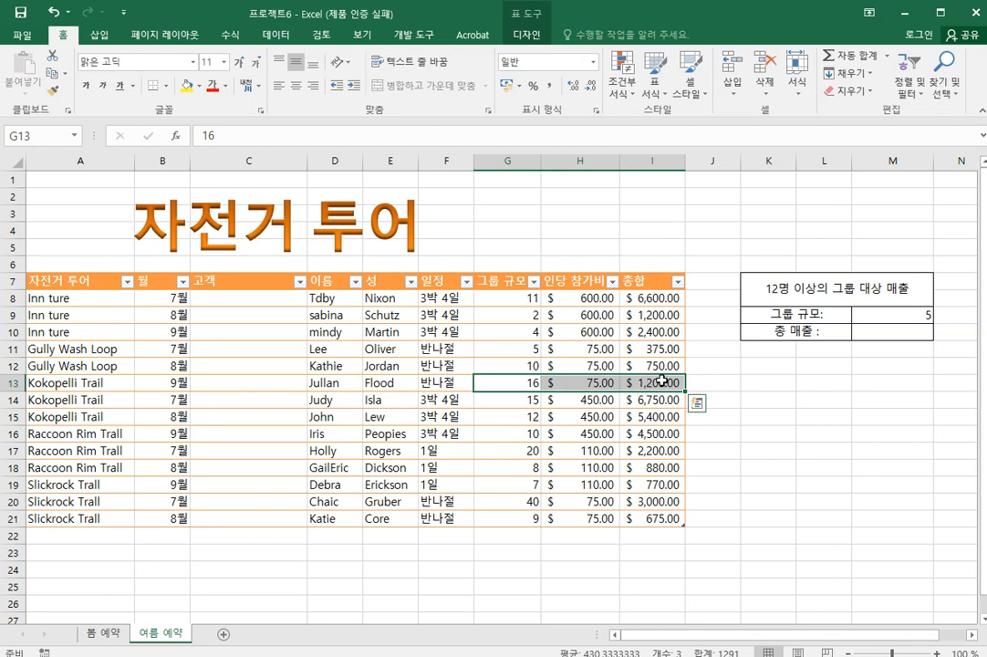
left_click(658, 402)
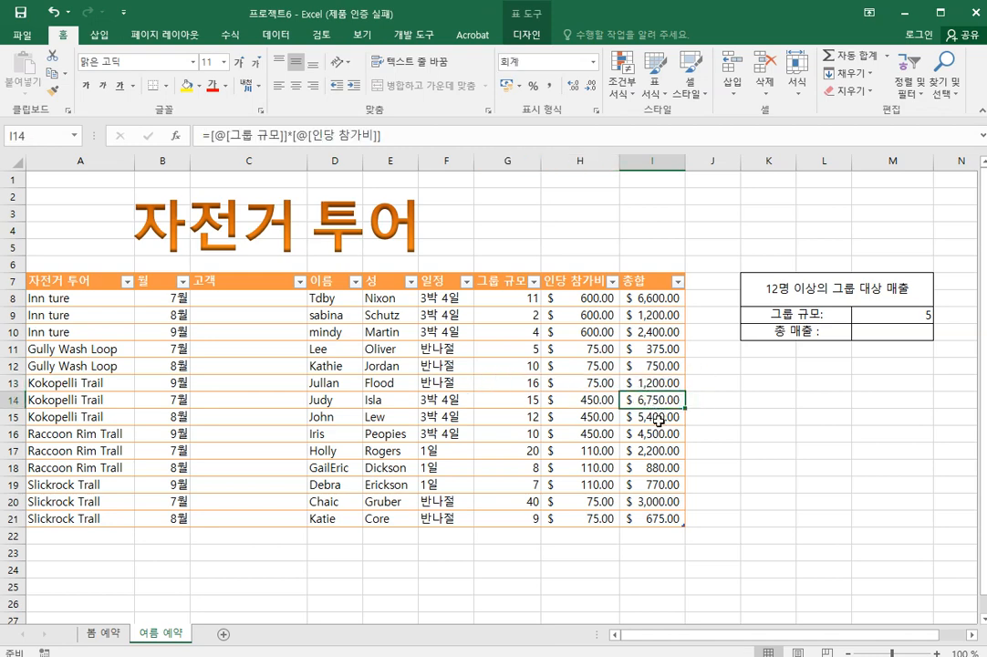
left_click(657, 417)
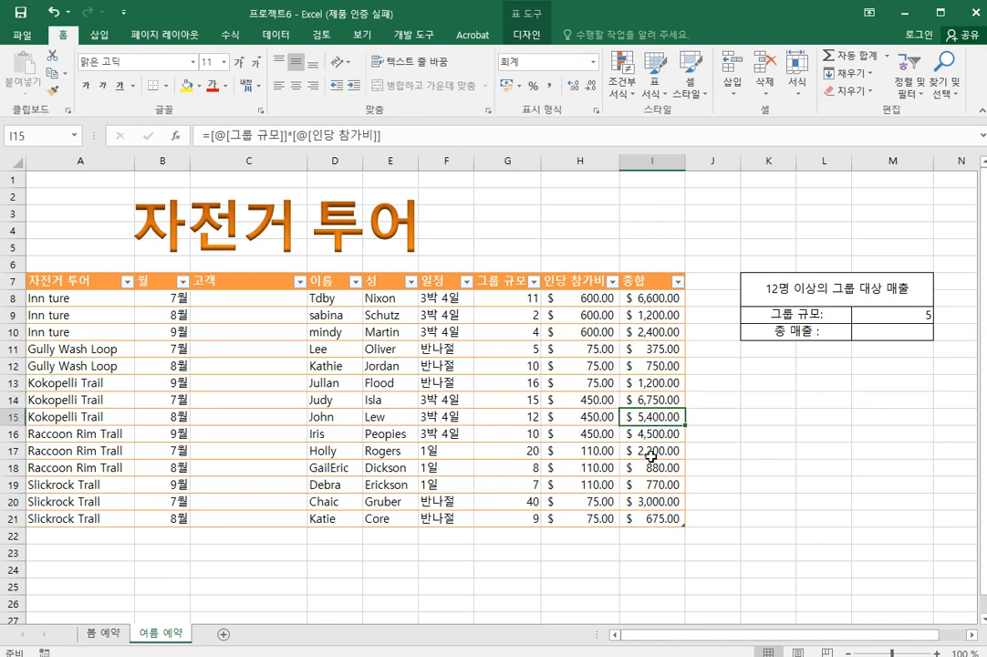
left_click(659, 450)
left_click(673, 501)
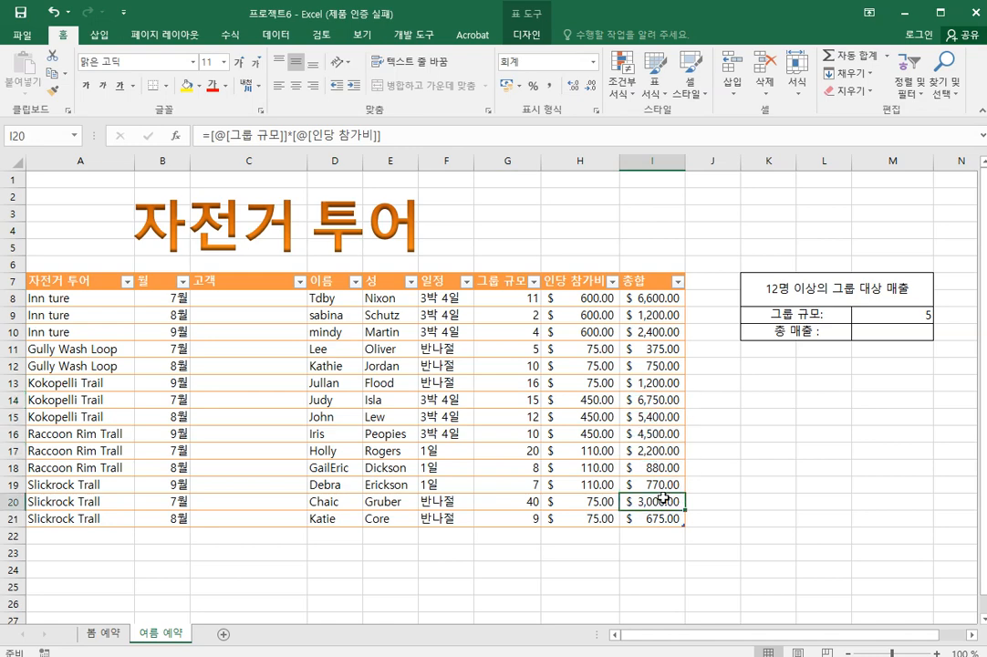
left_click(878, 332)
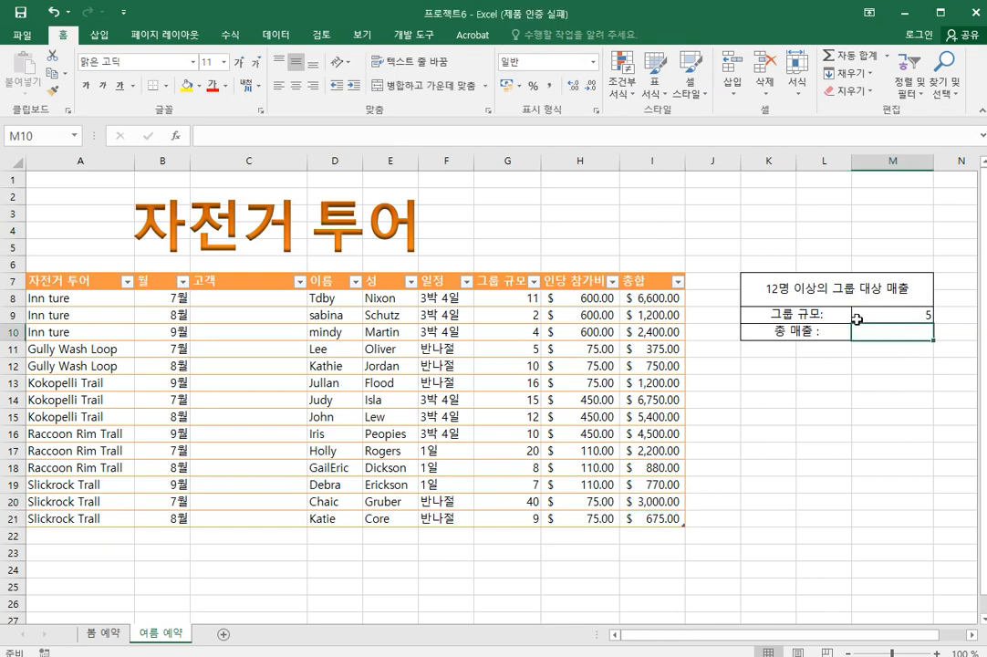
left_click_drag(525, 300, 493, 525)
left_click(808, 451)
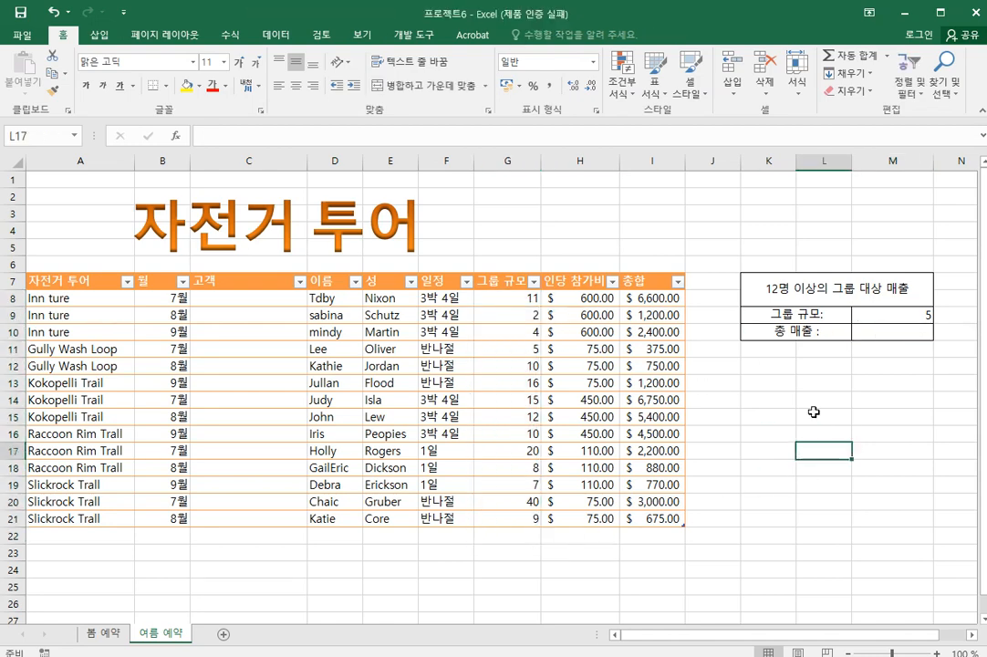
Start inserting a SUMIF function in the 총 매출 cell M10.
left_click(880, 333)
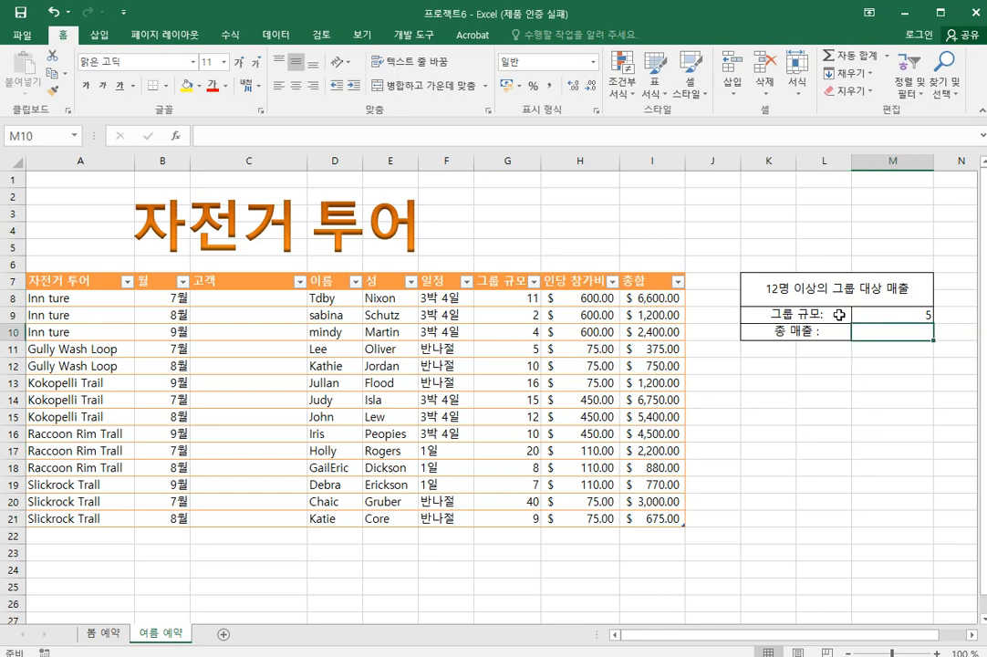
left_click(176, 136)
left_click_drag(685, 236, 365, 176)
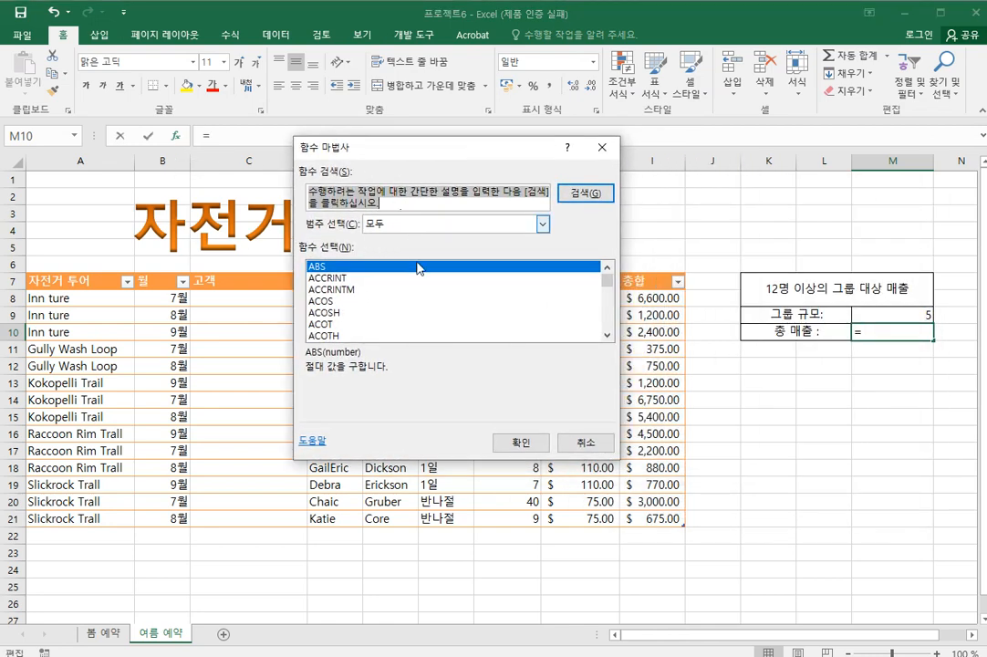
left_click(393, 313)
type("su")
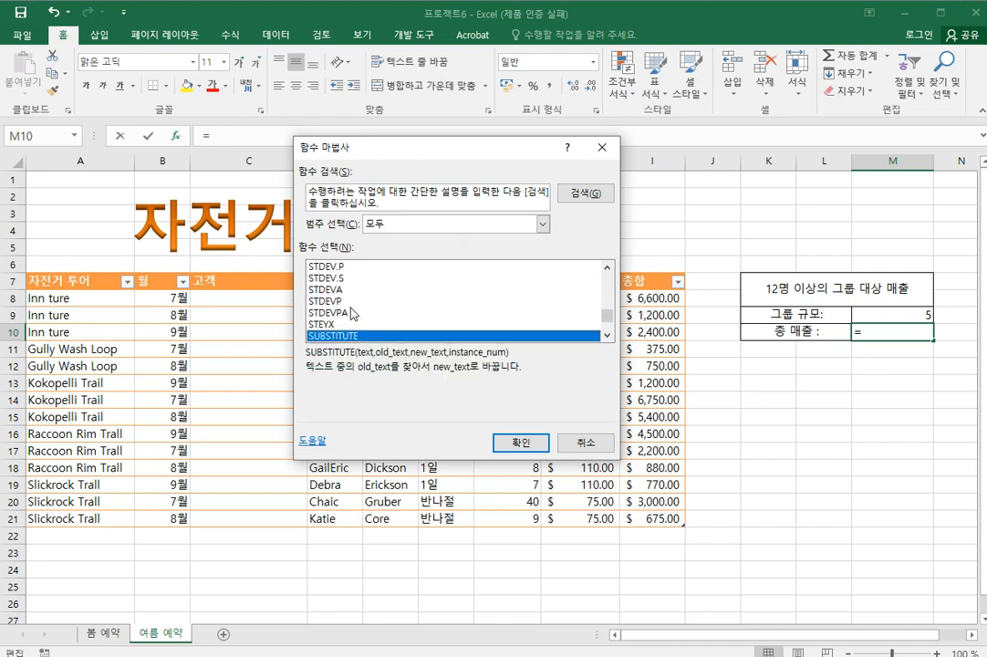
scroll(351, 308, "down", 1)
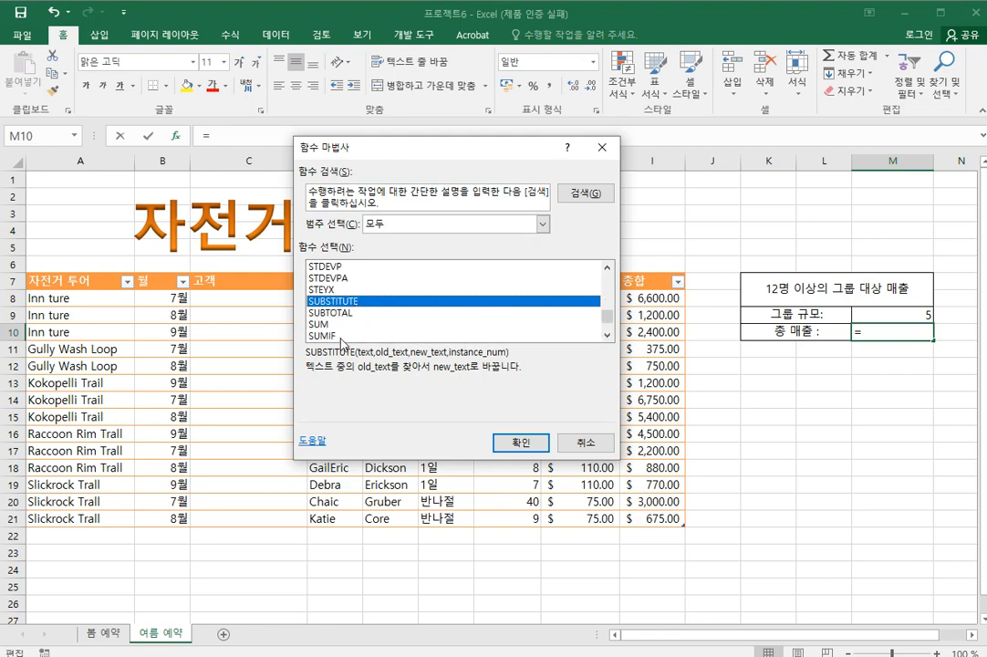
left_click(342, 336)
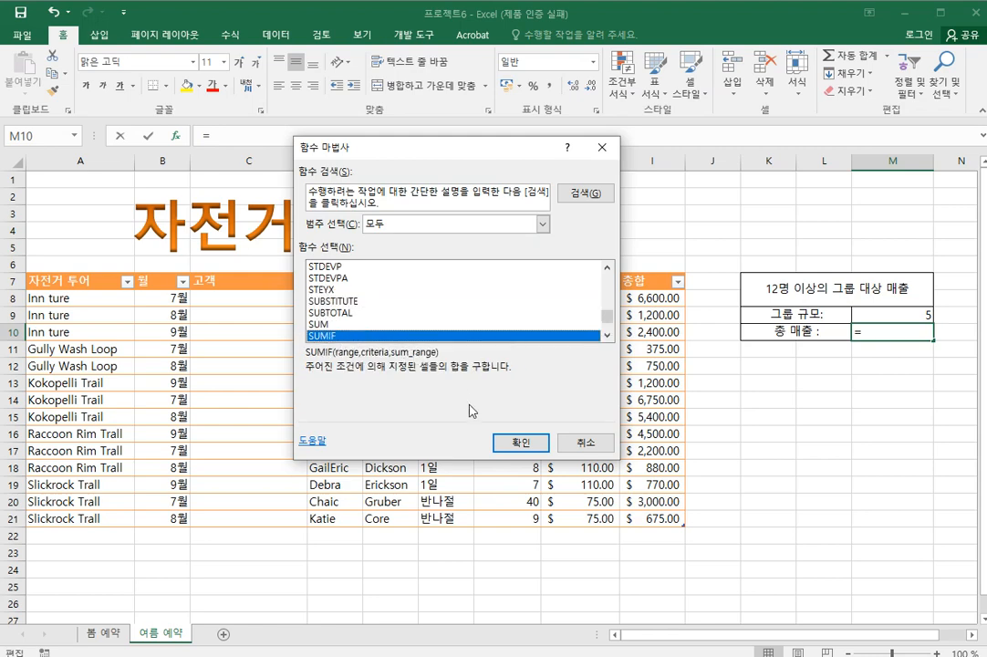
left_click(520, 443)
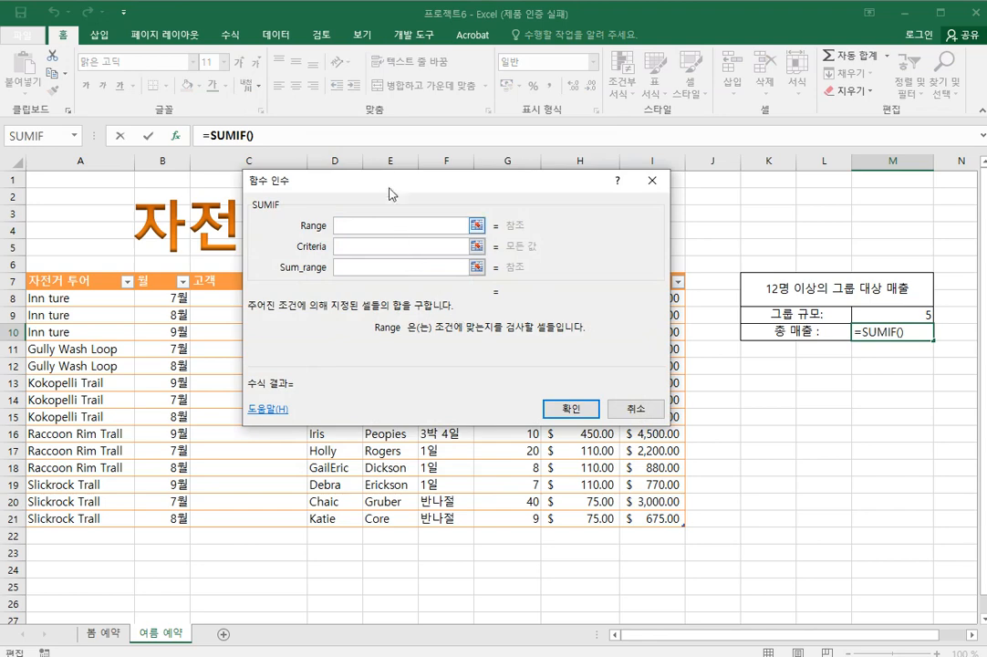
Set the SUMIF range to the 그룹 규모 column (G8:G21) and the criteria to >=12.
left_click_drag(389, 193, 653, 385)
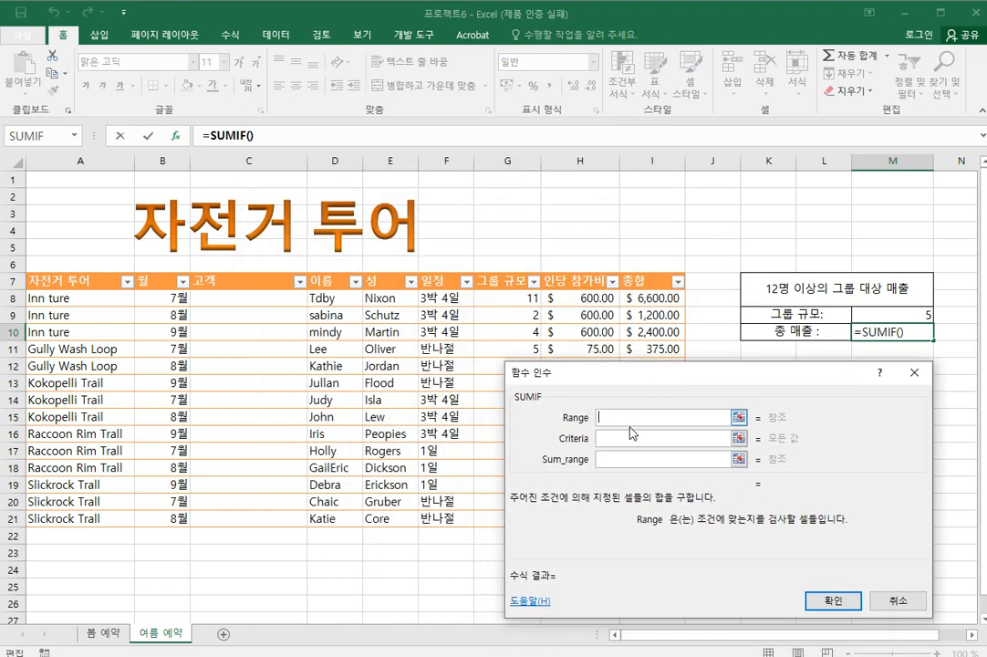
left_click_drag(573, 372, 704, 355)
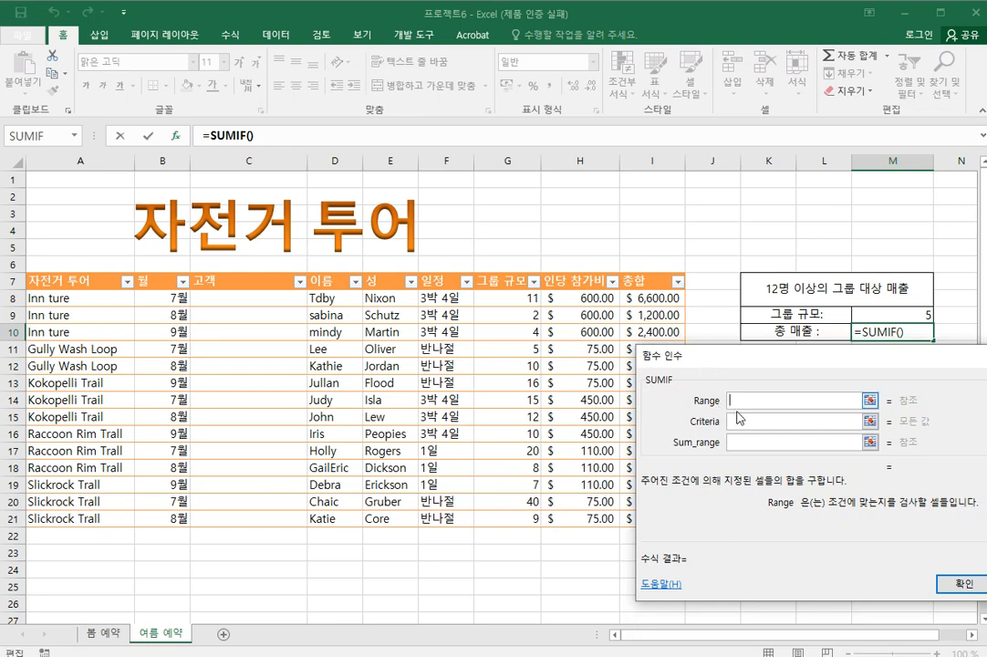
left_click_drag(492, 300, 520, 524)
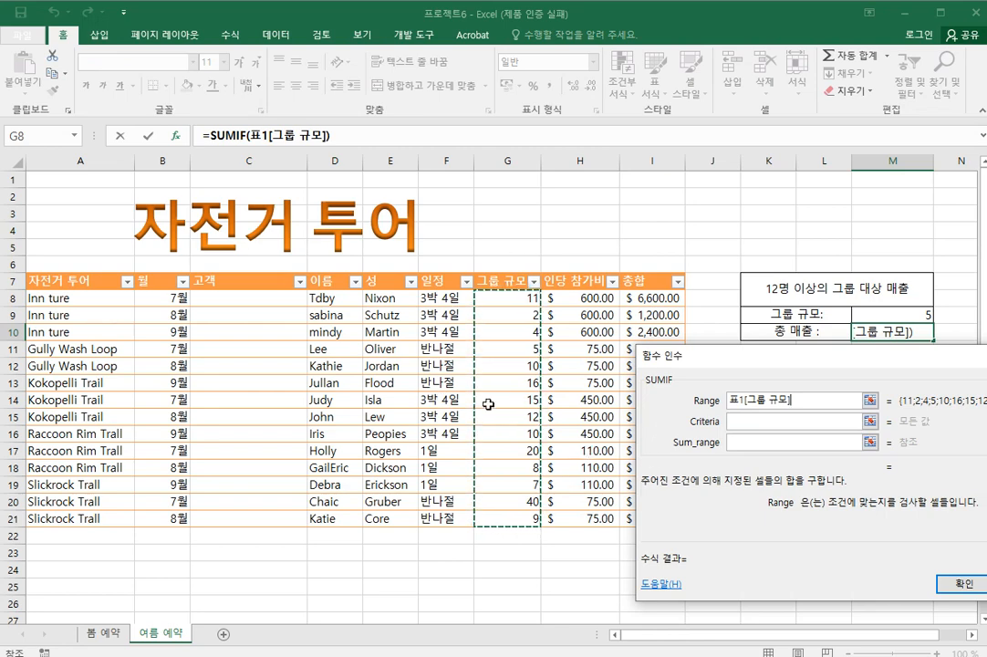
left_click(748, 418)
type(">=12")
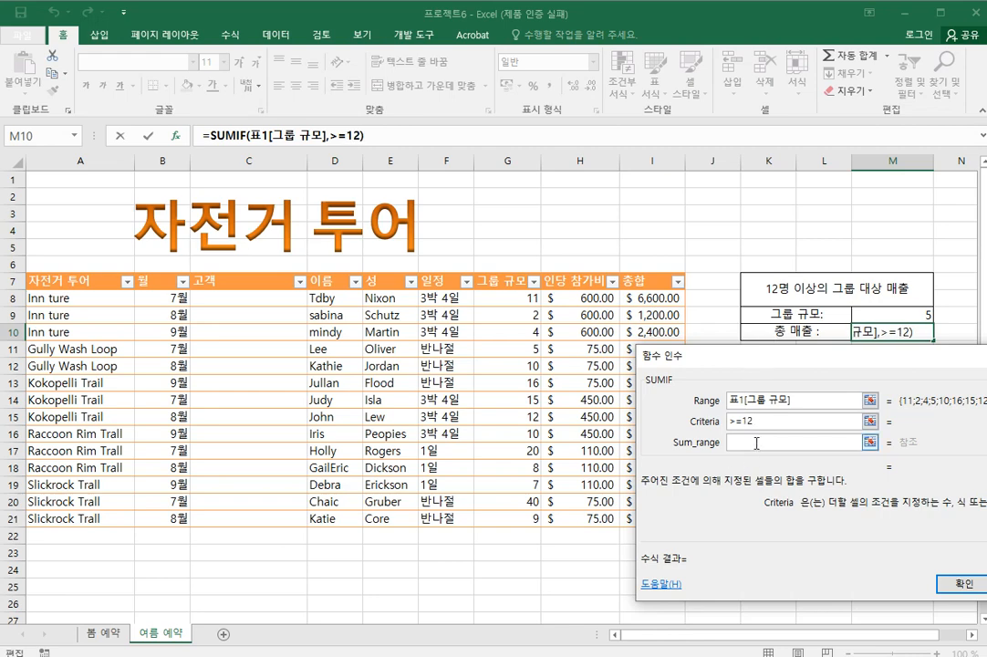
Set the SUMIF sum range to the 총합 column (I8:I21) and apply the function to M10.
left_click(757, 443)
left_click_drag(713, 355, 806, 357)
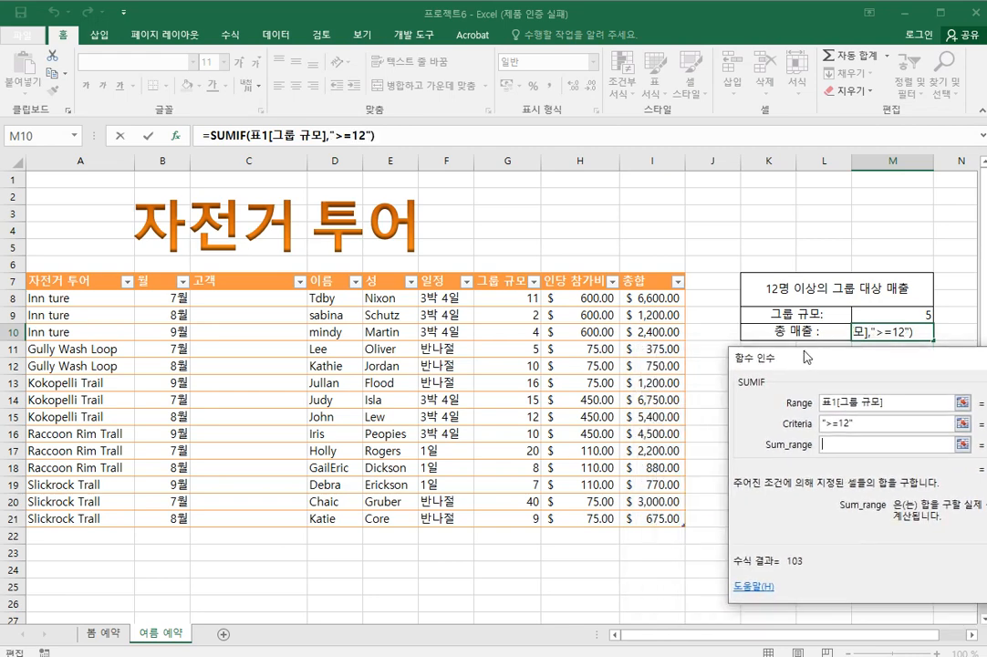
left_click(646, 304)
left_click_drag(645, 303, 676, 519)
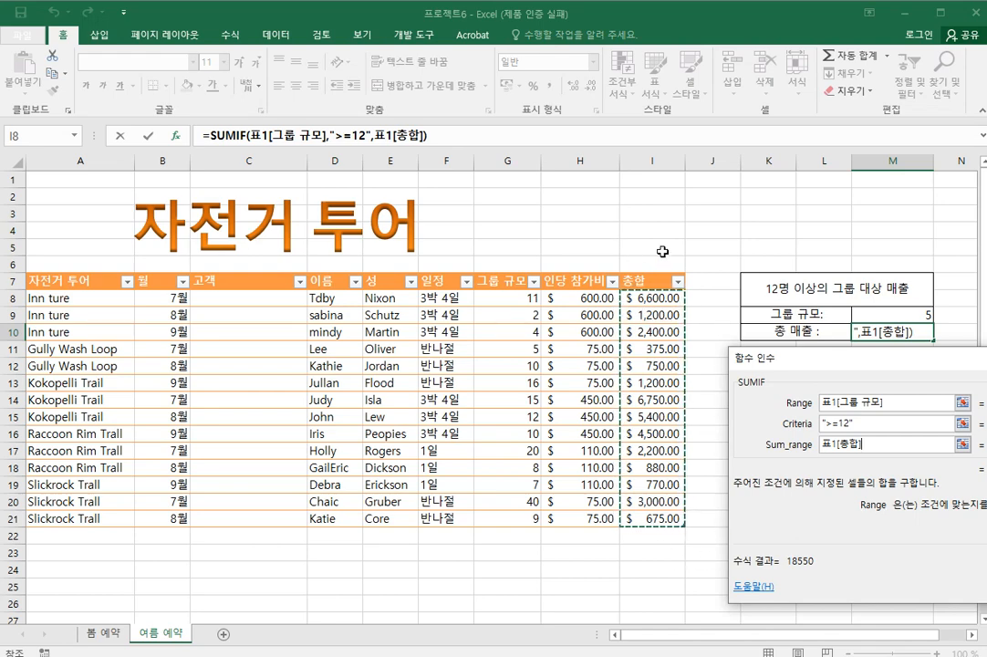
left_click_drag(807, 369, 469, 260)
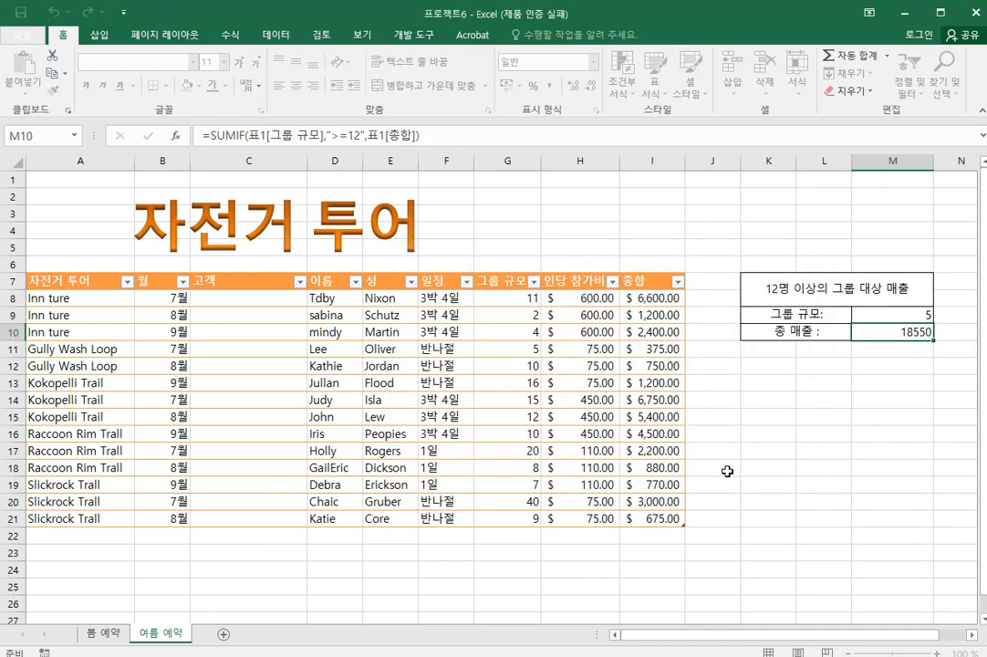
left_click(720, 477)
left_click(843, 458)
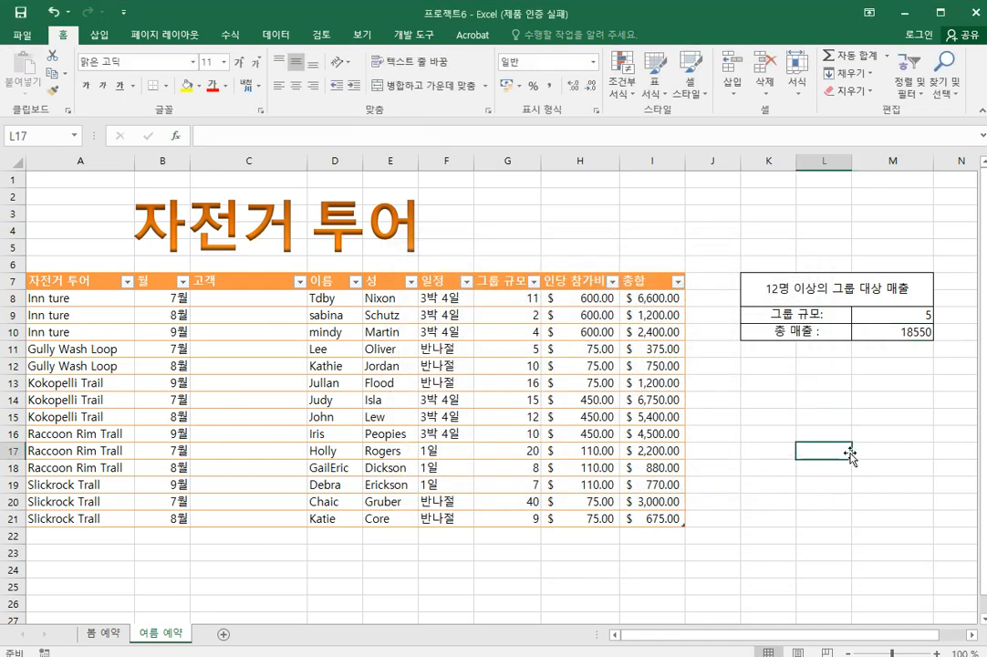
left_click(888, 332)
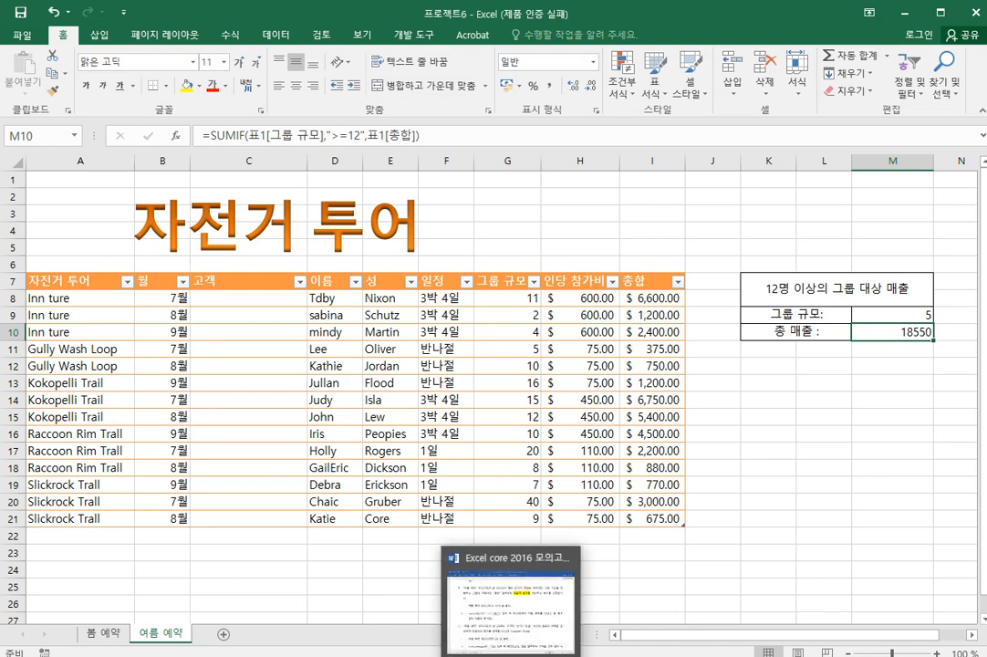
Switch to the Word instructions and read task C about joining the 성 and 이름 values in cell C8.
left_click(511, 594)
left_click(401, 375)
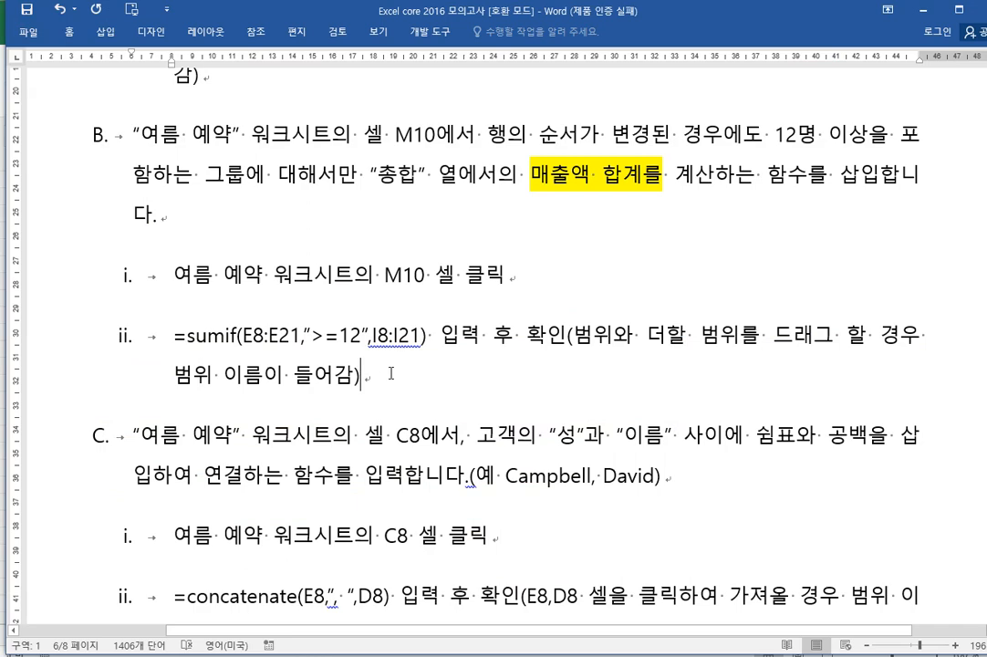
scroll(400, 370, "down", 4)
scroll(399, 367, "down", 1)
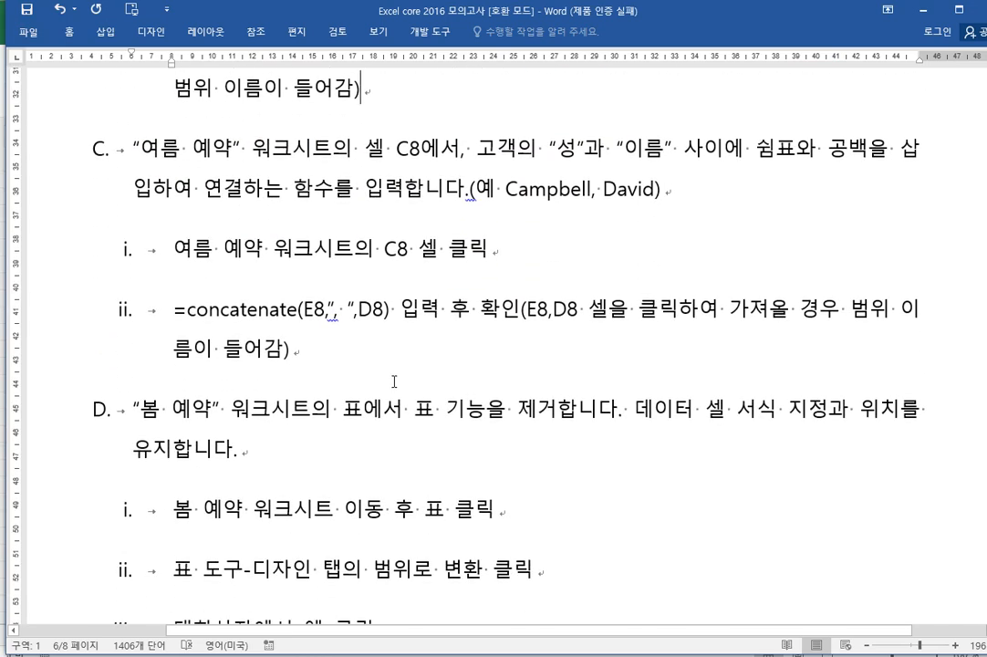
scroll(392, 379, "down", 1)
scroll(365, 360, "up", 1)
left_click(407, 149)
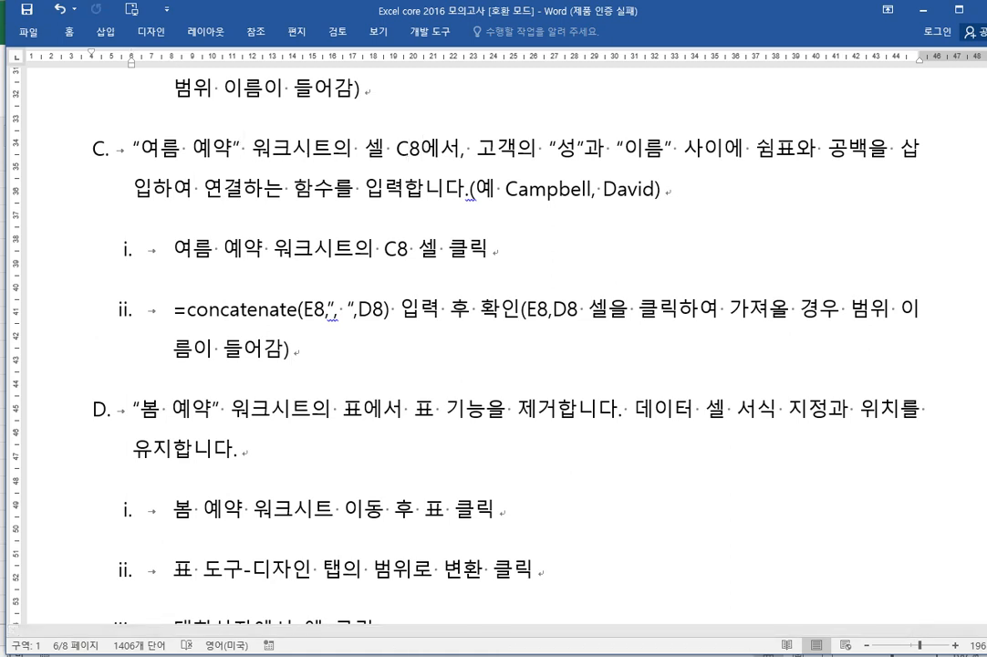
left_click(496, 650)
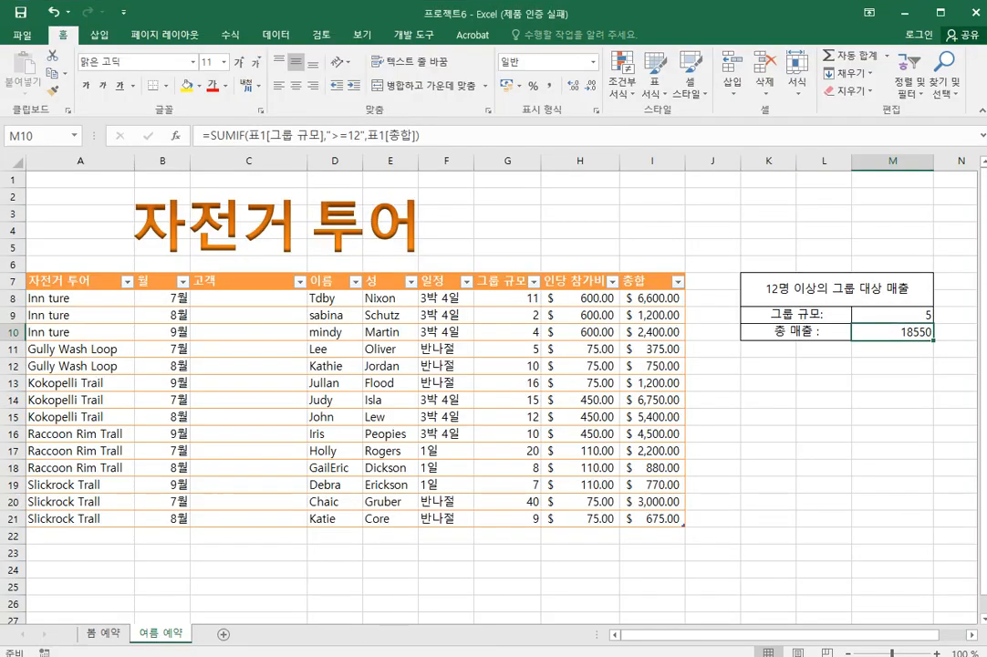
key("alt+Tab")
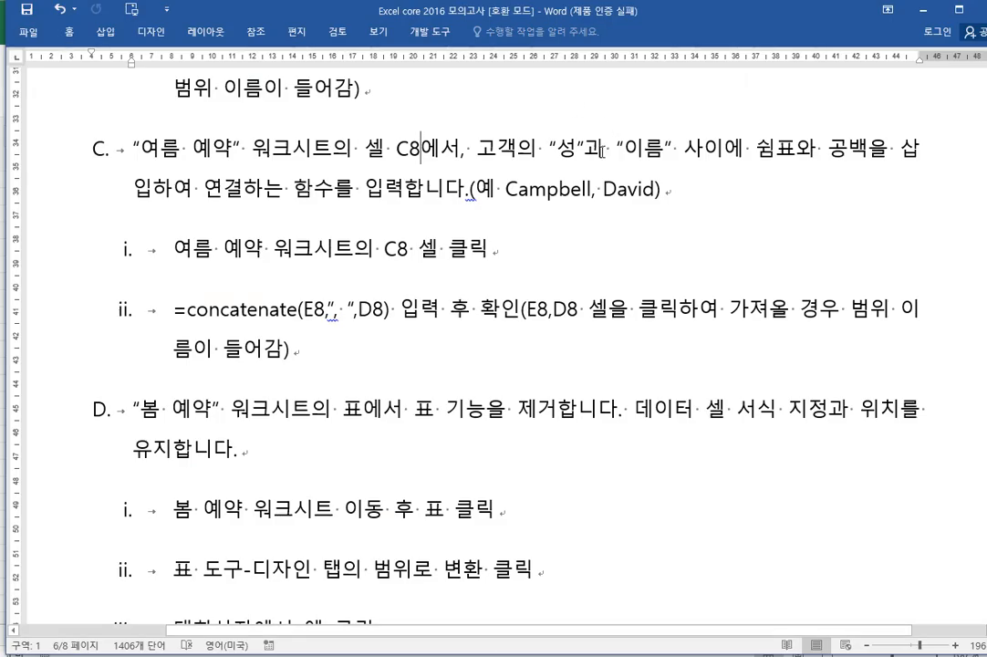
key("Hangul")
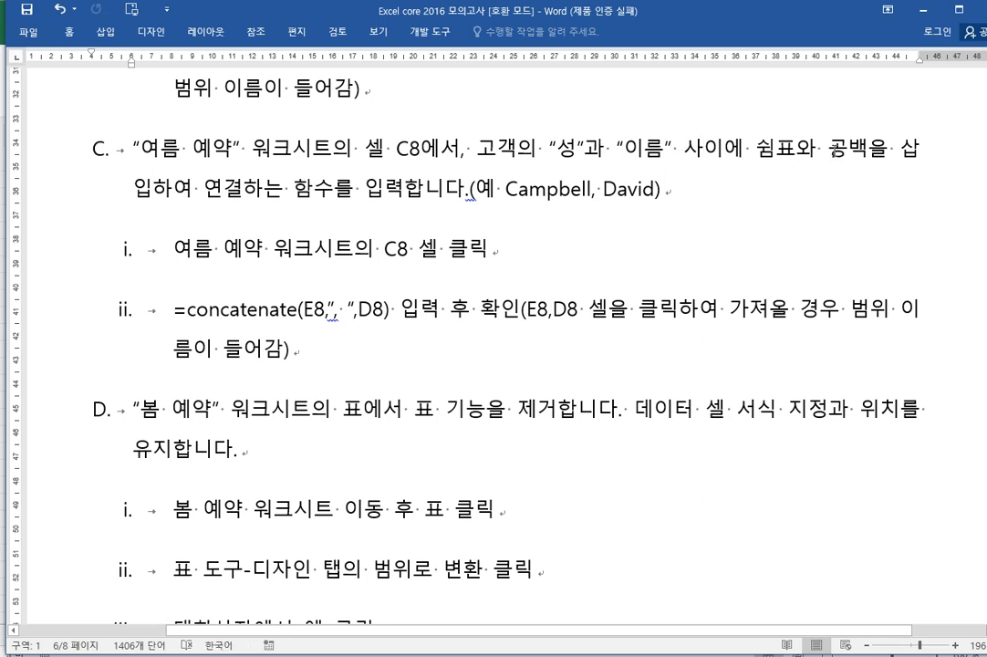
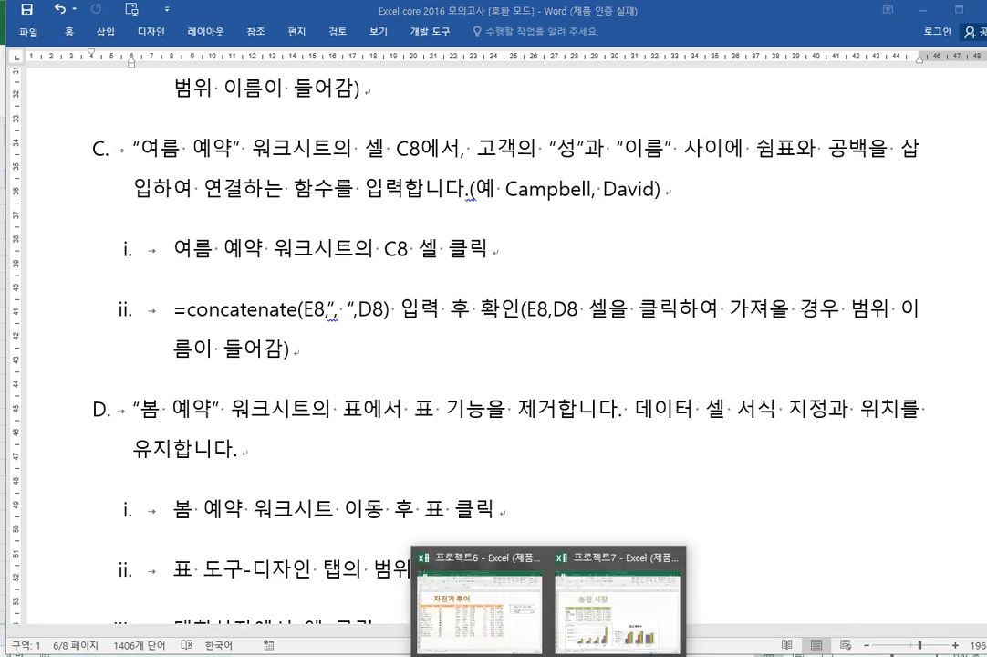
Switch to 프로젝트6 in Excel and locate cell C8 and the 이름 and 성 cells D8 and E8 used by task C.
left_click(522, 638)
left_click(230, 300)
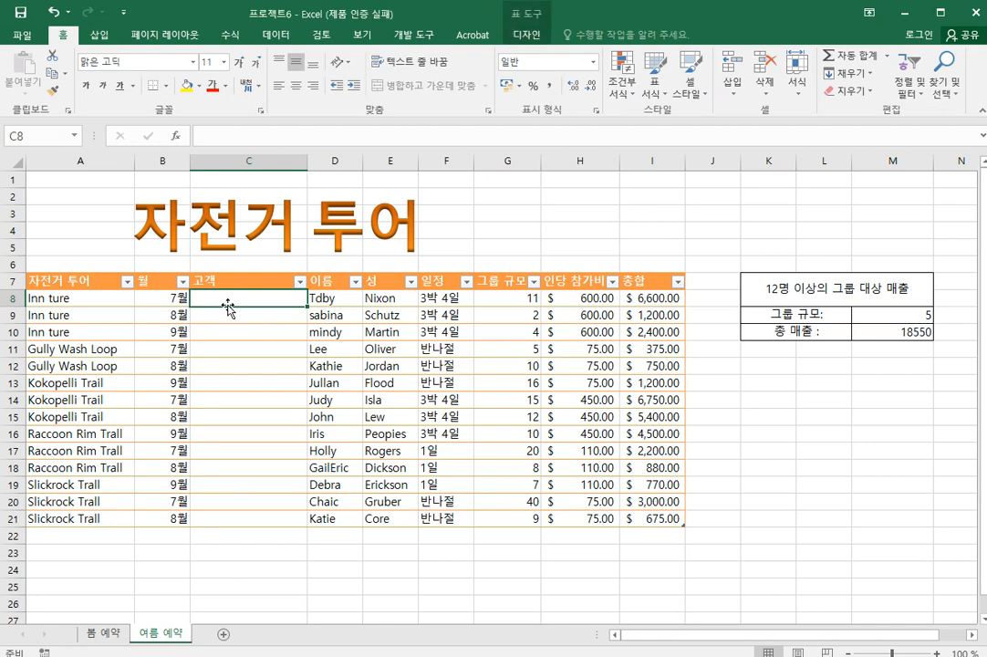
left_click(330, 297)
left_click(404, 299)
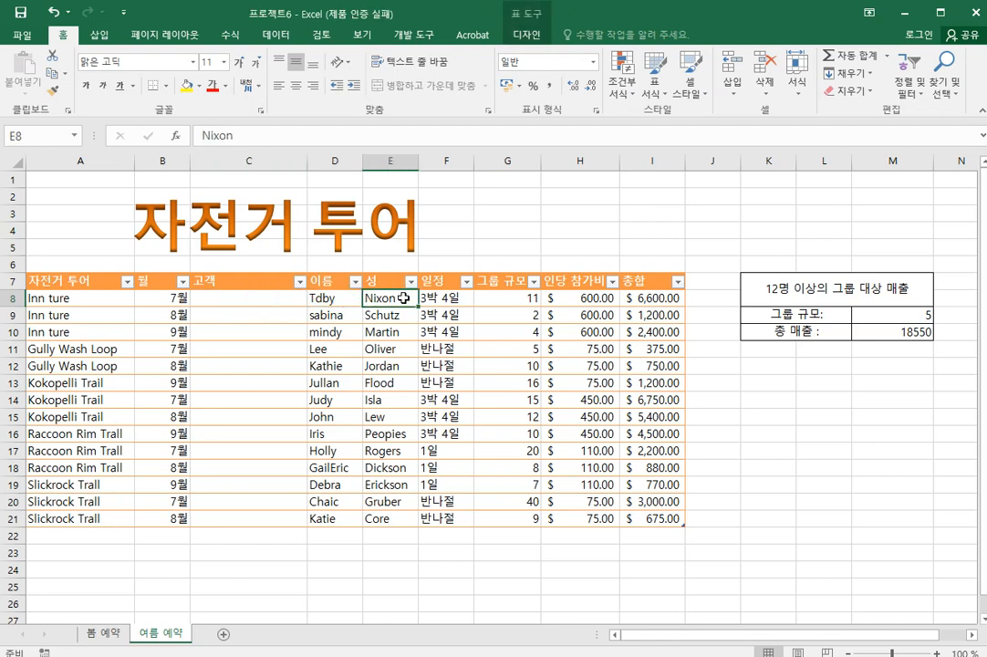
left_click(344, 301)
left_click(384, 303)
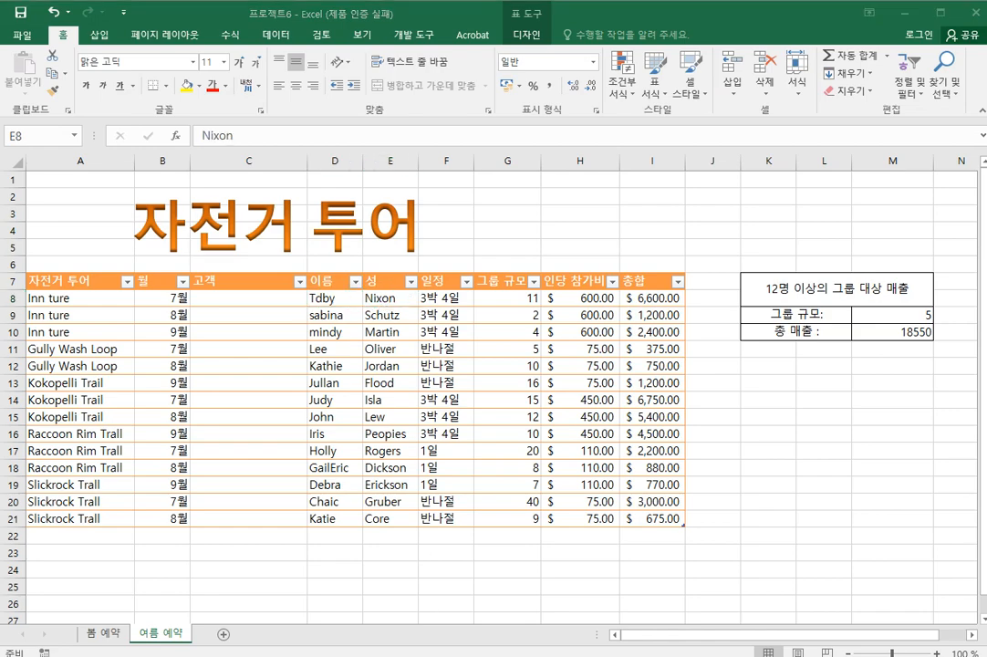
Return to the Word instructions and examine the comma and space separating the two names in task C's example.
key("alt+Tab")
left_click(719, 144)
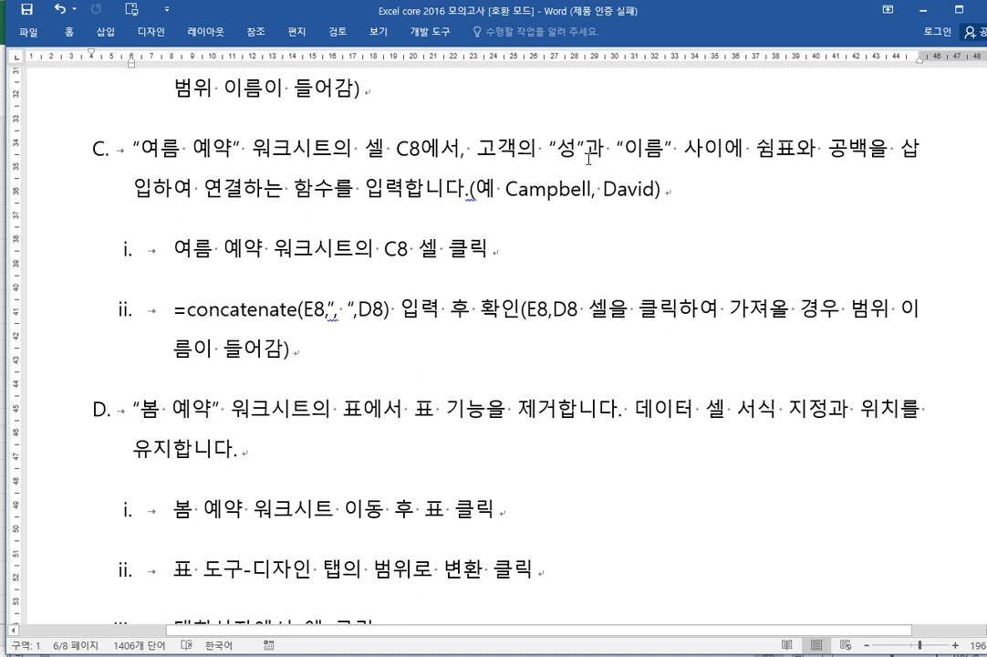
left_click(669, 186)
right_click(593, 187)
left_click(598, 189)
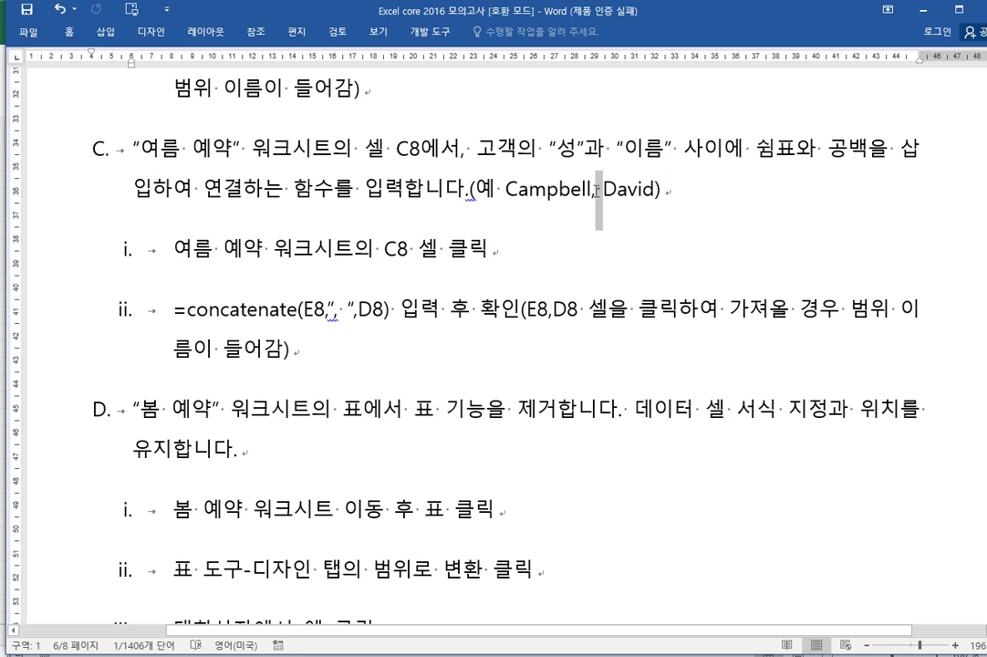
left_click_drag(596, 189, 586, 189)
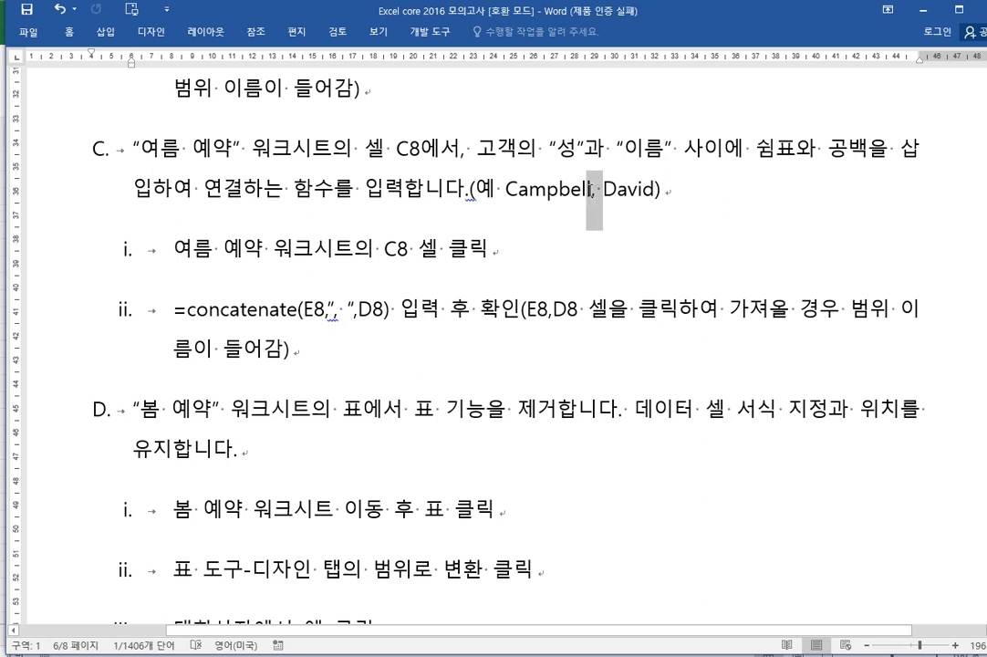
left_click(778, 365)
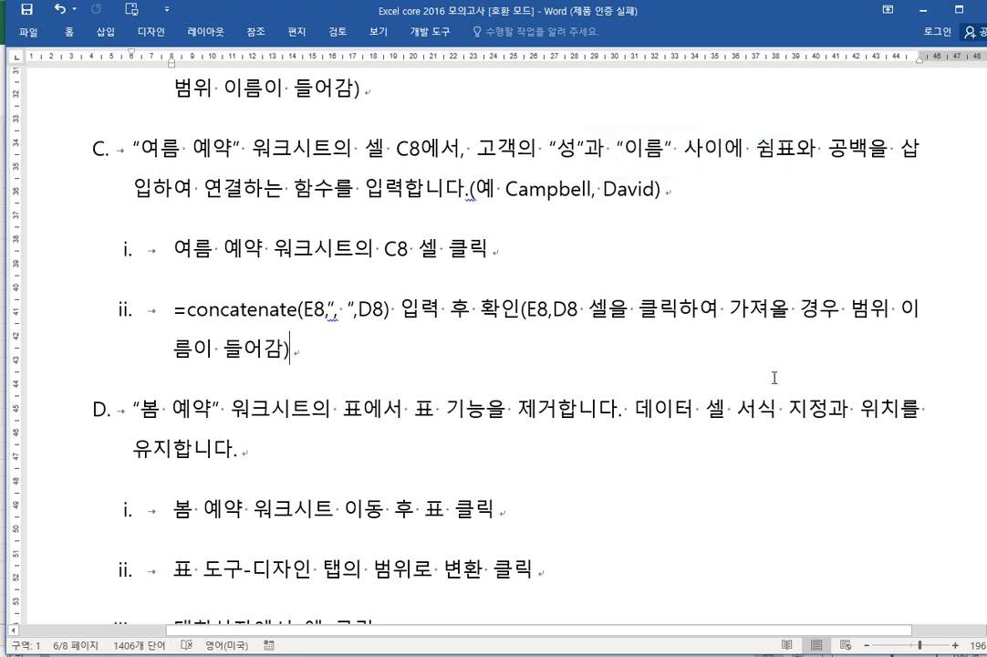
Select cell C8 in the 프로젝트6 workbook and check the function name for task C in the Word instructions.
left_click(547, 656)
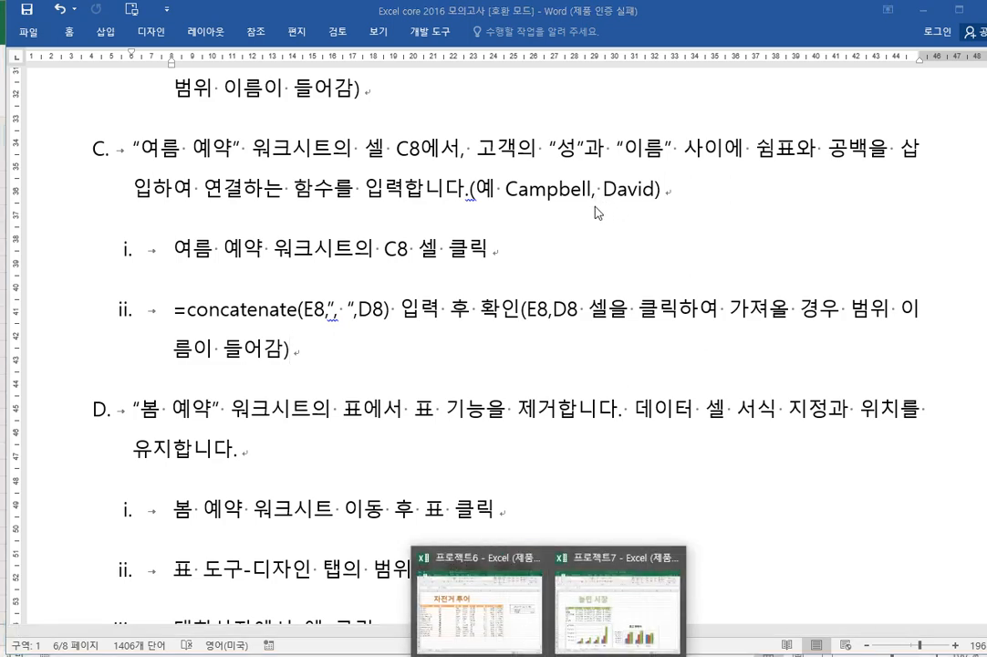
mouse_move(601, 630)
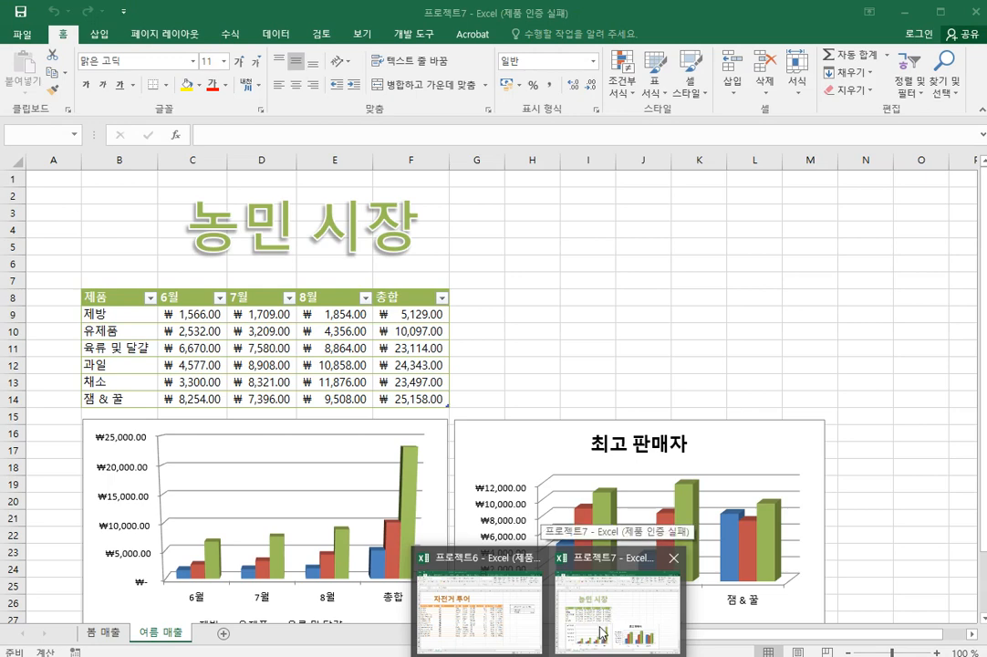
left_click(479, 609)
left_click(209, 296)
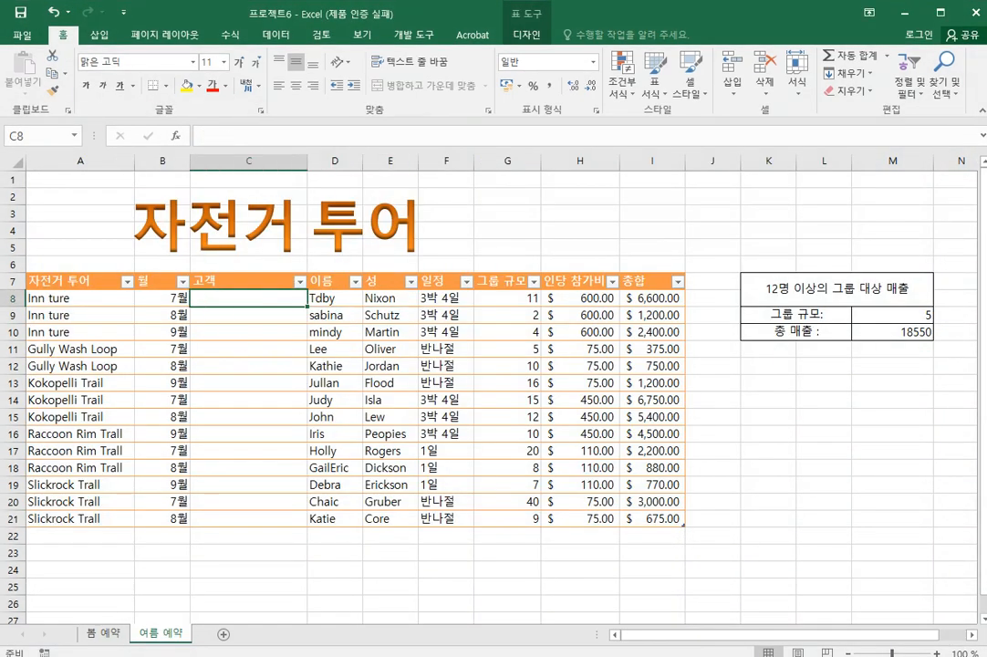
key("alt+Tab")
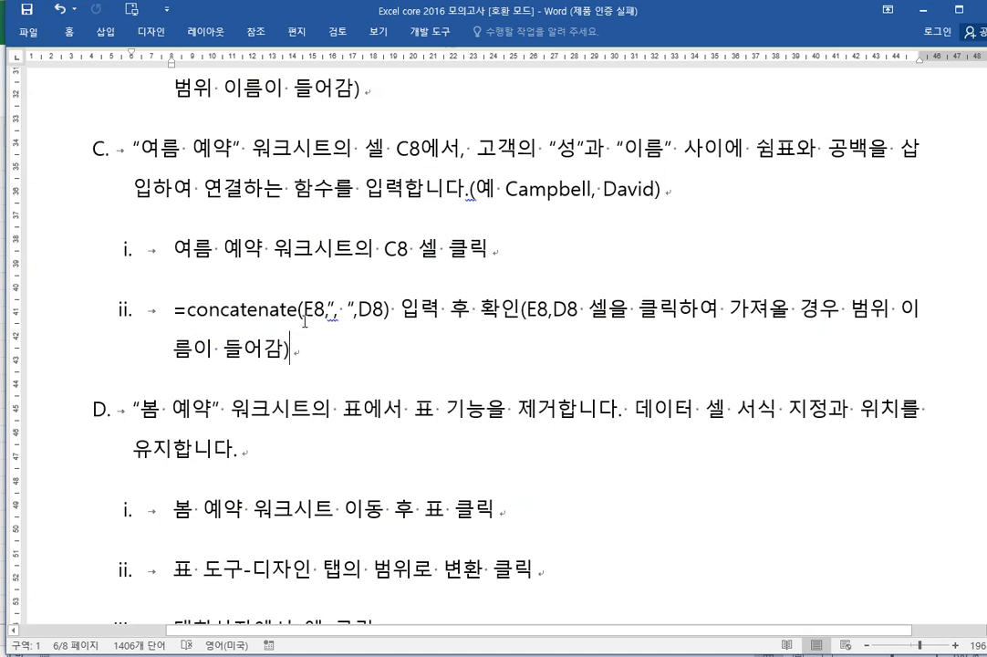
left_click_drag(302, 313, 223, 312)
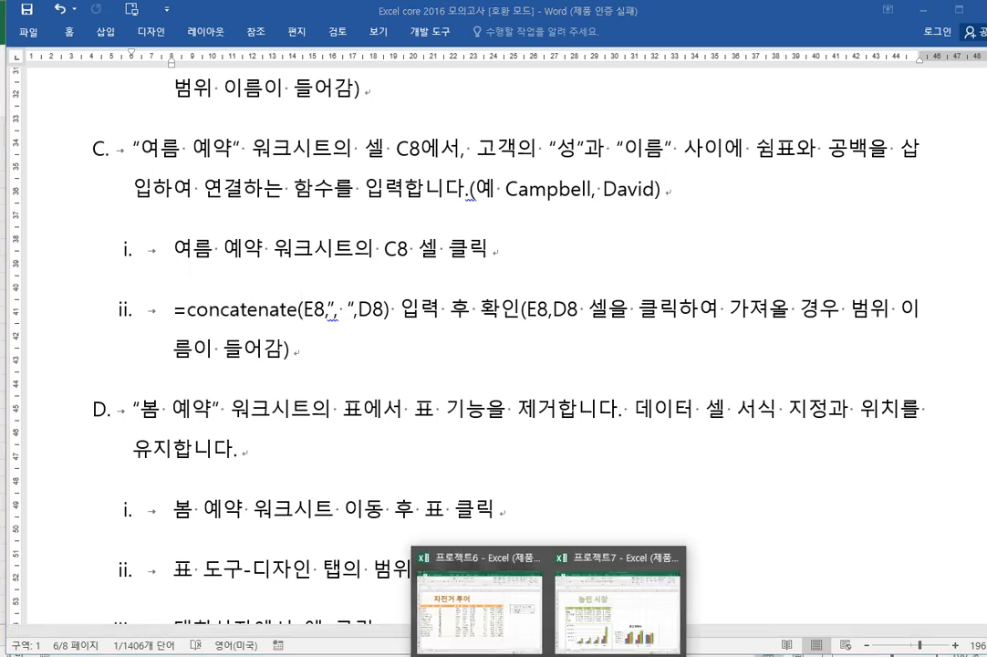
left_click(434, 531)
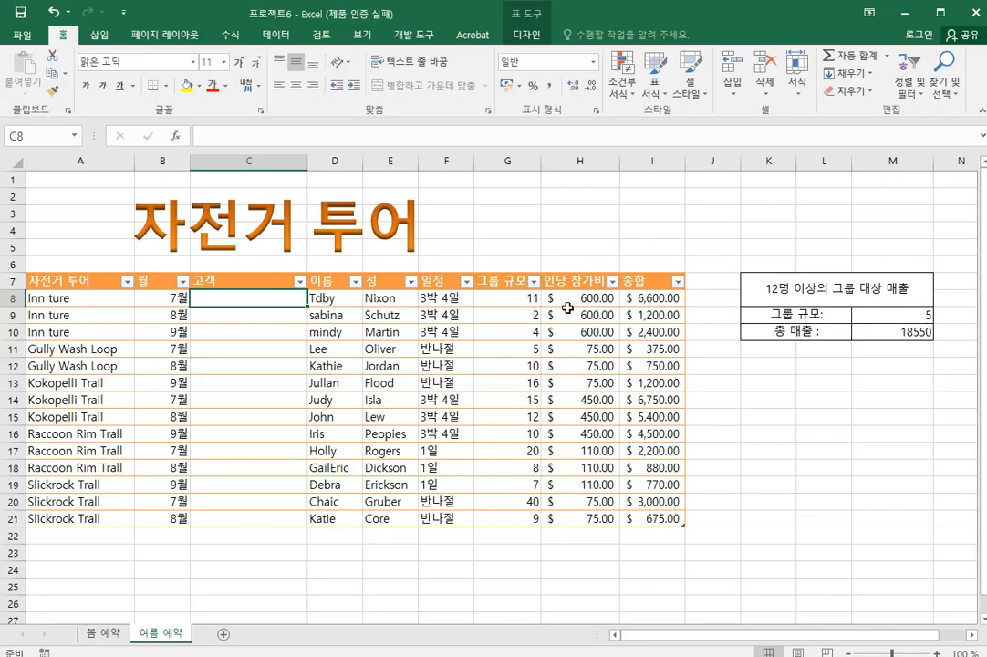
Start inserting a CONCATENATE function in the 고객 cell C8, keeping row 8 of the table uncovered.
left_click(175, 137)
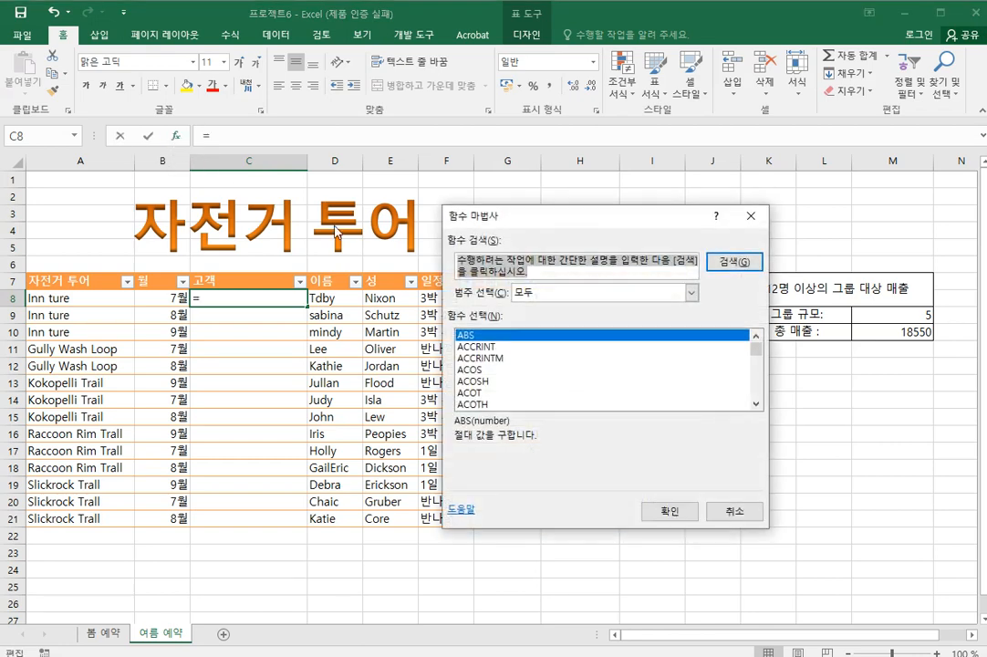
left_click(528, 392)
key("c")
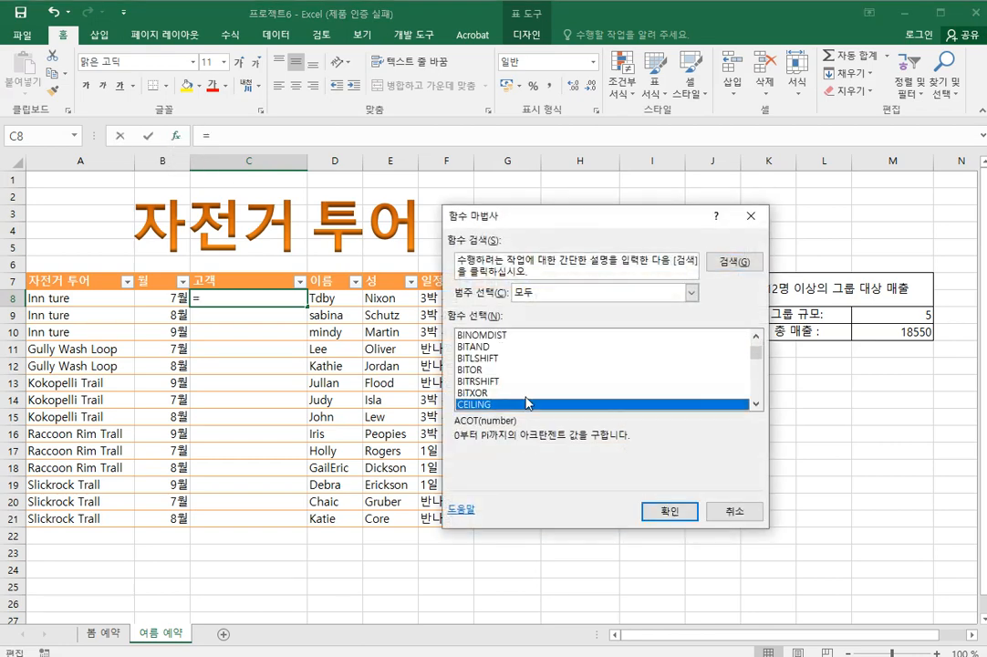
key("o")
key("n")
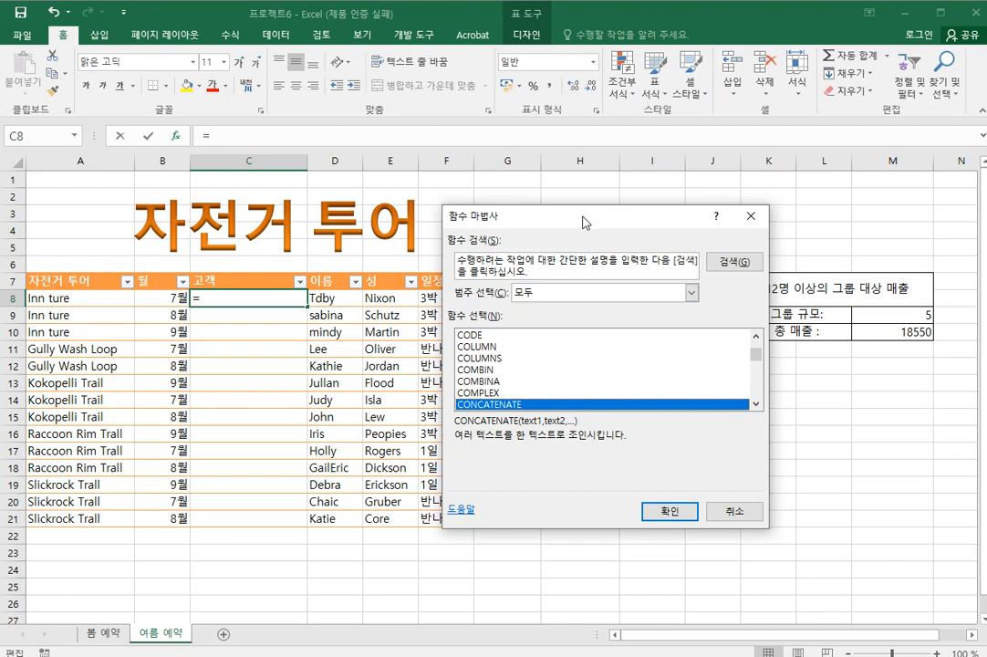
left_click_drag(579, 219, 697, 162)
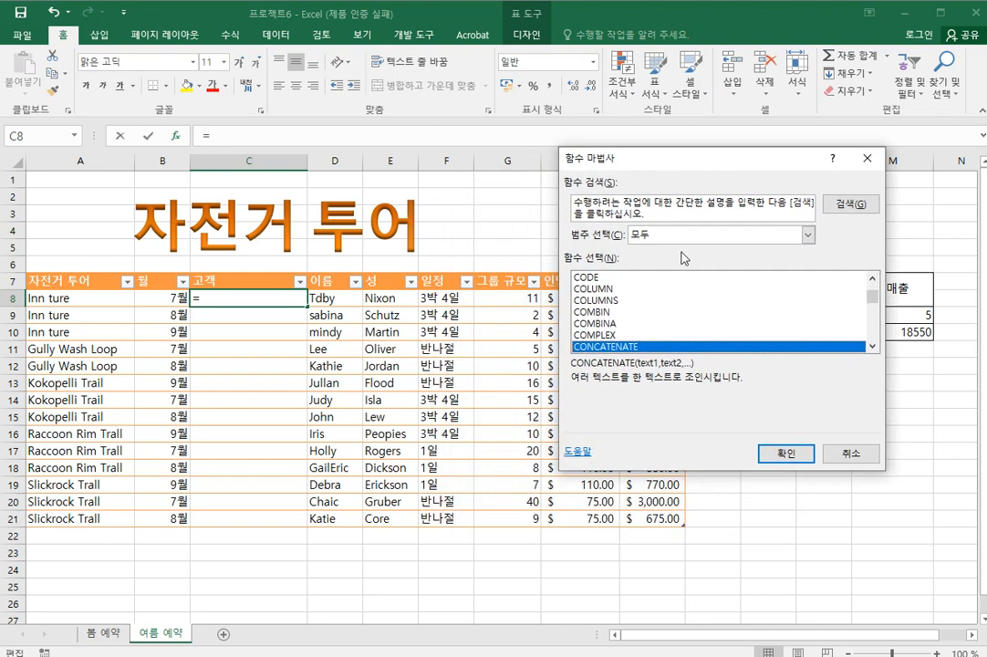
left_click(784, 454)
left_click_drag(585, 170, 655, 159)
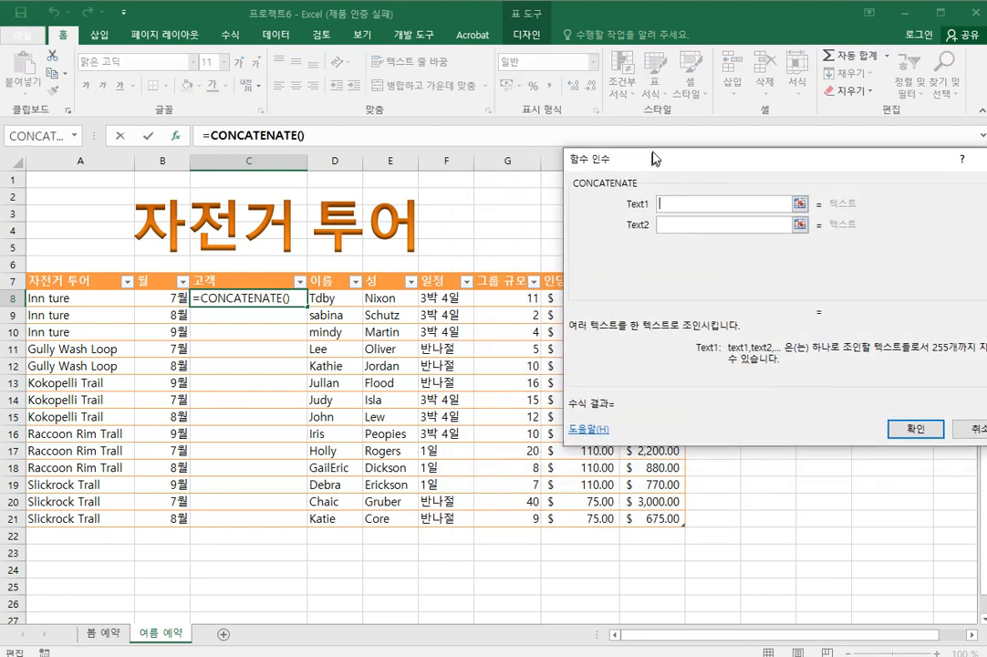
Set CONCATENATE's Text1 to the 이름 cell D8 followed by a comma, and Text2 to a space.
left_click(322, 298)
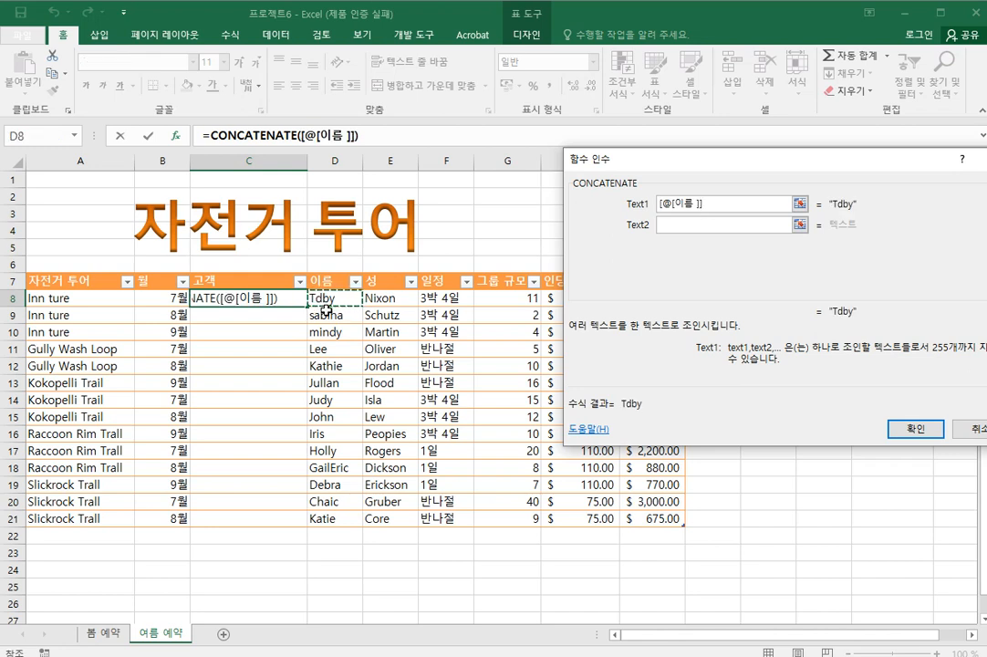
type(",")
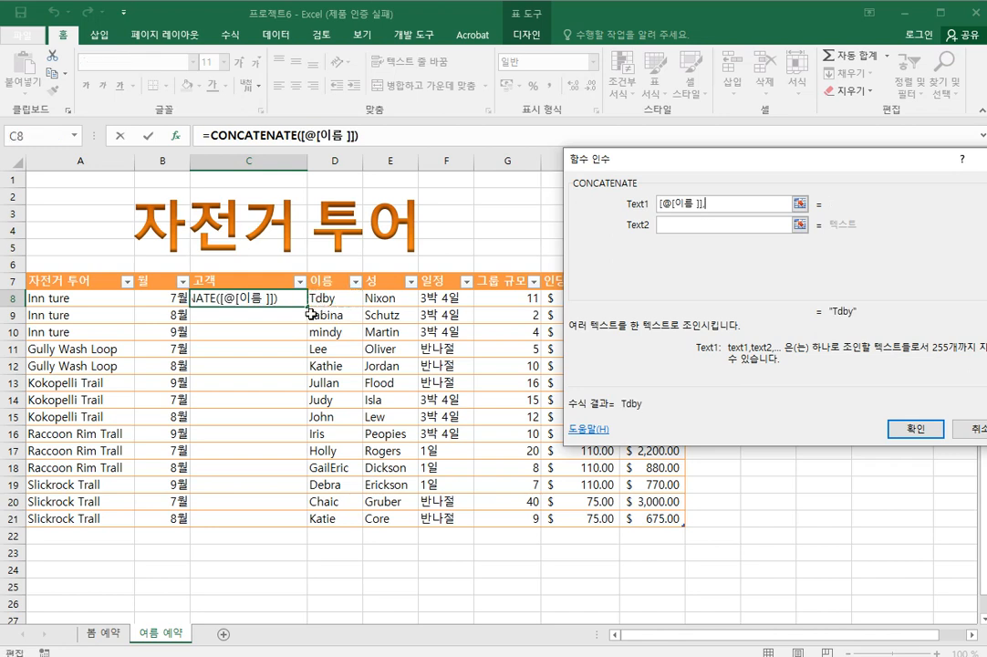
left_click(681, 227)
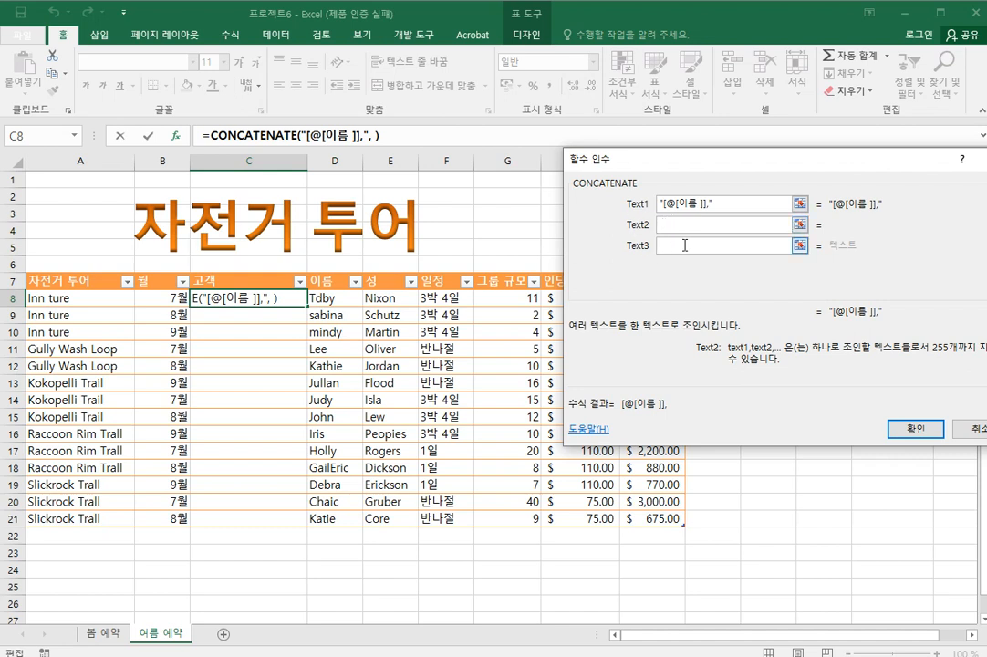
left_click(691, 249)
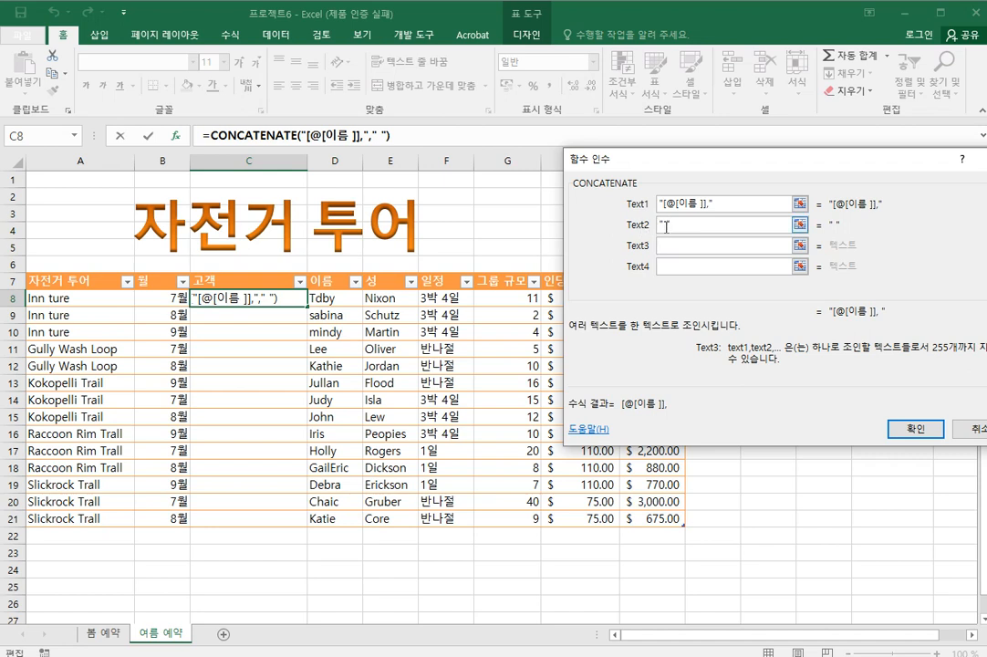
Re-enter Text2 as a quoted space, set Text3 to the 성 cell E8, and apply the function to C8.
left_click(680, 227)
key("BackSpace")
key("BackSpace")
key("BackSpace")
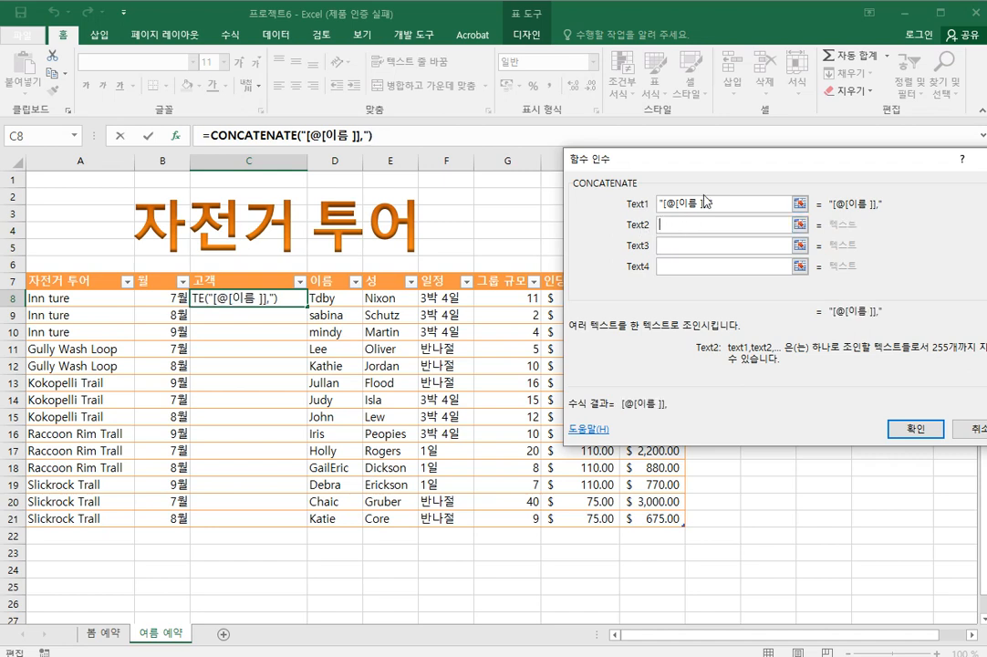
type("\" \"")
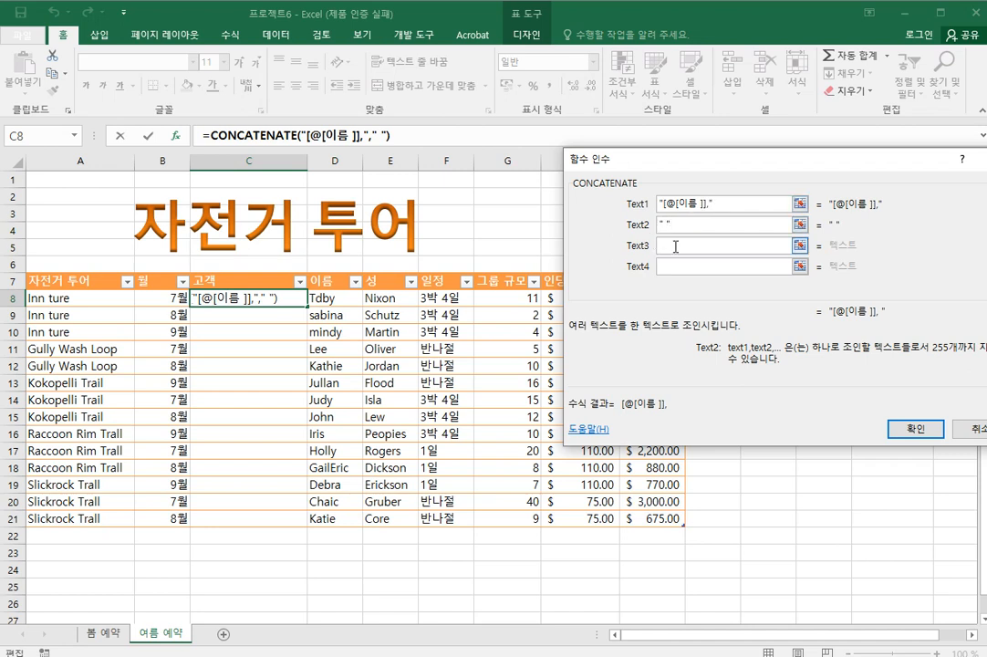
left_click(387, 298)
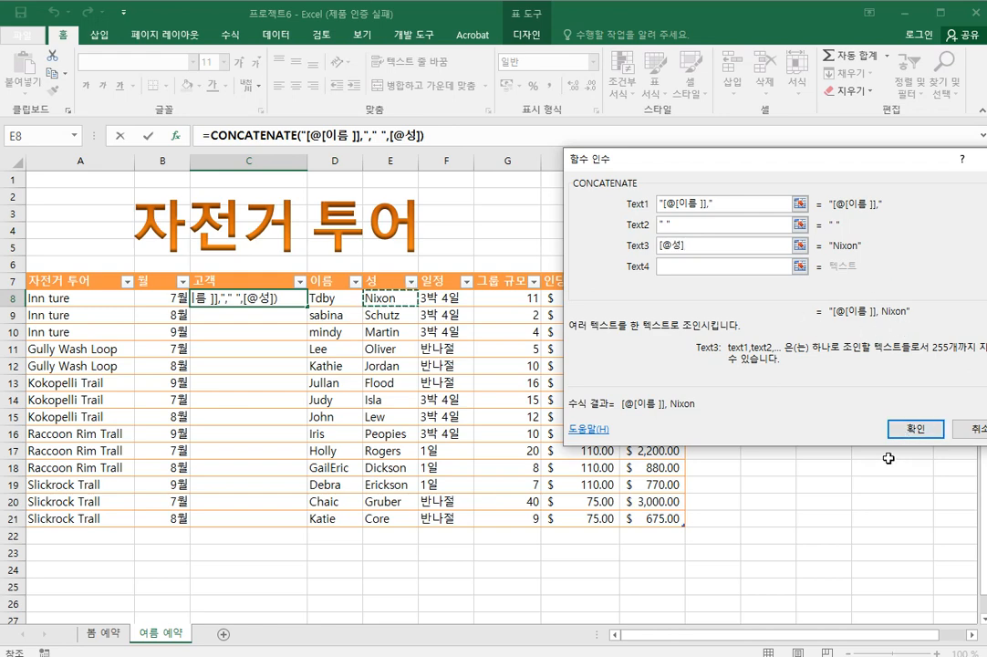
left_click(905, 434)
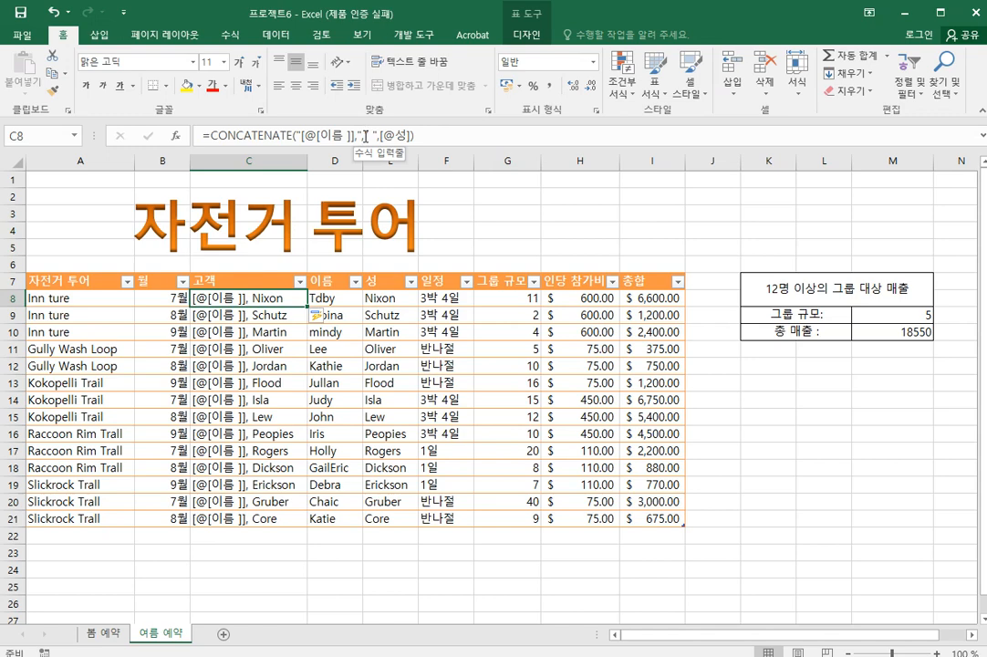
Try to change the C8 formula to =CONCATENATE("[@[이름 ]]" ",[@성]) by removing the closing quote and commas after the 이름 reference.
left_click(413, 136)
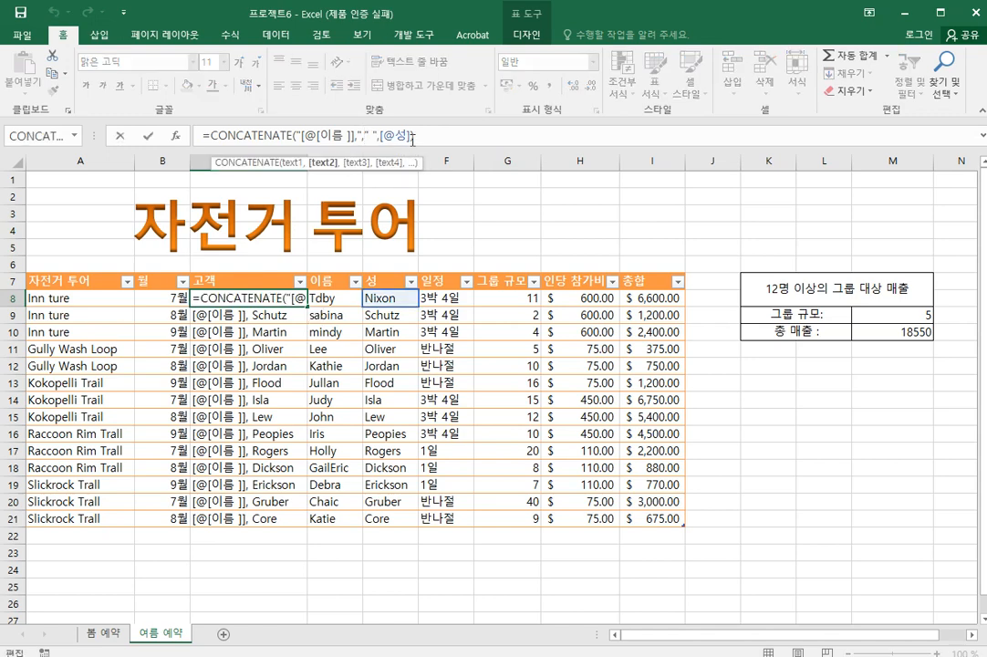
type(")")
key("Left")
key("Left")
key("Left")
key("Left")
key("Left")
key("Left")
key("Left")
key("Left")
key("Left")
key("BackSpace")
key("BackSpace")
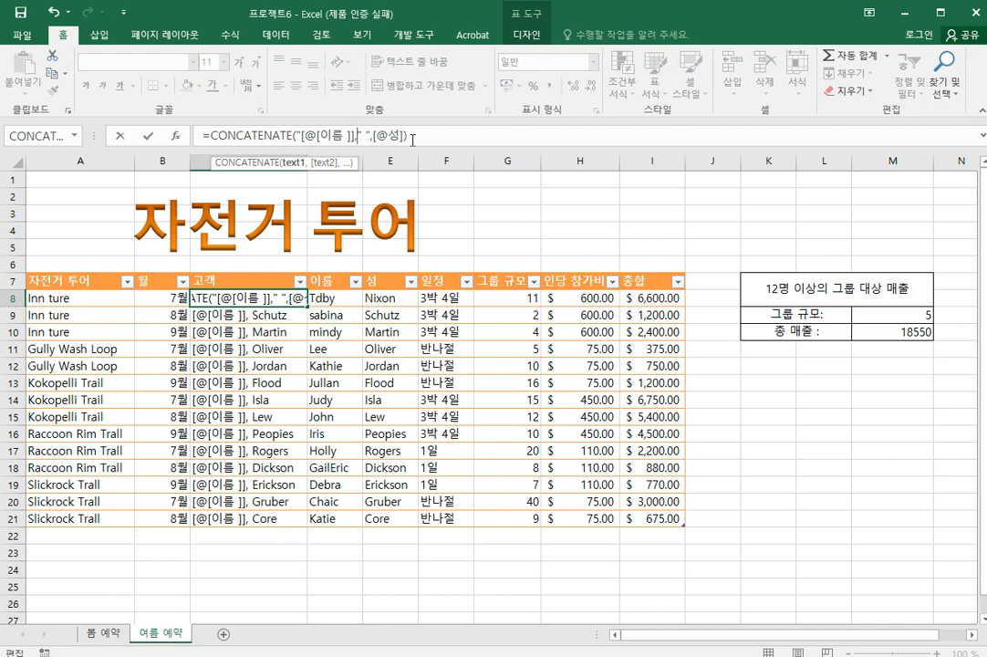
key("BackSpace")
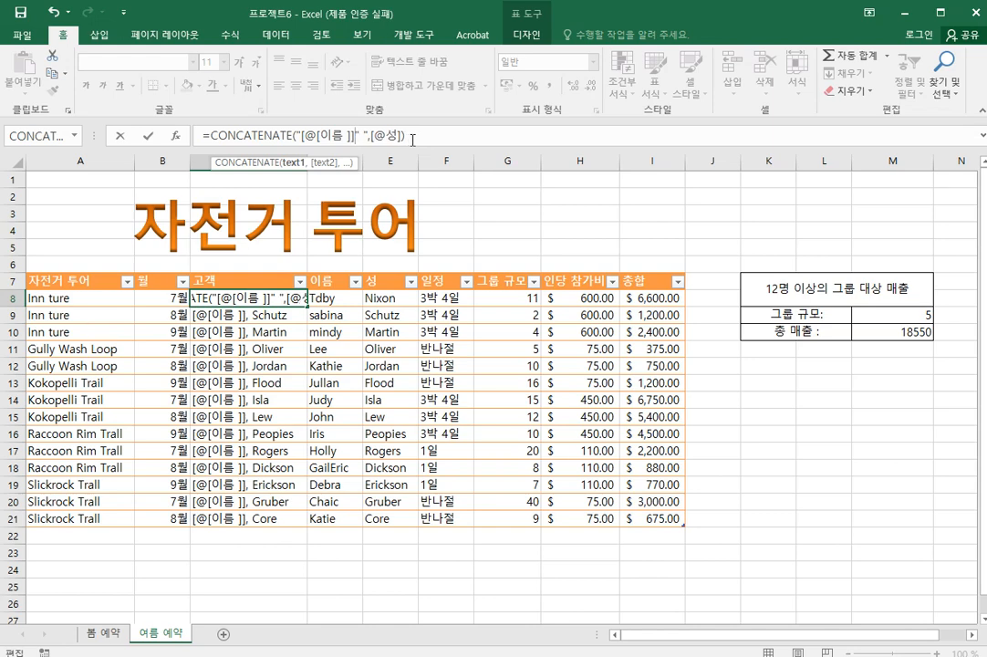
key("Return")
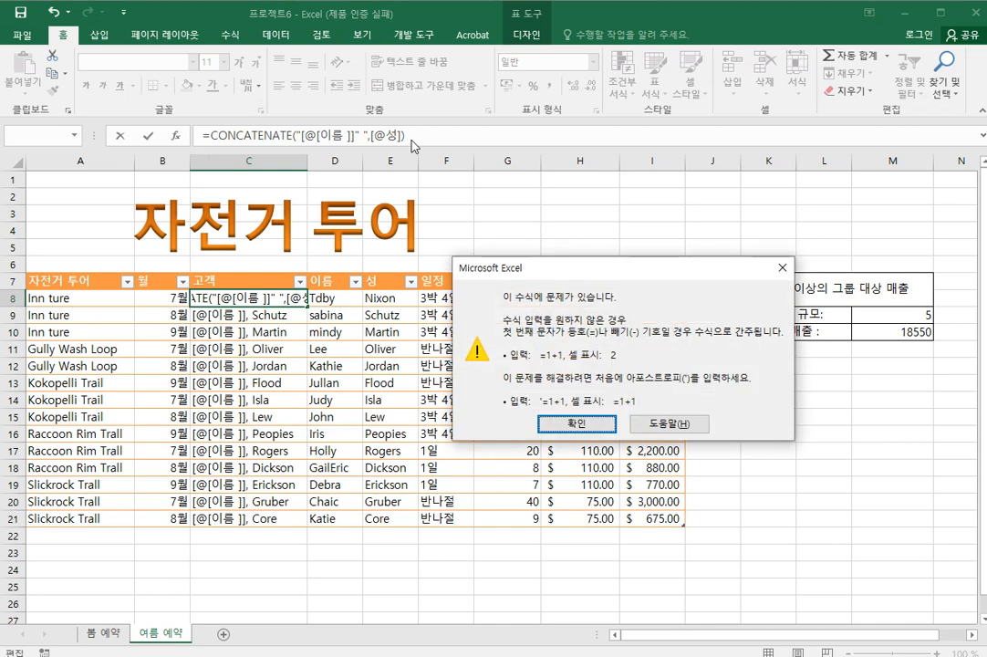
left_click(573, 428)
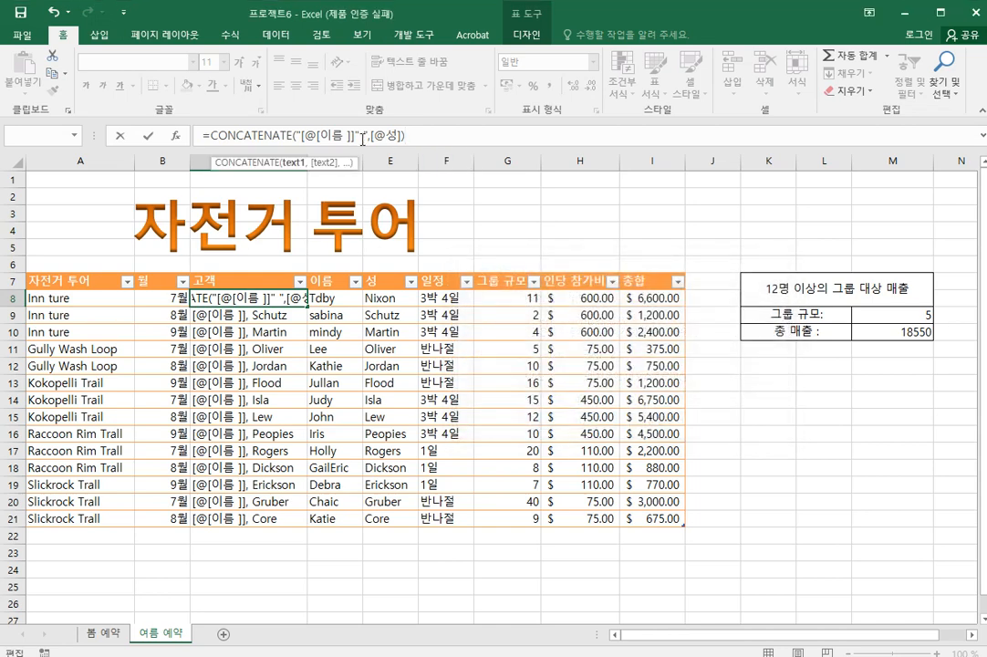
Try to change the C8 formula to =CONCATENATE("[@[이름 ]],[@성]) by removing the quotes and space after the 이름 reference.
left_click(175, 136)
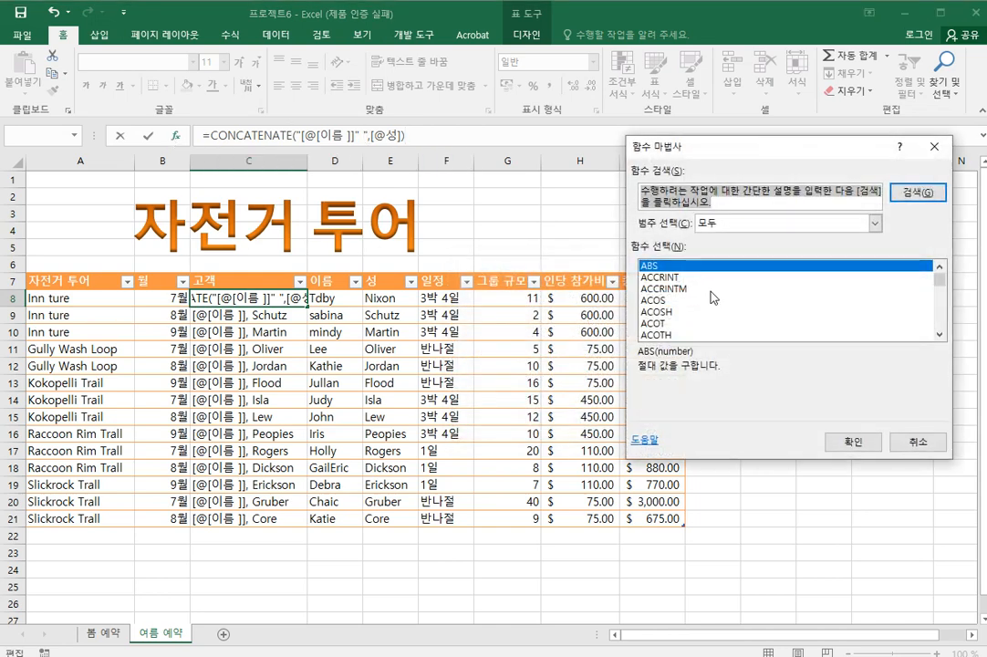
left_click(918, 445)
left_click(356, 135)
key("BackSpace")
key("BackSpace")
key("BackSpace")
key("BackSpace")
key("BackSpace")
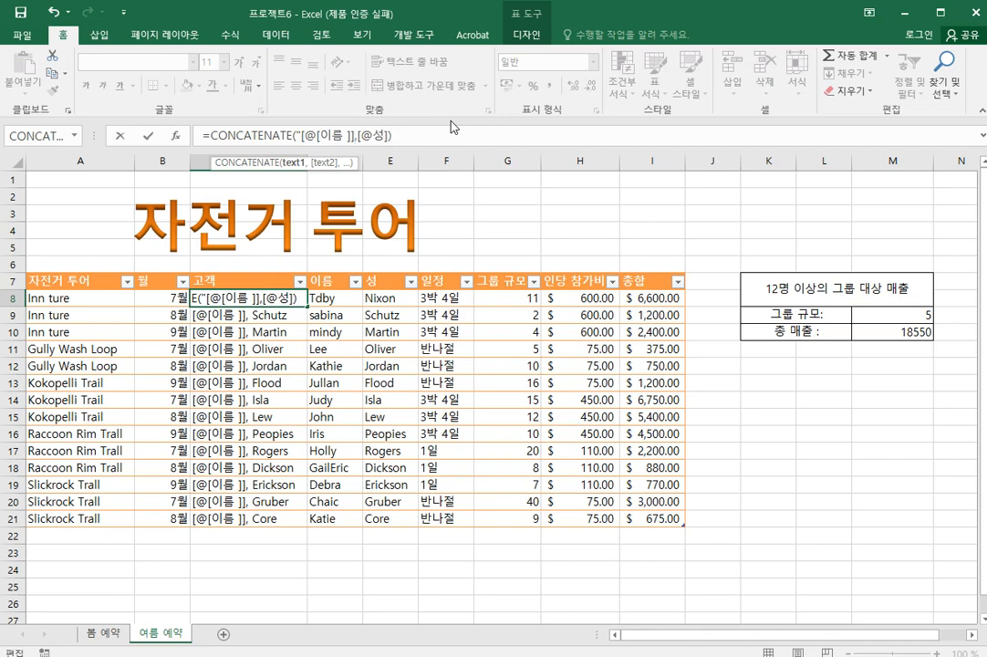
key("Return")
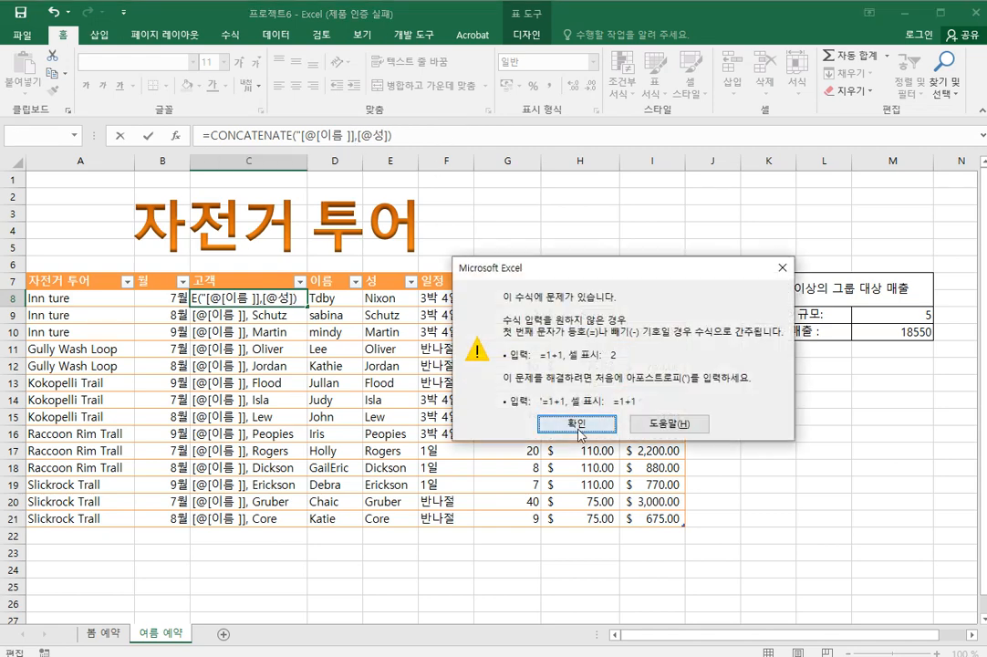
left_click(577, 427)
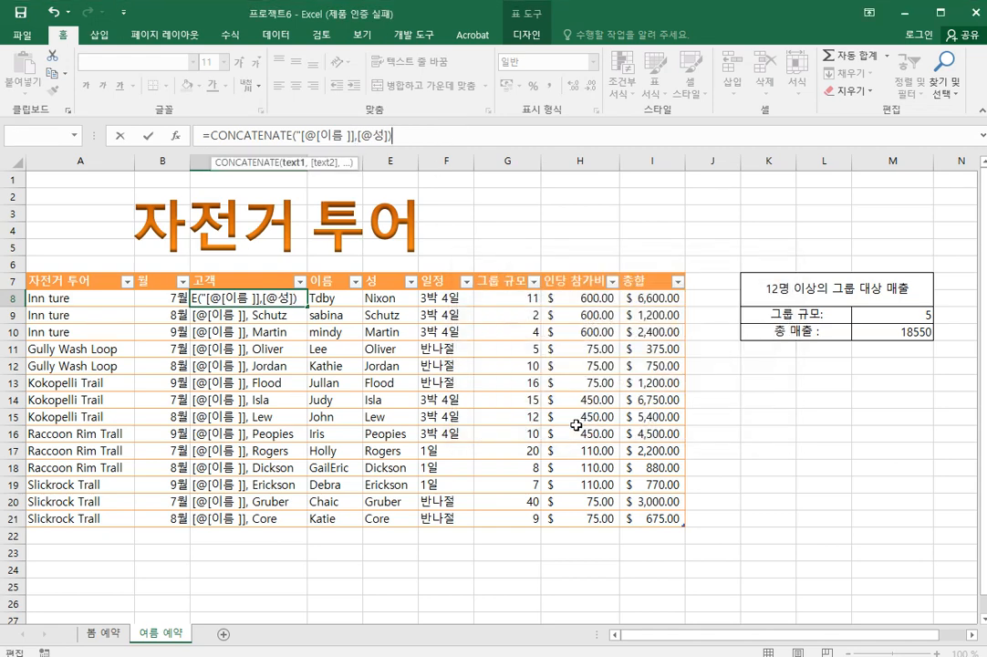
Try adding a quotation mark before the 성 reference, making the C8 formula =CONCATENATE("[@[이름 ]],"[@성]).
left_click(357, 135)
type("\"")
key("Return")
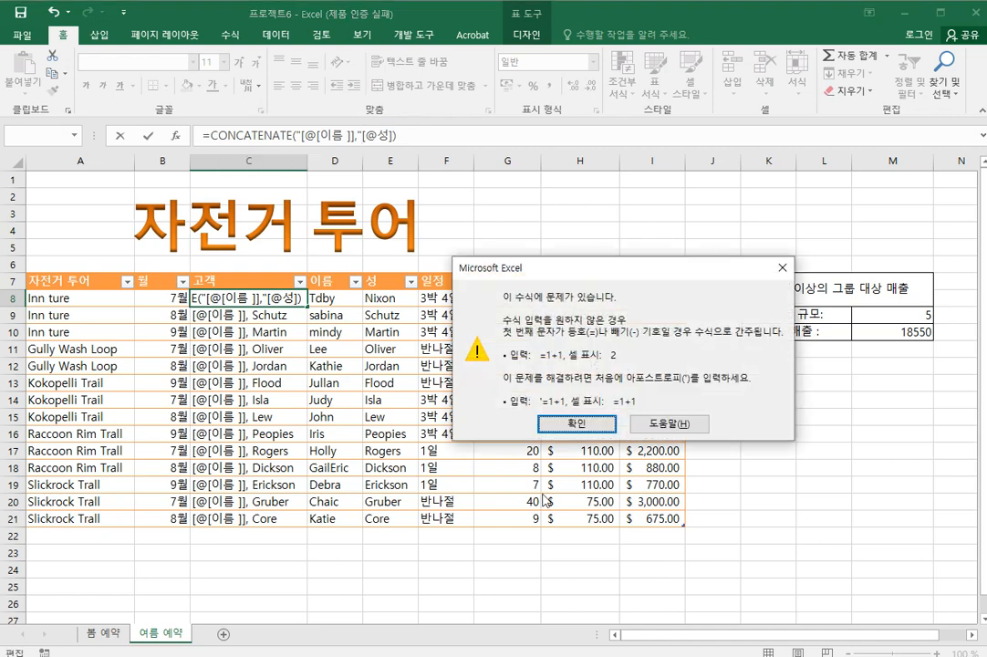
left_click(573, 425)
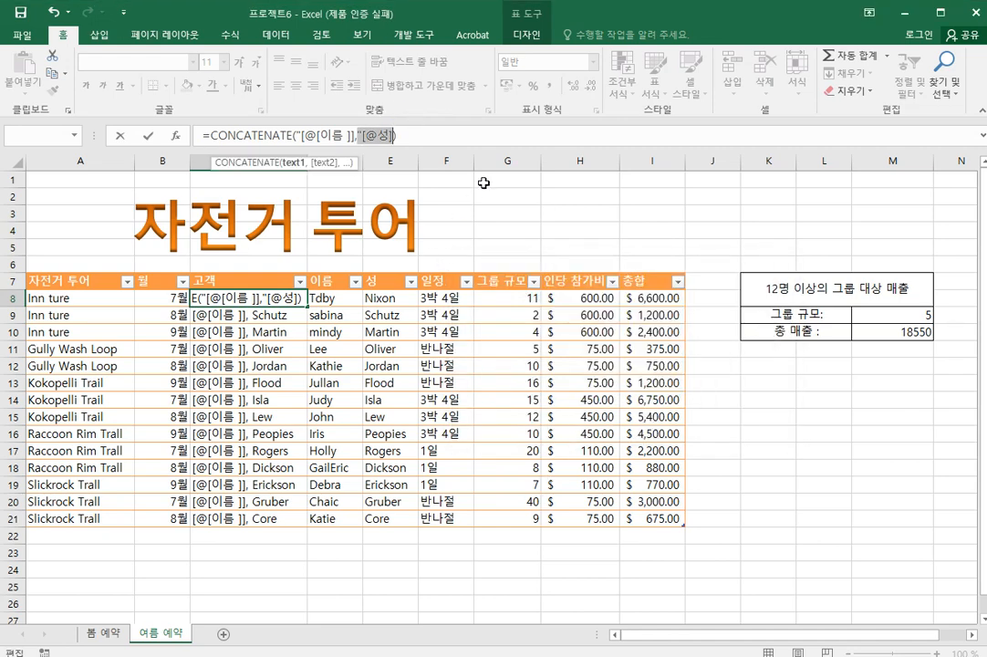
Reopen the CONCATENATE function arguments for C8 and clear the whole Text1 entry.
left_click(176, 136)
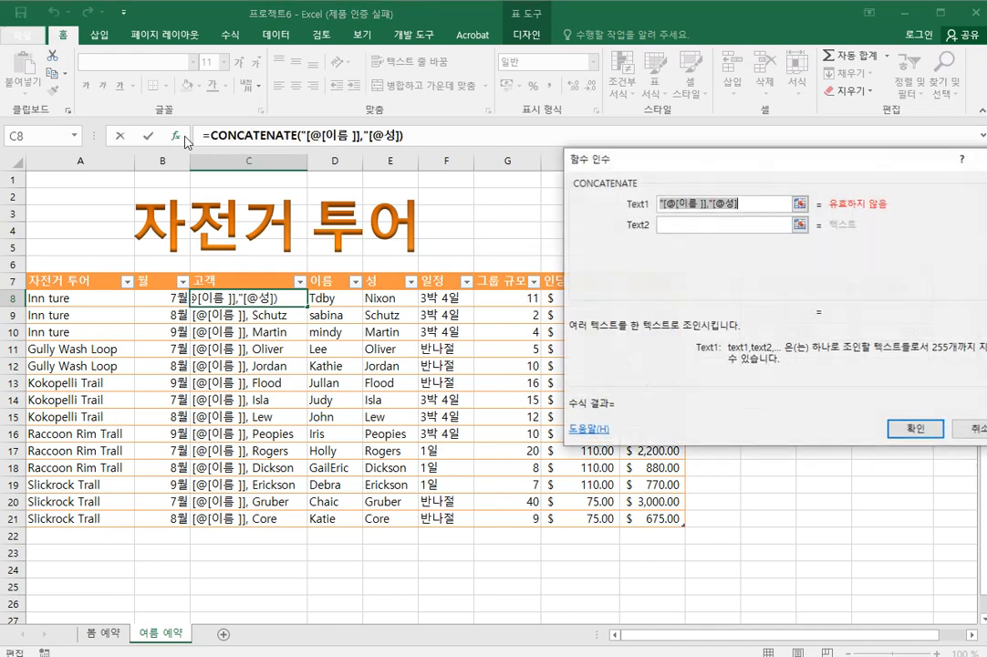
left_click(761, 207)
key("BackSpace")
key("BackSpace")
key("BackSpace")
key("BackSpace")
key("BackSpace")
key("BackSpace")
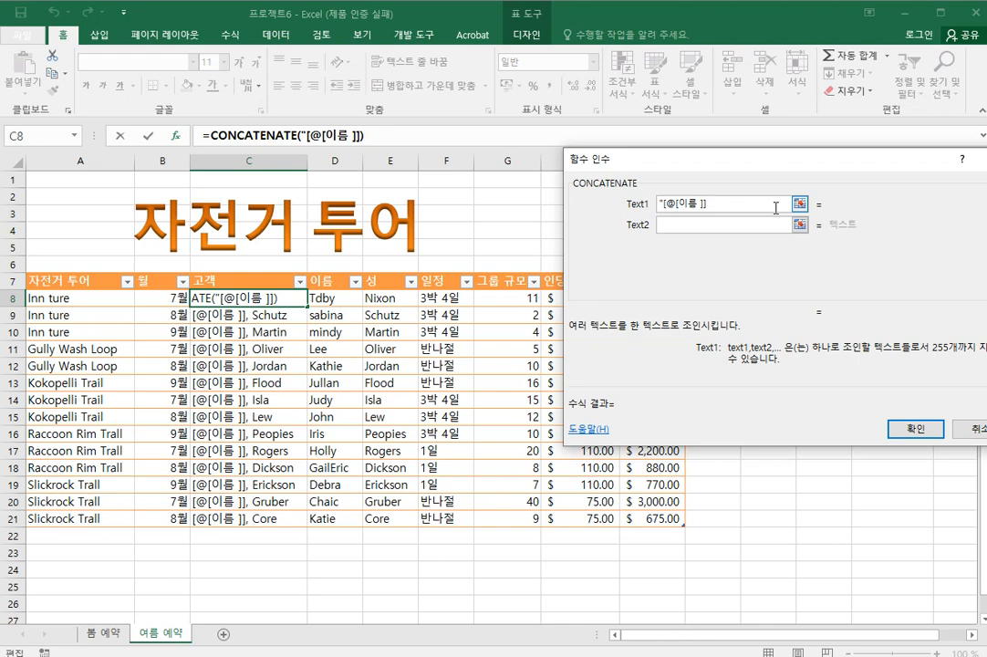
key("BackSpace")
key("BackSpace")
key("BackSpace")
key("BackSpace")
key("BackSpace")
key("BackSpace")
key("BackSpace")
key("BackSpace")
key("BackSpace")
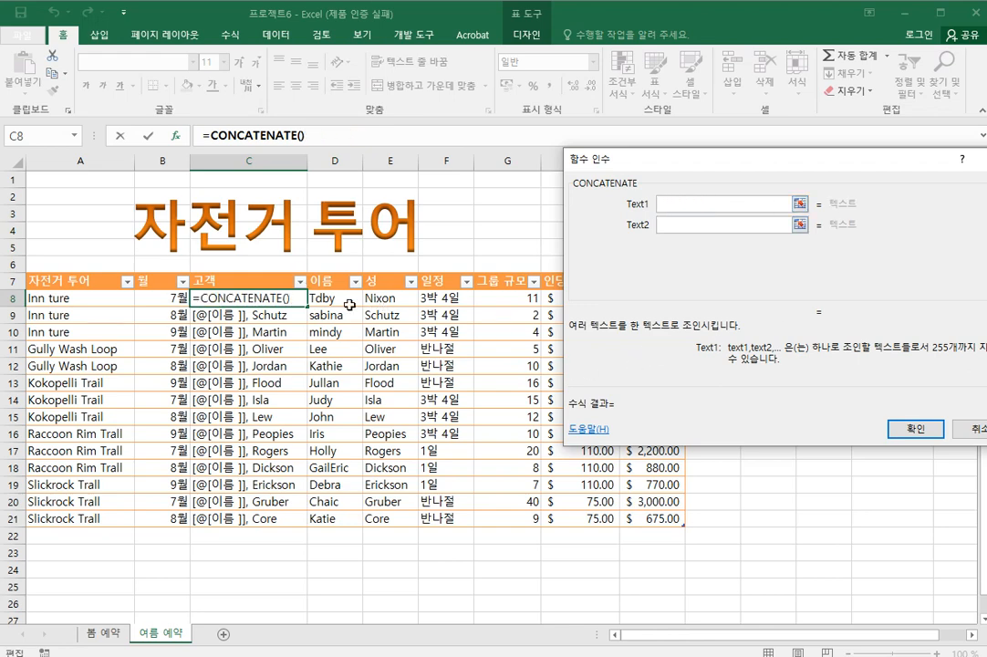
Set CONCATENATE's Text1 to the 이름 cell D8 and Text2 to a comma.
left_click(378, 297)
left_click(687, 225)
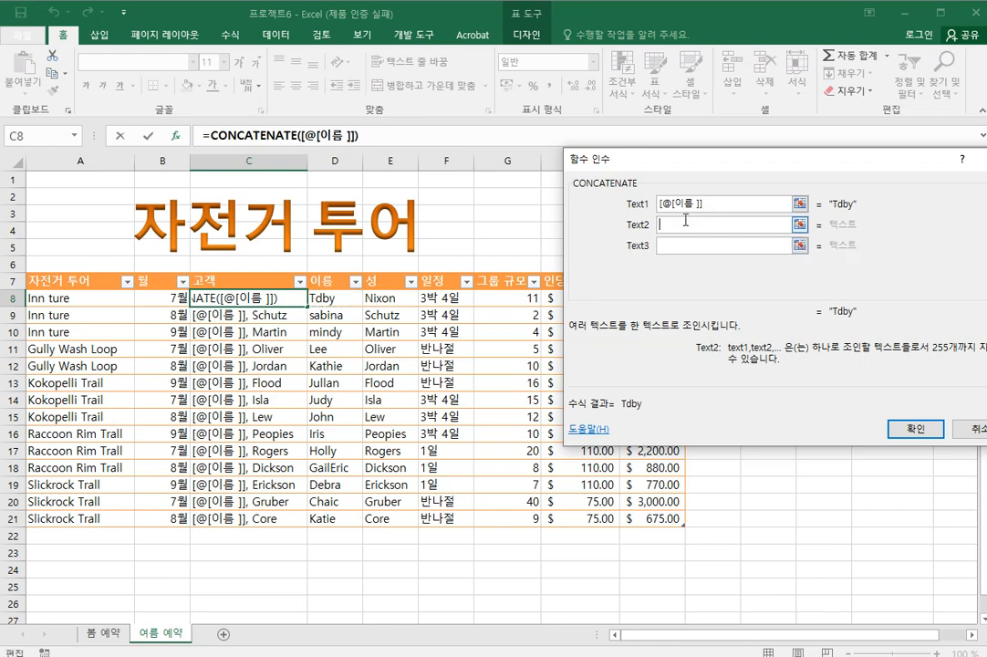
type(",")
key("BackSpace")
left_click(672, 246)
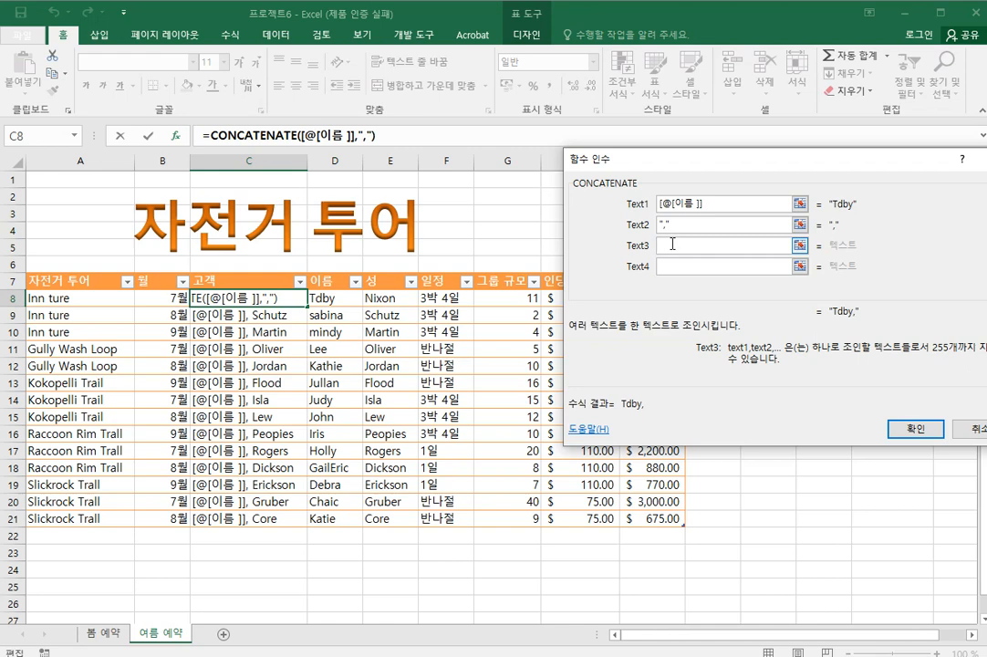
Set Text4 to the 성 cell E8 and Text3 to a quoted space, and apply the CONCATENATE function to C8.
left_click(388, 298)
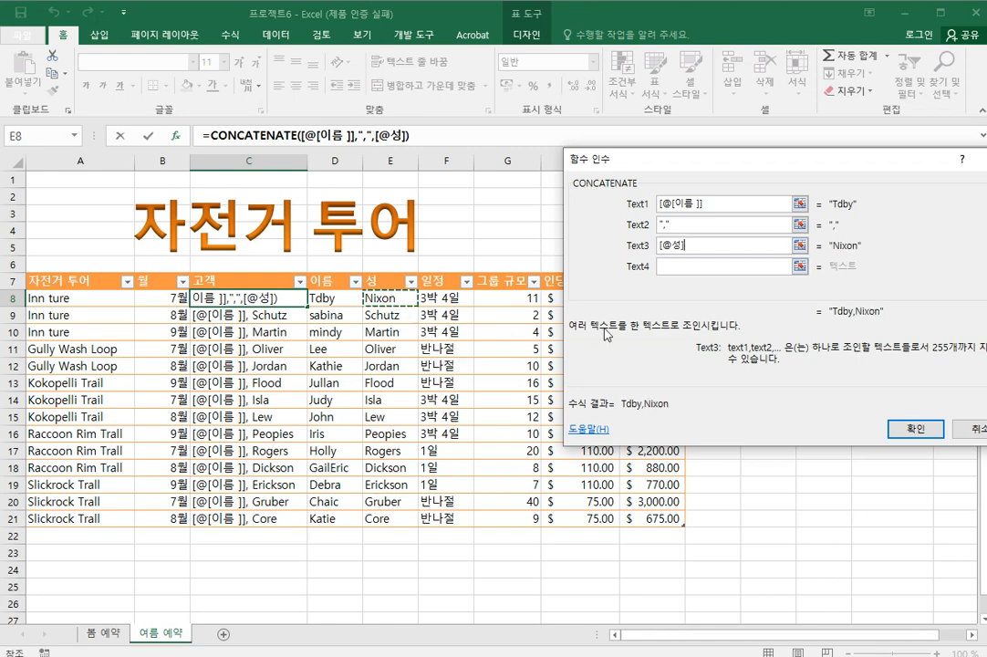
left_click(723, 265)
left_click(388, 297)
key("shift+Tab")
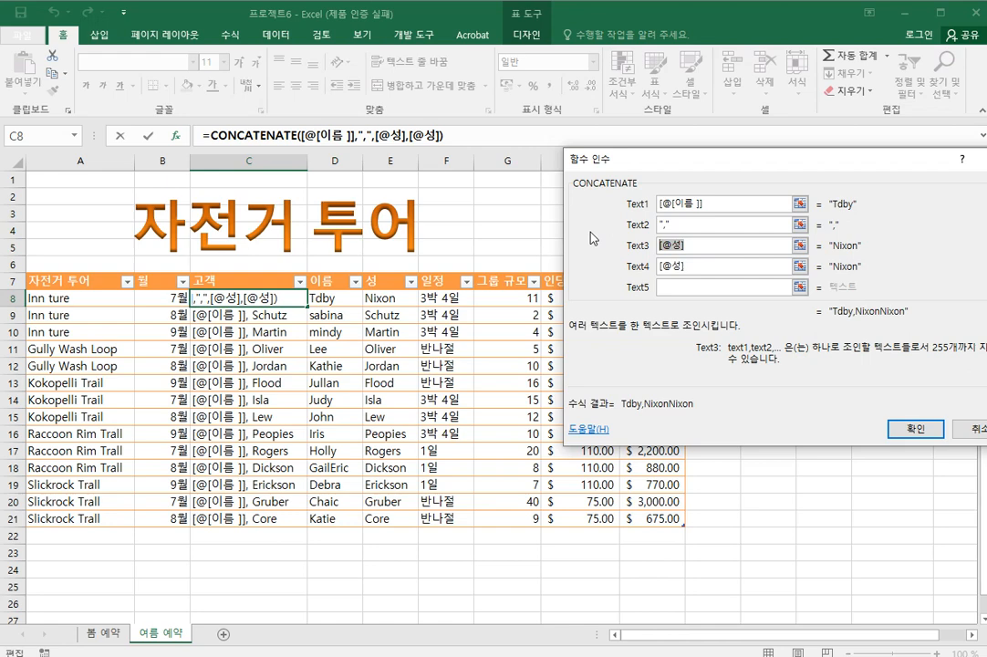
key("Delete")
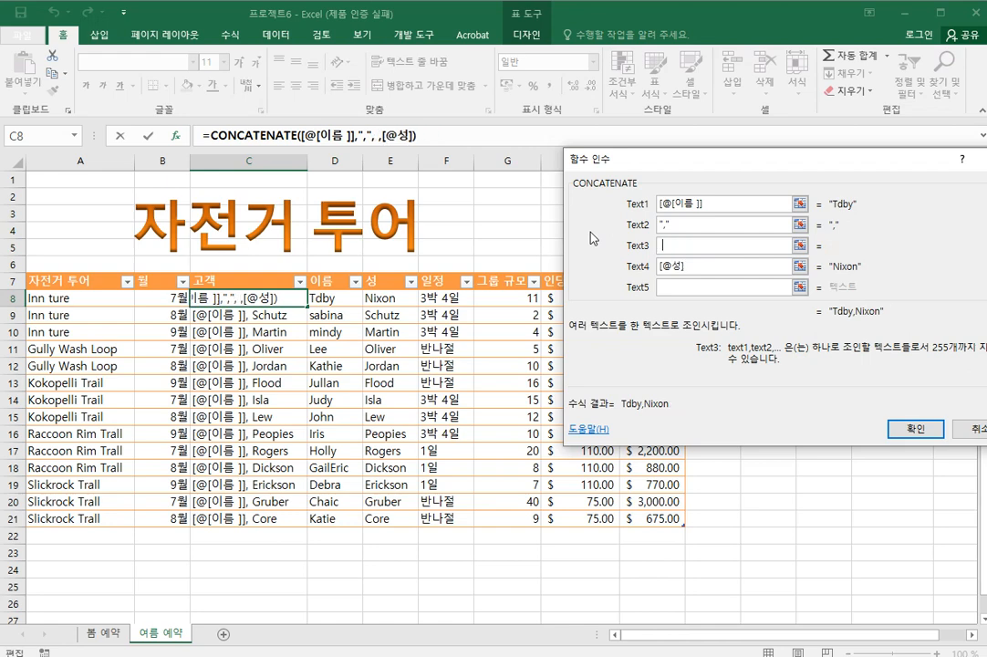
type("\"")
key("BackSpace")
type("\" \"")
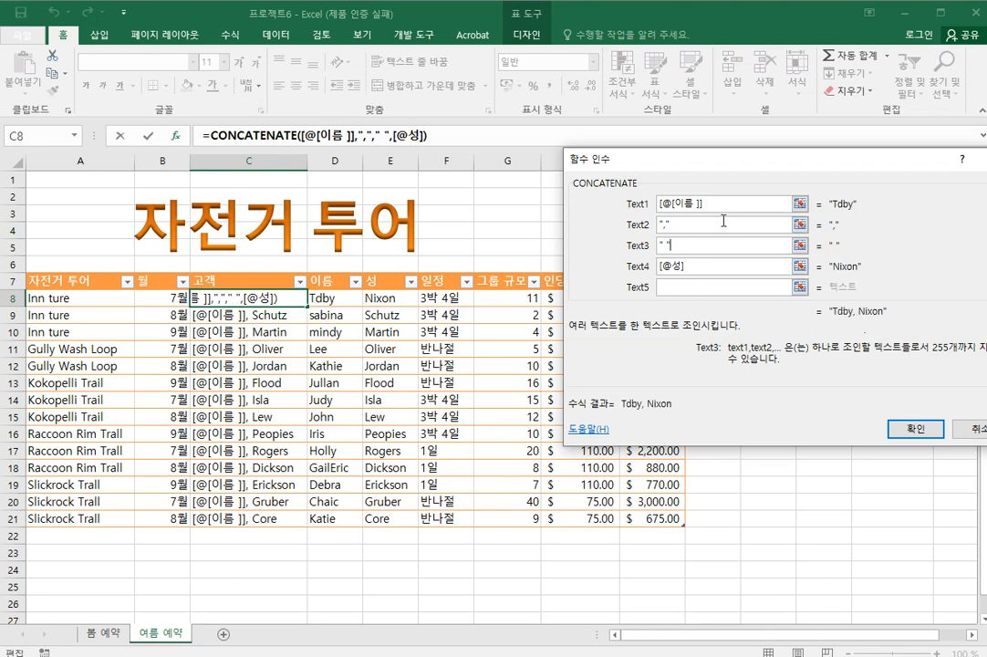
key("shift+Tab")
key("Tab")
left_click(915, 428)
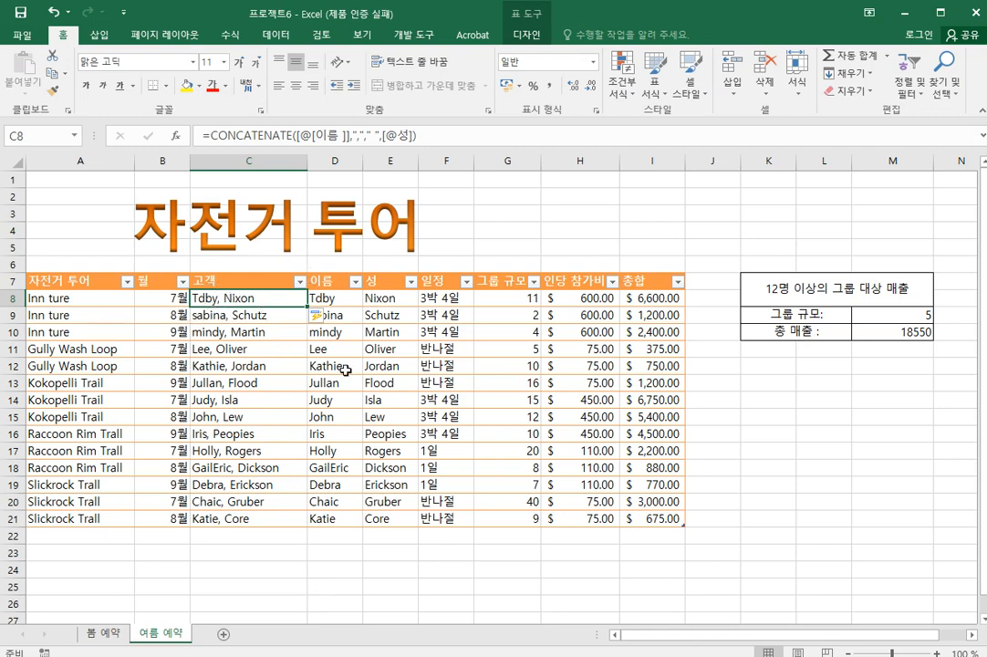
Switch to the Word exam document and read task D about removing the table functionality on the 봄 예약 sheet.
key("alt+Tab")
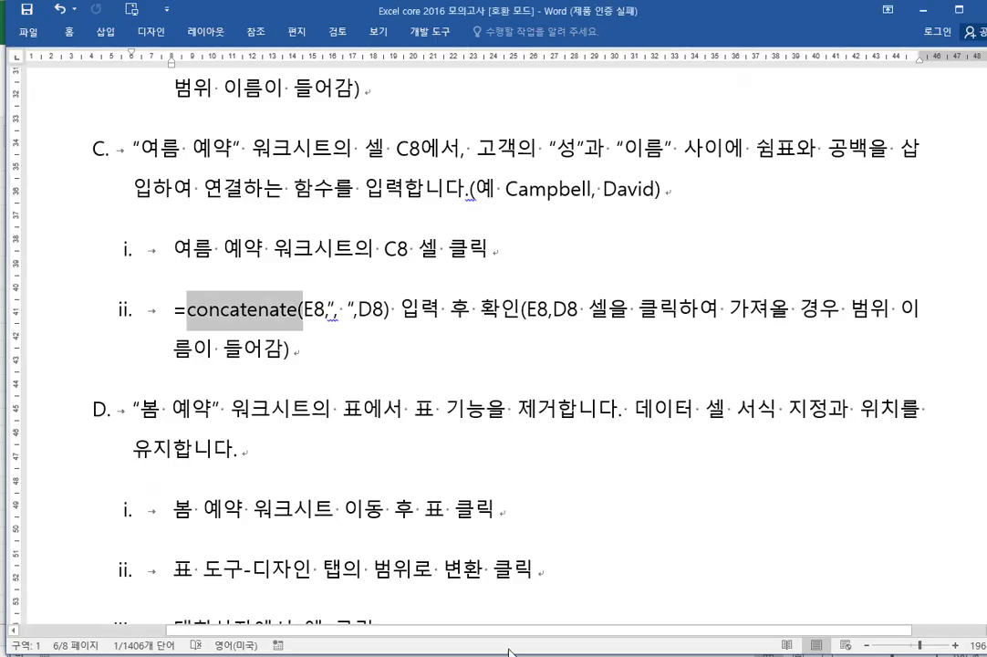
left_click(492, 385)
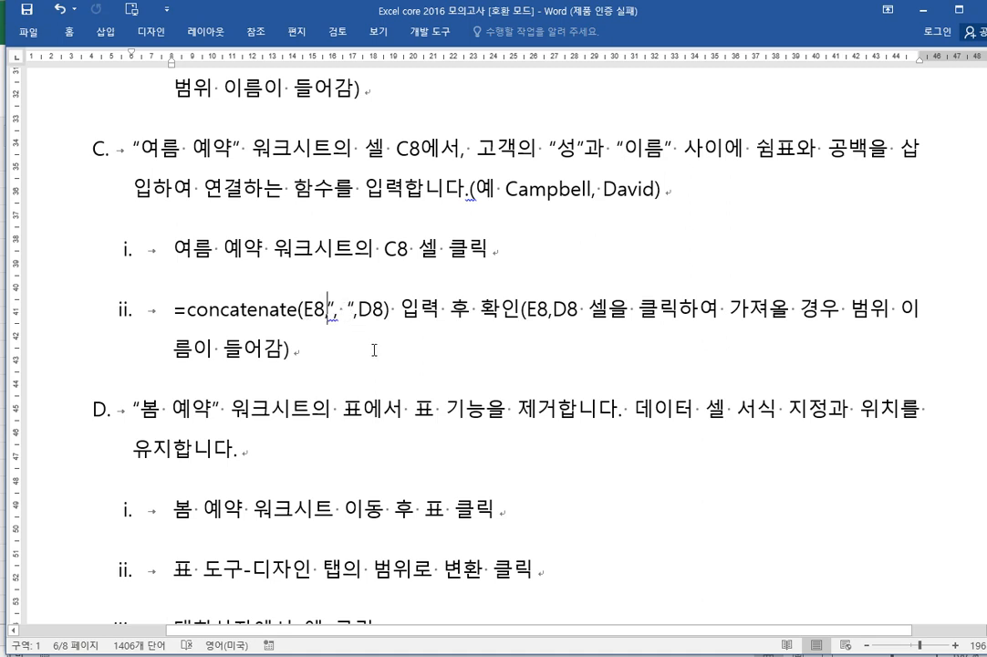
left_click(487, 472)
scroll(486, 474, "down", 1)
scroll(487, 475, "down", 3)
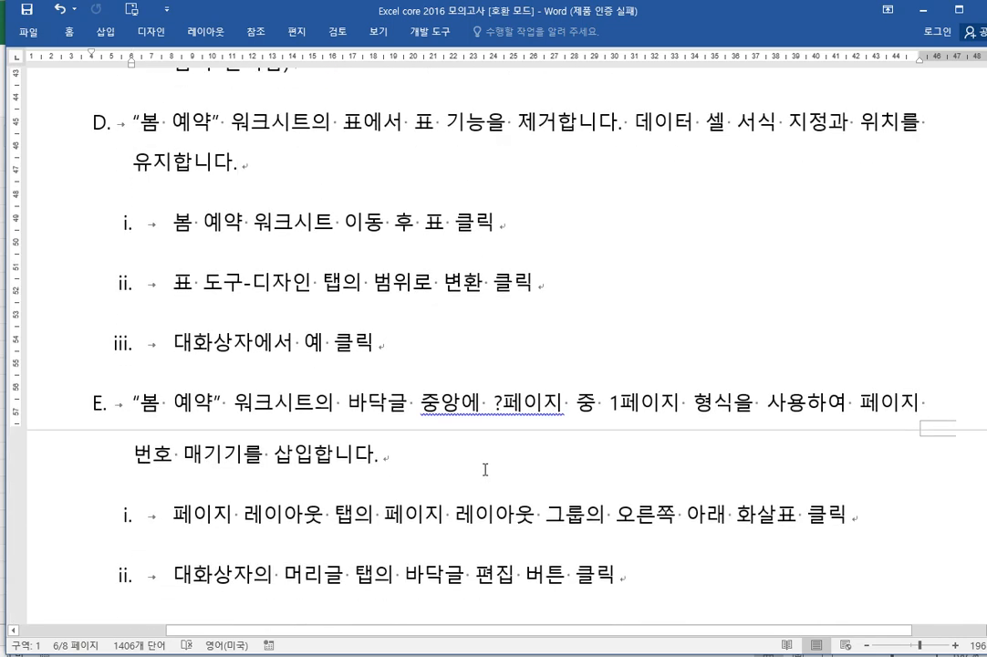
left_click(259, 196)
Switch back to 프로젝트6 in Excel and convert the table on the 봄 예약 sheet to a normal range.
mouse_move(529, 650)
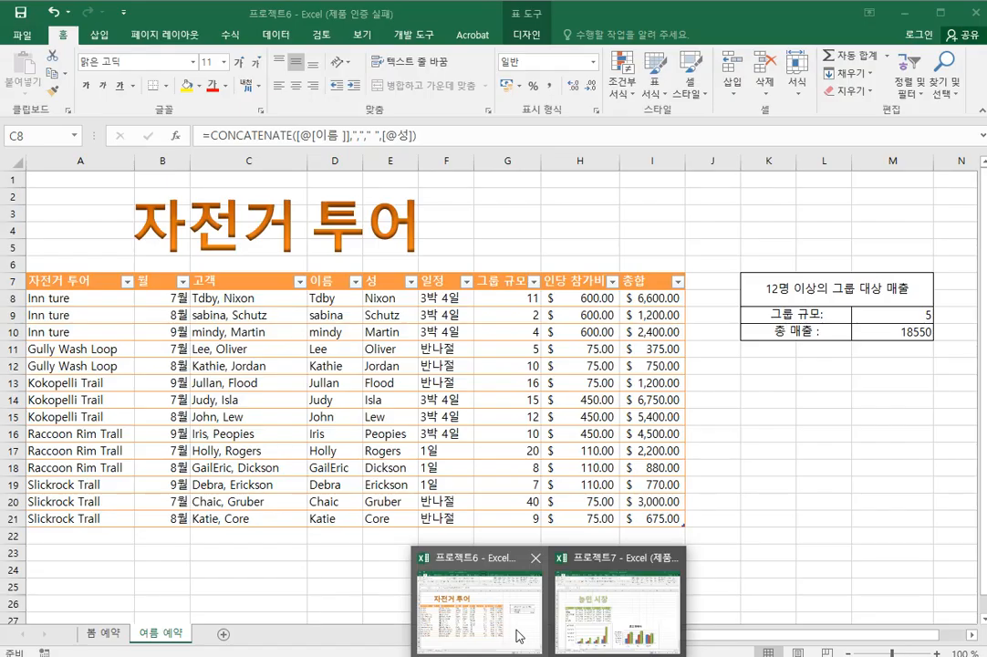
left_click(529, 639)
left_click(103, 633)
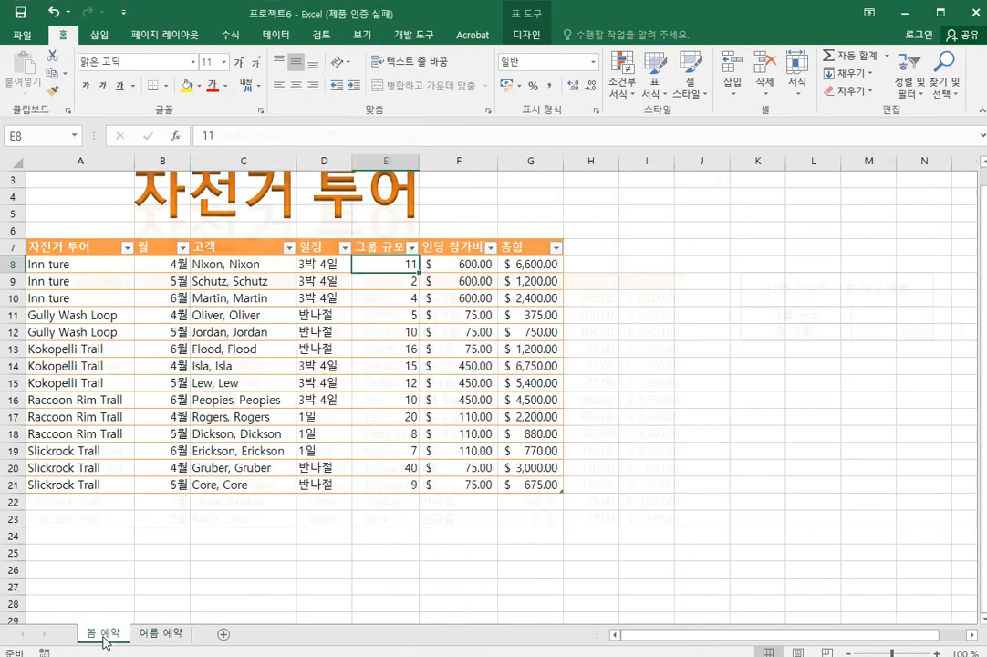
left_click(73, 332)
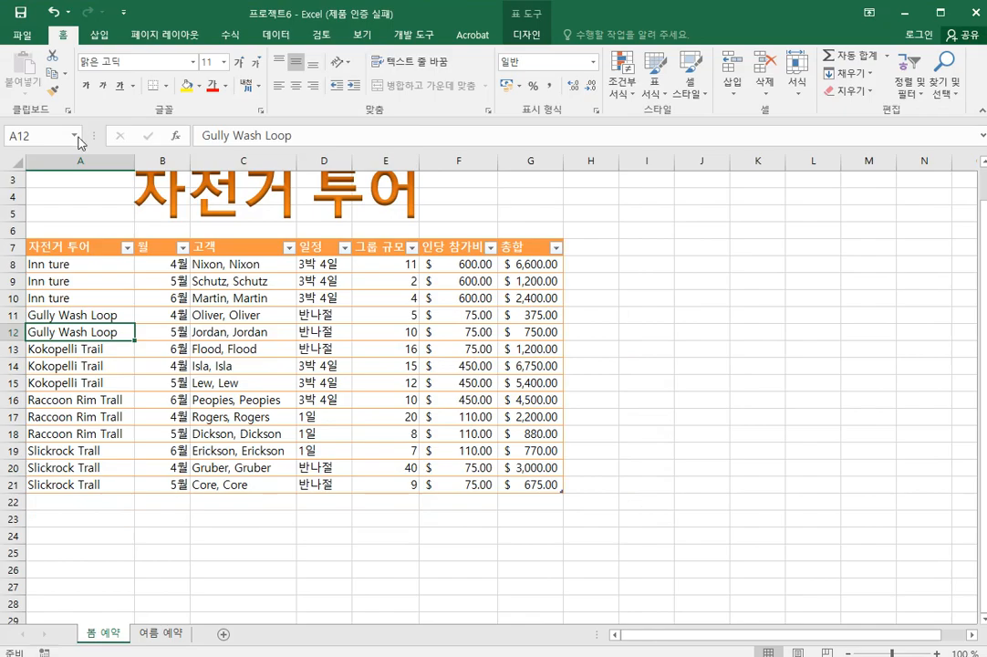
key("alt+Tab")
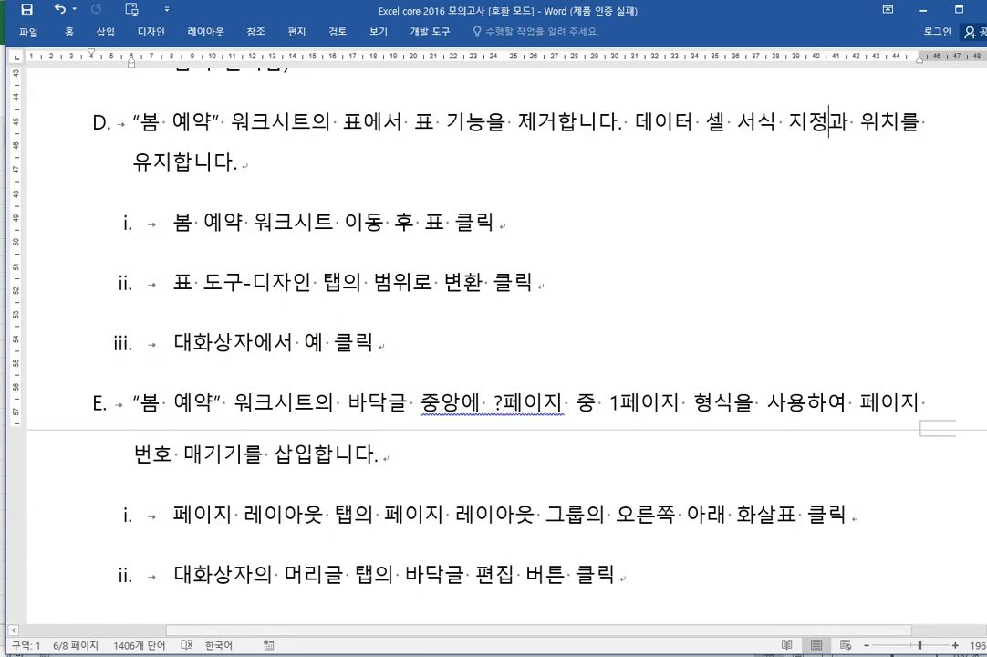
left_click(547, 655)
left_click(476, 602)
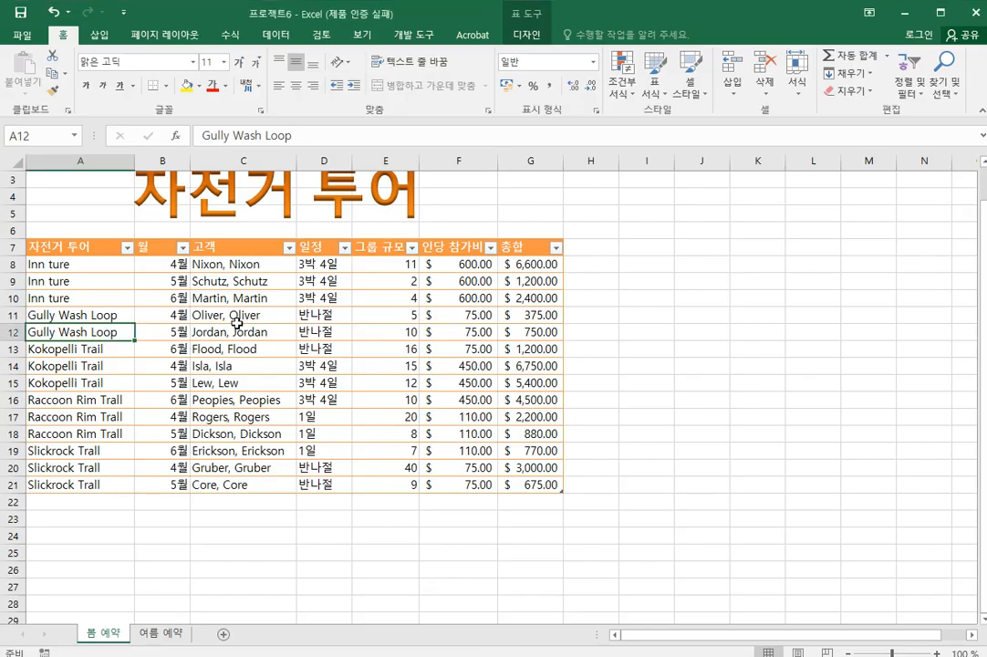
left_click(228, 315)
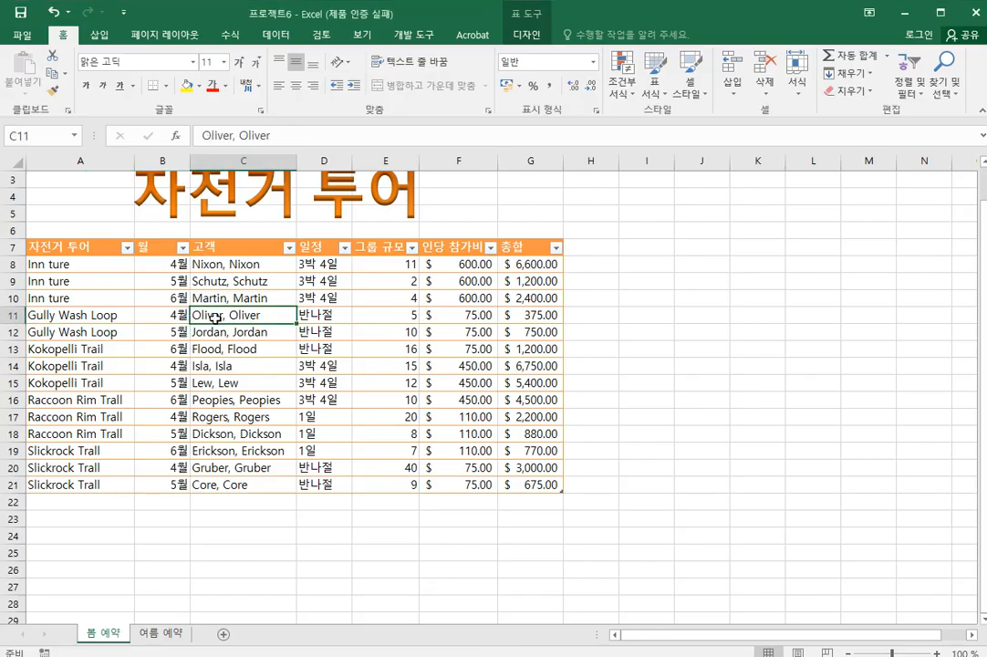
left_click(534, 36)
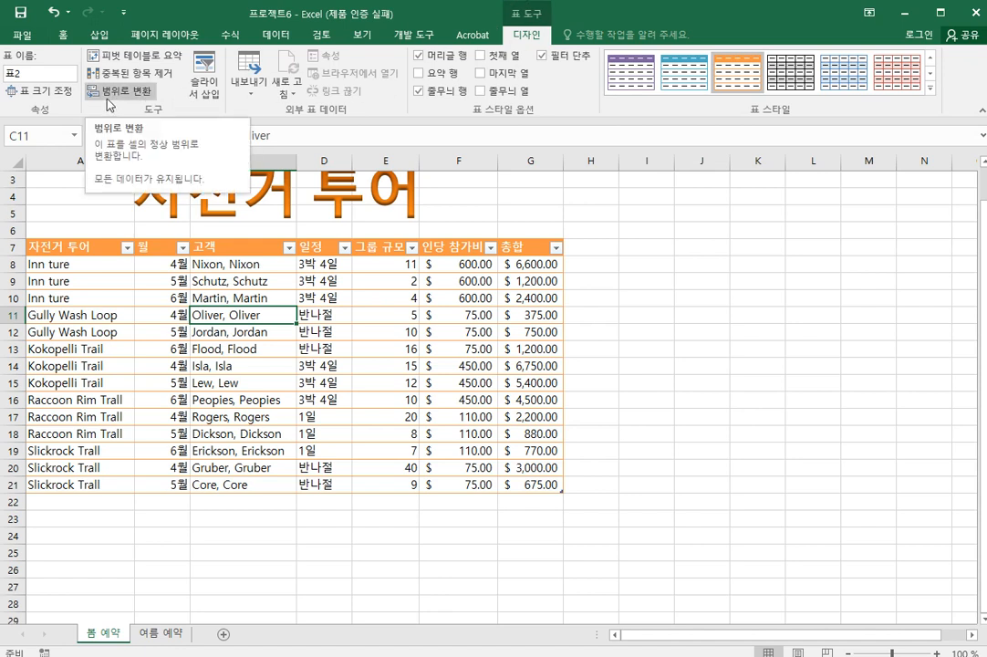
left_click(102, 93)
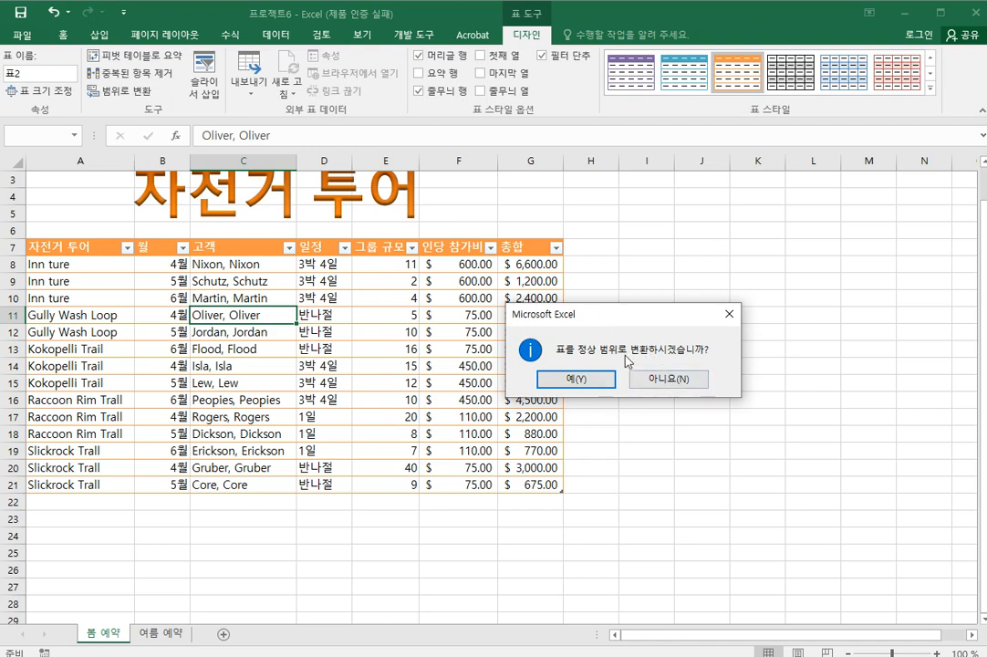
left_click(567, 379)
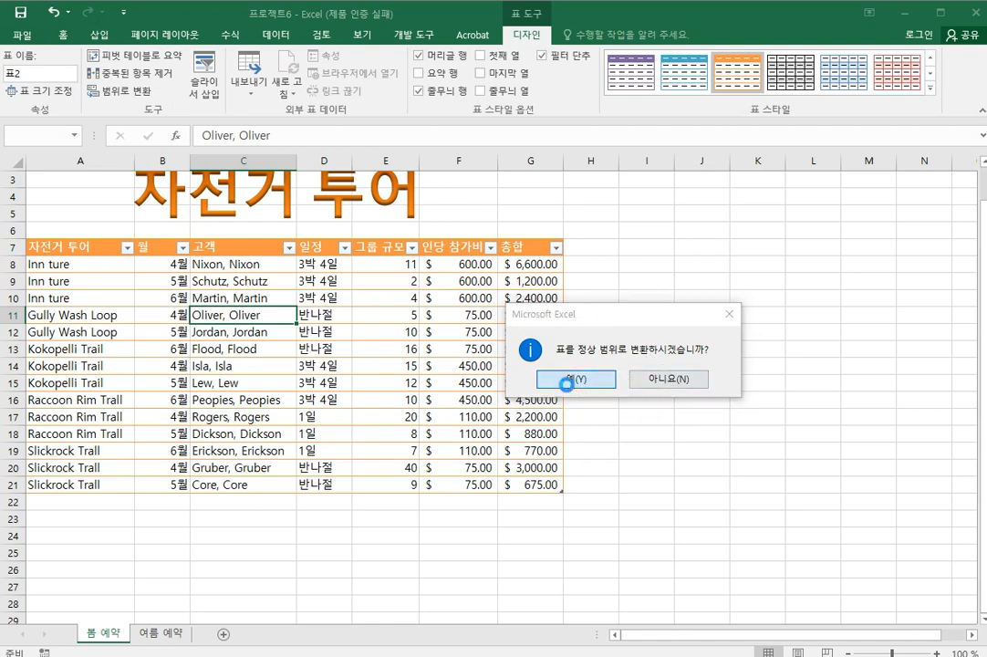
left_click(693, 400)
left_click(247, 320)
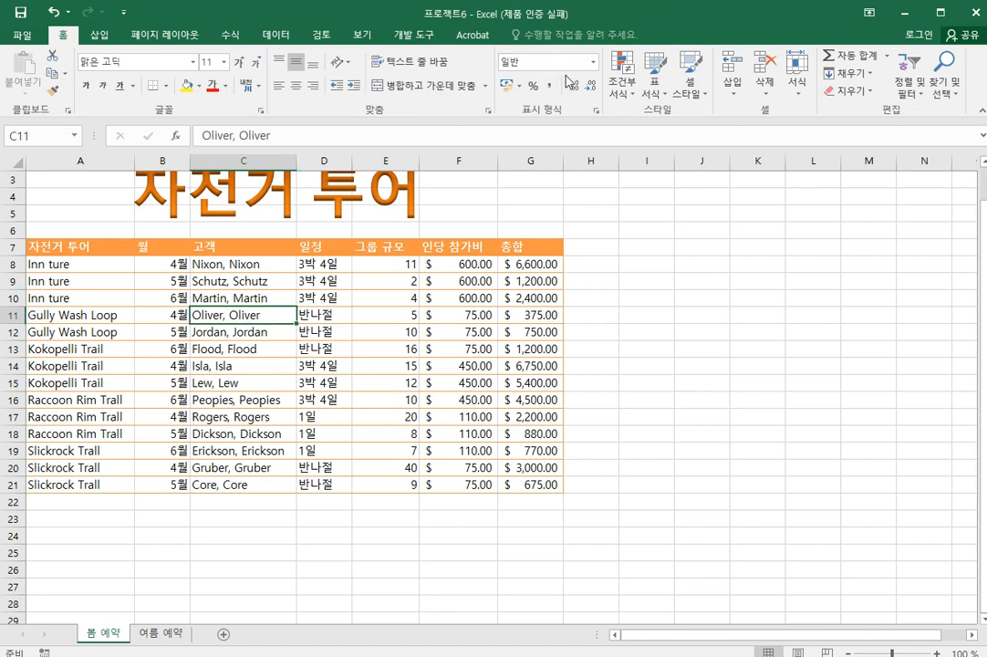
Switch to the Word exam document and highlight the "?페이지 중 1페이지" format text in task E in yellow.
key("alt+Tab")
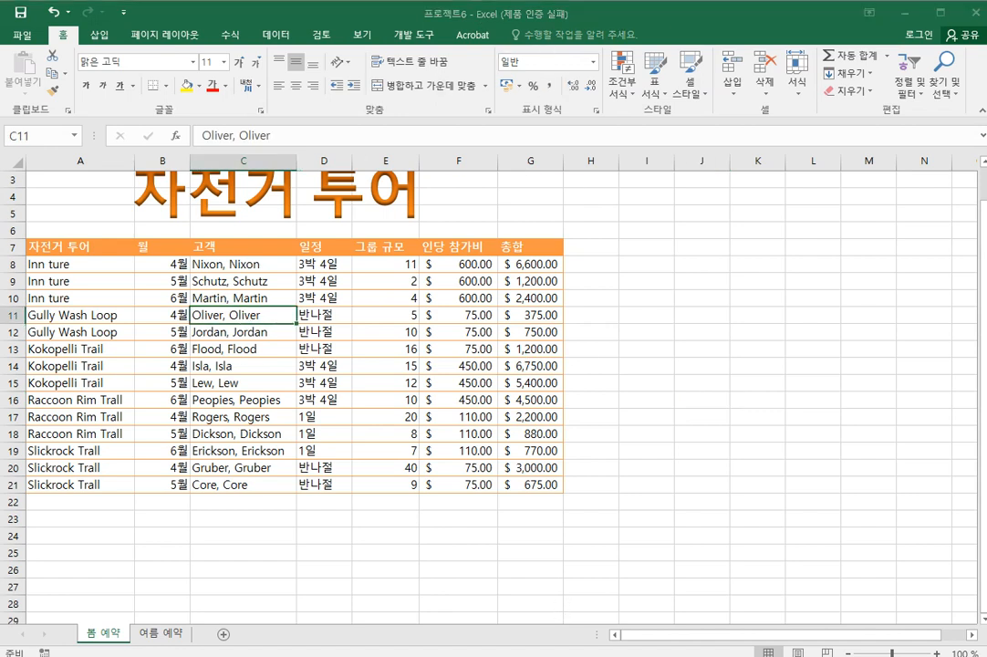
scroll(325, 484, "down", 6)
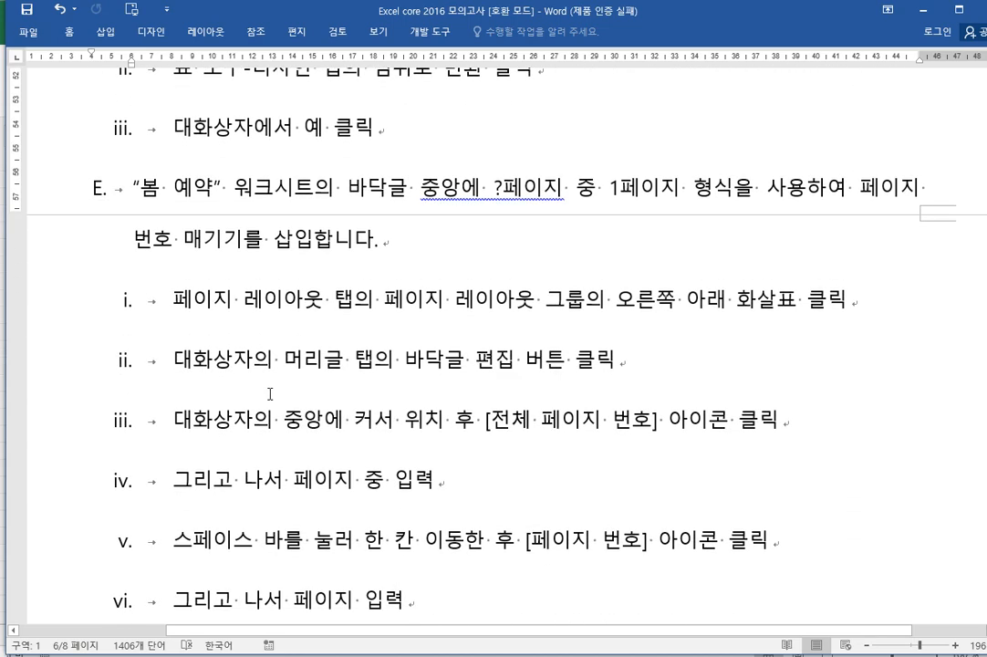
scroll(270, 404, "up", 3)
left_click_drag(344, 189, 598, 190)
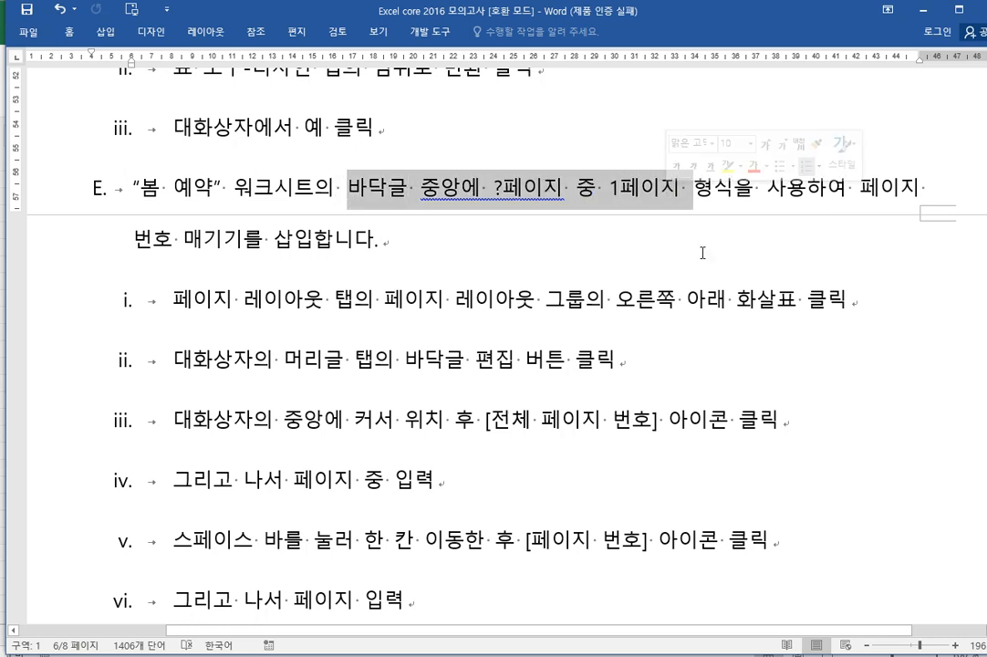
left_click(727, 297)
left_click_drag(492, 193, 686, 192)
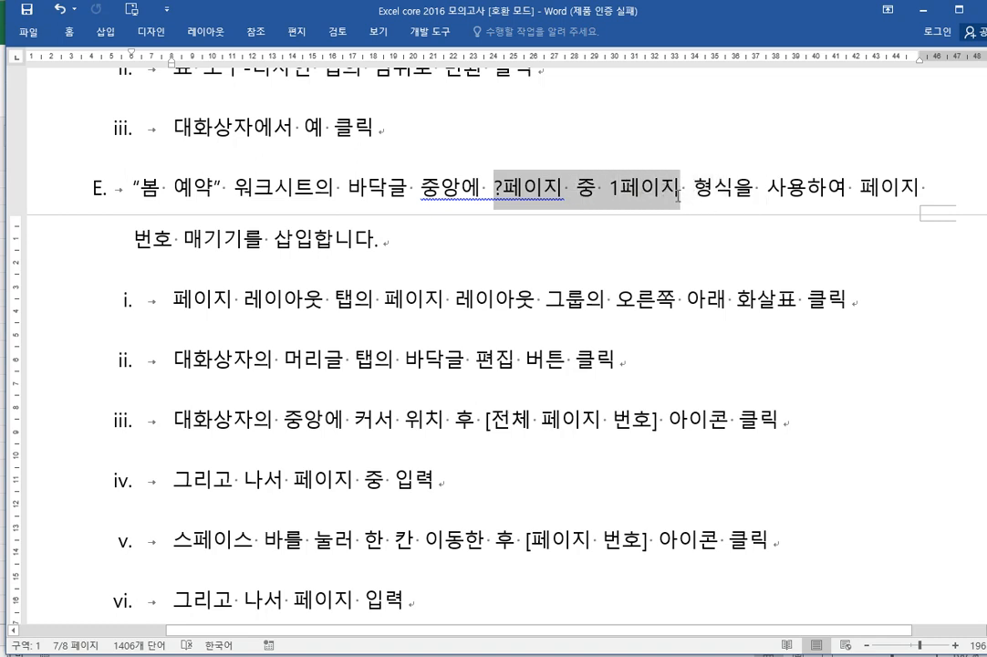
left_click(740, 171)
left_click(774, 298)
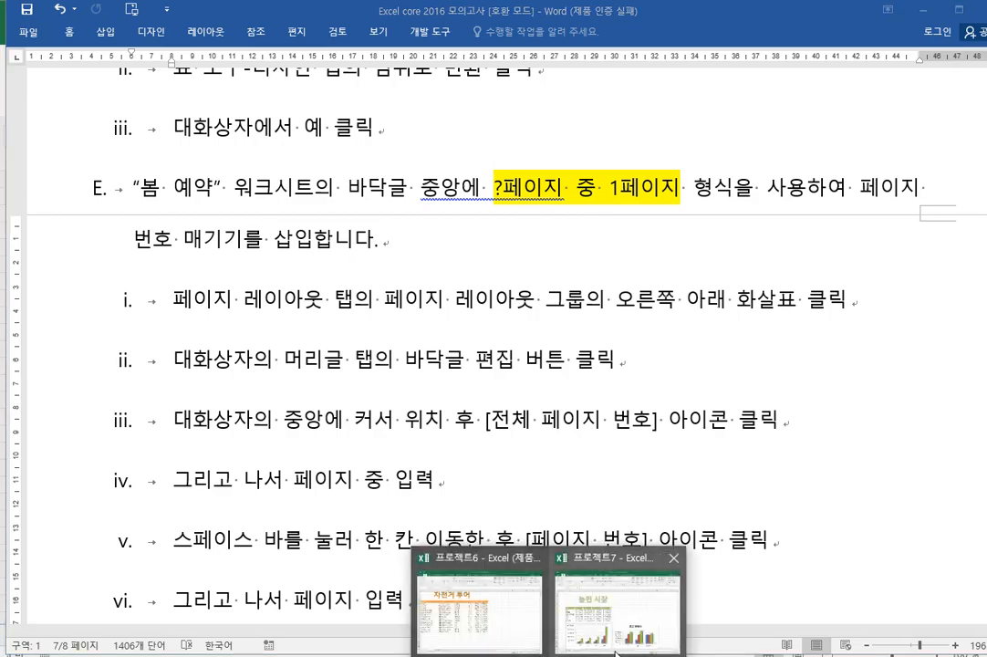
Switch back to 프로젝트6 in Excel and open the custom footer editor in the 봄 예약 sheet's page setup.
left_click(420, 542)
left_click(330, 314)
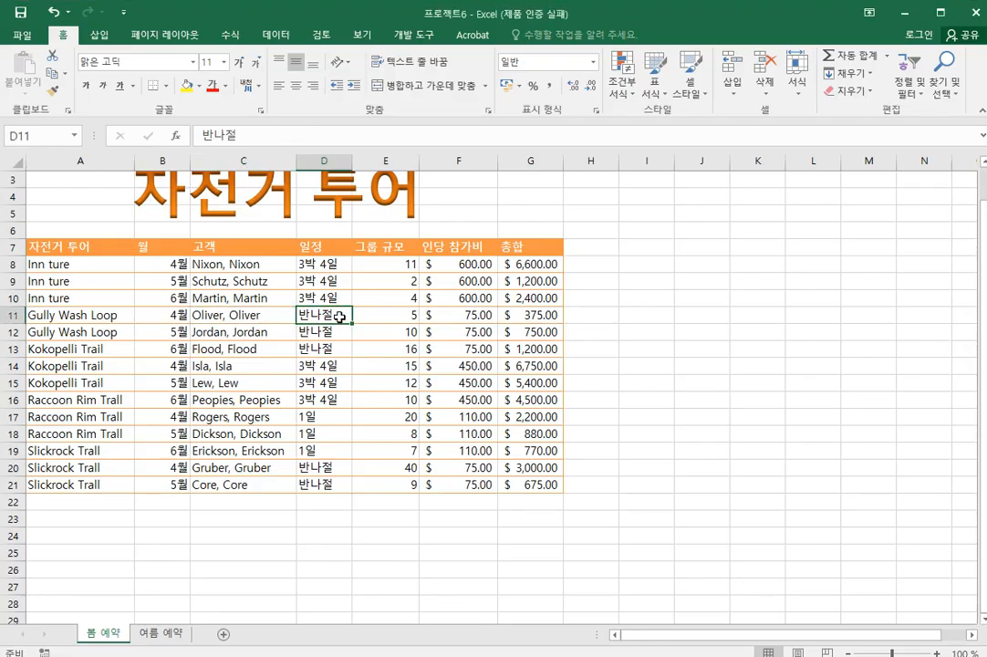
left_click(150, 36)
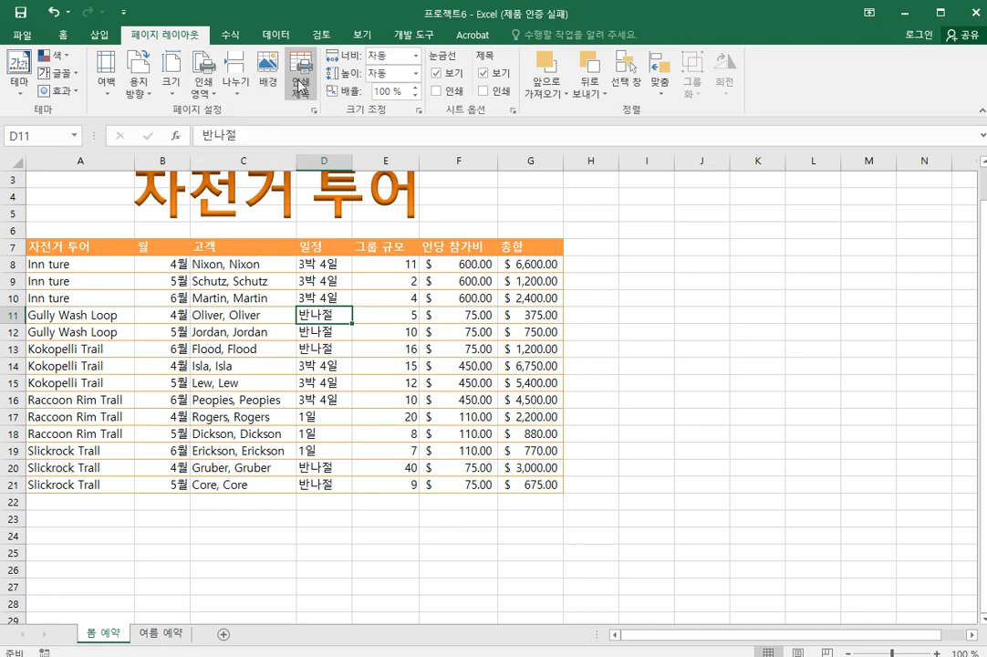
left_click(300, 82)
left_click_drag(639, 108, 533, 67)
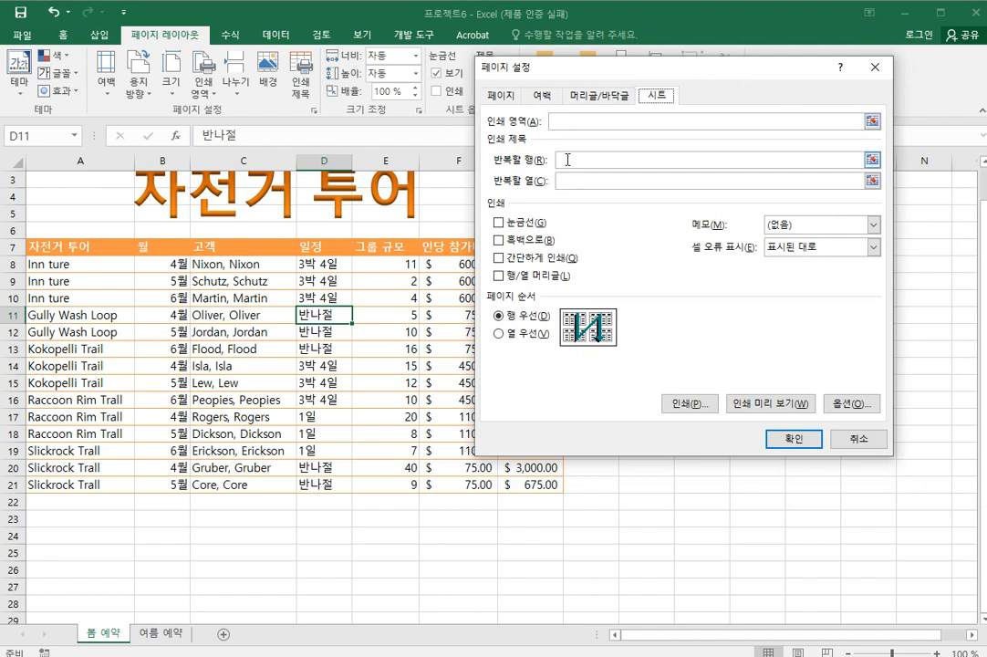
left_click(630, 158)
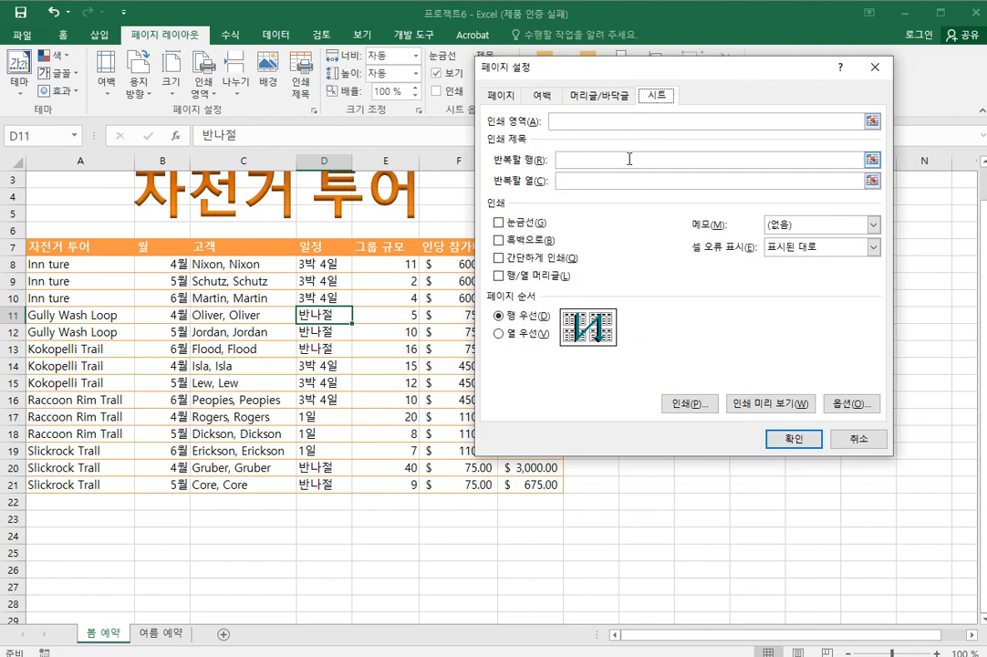
left_click(610, 97)
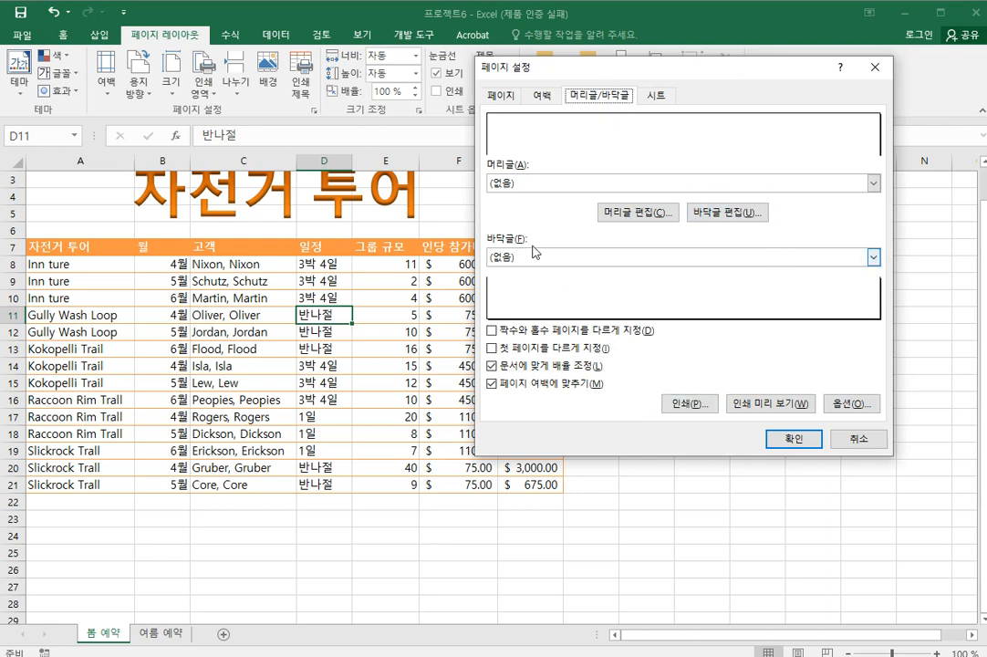
left_click(719, 219)
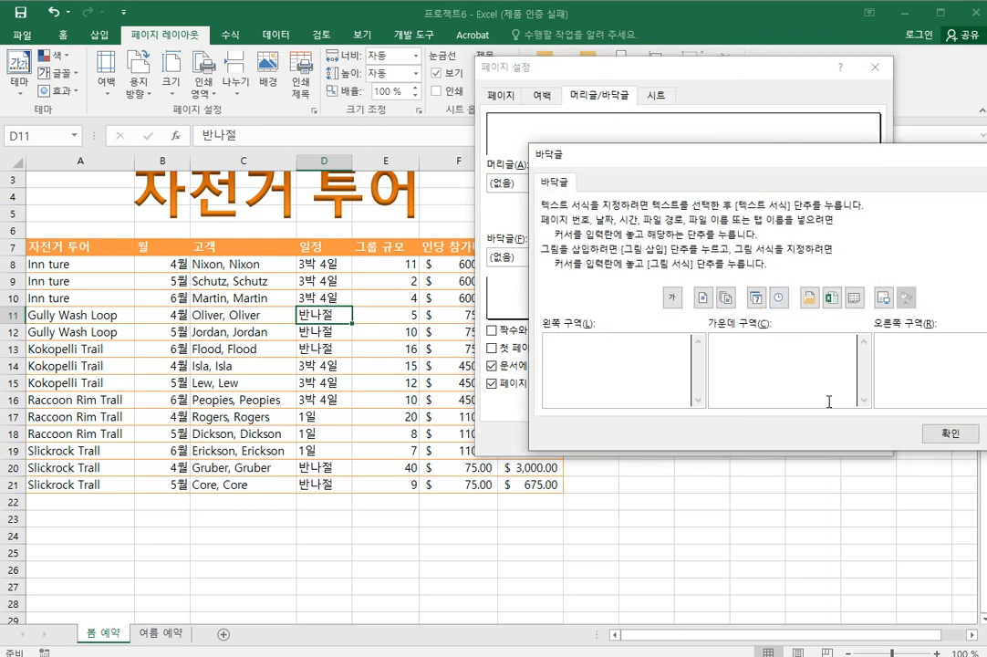
Insert the total page count, the text "중" and the page number in the footer's center section, and apply the page setup.
left_click(730, 305)
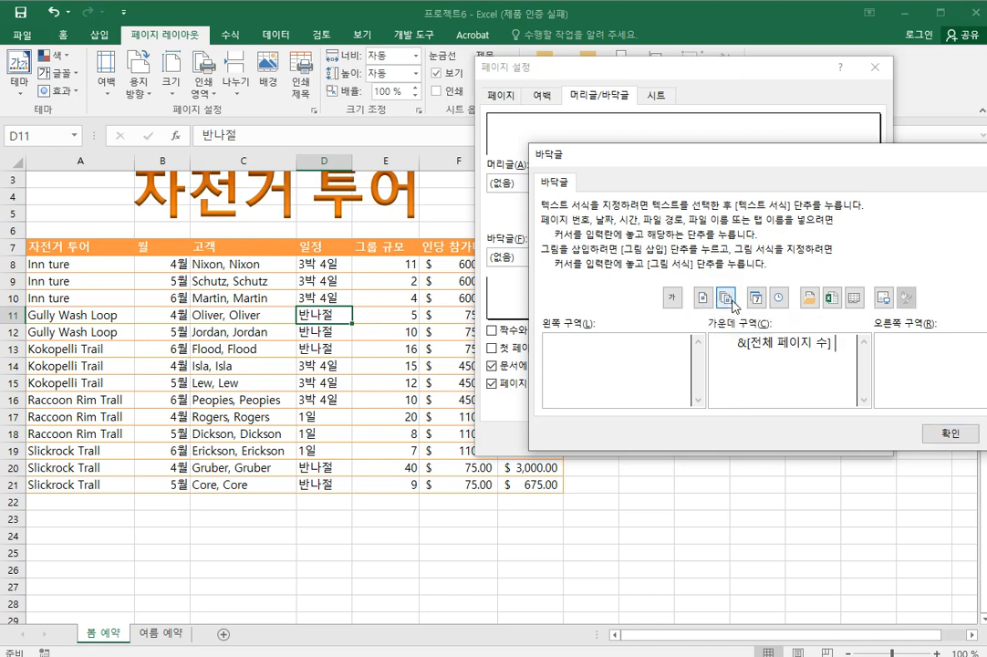
type("주")
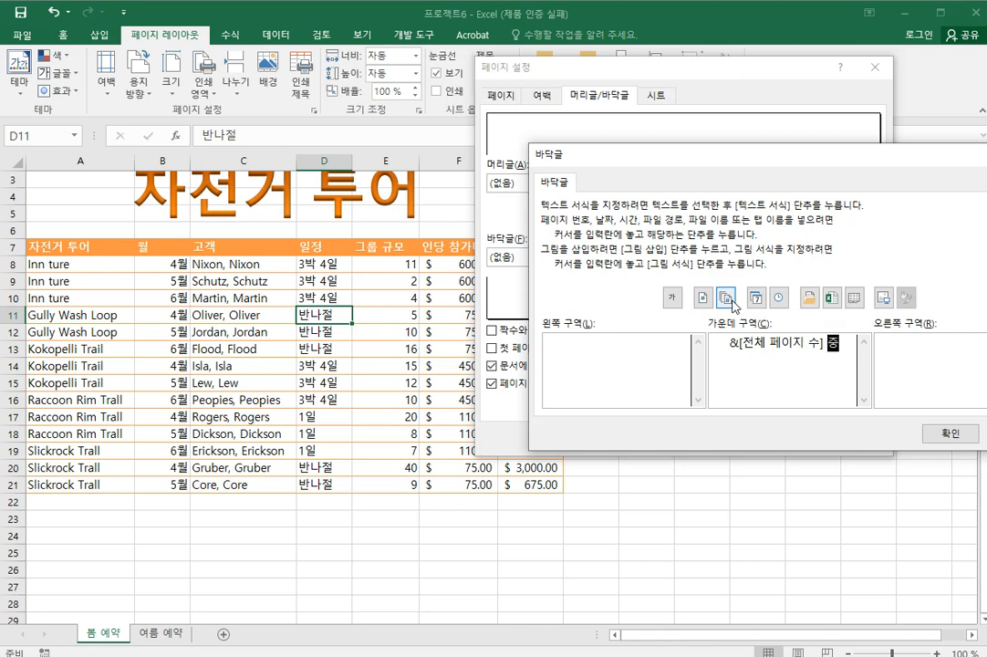
left_click(701, 308)
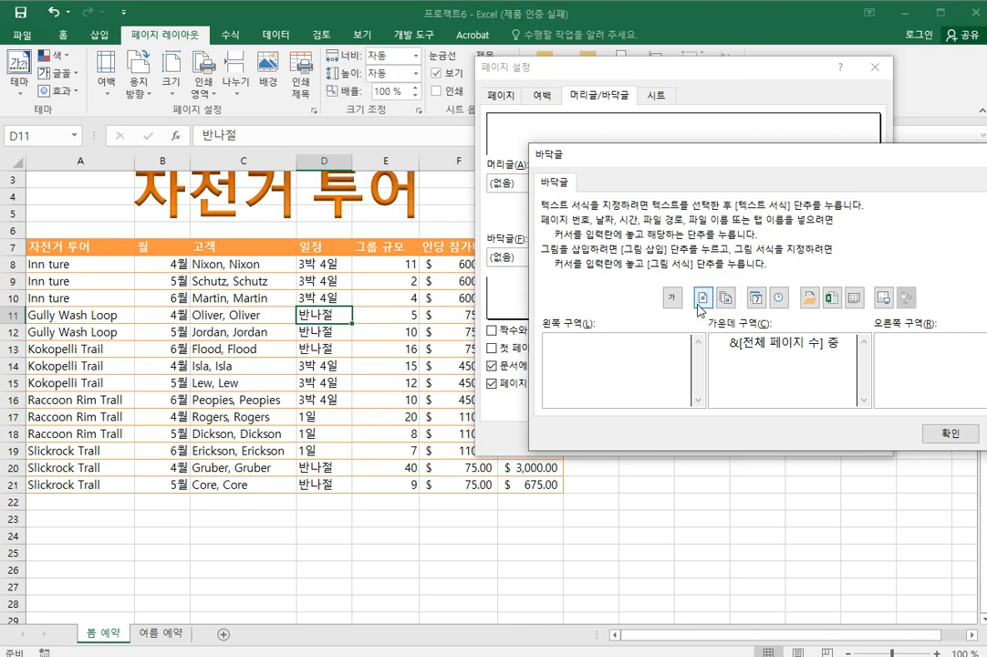
left_click(701, 300)
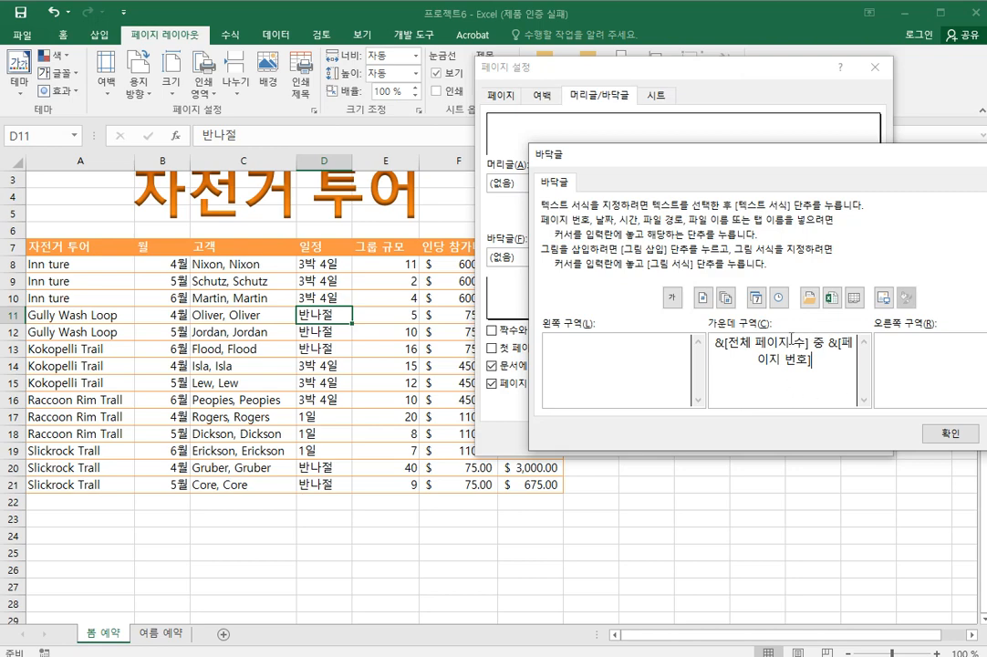
left_click(953, 433)
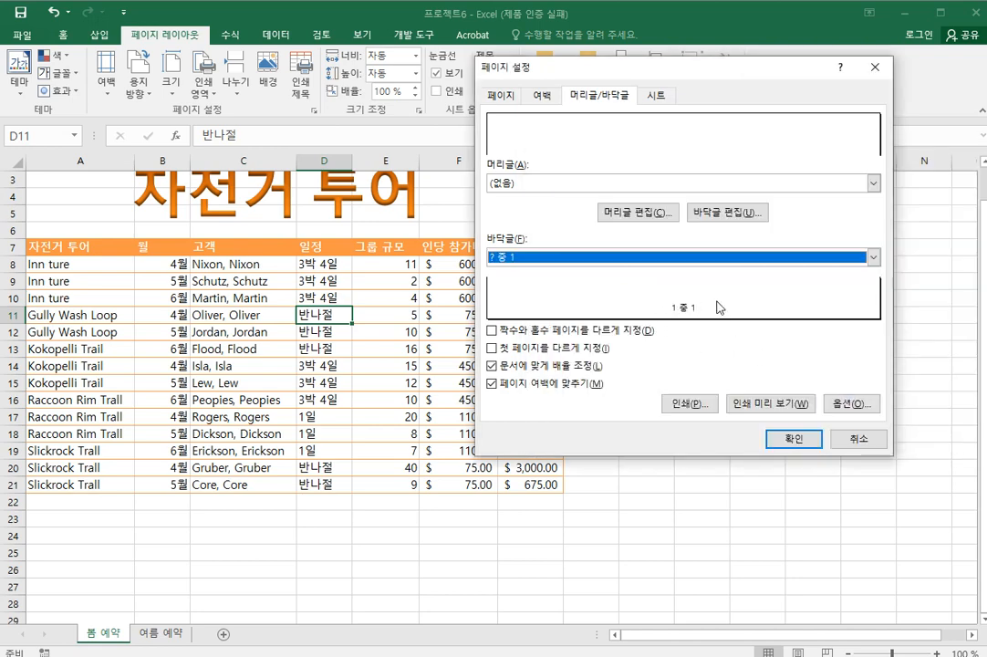
left_click(795, 440)
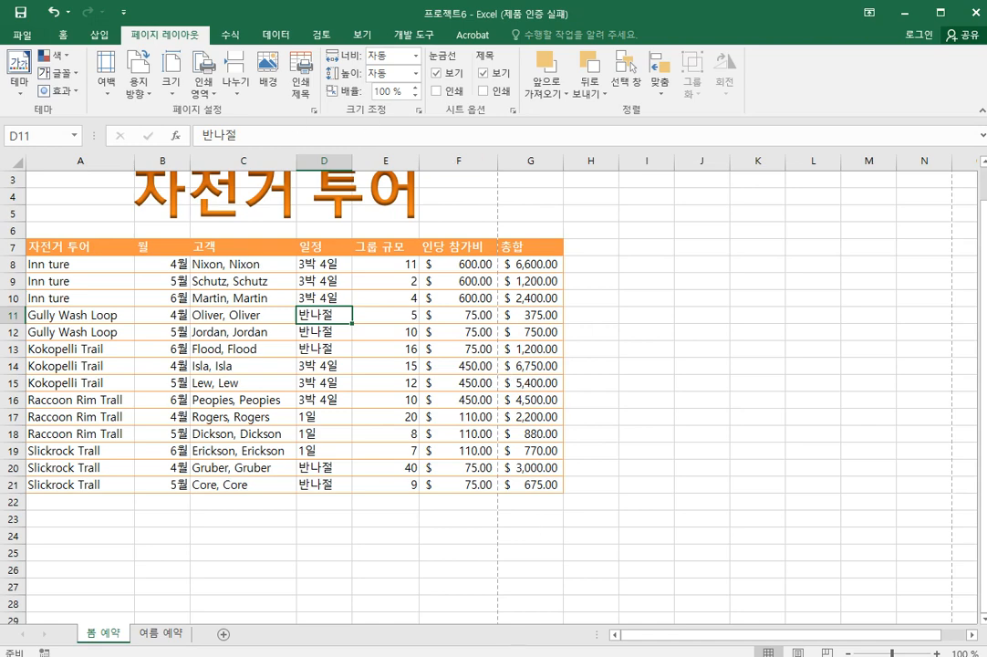
Switch to the Word exam document and read question 7's task A about the chart on the 여름 매출 sheet.
key("alt+Tab")
left_click(409, 479)
scroll(410, 479, "down", 2)
scroll(410, 479, "down", 10)
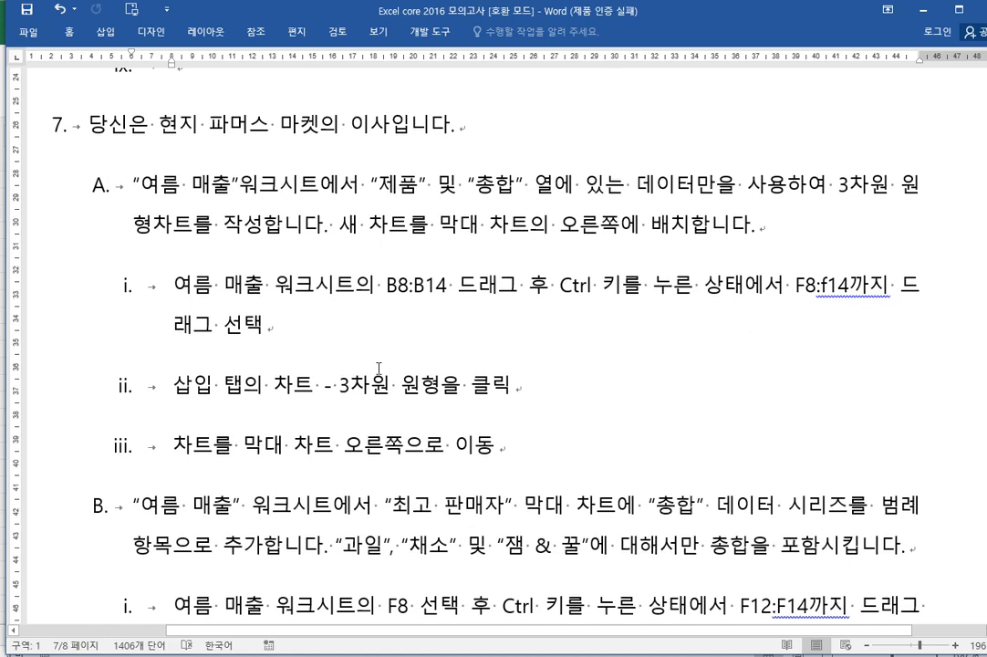
left_click(519, 129)
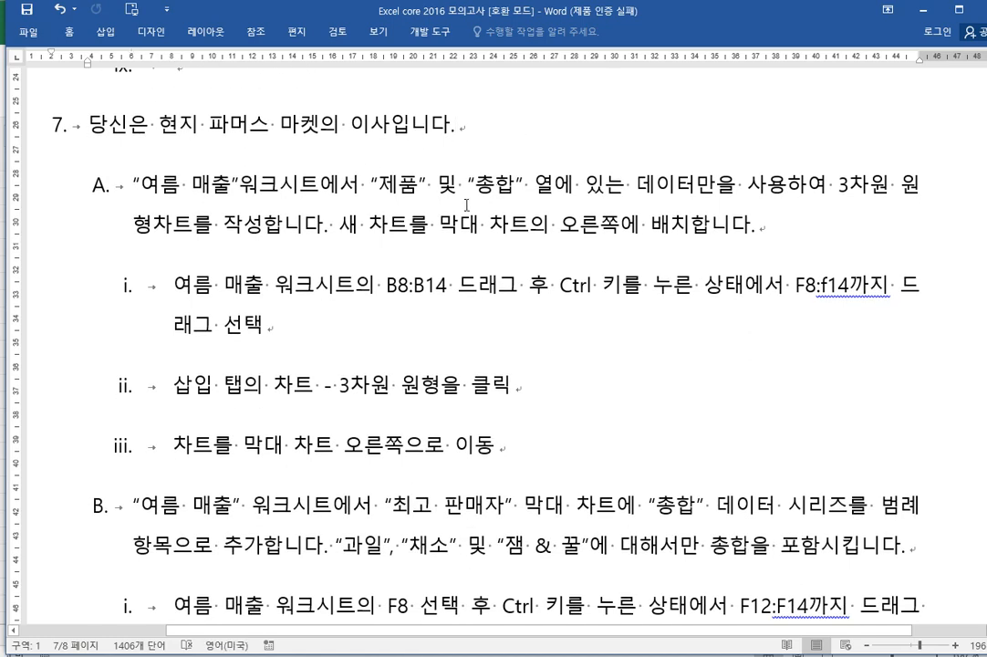
left_click(438, 328)
scroll(437, 328, "down", 1)
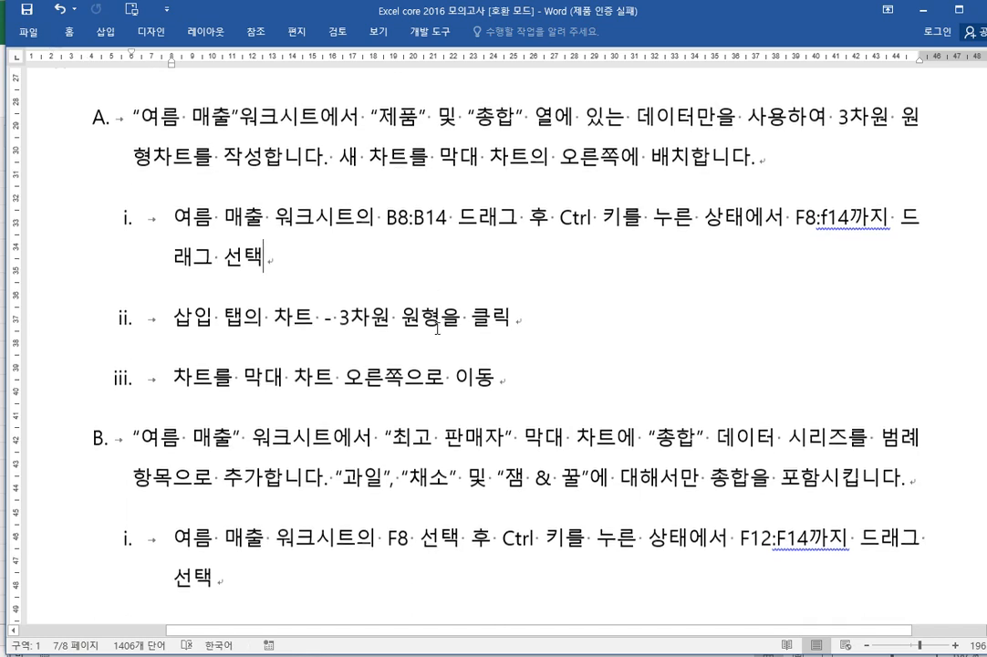
scroll(435, 327, "up", 1)
Close the 프로젝트6 workbook in Excel without saving its changes and activate the 프로젝트7 workbook.
mouse_move(541, 568)
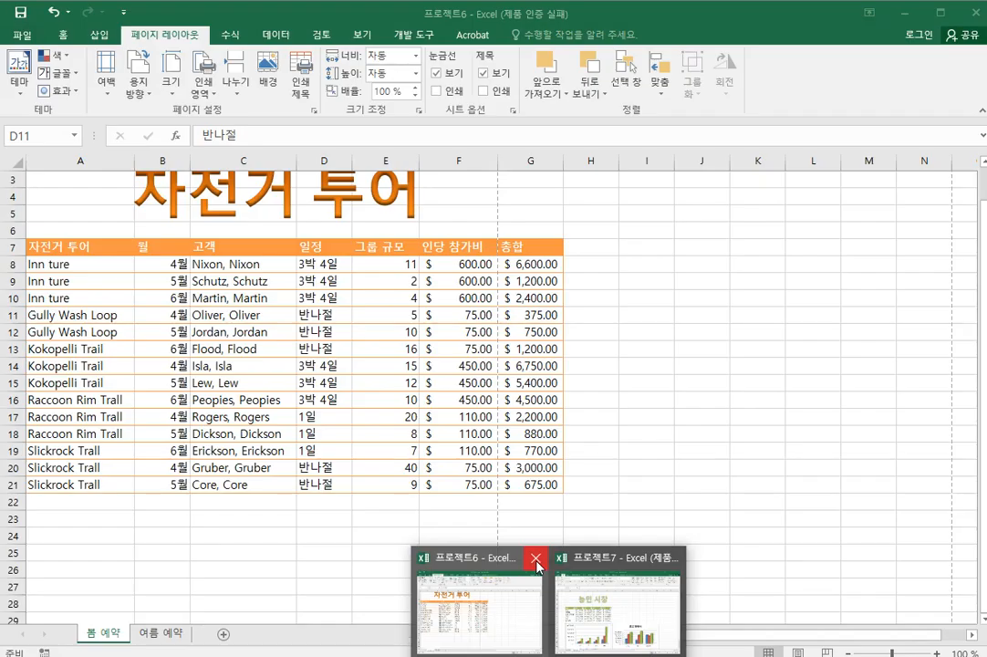
left_click(540, 562)
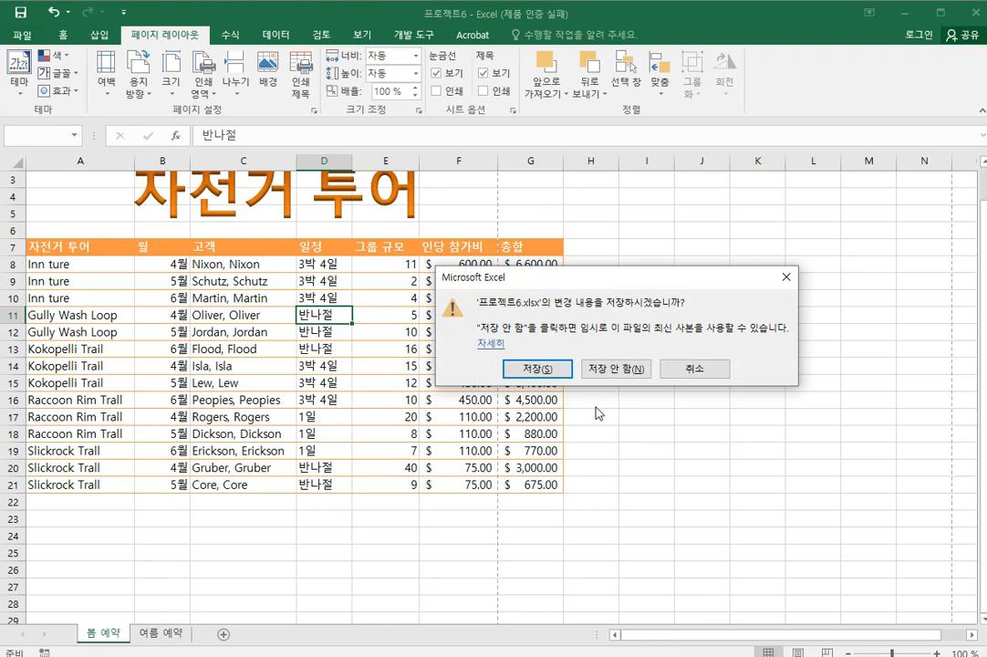
left_click(626, 372)
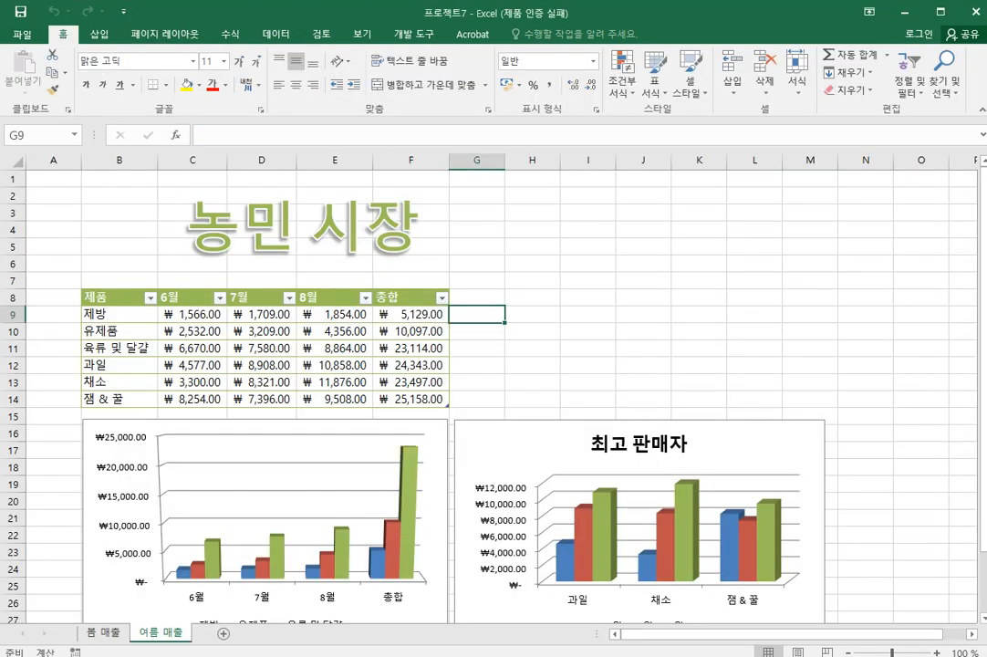
left_click(571, 261)
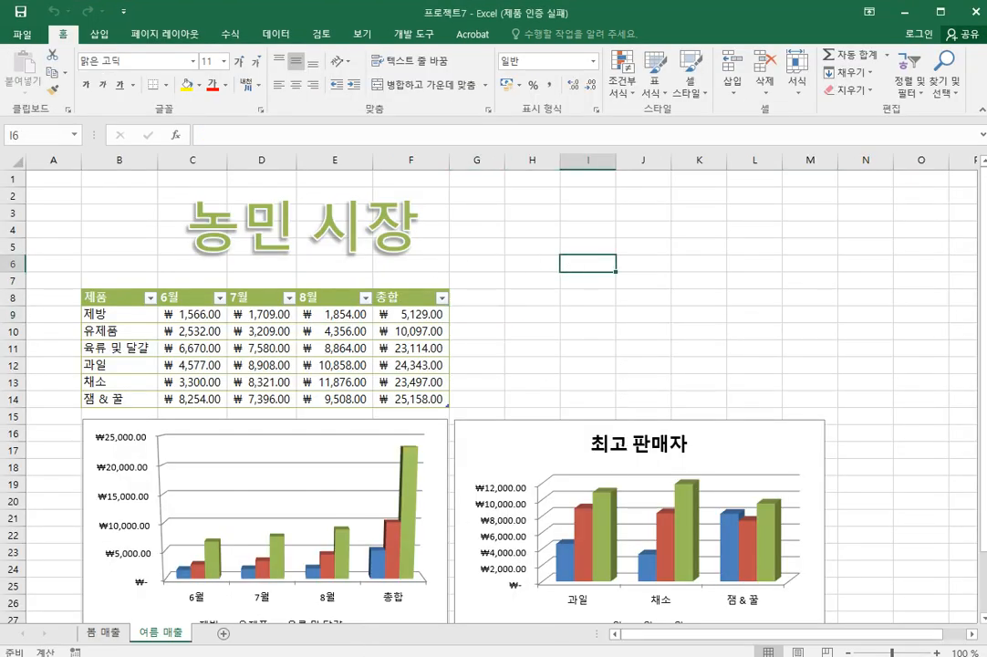
Switch to the Word exam document and highlight the "3차원 원형차트" text in task A in yellow.
key("alt+Tab")
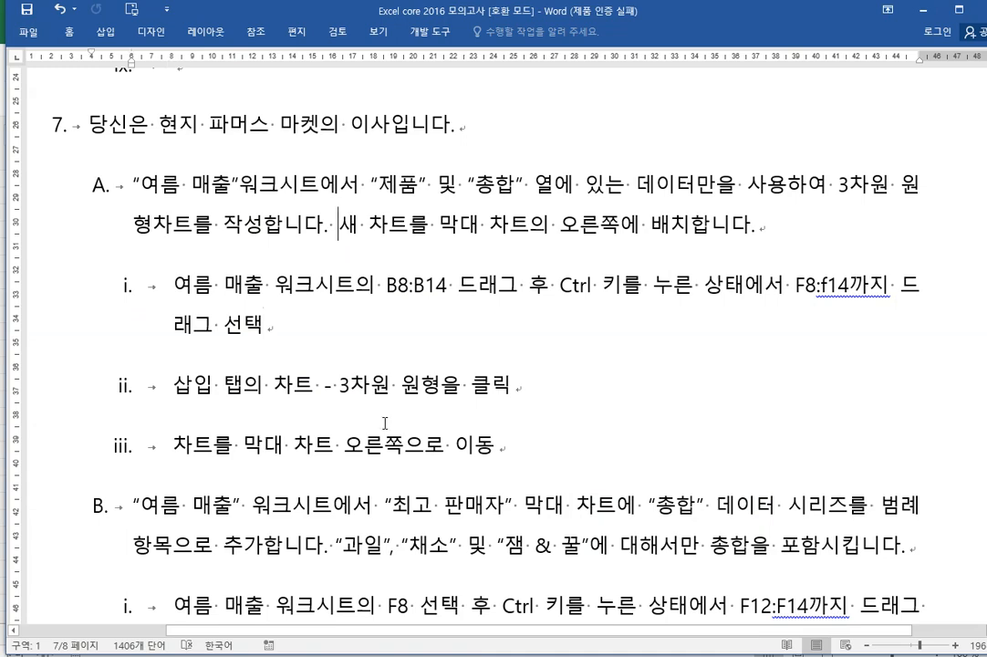
left_click_drag(427, 635, 460, 636)
left_click(195, 176)
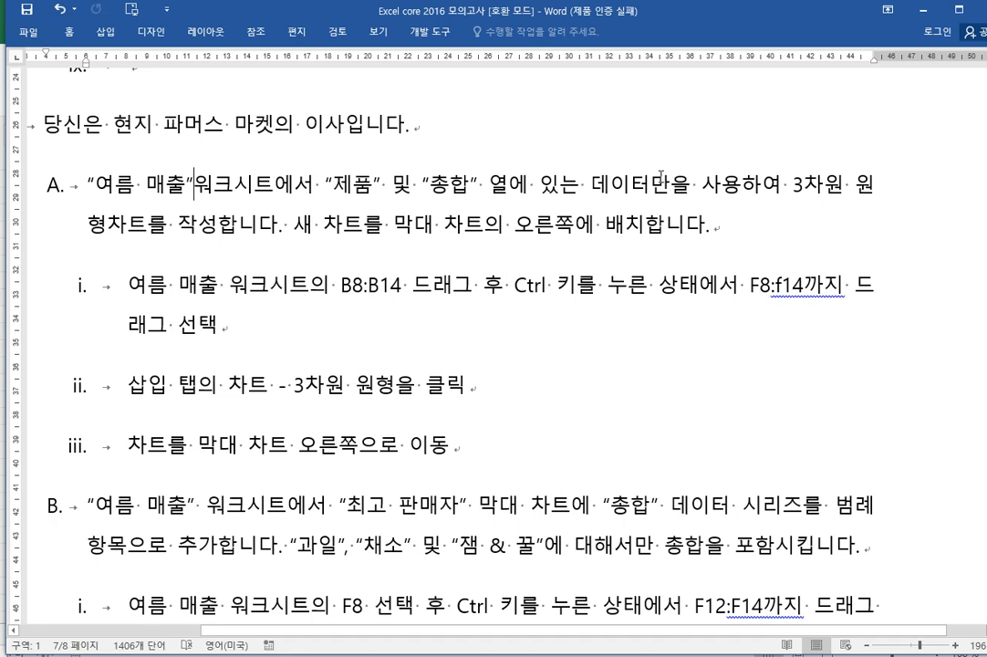
left_click_drag(792, 184, 144, 230)
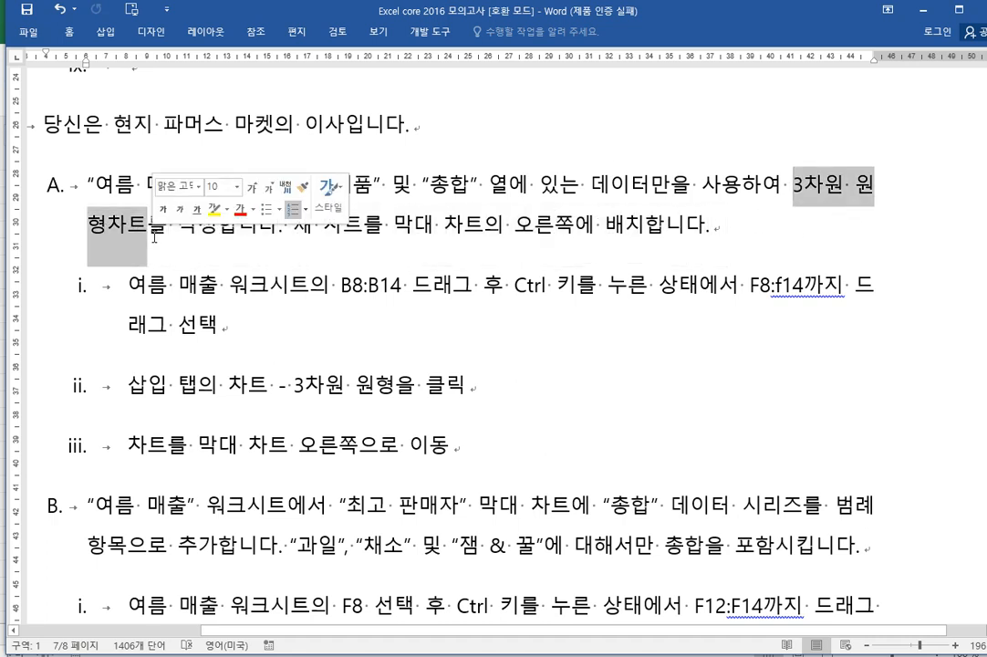
left_click(215, 210)
left_click(701, 328)
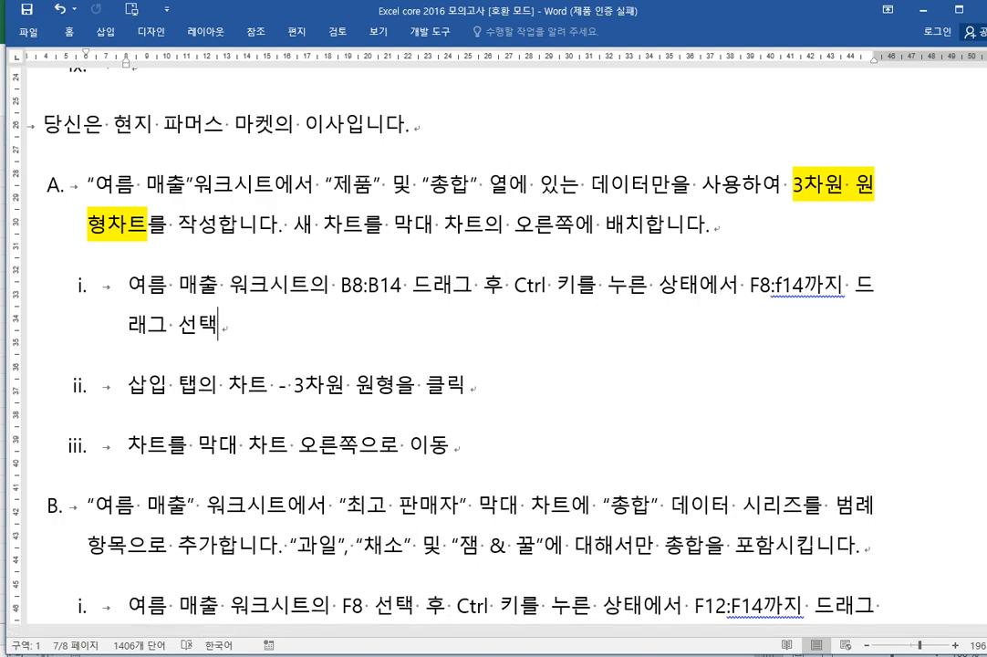
Switch to 프로젝트7 in Excel, insert a 3-D pie chart from B8:B14 and F8:F14, and place it above the 최고 판매자 chart.
left_click(558, 650)
left_click_drag(146, 299, 120, 398)
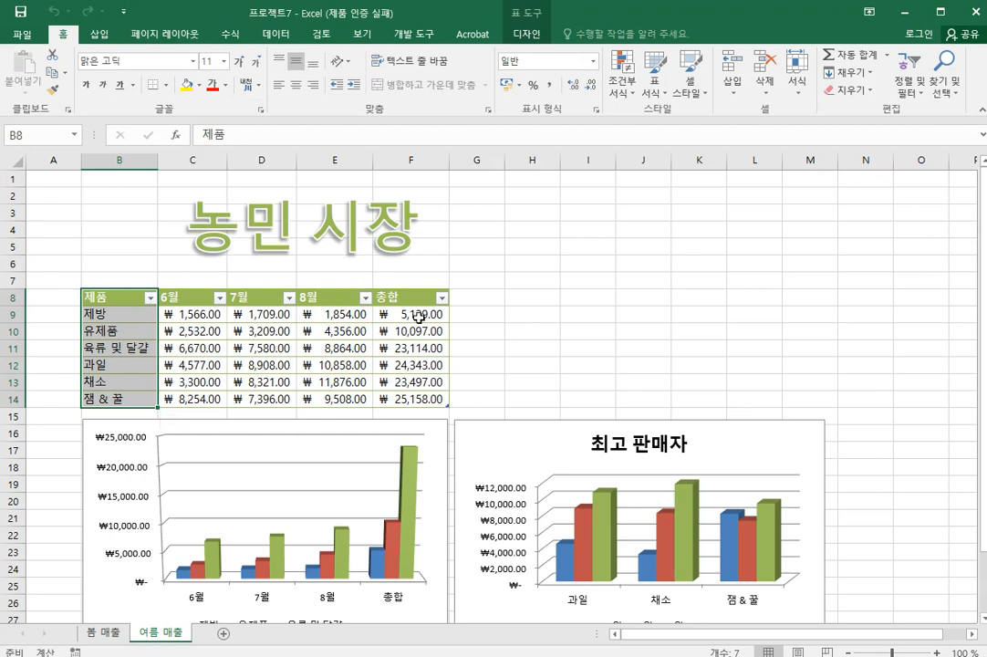
left_click_drag(411, 303, 410, 399)
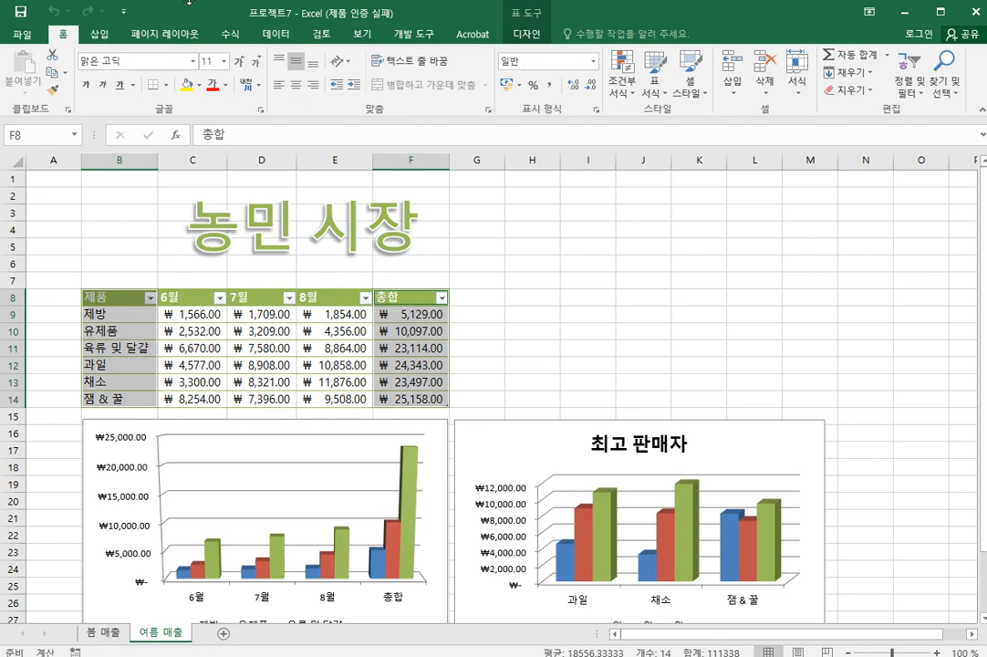
left_click(106, 38)
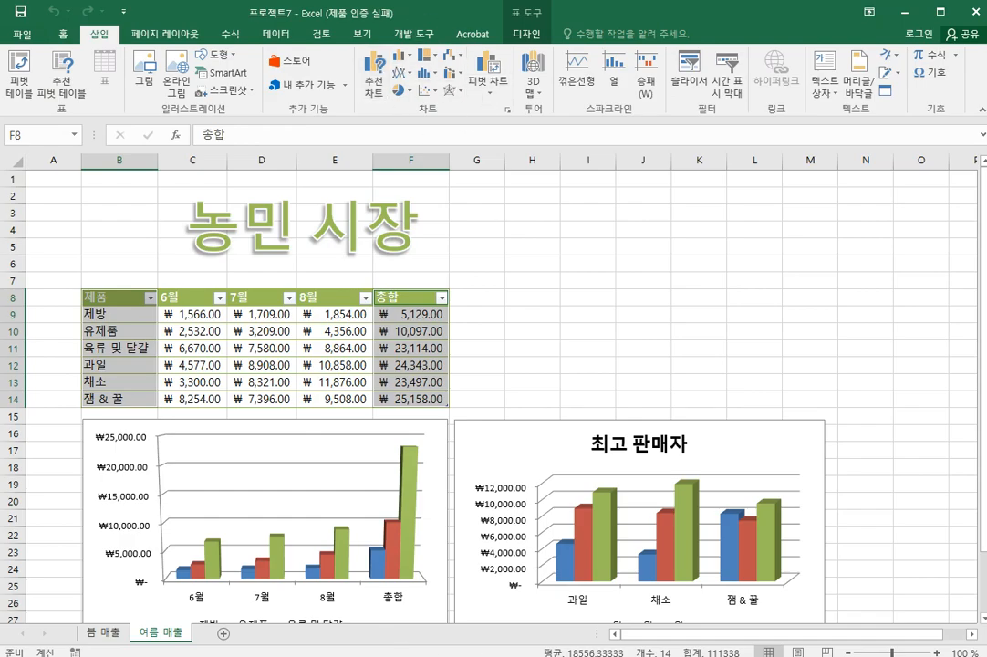
key("alt+Tab")
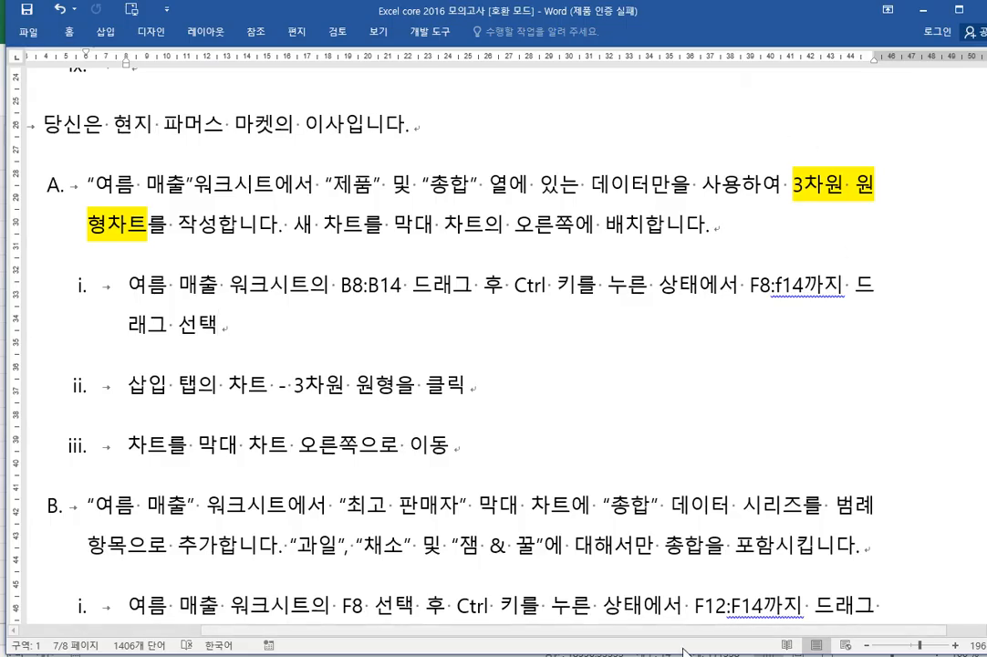
key("alt+Tab")
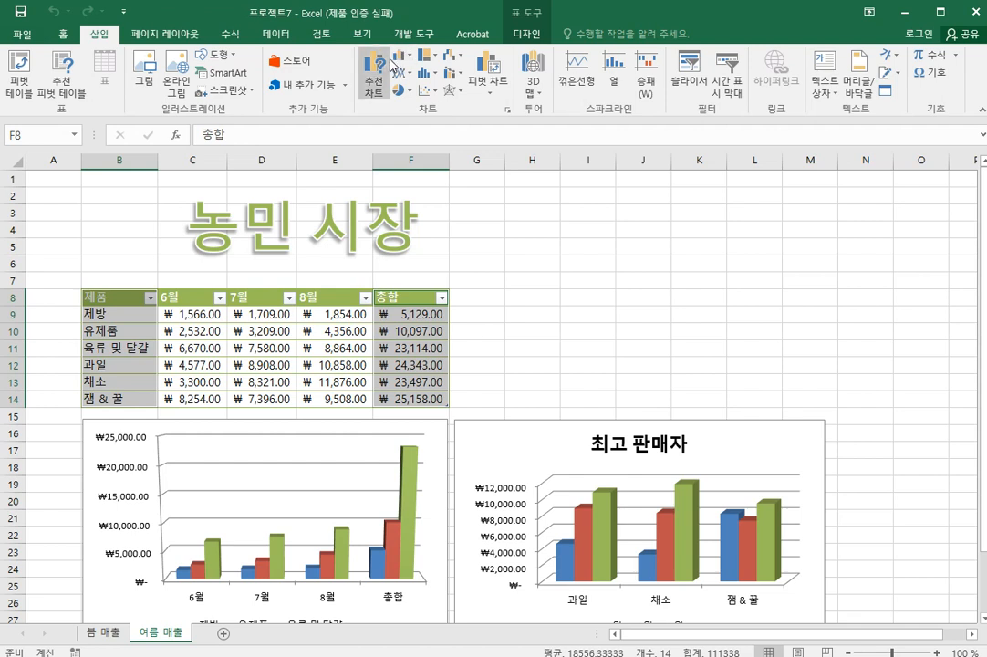
left_click(407, 92)
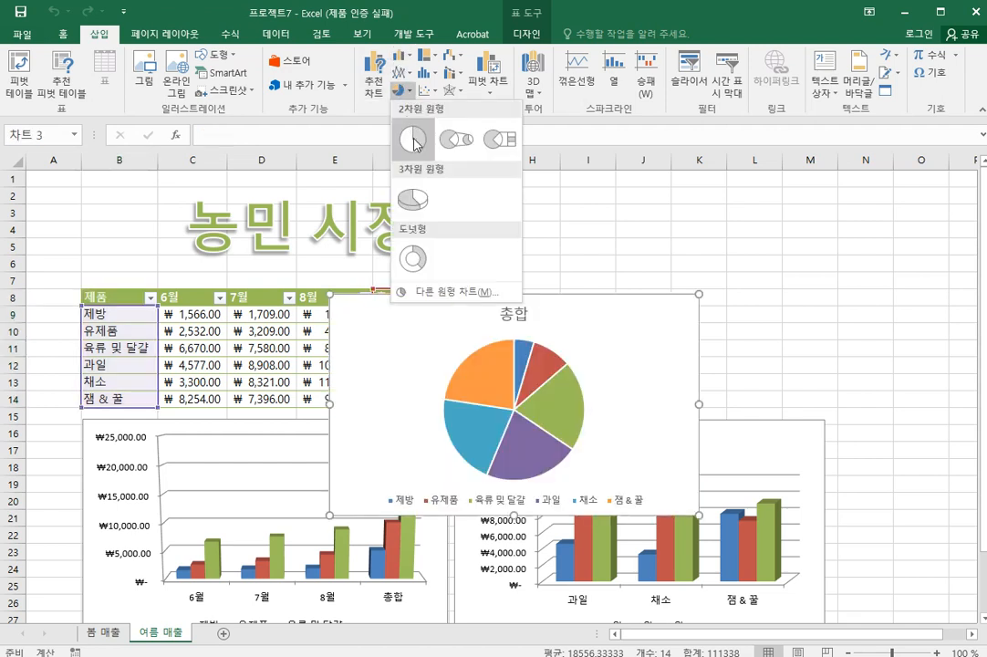
left_click(414, 204)
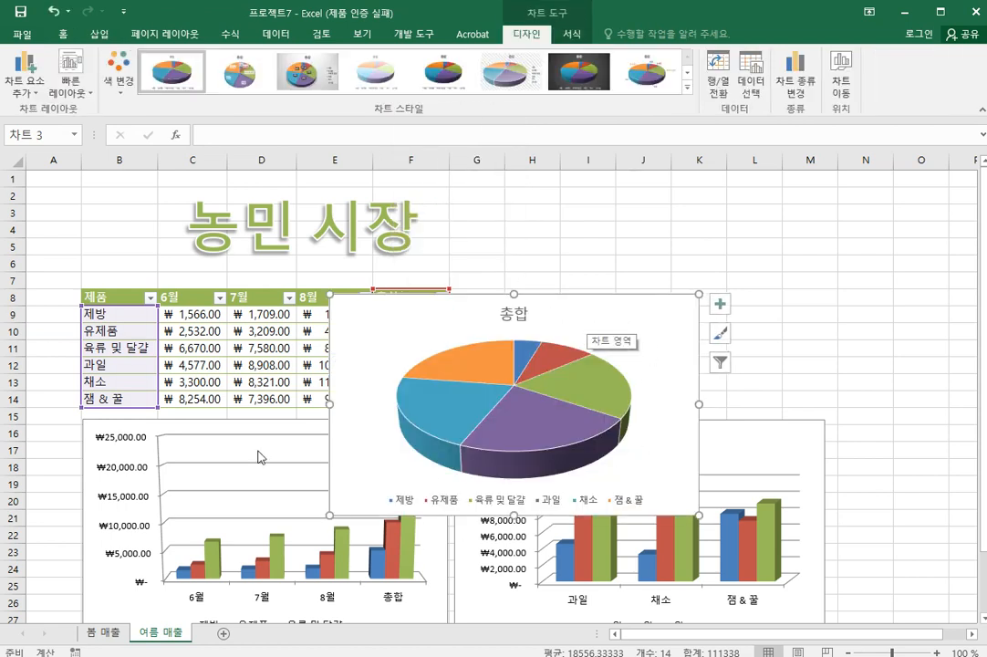
mouse_move(675, 331)
left_mouse_down()
mouse_move(844, 214)
mouse_move(825, 229)
mouse_move(833, 225)
left_mouse_up()
Switch to the Word exam document and check where task A requires the new chart to go.
key("alt+Tab")
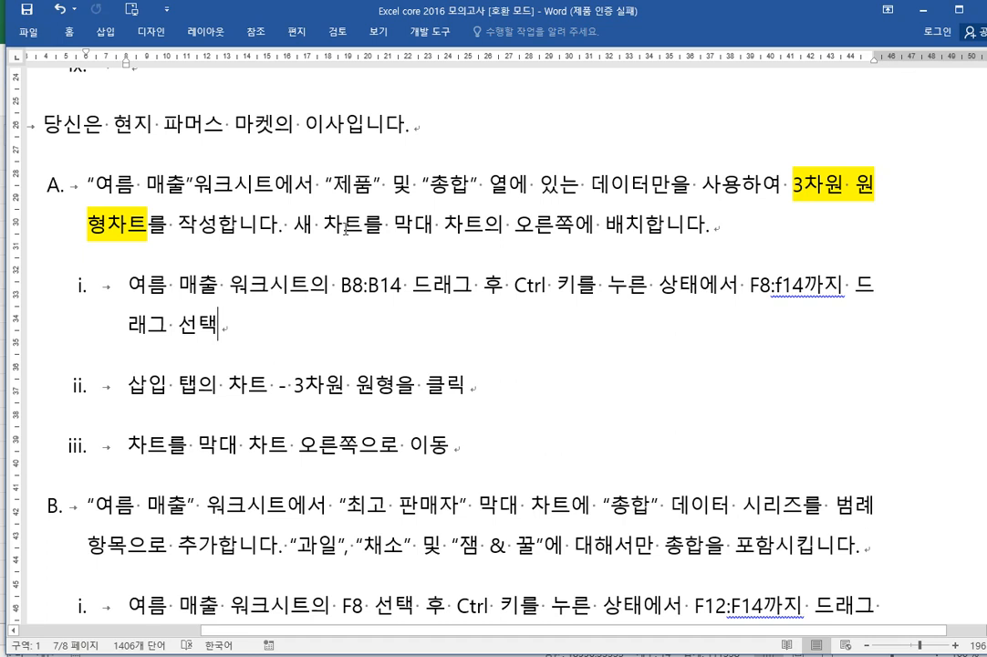
left_click_drag(393, 224, 630, 224)
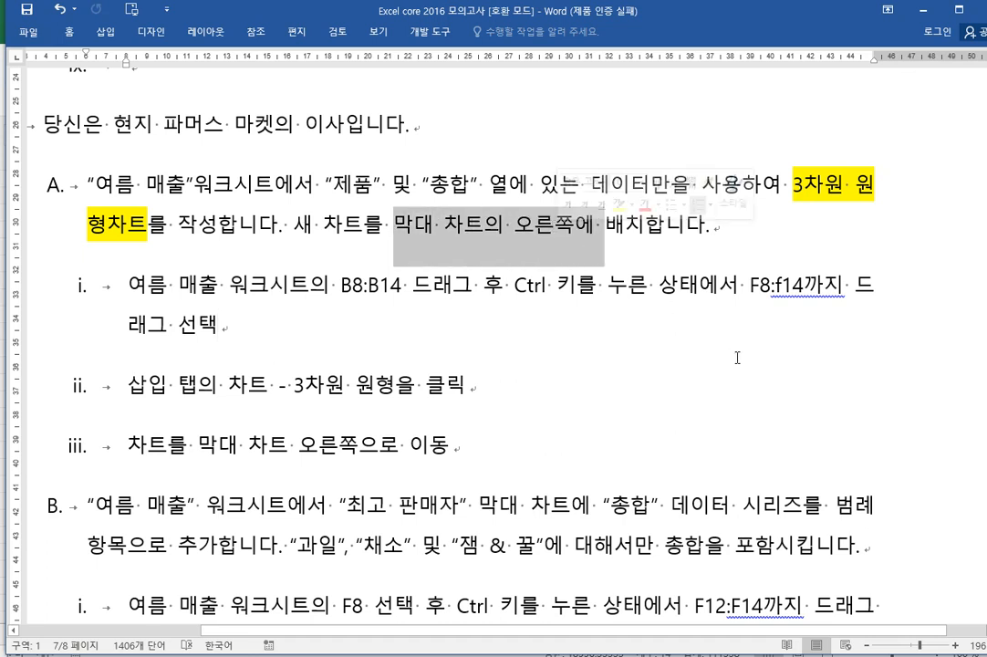
left_click(765, 397)
Switch back to 프로젝트7 in Excel and move the 3-D pie chart to the right of the 최고 판매자 bar chart.
key("alt+Tab")
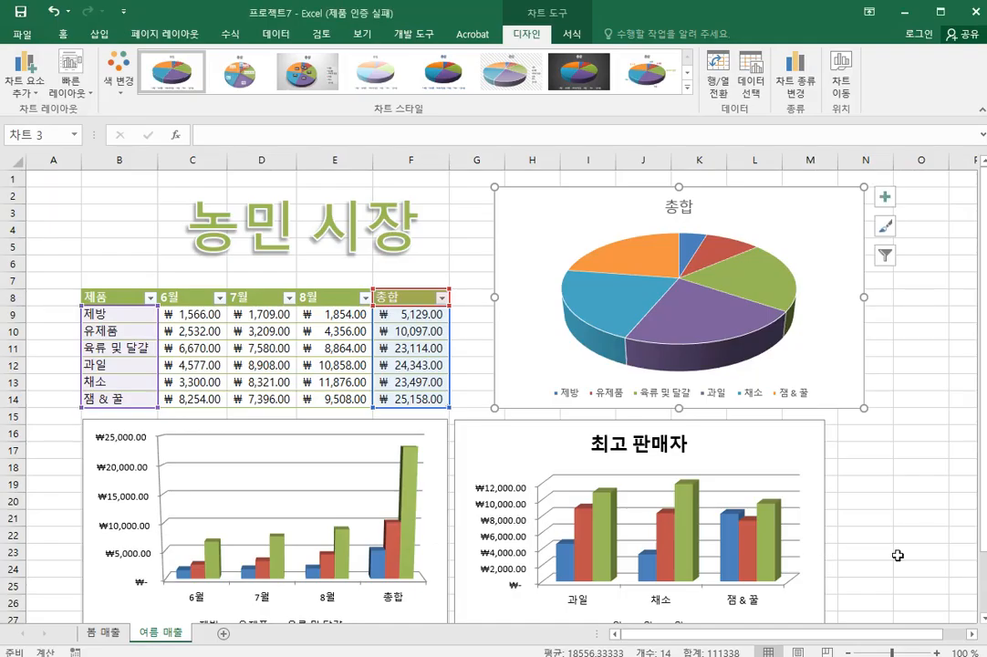
left_click(899, 553)
left_click_drag(887, 632, 961, 621)
scroll(669, 316, "right", 3)
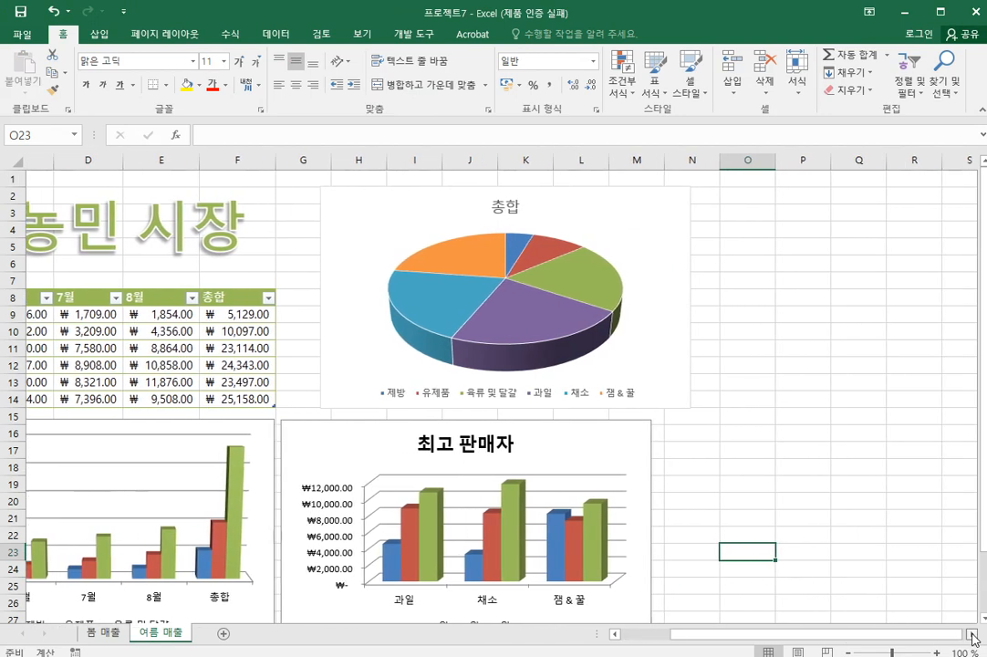
left_click_drag(538, 214, 885, 444)
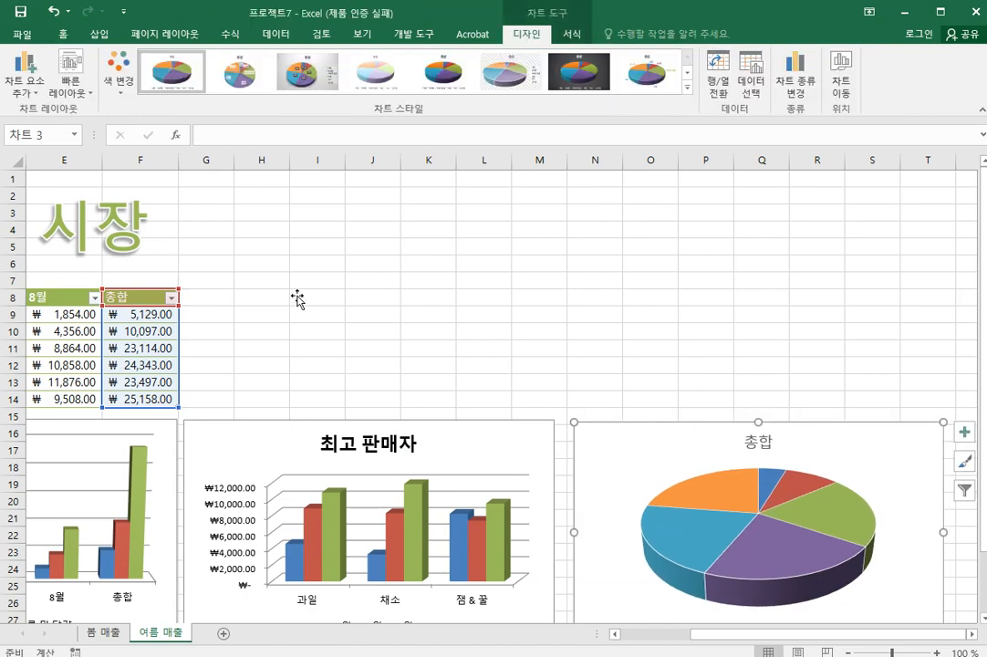
Switch to the Word exam document and read task B on adding the 총합 data series to the 최고 판매자 bar chart.
key("alt+Tab")
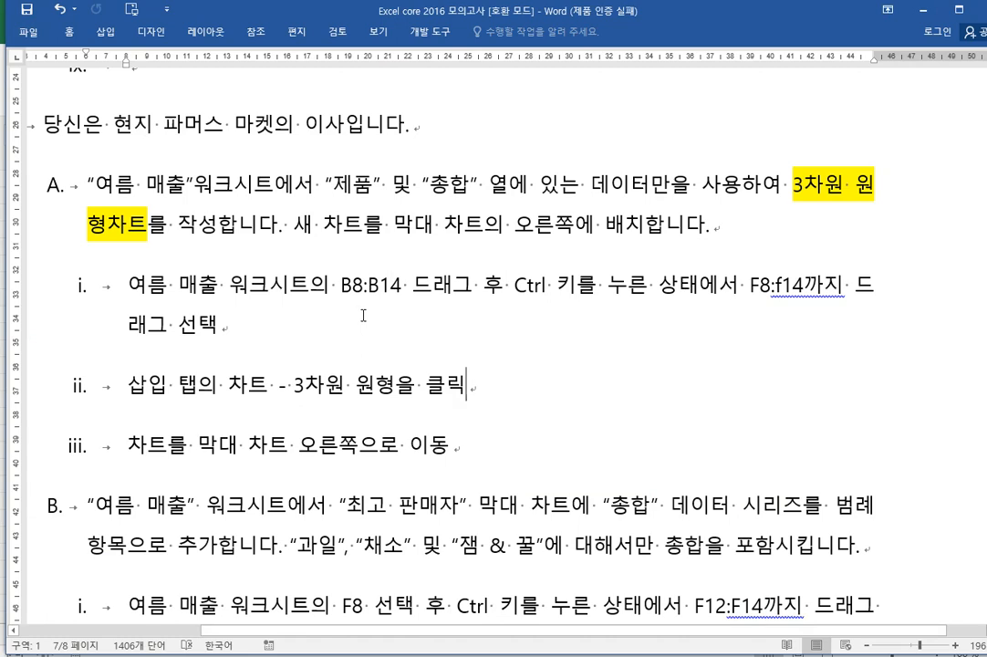
scroll(544, 277, "down", 5)
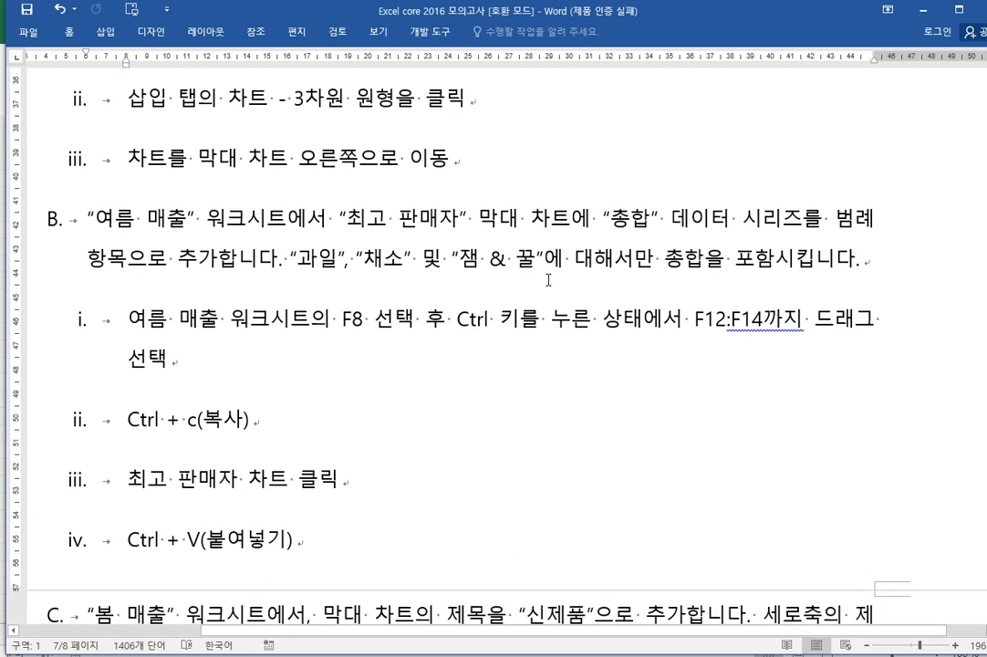
scroll(548, 279, "down", 1)
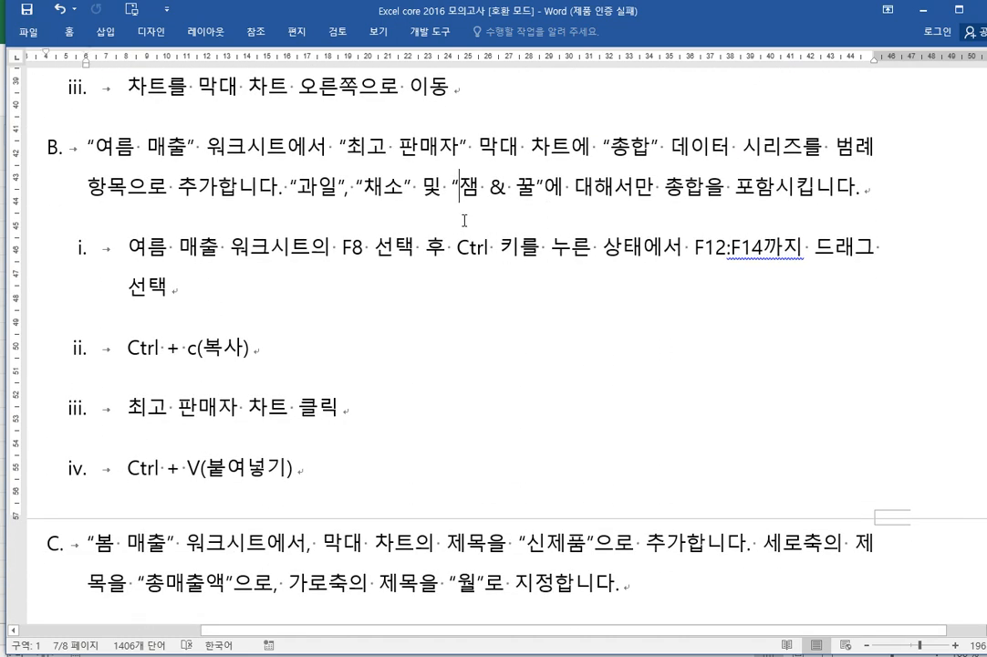
left_click_drag(107, 151, 186, 151)
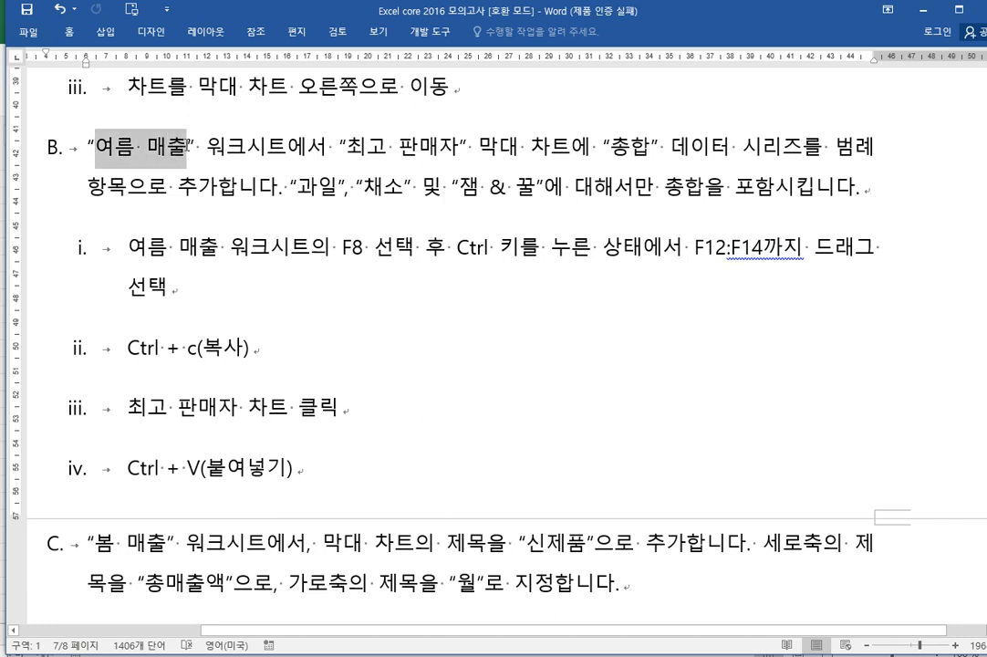
left_click(636, 208)
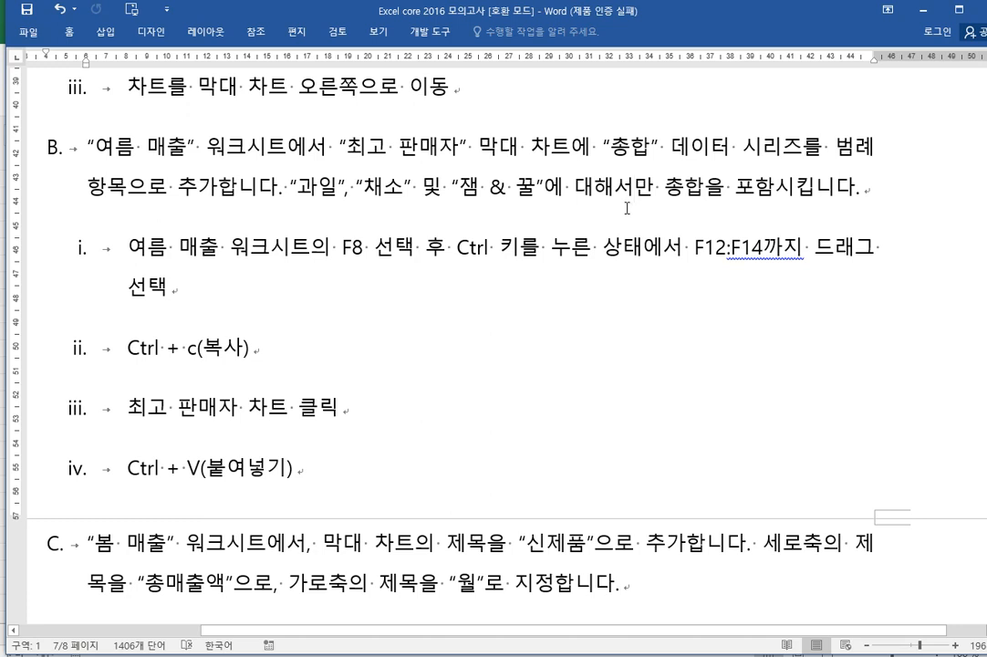
left_click(304, 193)
key("Right")
key("Right")
key("Right")
key("Right")
key("Right")
key("Right")
key("Right")
key("Right")
key("Right")
key("Right")
key("Right")
key("Right")
key("Right")
key("Right")
left_click(700, 199)
left_click(706, 188)
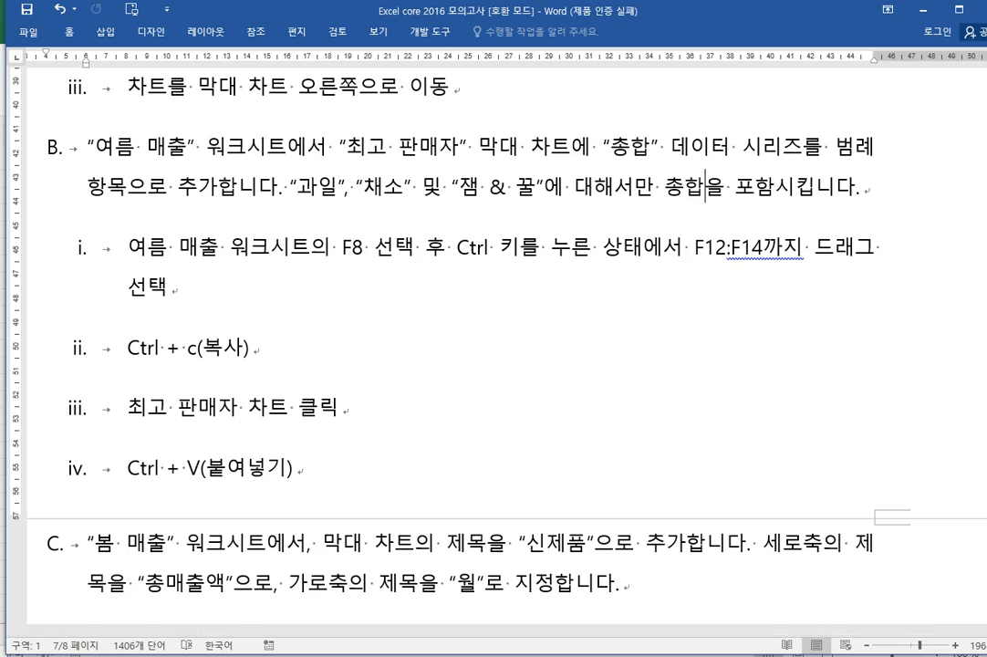
left_click(320, 187)
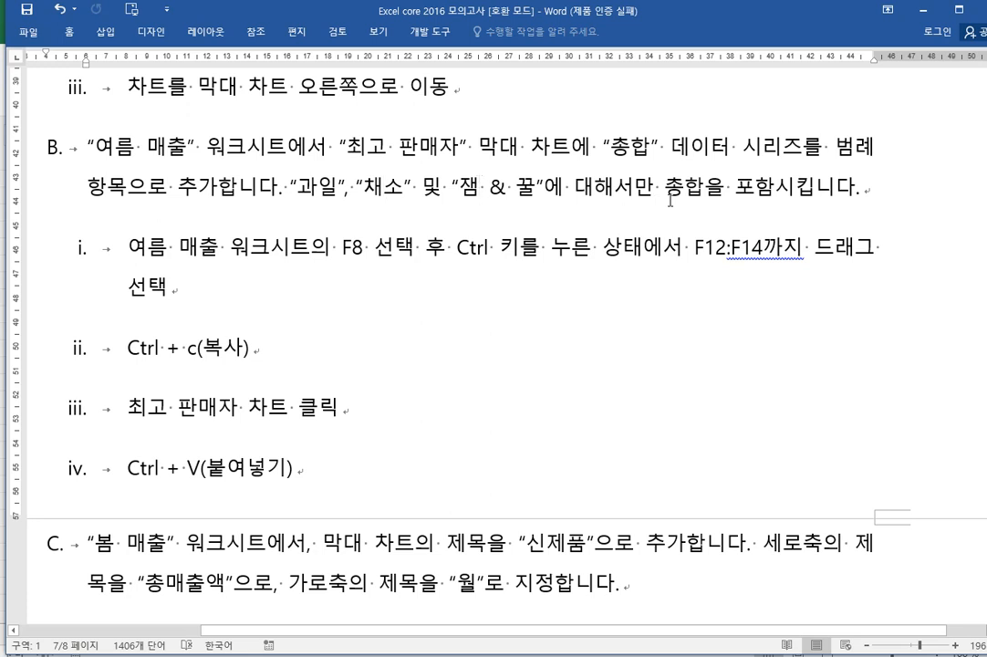
left_click(723, 193)
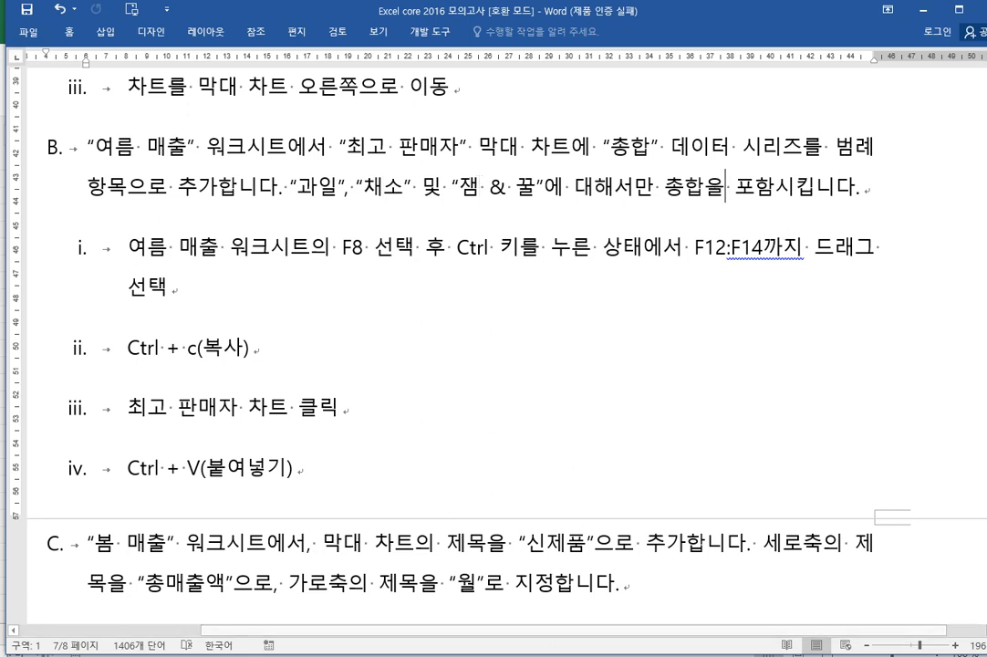
Switch to 프로젝트7 in Excel and check the 과일, 채소 and 잼 & 꿀 rows in B12:F14 against task B in the Word document.
key("alt+Tab")
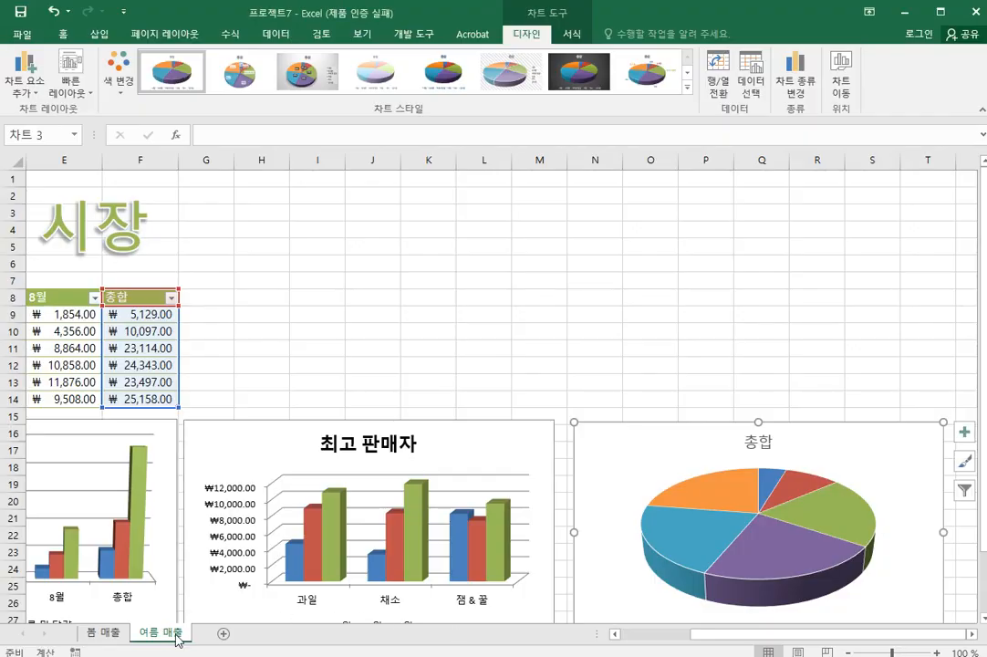
scroll(591, 619, "left", 4)
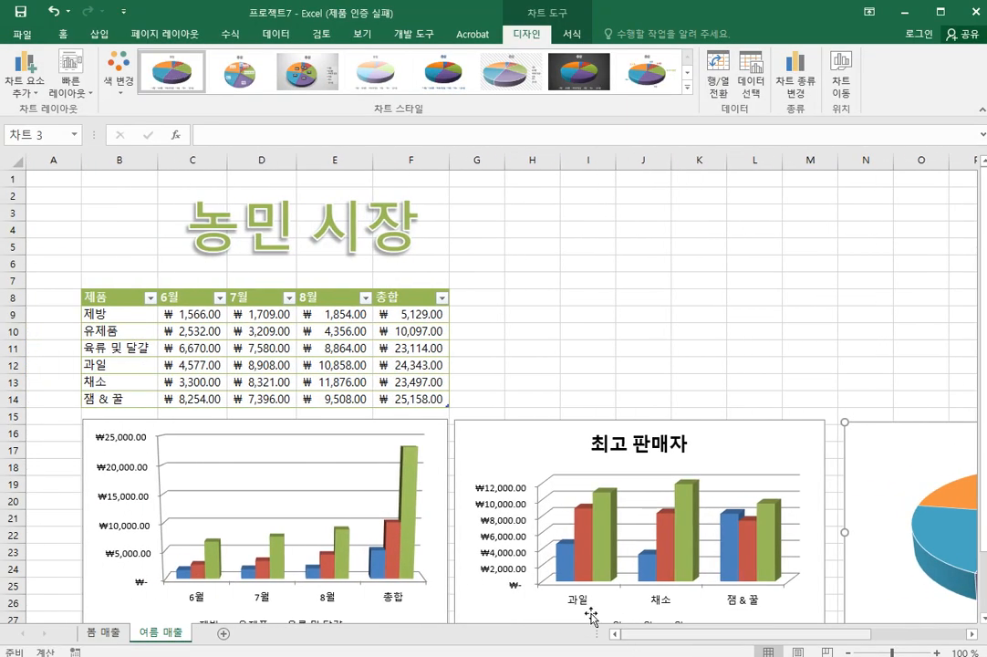
left_click_drag(100, 365, 402, 391)
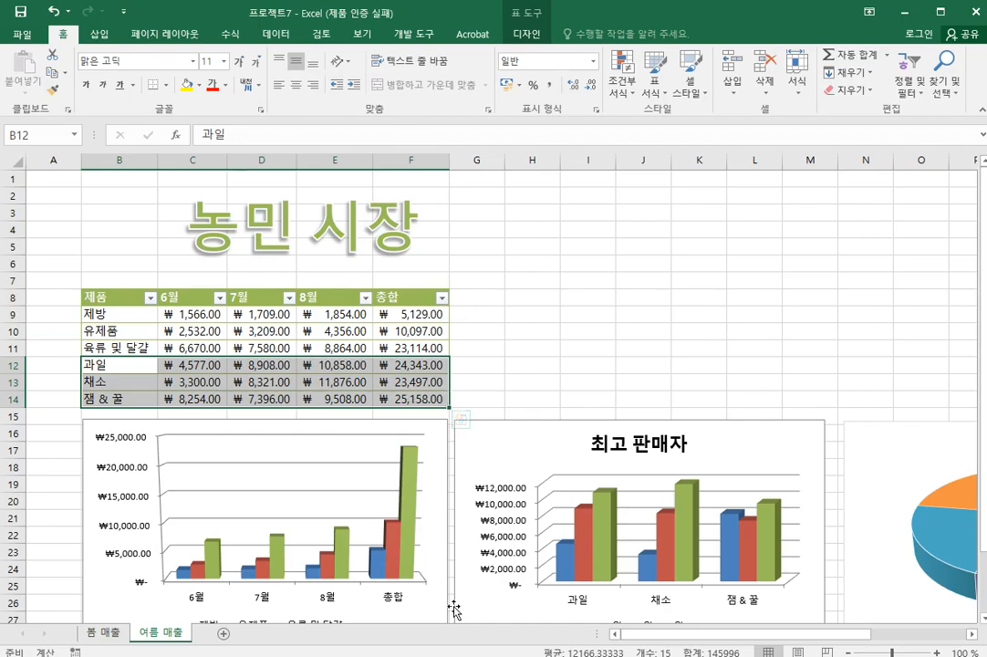
key("alt+Tab")
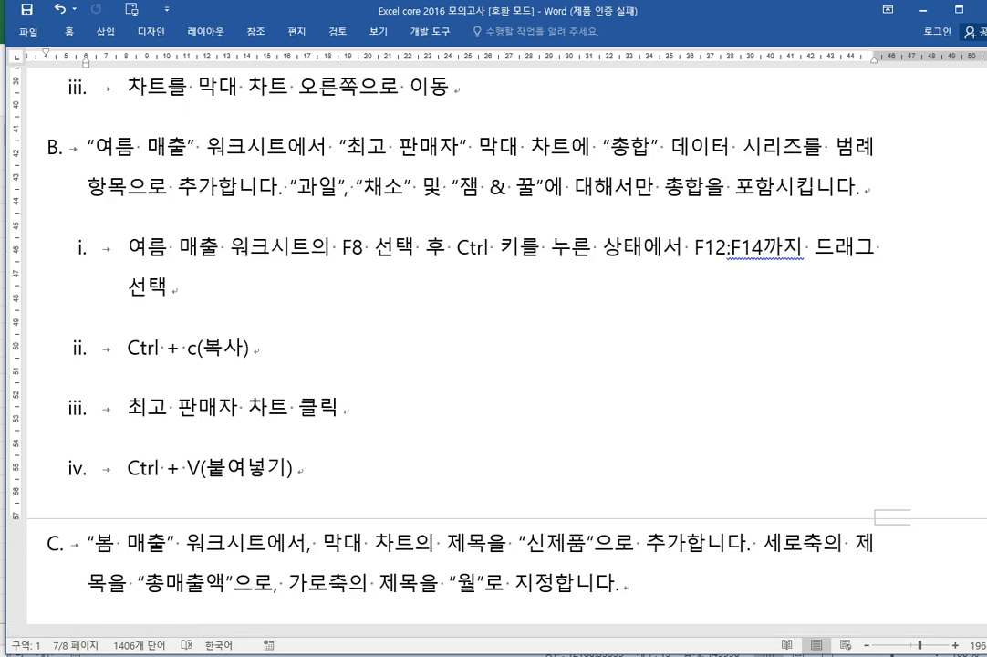
key("alt+Tab")
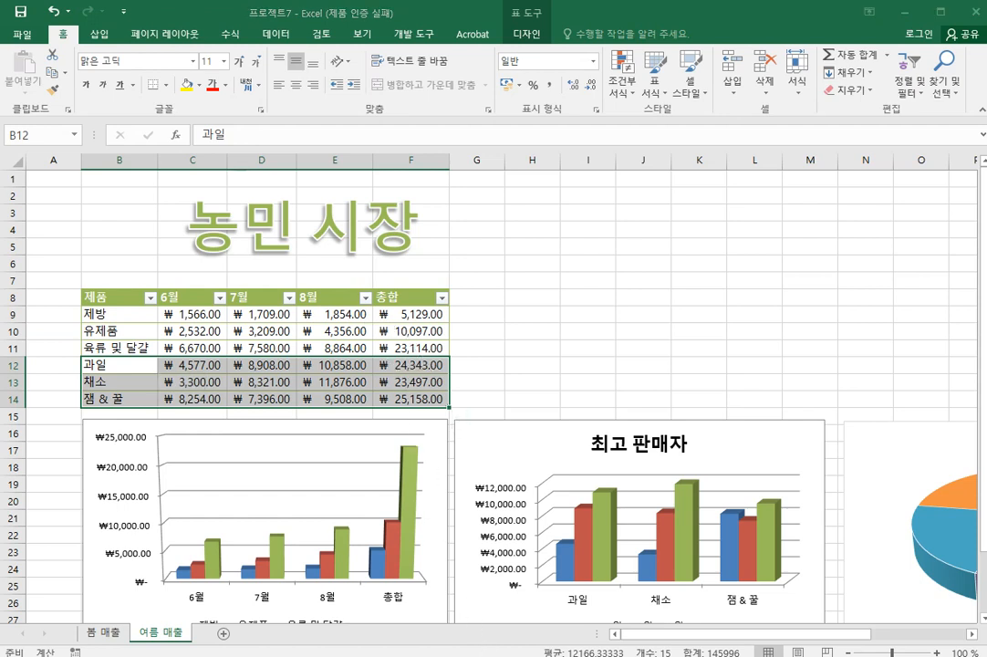
key("alt+Tab")
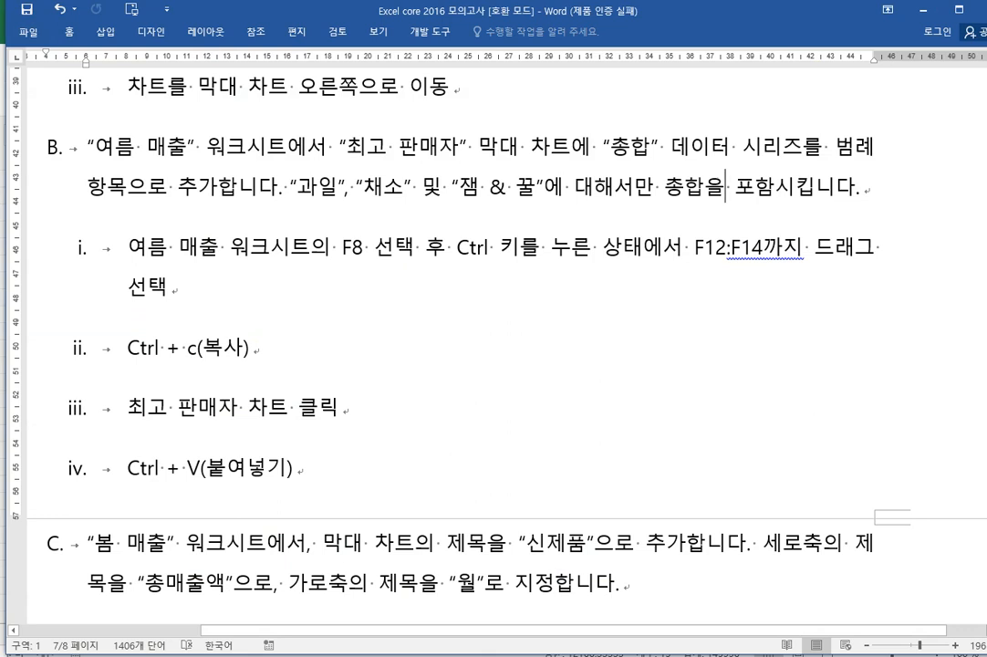
mouse_move(550, 652)
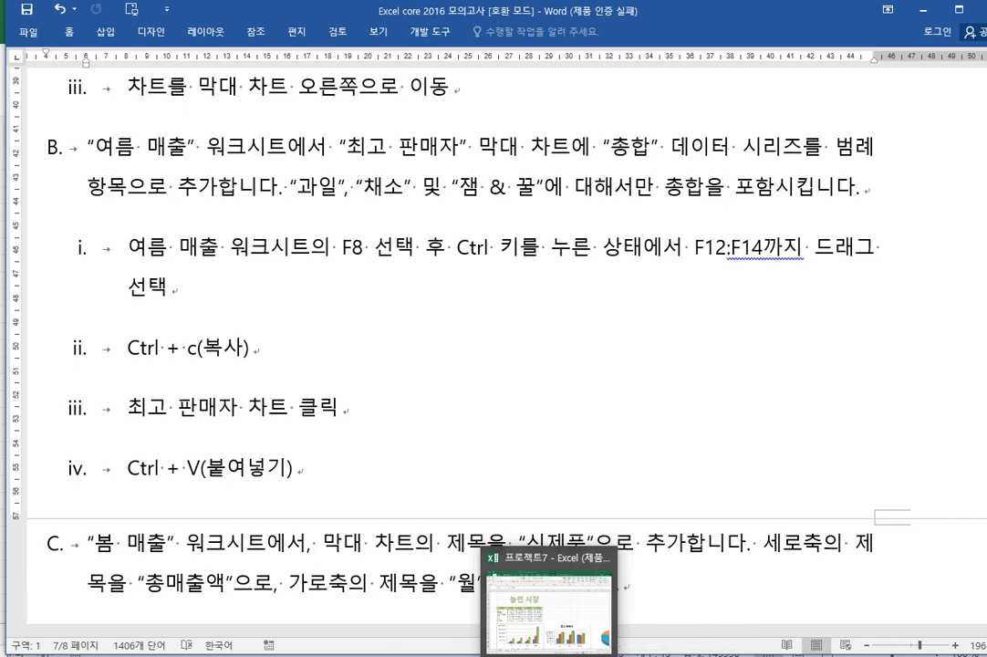
left_click(549, 607)
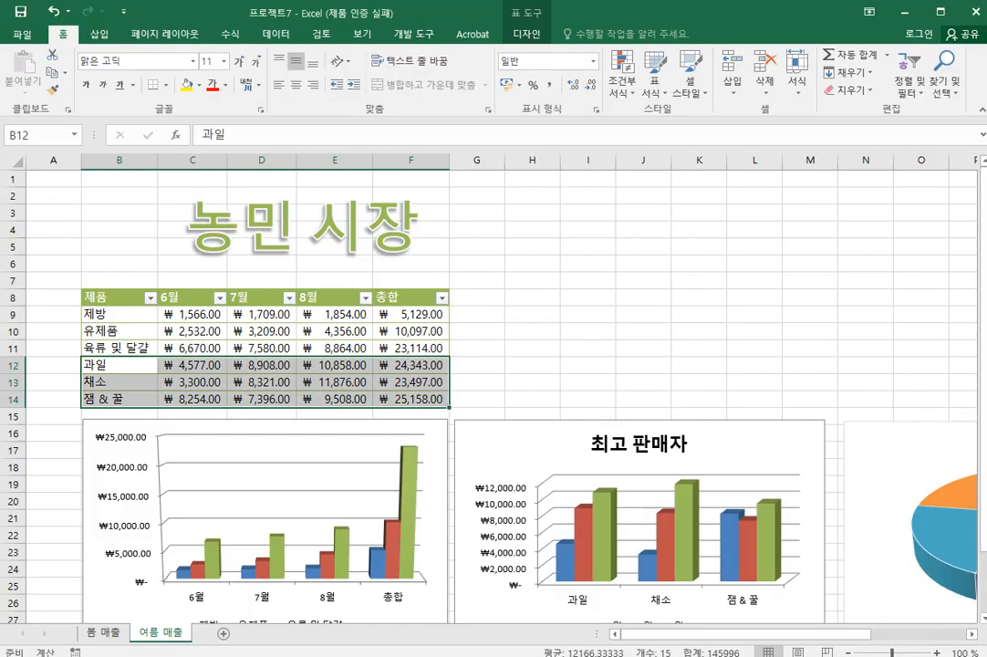
Examine the 총합 values in F12:F14 and the source range of the untitled bar chart beneath the table.
left_click(588, 382)
left_click_drag(410, 364, 436, 398)
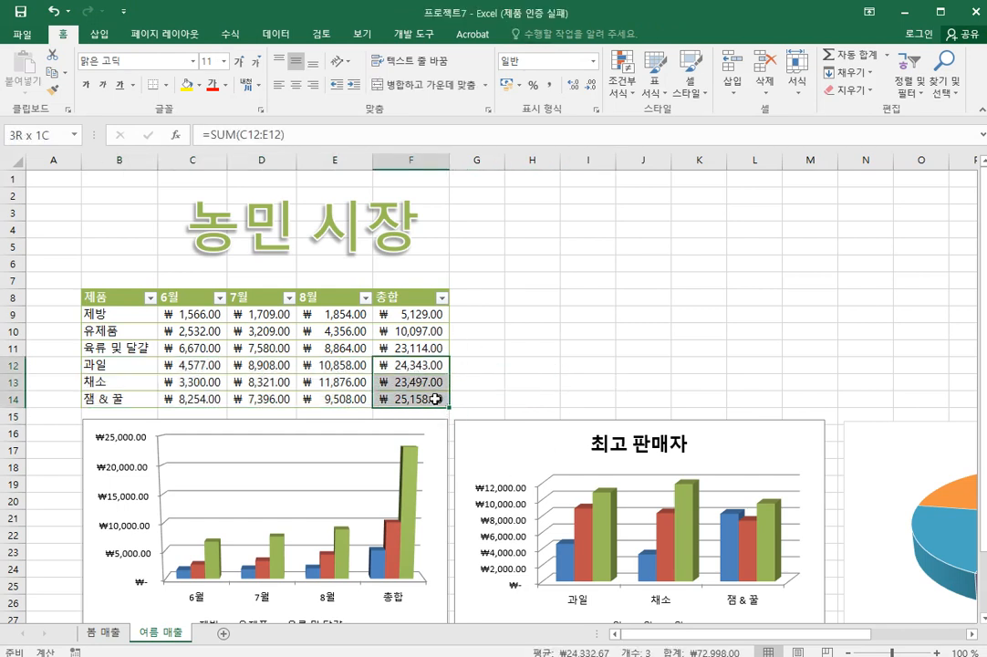
left_click_drag(436, 399, 438, 401)
scroll(446, 457, "down", 2)
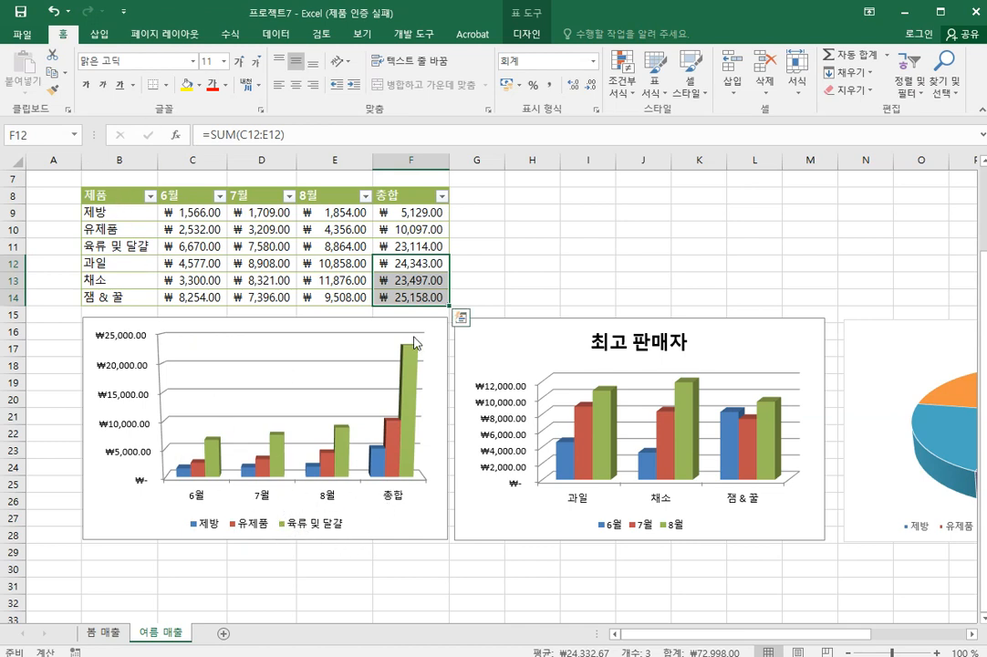
left_click(140, 517)
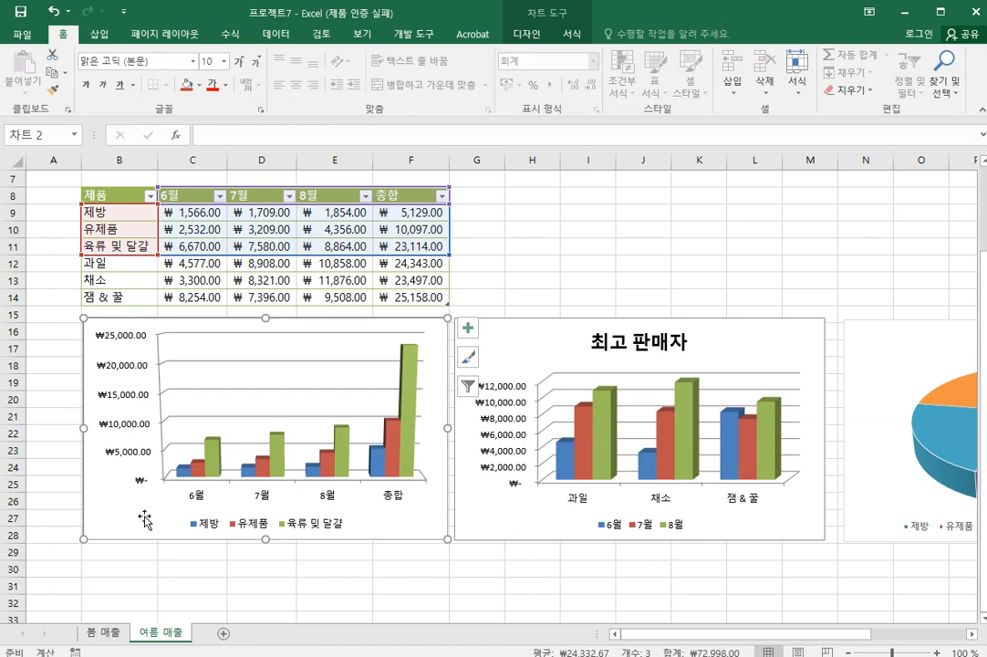
left_click(550, 231)
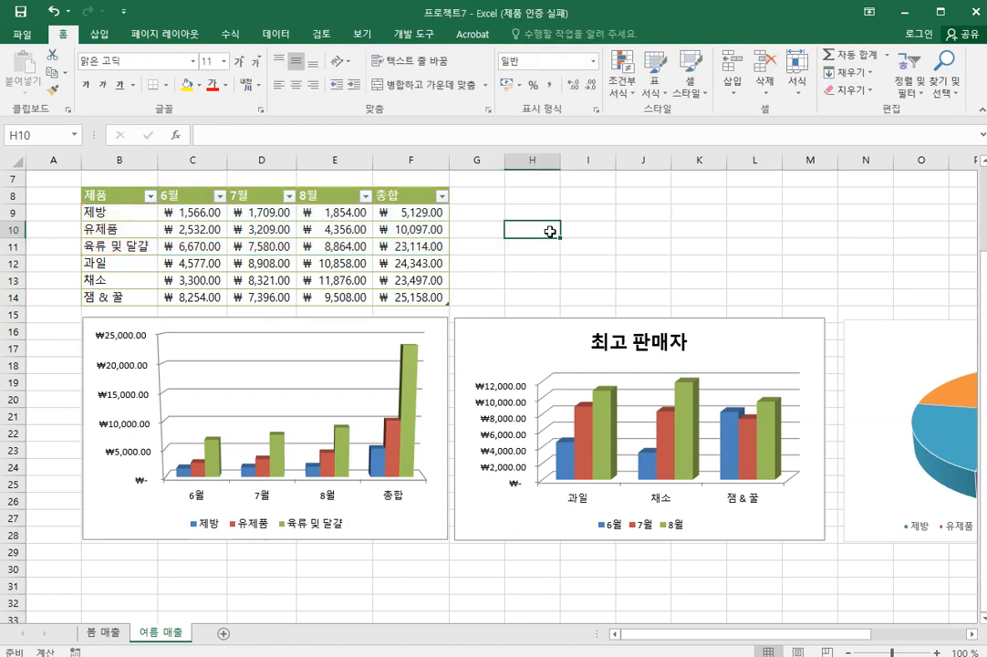
left_click_drag(406, 263, 406, 297)
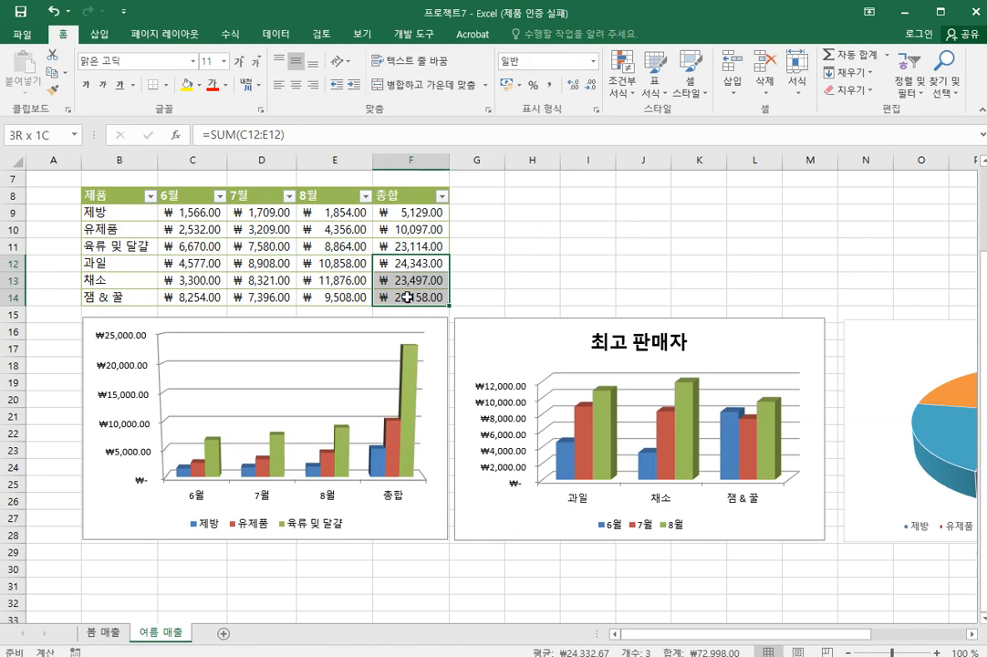
Copy F8 together with F12:F14 and paste them as a data series into the untitled bar chart beneath the table.
left_click(532, 229)
left_click(404, 196)
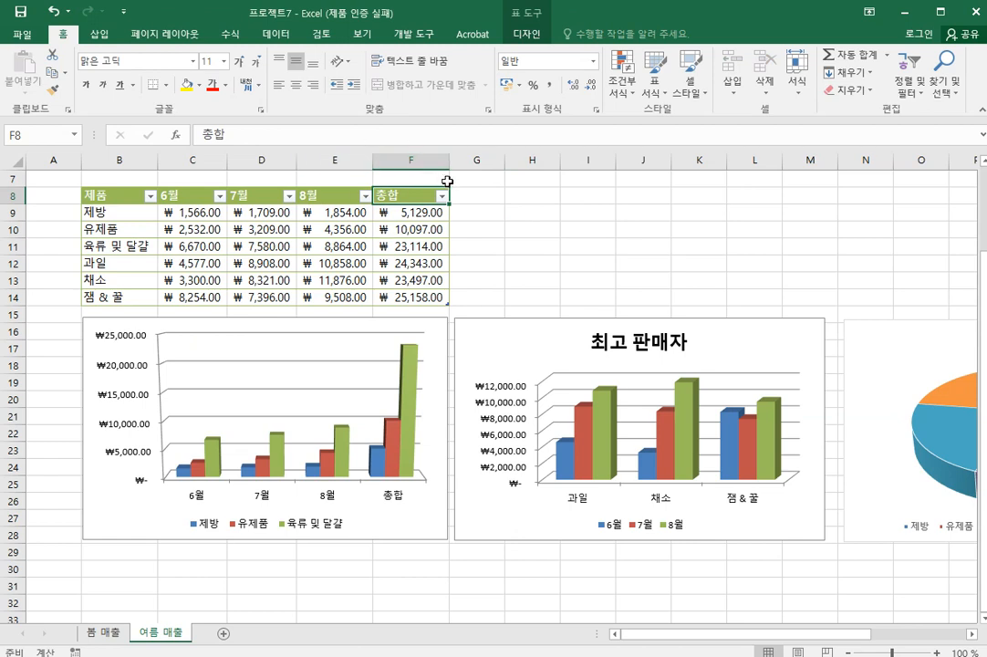
left_click(407, 266)
left_click_drag(407, 266, 402, 296)
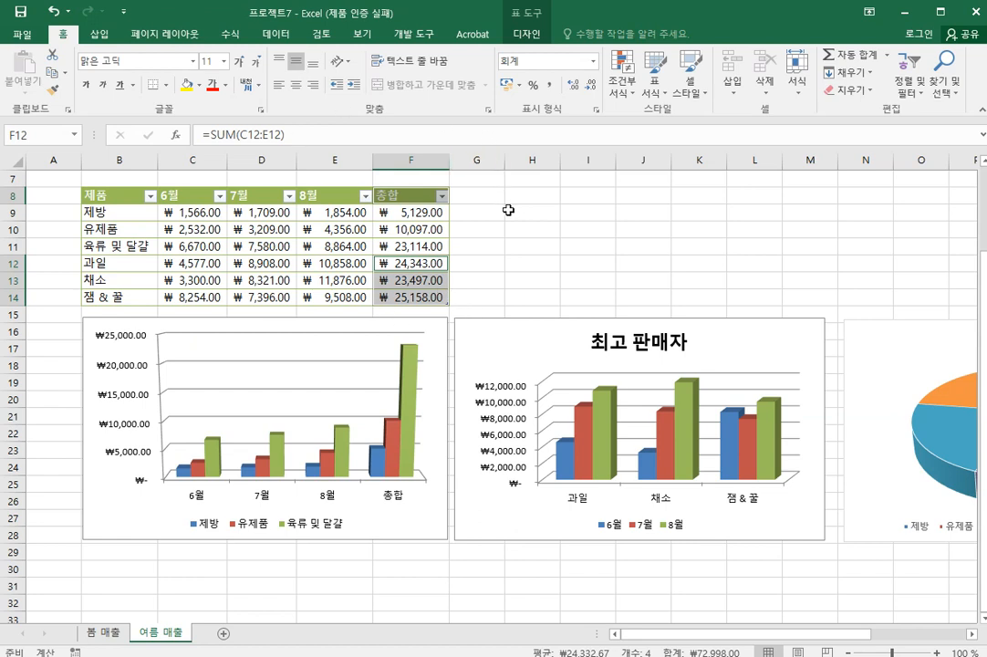
key("ctrl+c")
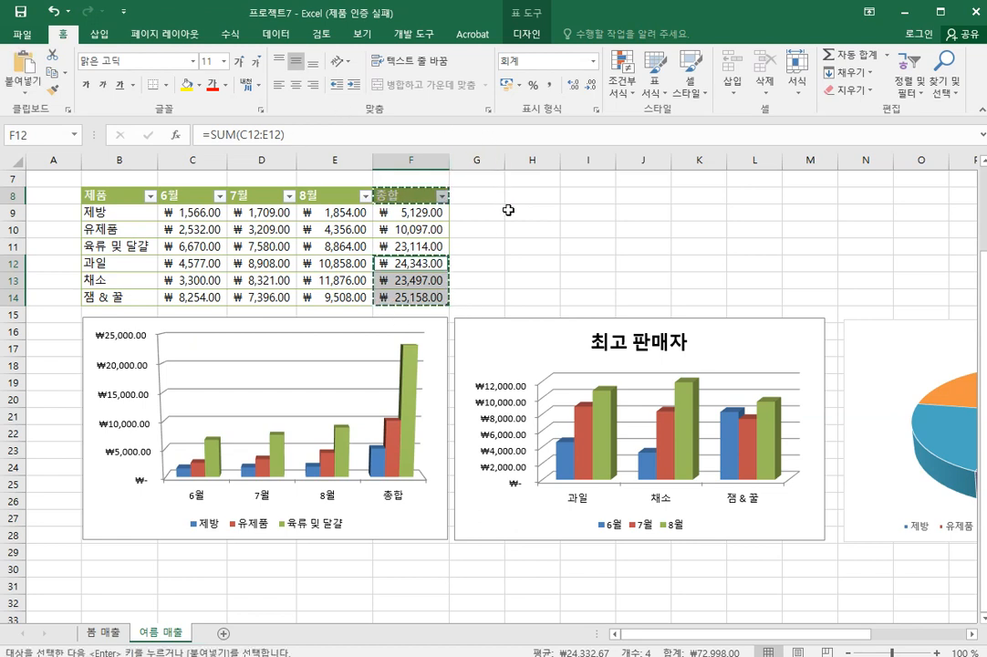
left_click(437, 529)
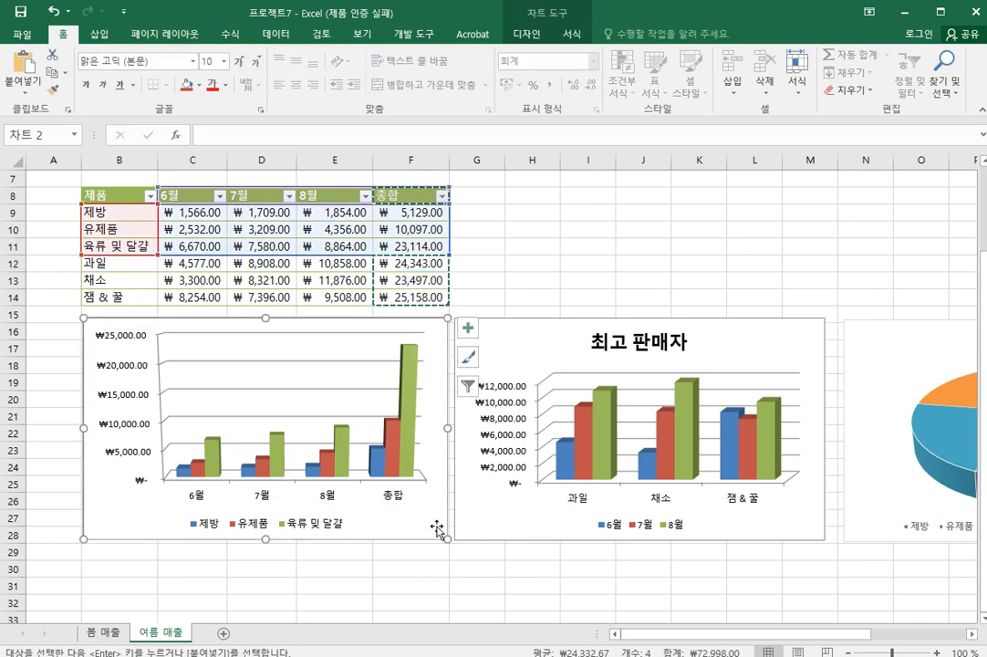
key("ctrl+v")
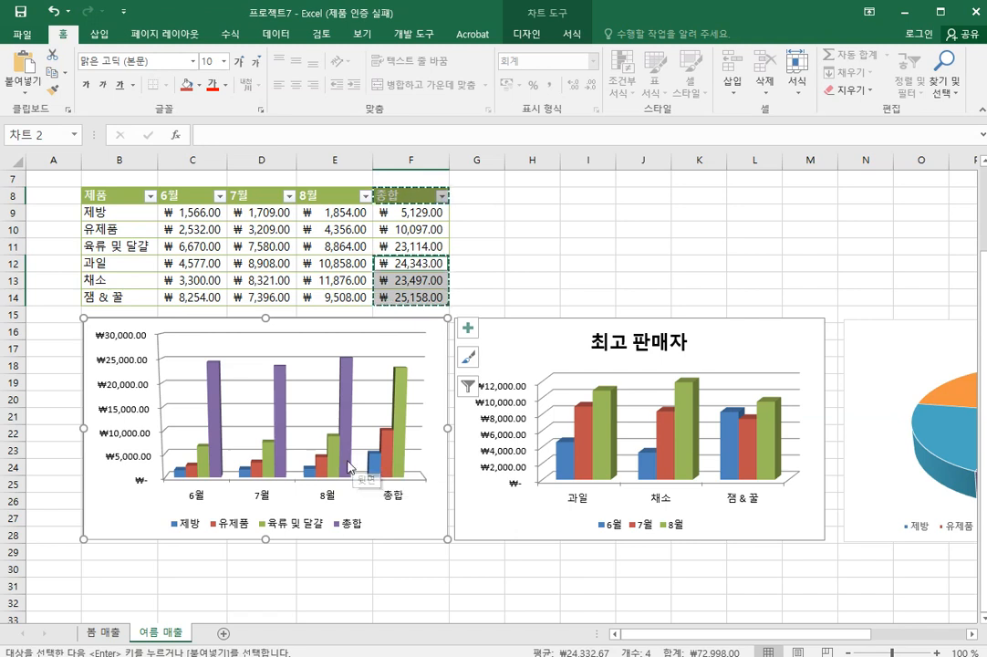
left_click(528, 265)
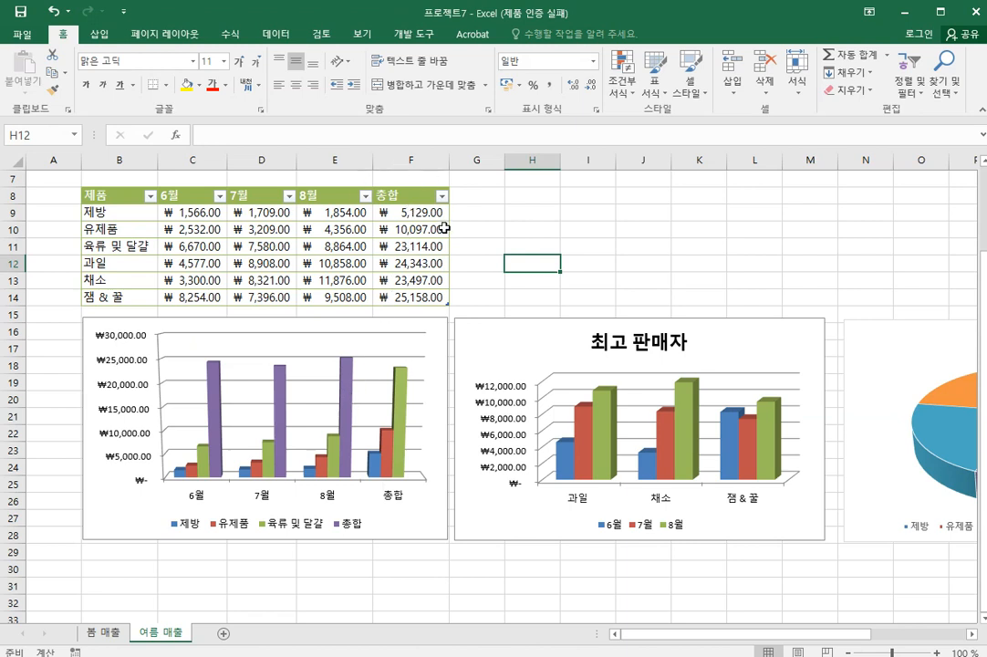
left_click(122, 522)
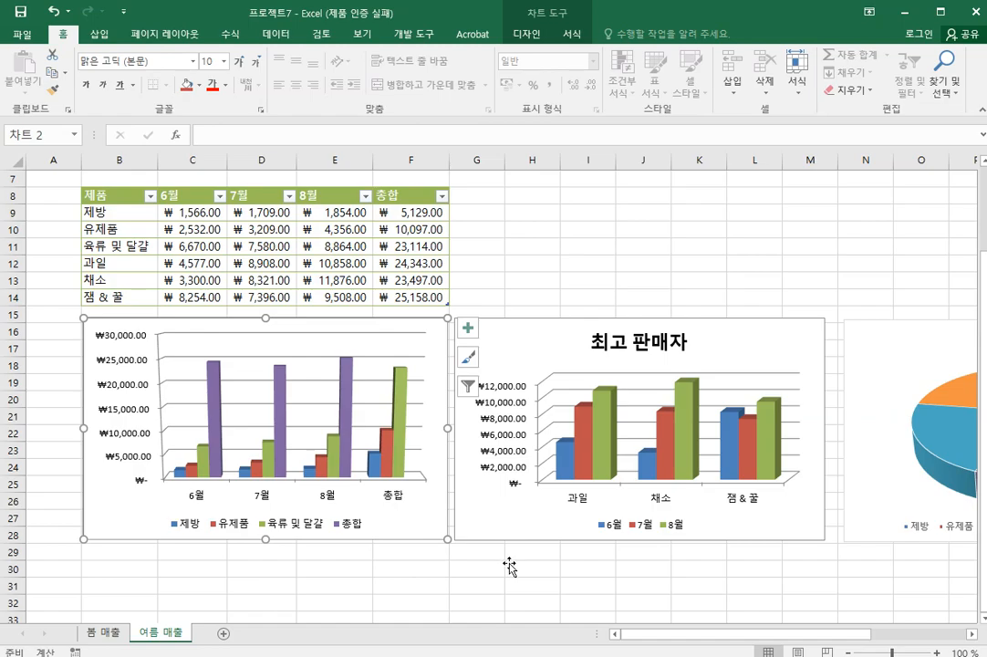
Switch to the Word exam document and read task C on the chart title and axis titles.
key("alt+Tab")
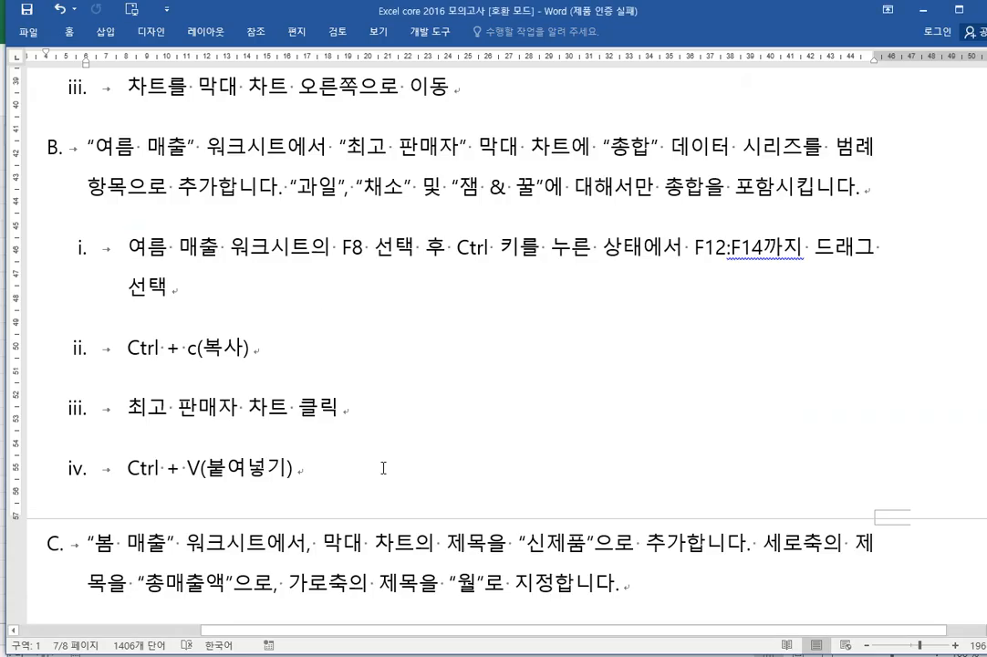
scroll(321, 315, "down", 1)
scroll(322, 315, "down", 5)
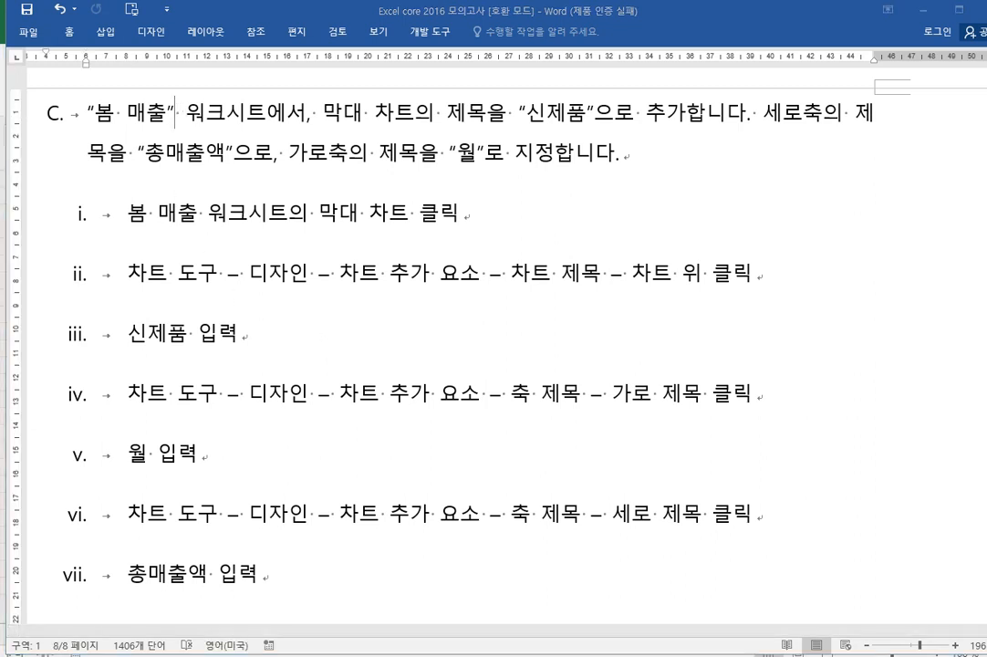
Switch to 프로젝트7 in Excel, open the 봄 매출 sheet, and return to task C in the Word document.
key("alt+Tab")
left_click(105, 635)
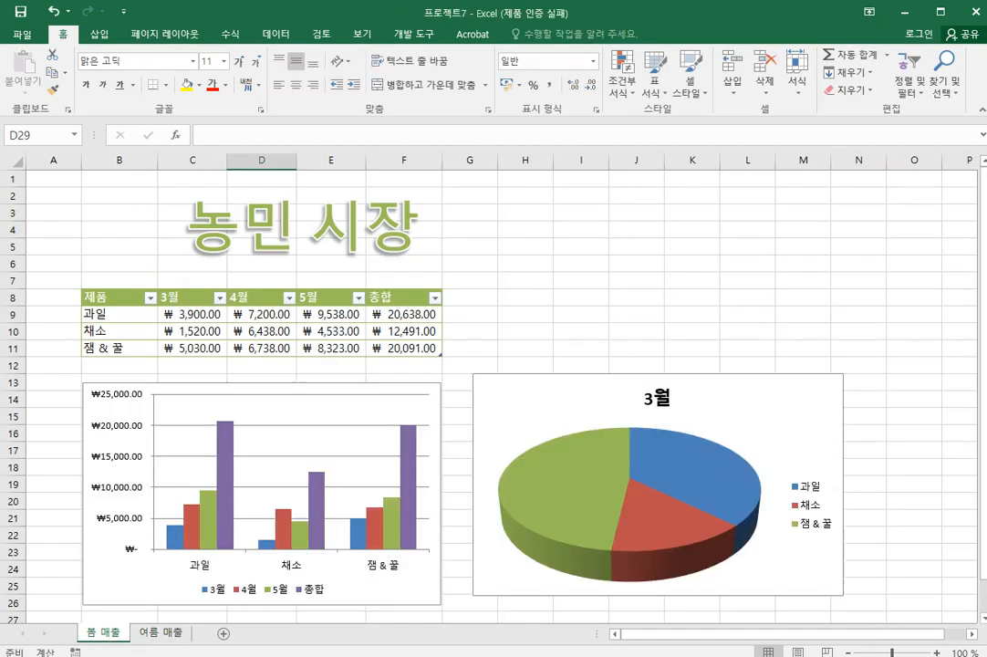
left_click(440, 155)
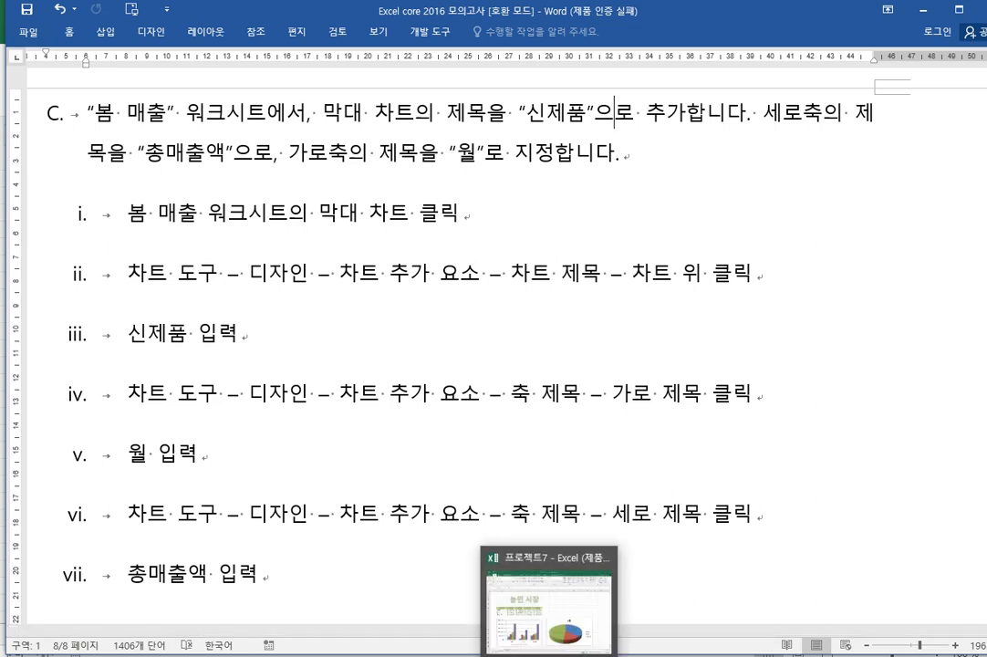
Switch to 프로젝트7 in Excel, select the bar chart on the 봄 매출 sheet, and return to the Word exam document.
left_click(566, 602)
scroll(463, 482, "down", 3)
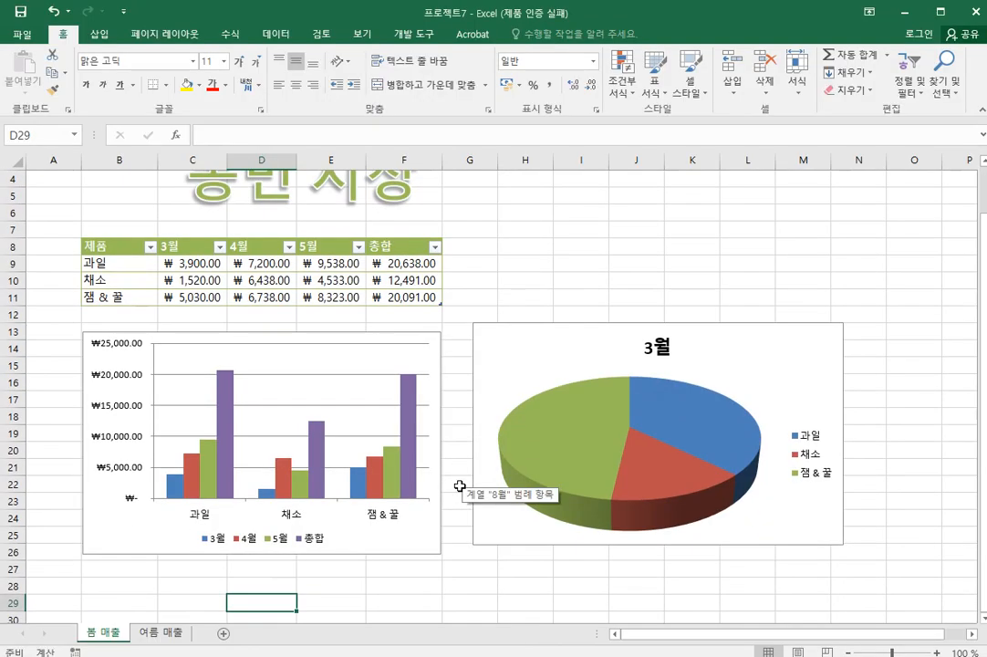
left_click(463, 533)
left_click(383, 441)
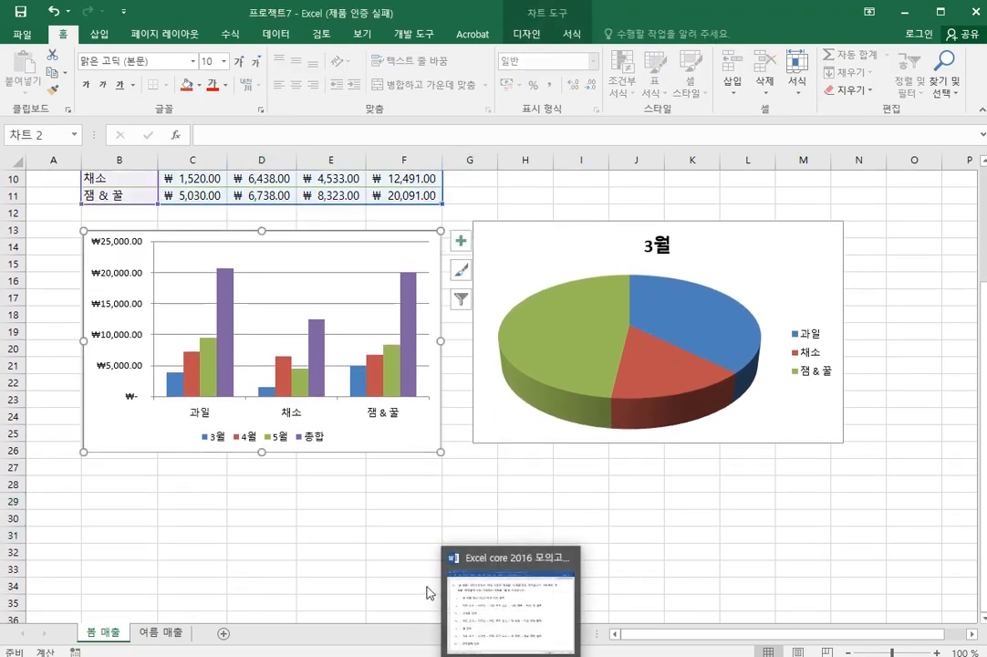
left_click(511, 598)
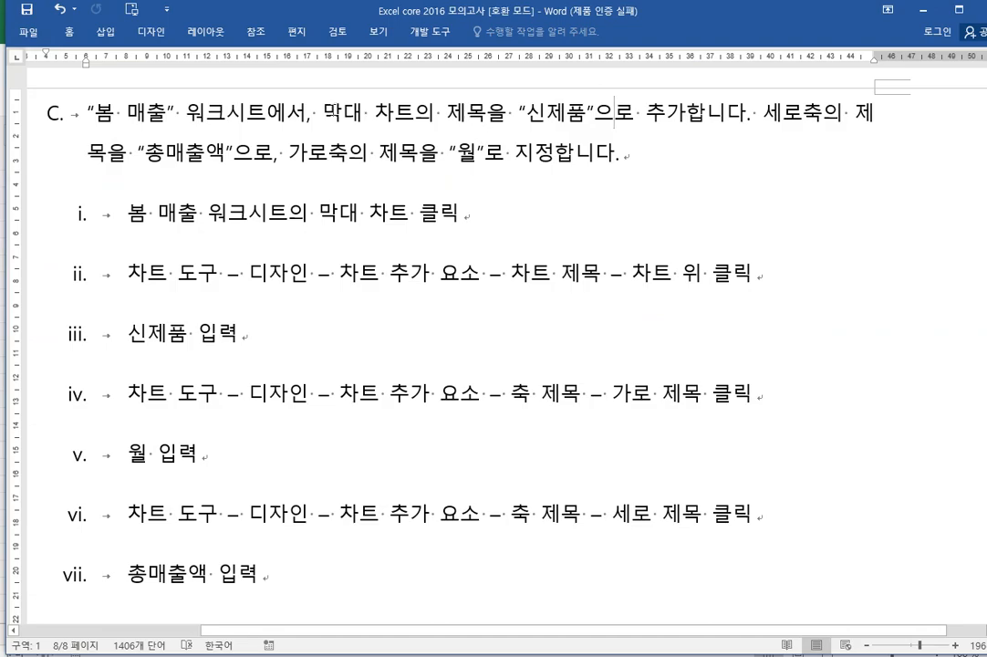
Switch to 프로젝트7 in Excel and add a chart title element above the bar chart, leaving axis titles off.
left_click_drag(321, 115, 511, 114)
left_click(401, 644)
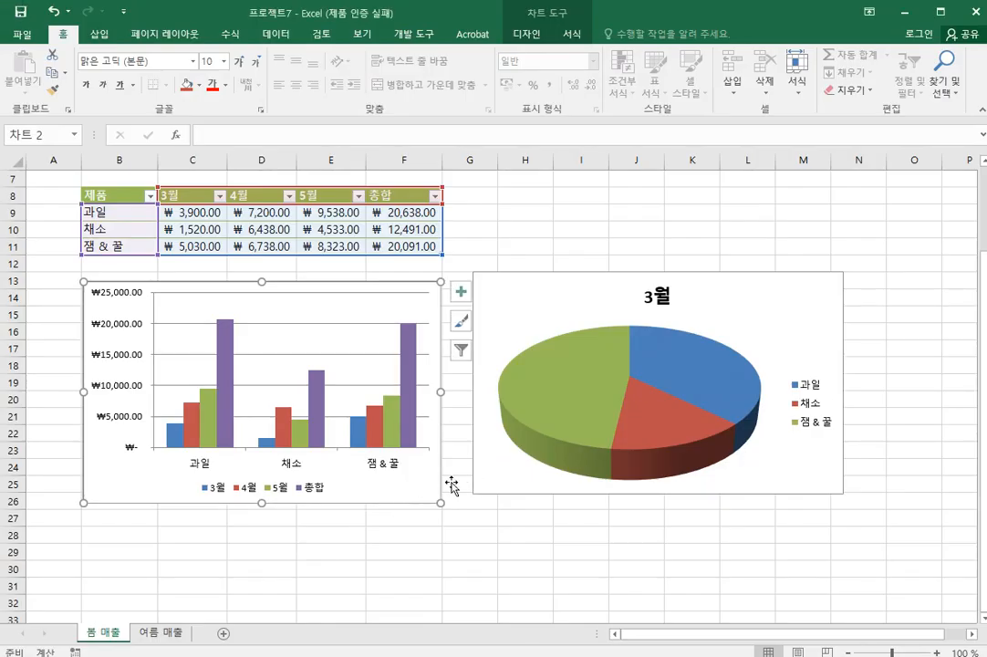
left_click(459, 292)
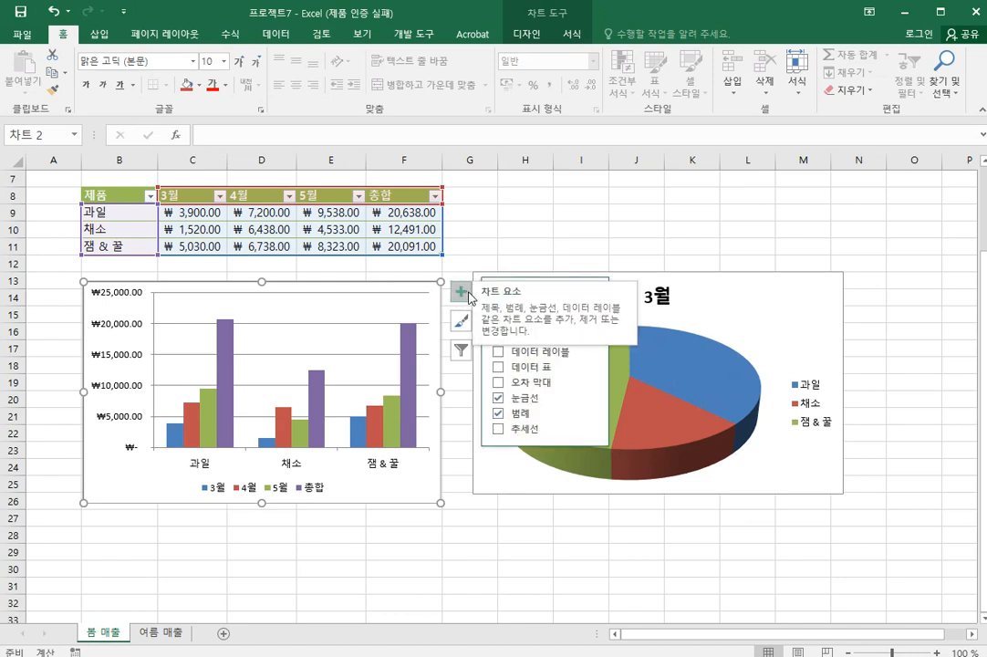
left_click(527, 321)
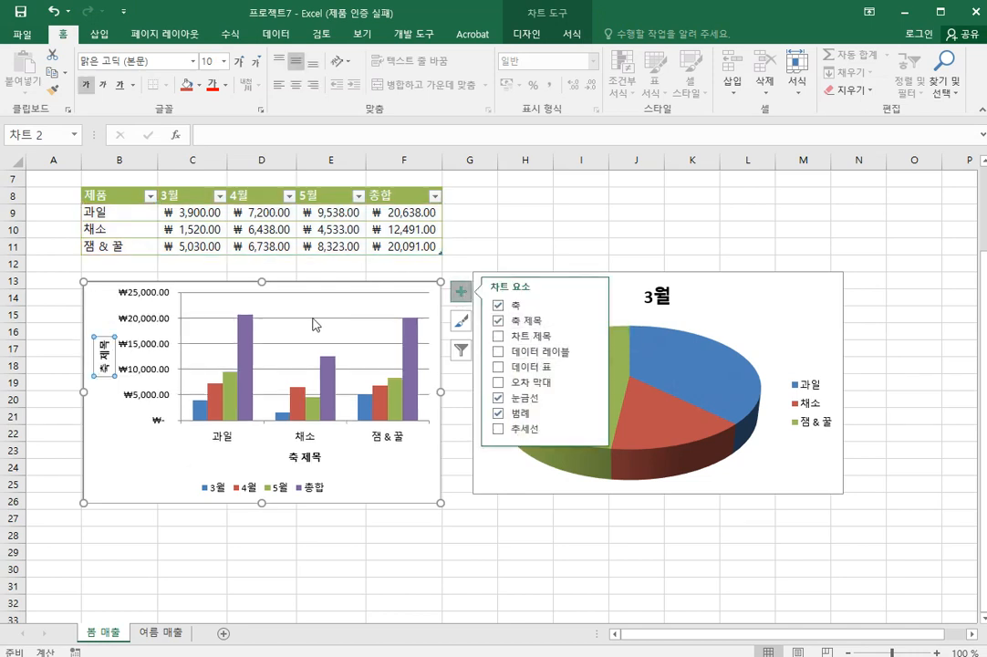
left_click(504, 322)
left_click(502, 337)
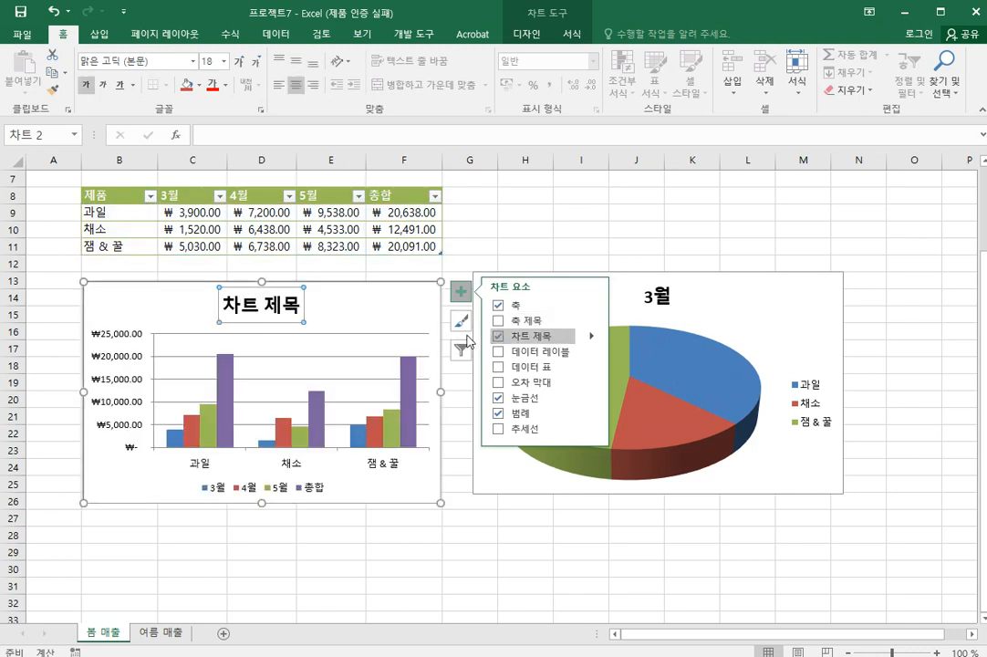
Replace the bar chart's placeholder title text with 신제품.
left_click(301, 311)
double_click(285, 305)
type("ㅅ")
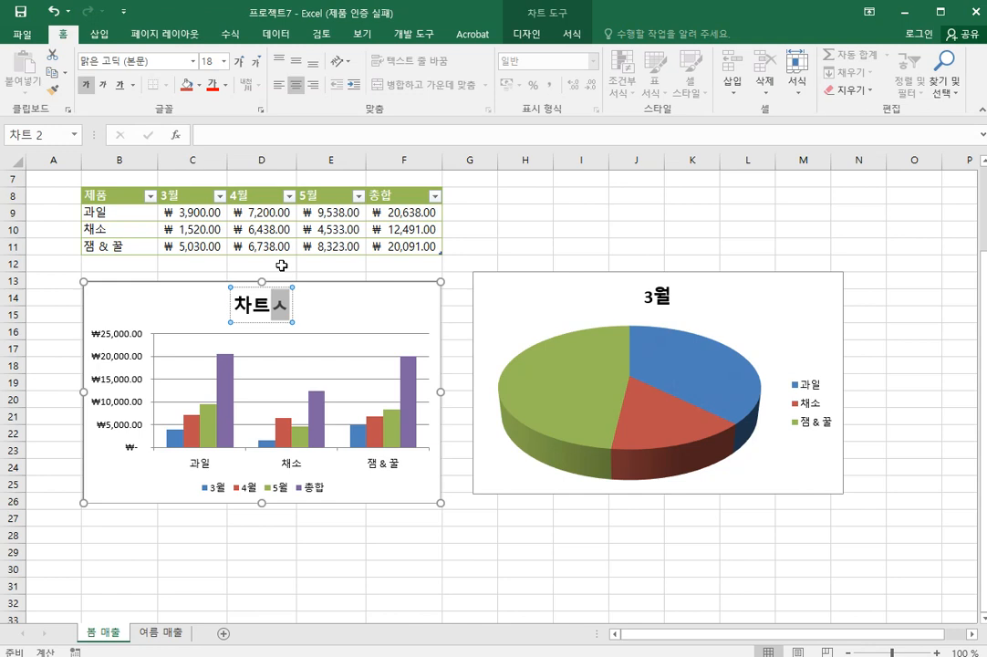
type("ㅣㄴ제푸")
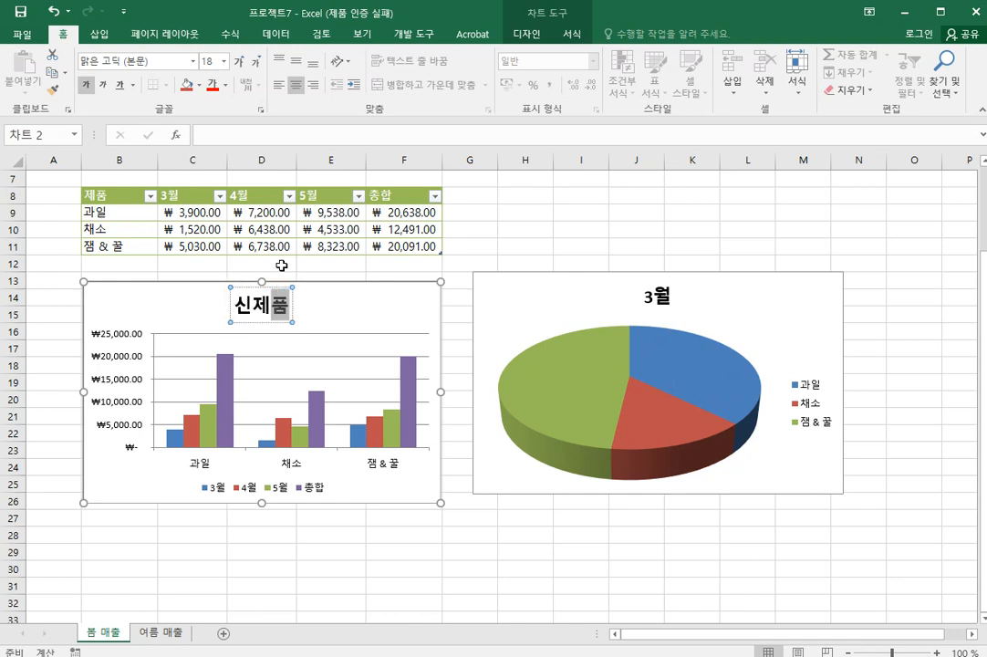
left_click(283, 610)
Add horizontal and vertical axis titles to the 신제품 bar chart and set the vertical axis title to 총매출.
left_click(408, 325)
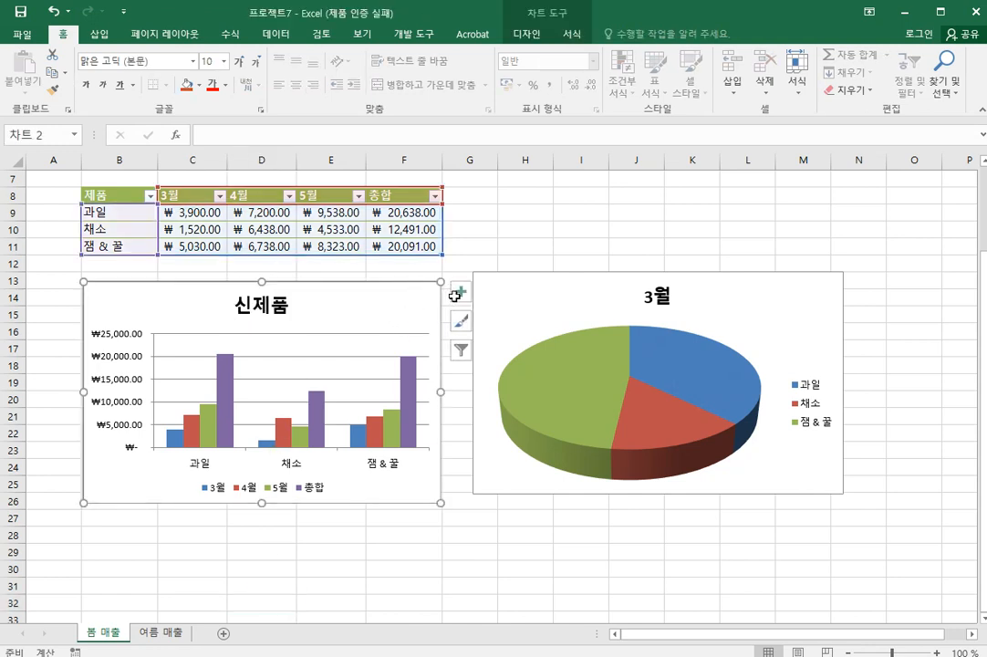
left_click(461, 296)
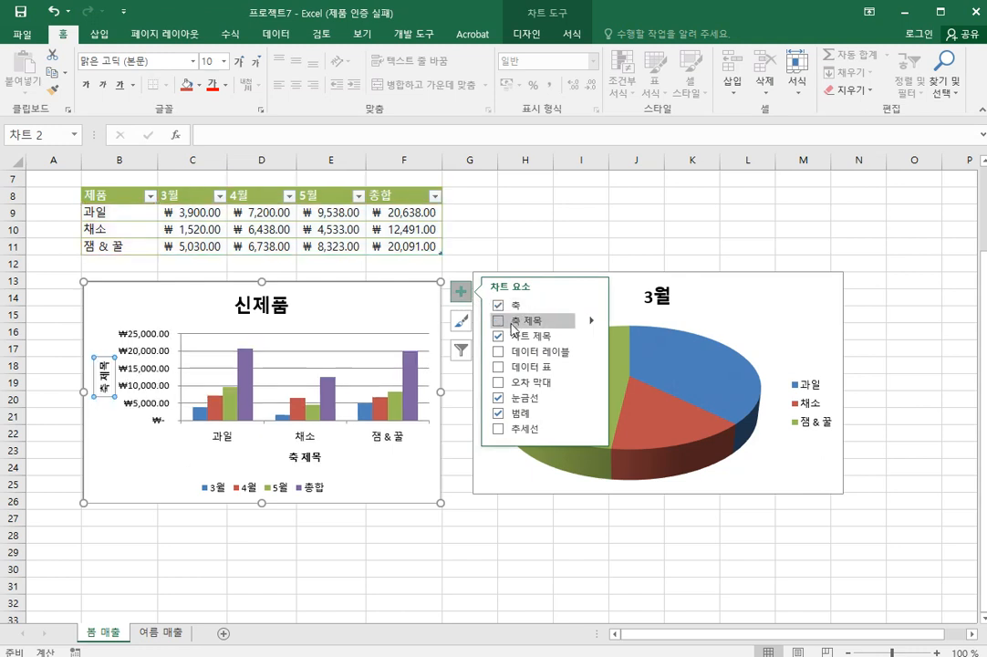
left_click(512, 324)
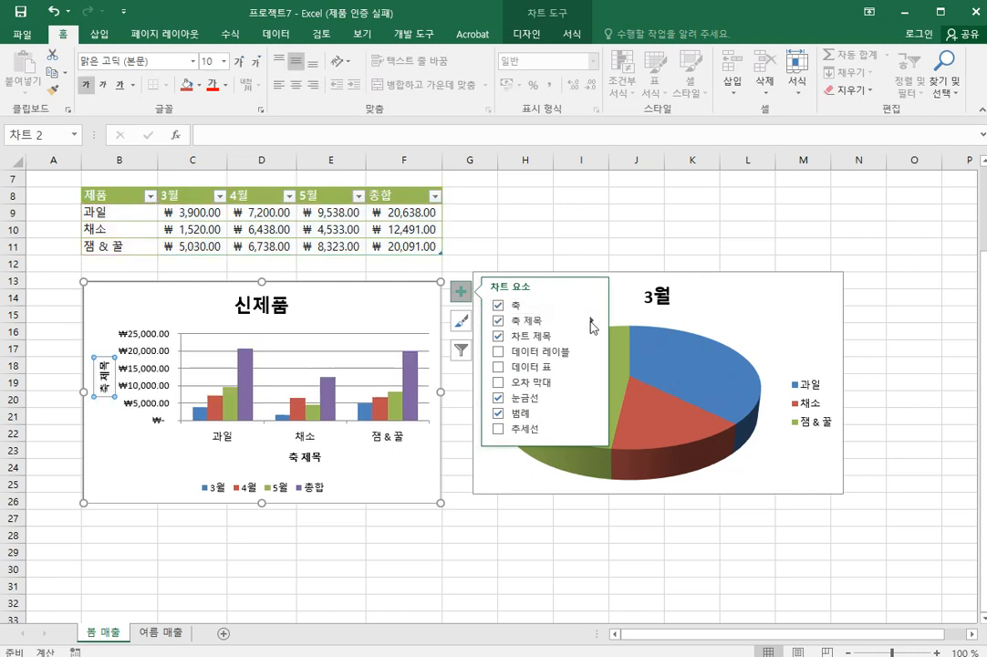
left_click(592, 322)
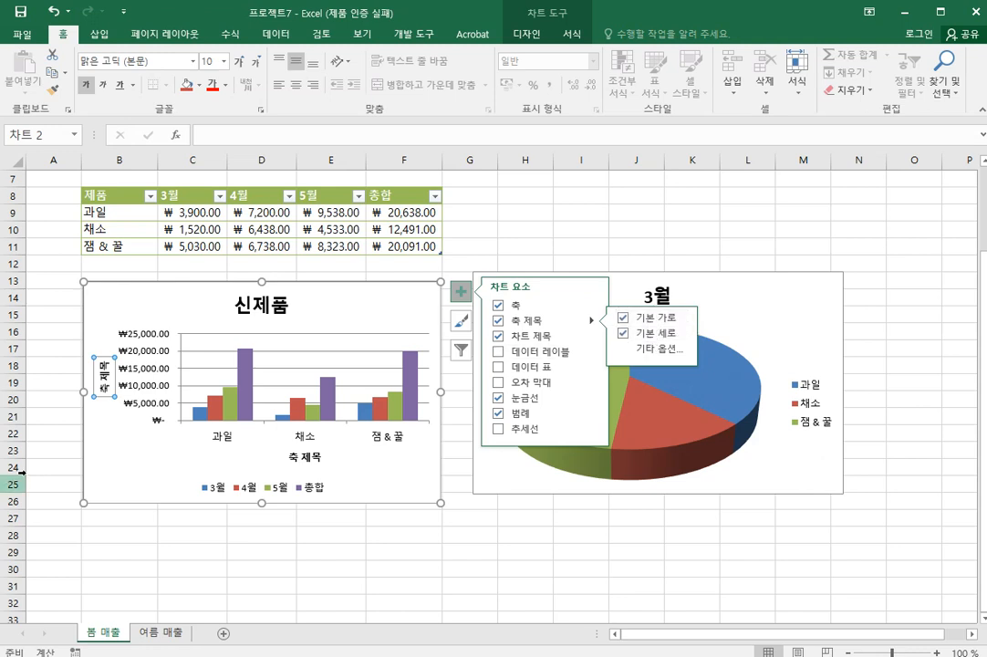
left_click(106, 390)
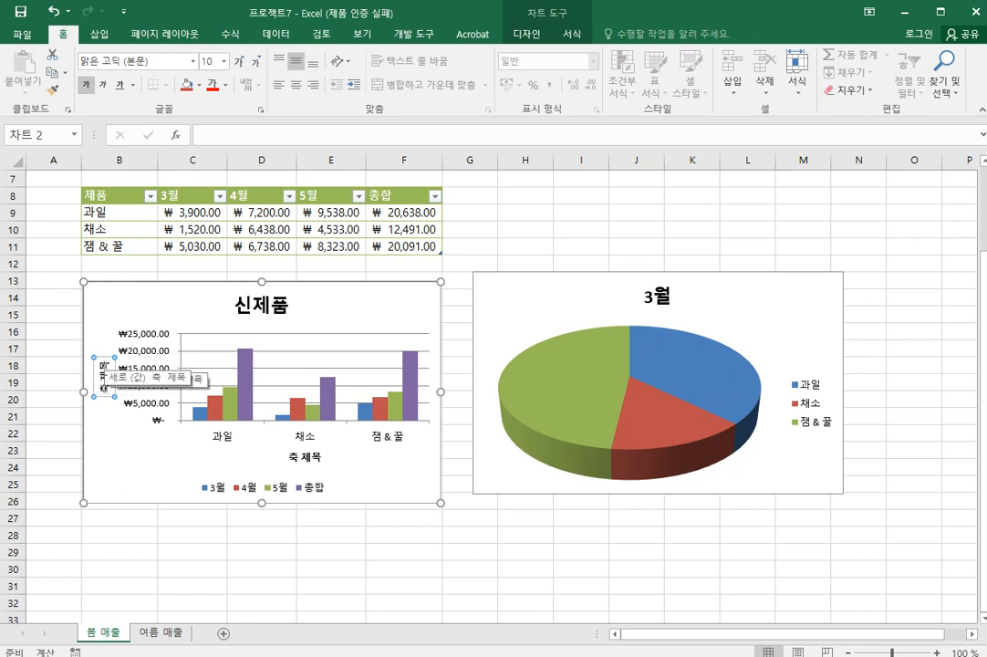
triple_click(103, 370)
type("금액")
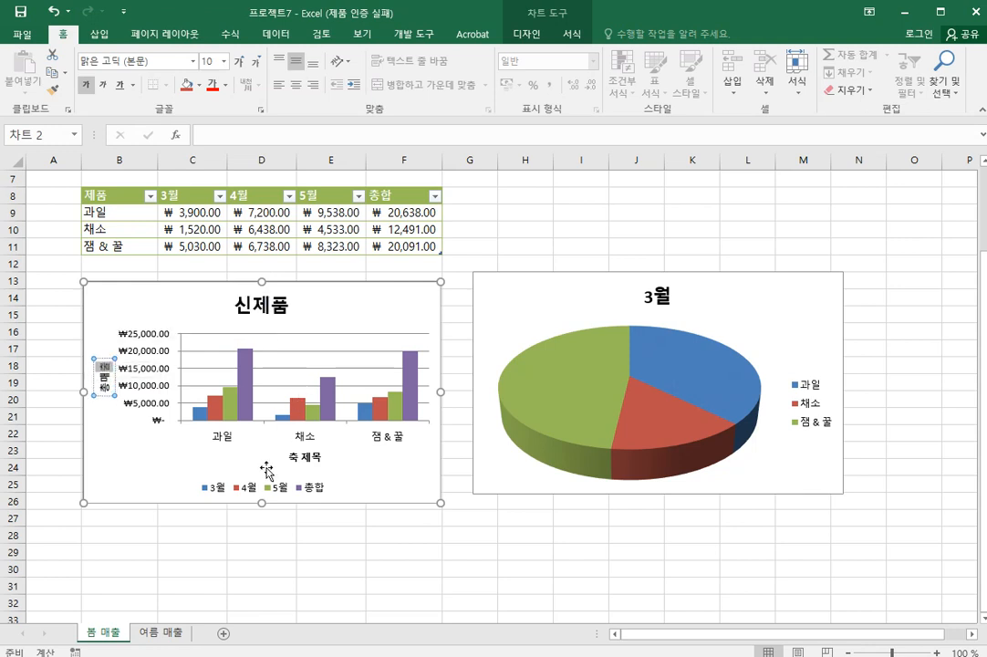
Check the horizontal axis title wording in task C of the Word document, then set that title to 월 in Excel.
left_click(294, 450)
key("alt+Tab")
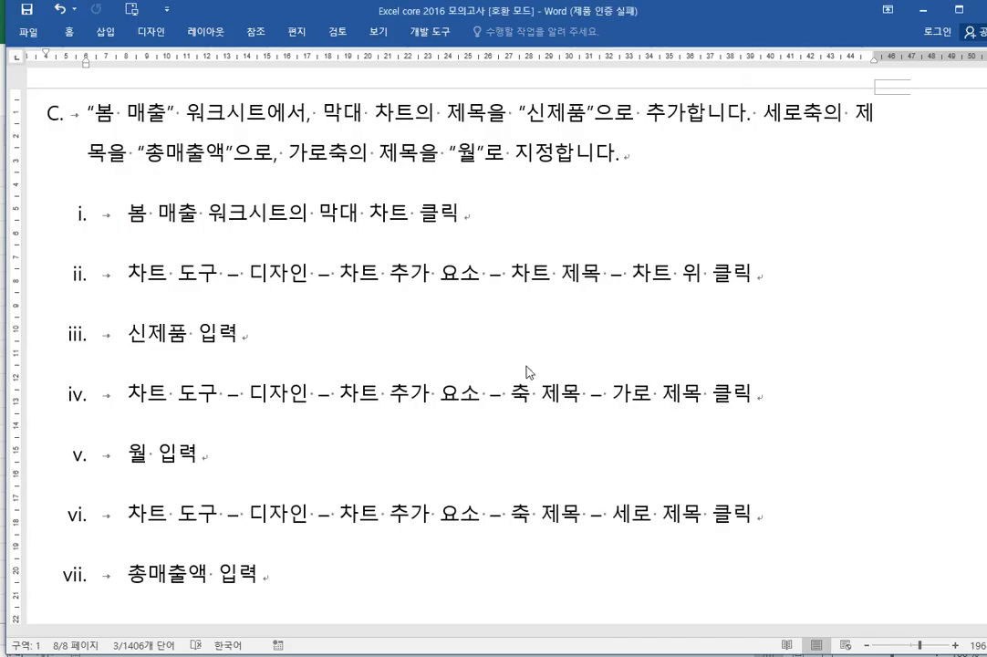
left_click(479, 156)
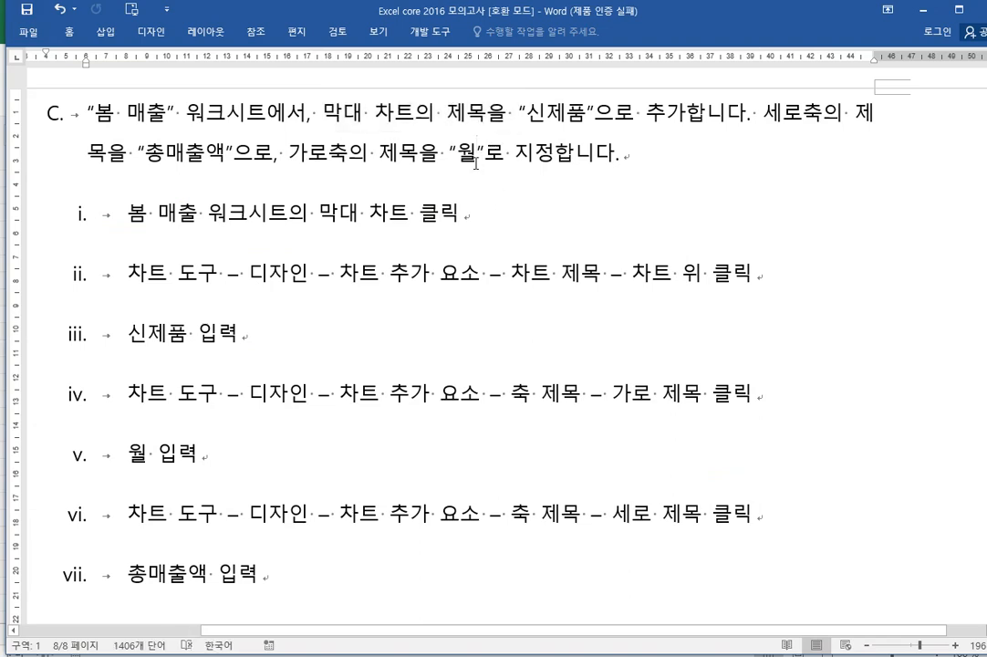
key("alt+Tab")
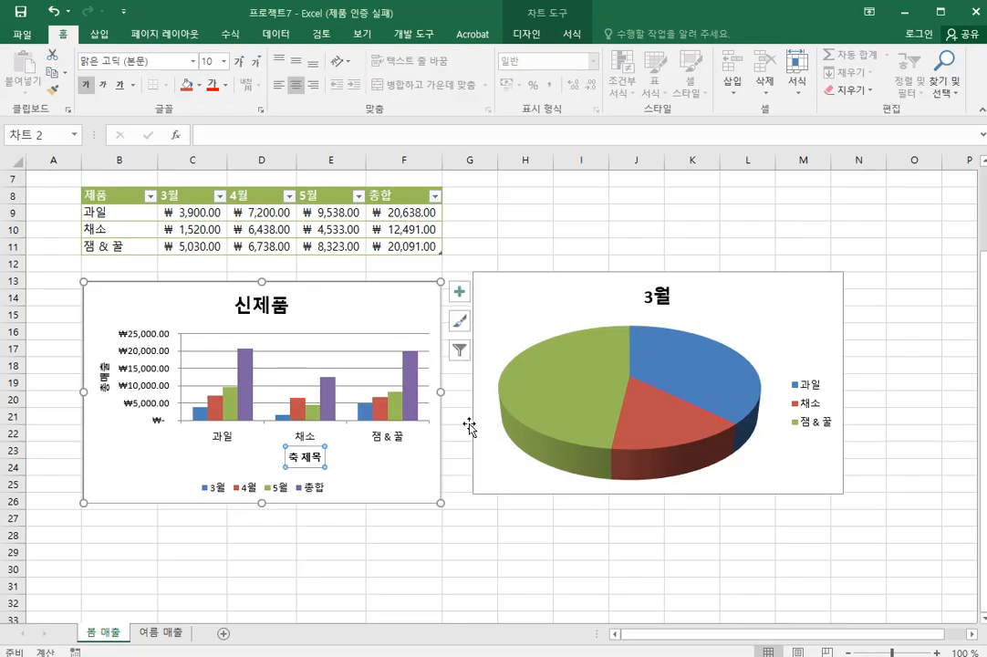
left_click_drag(316, 461, 289, 456)
type("월")
left_click(319, 584)
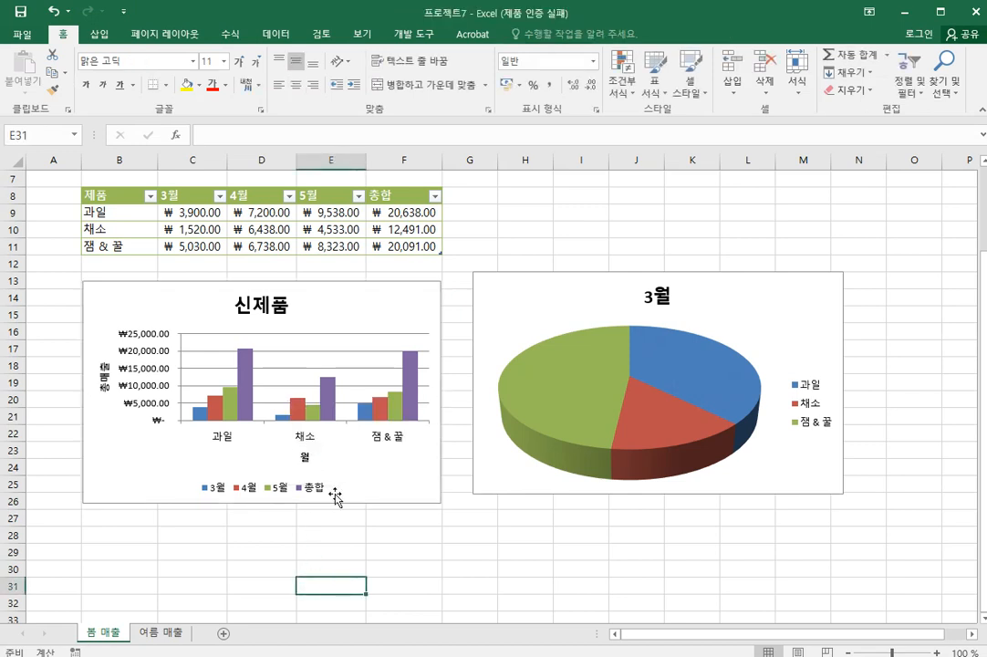
left_click(558, 584)
Switch to the Word exam document and highlight 스타일 3 and 단색 색상표 2 in yellow in task D.
key("alt+Tab")
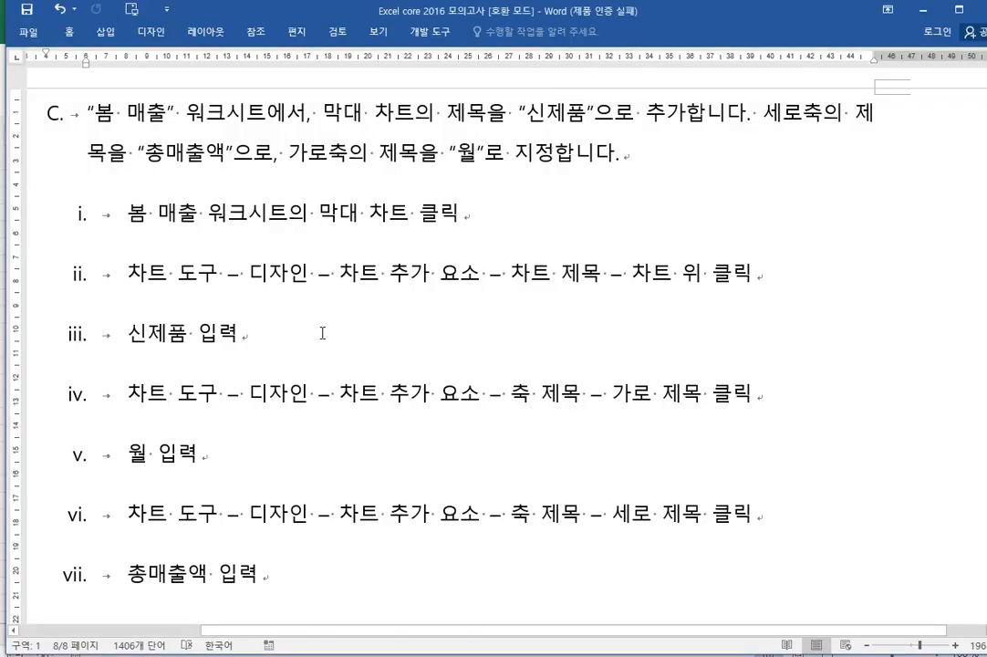
scroll(315, 383, "down", 5)
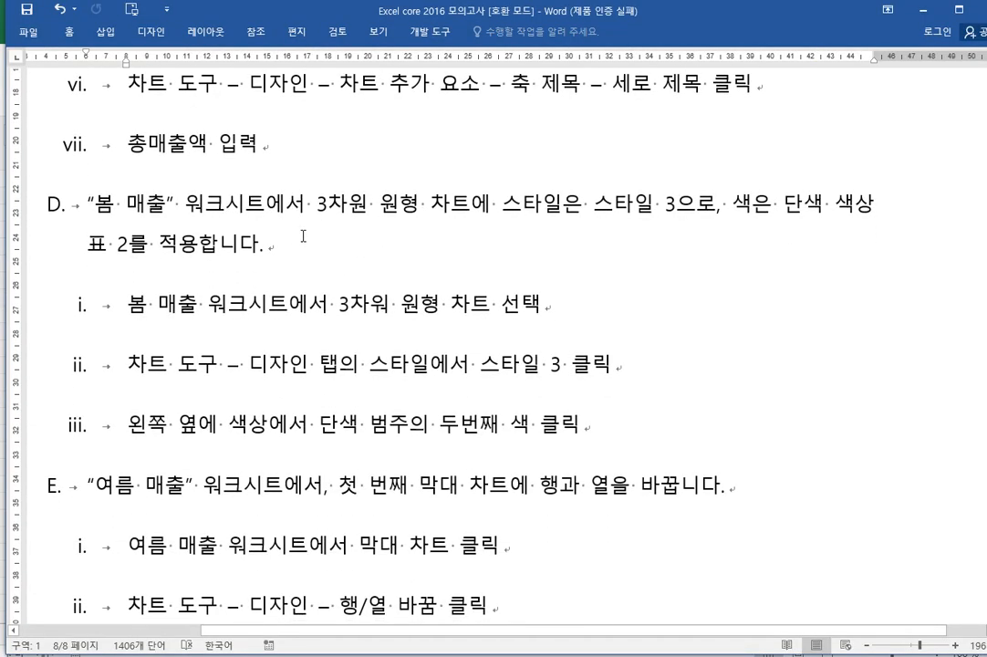
left_click(128, 151)
left_click_drag(320, 201, 458, 209)
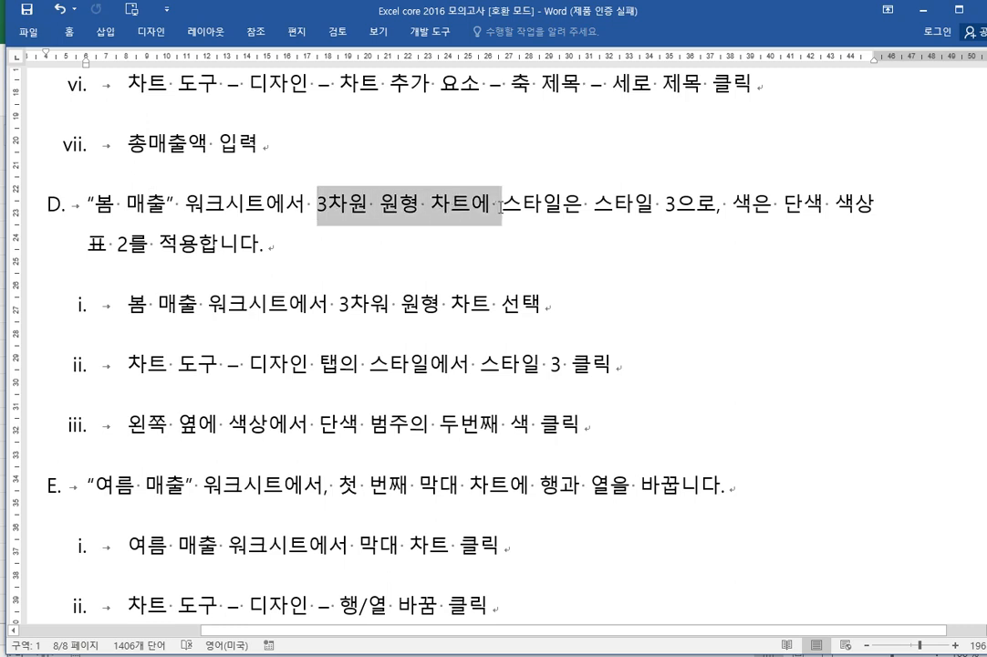
left_click(626, 243)
mouse_move(669, 213)
left_mouse_down()
mouse_move(717, 208)
mouse_move(677, 208)
left_mouse_up()
left_click(736, 177)
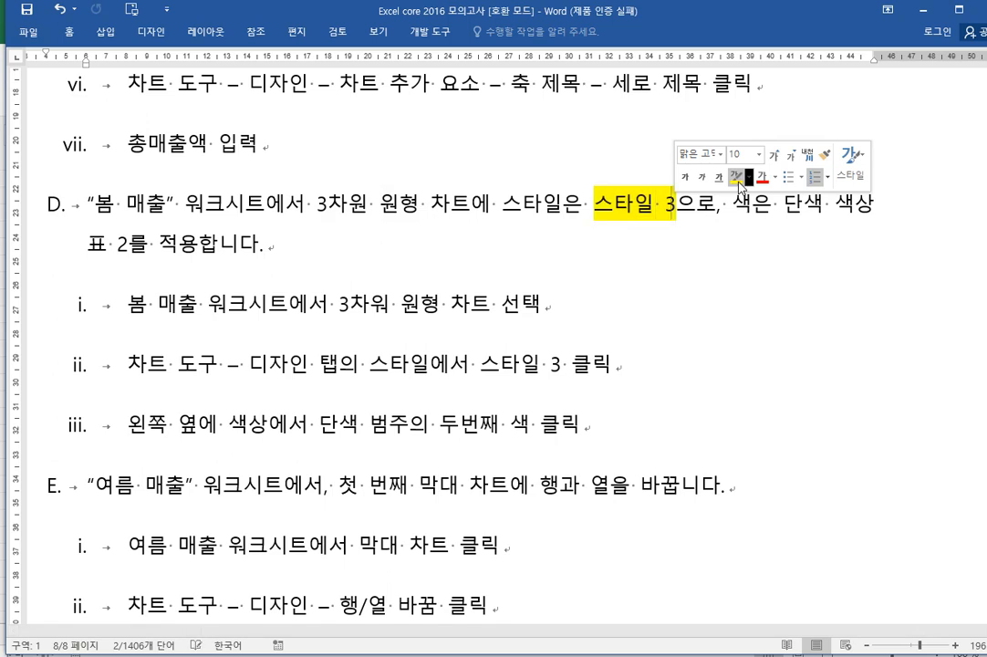
key("Right")
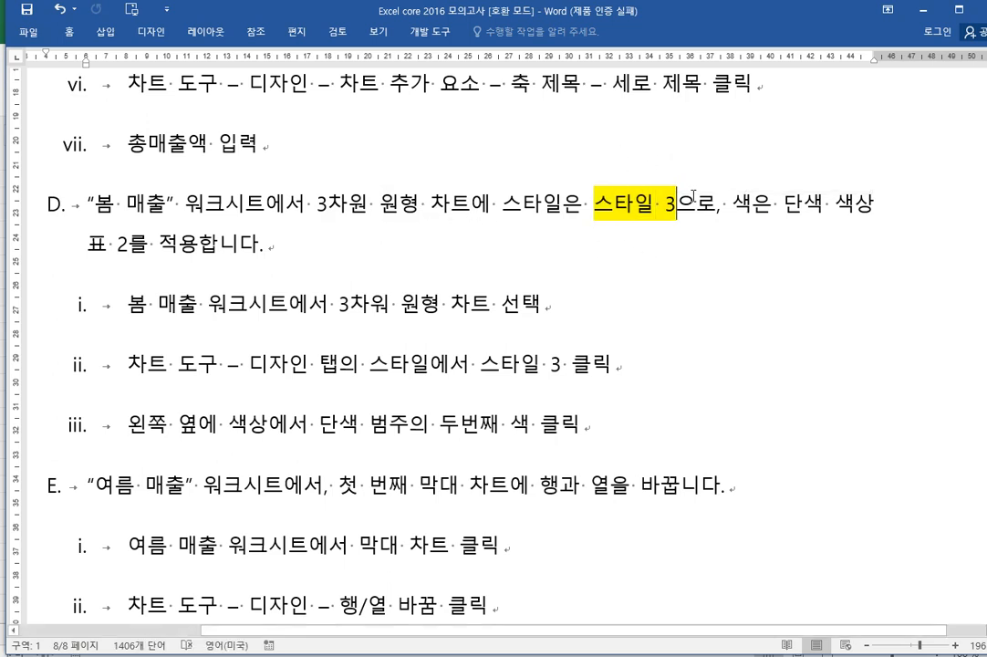
mouse_move(790, 208)
left_mouse_down()
mouse_move(822, 212)
mouse_move(308, 218)
mouse_move(139, 244)
mouse_move(139, 259)
mouse_move(131, 244)
left_mouse_up()
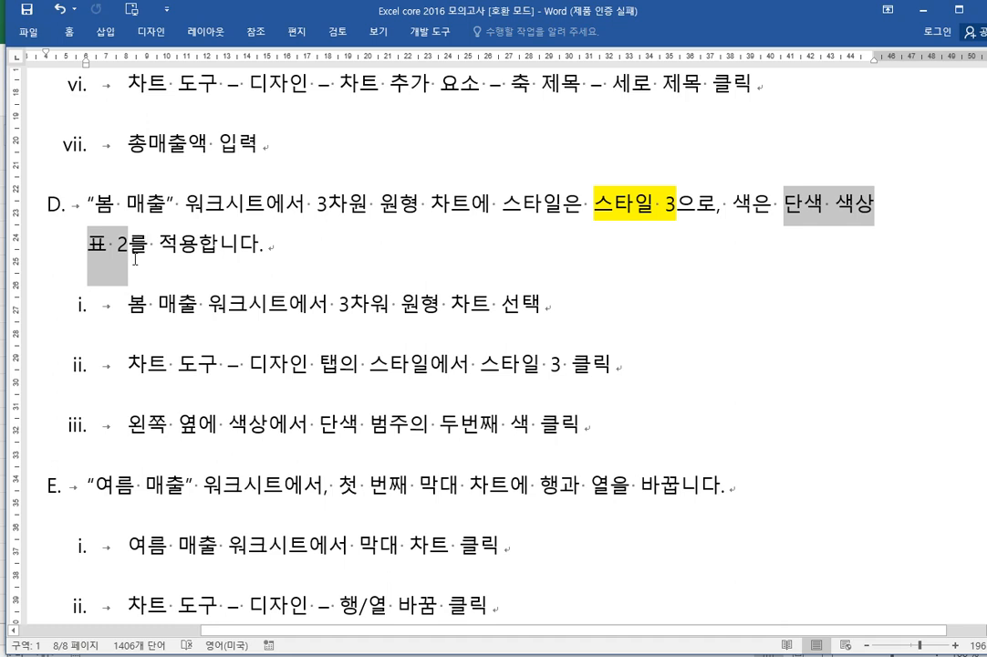
left_click(193, 228)
key("Right")
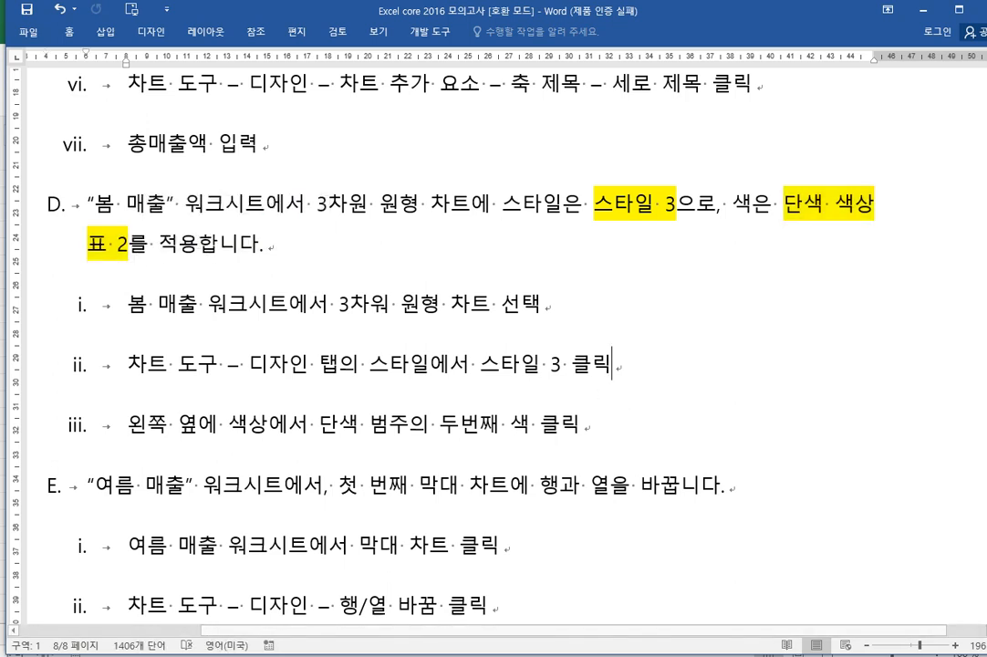
Switch to 프로젝트7 in Excel and apply the second gallery chart style, with category labels on the slices, to the 3월 pie chart.
key("alt+Tab")
left_click(795, 324)
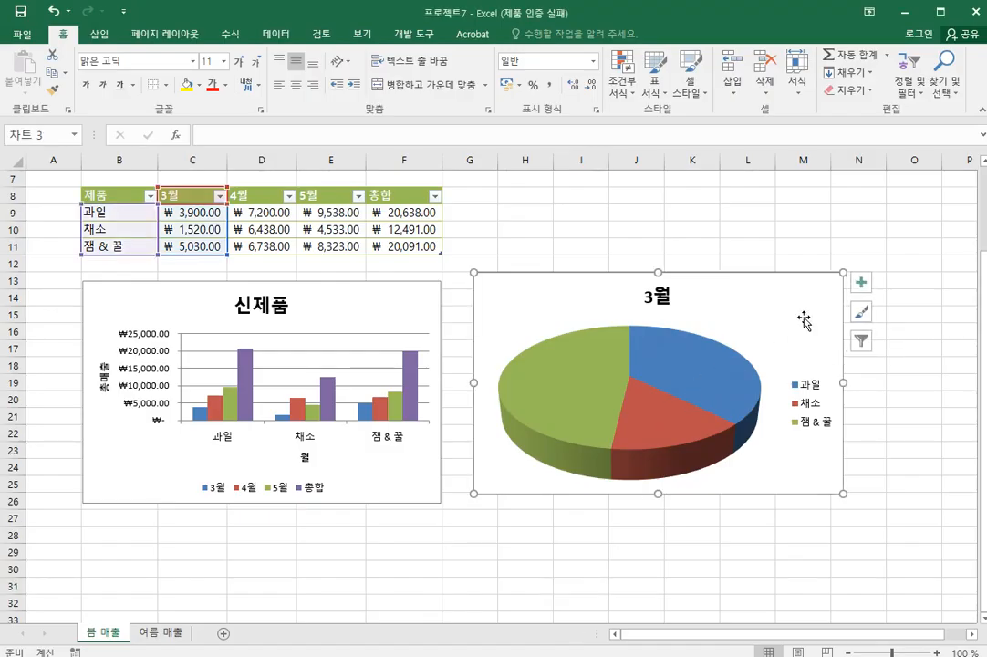
left_click(540, 36)
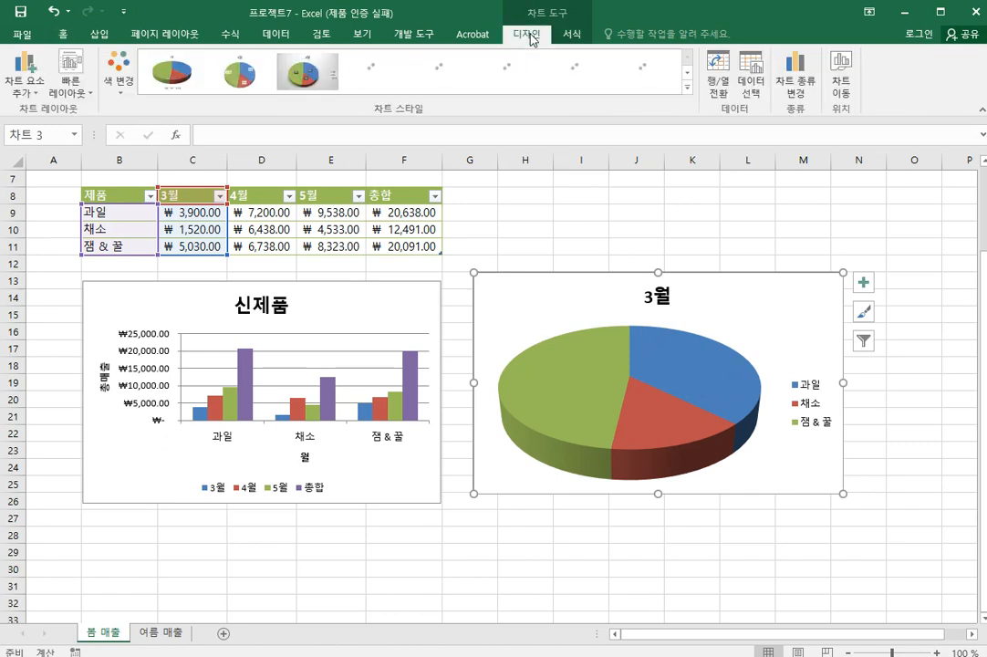
left_click(688, 90)
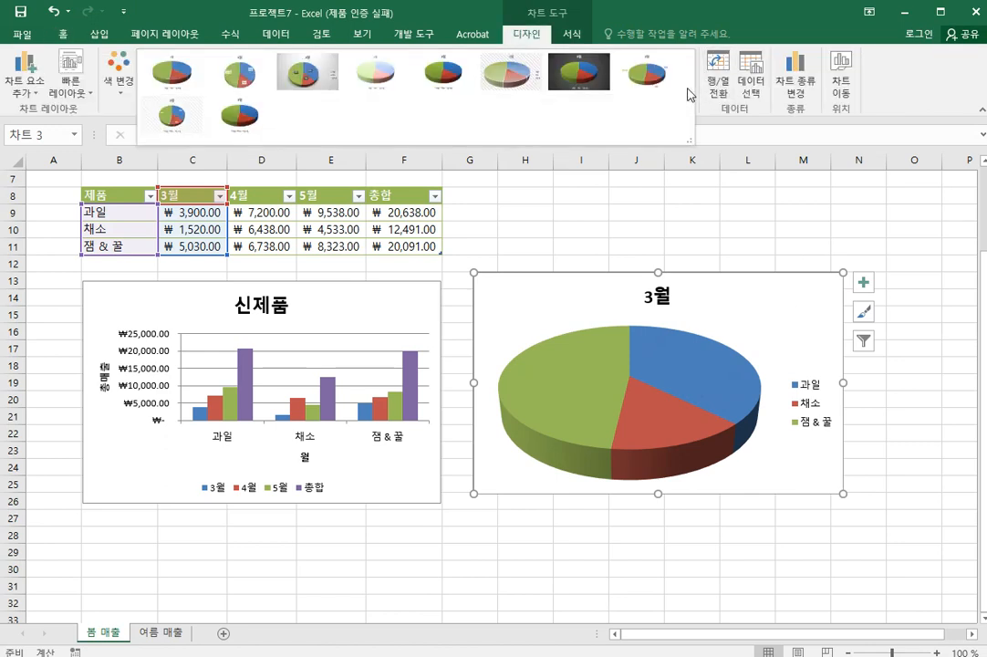
left_click(228, 77)
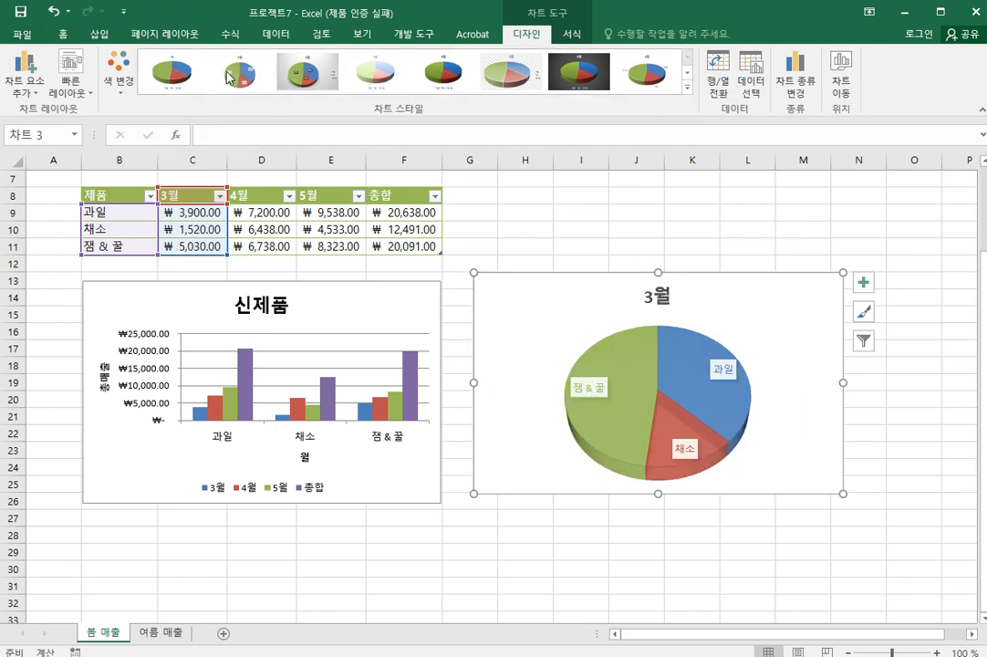
Recheck the colour requirement in the Word document, then apply the red monochromatic palette 색 6 to the 3월 pie chart.
left_click(117, 82)
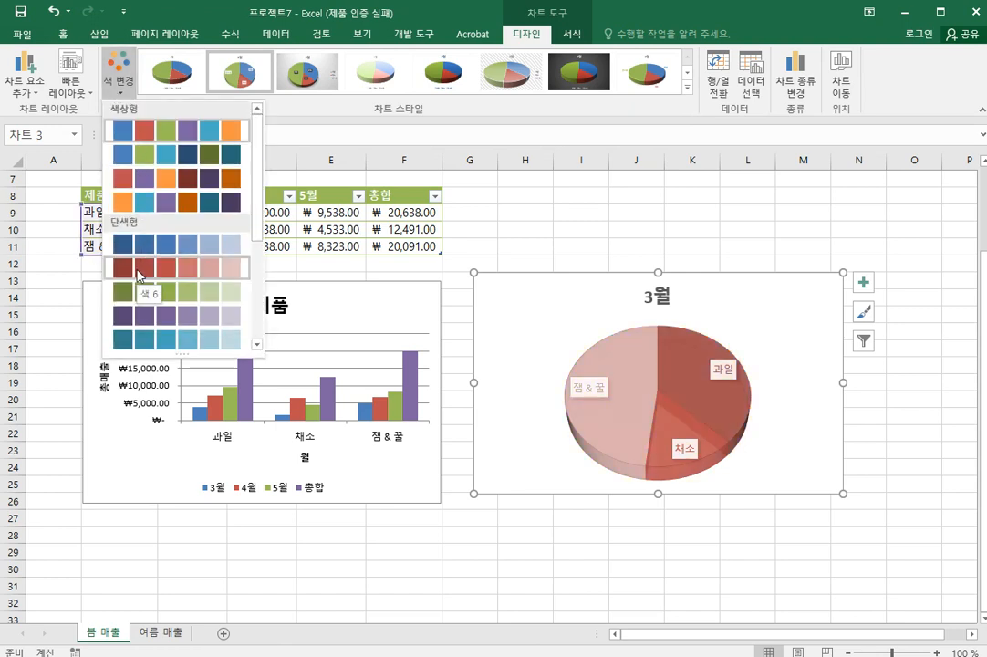
key("alt+Tab")
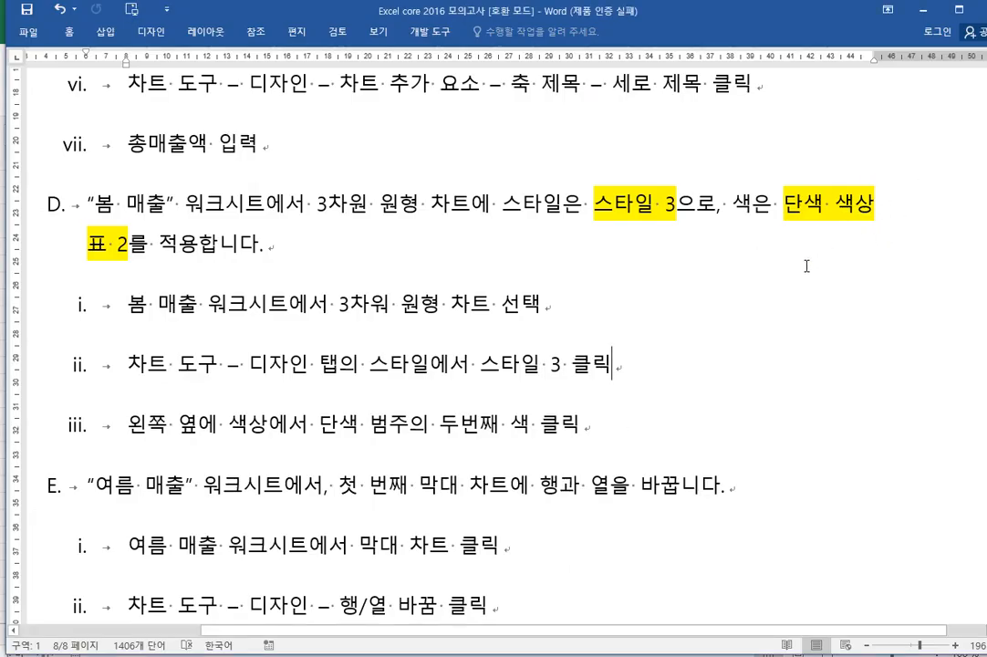
key("alt+Tab")
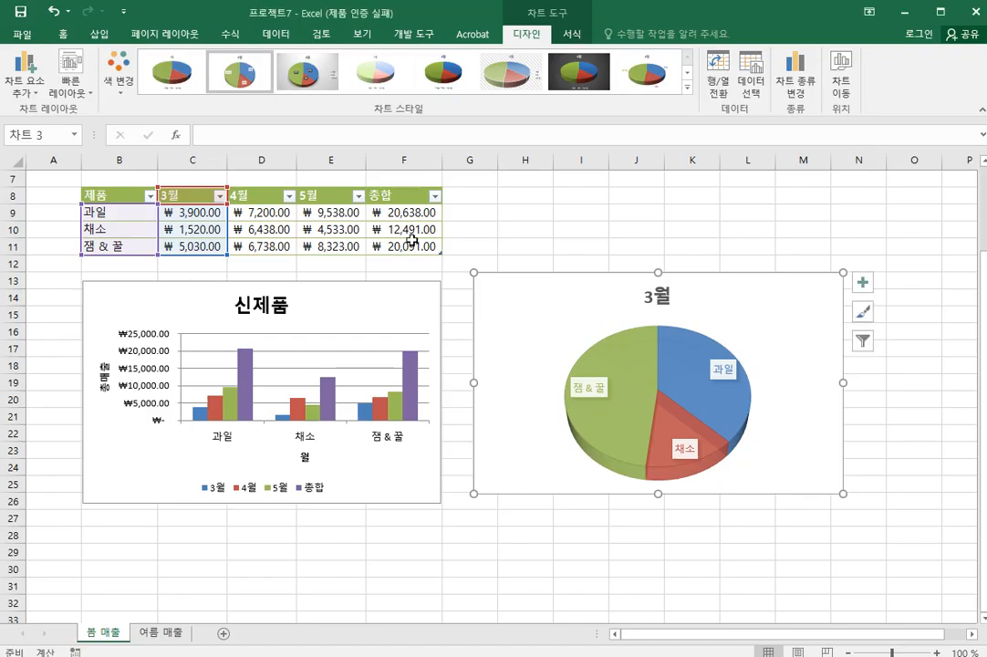
left_click(123, 84)
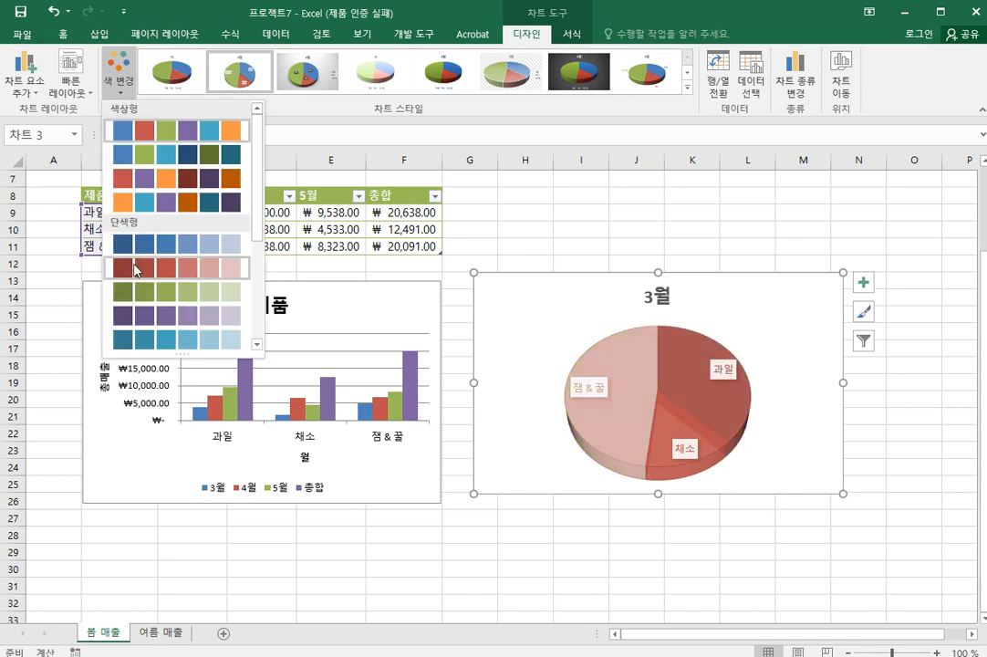
left_click(144, 273)
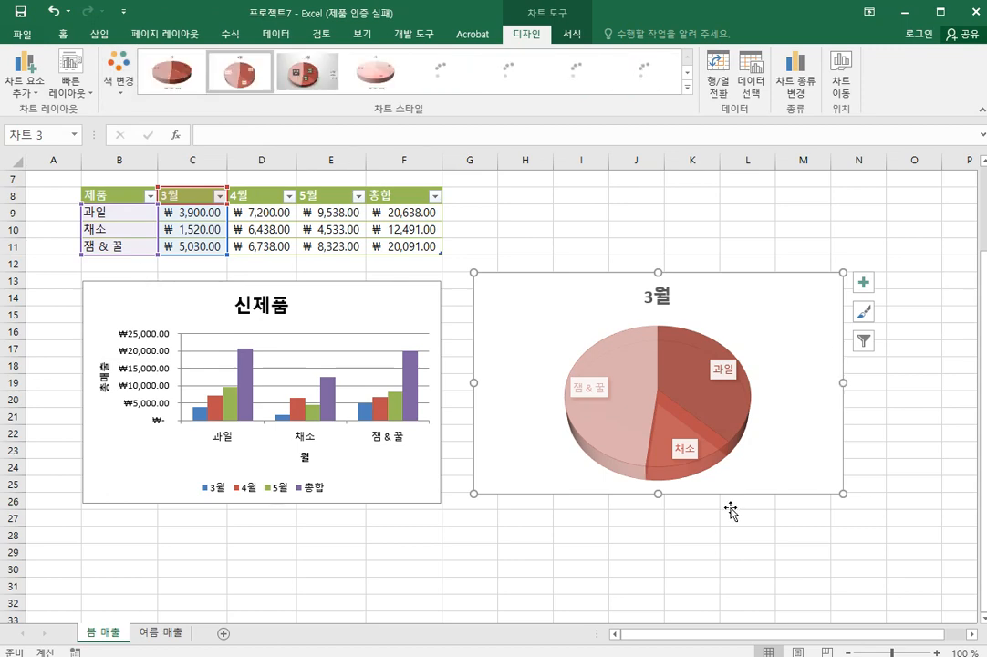
left_click(594, 574)
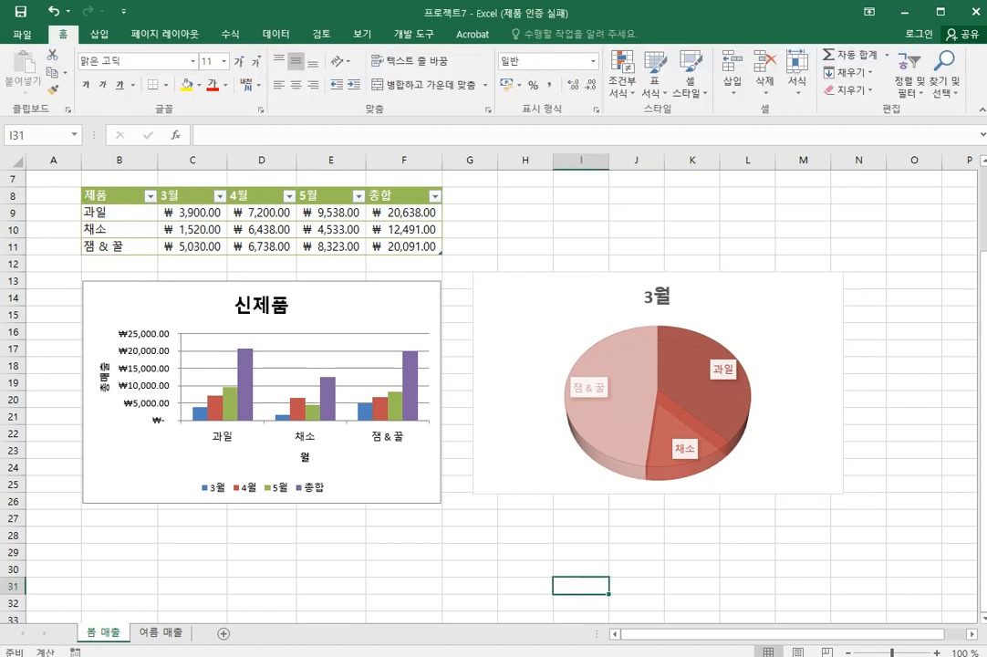
Switch to the Word exam document and read task E on the 여름 매출 bar chart's rows and columns.
key("alt+Tab")
scroll(187, 233, "down", 5)
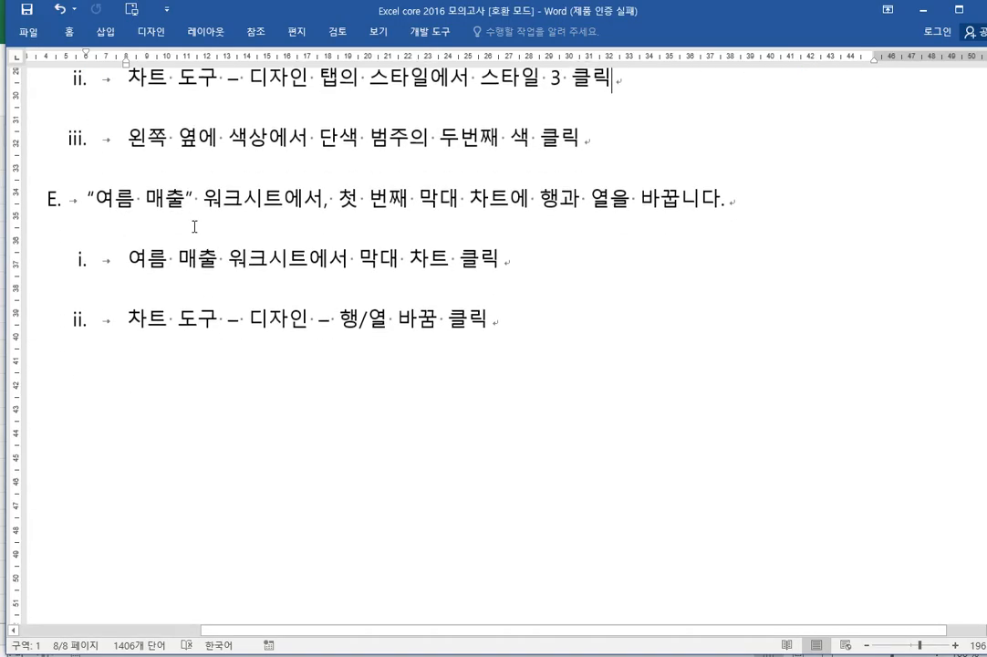
left_click(250, 189)
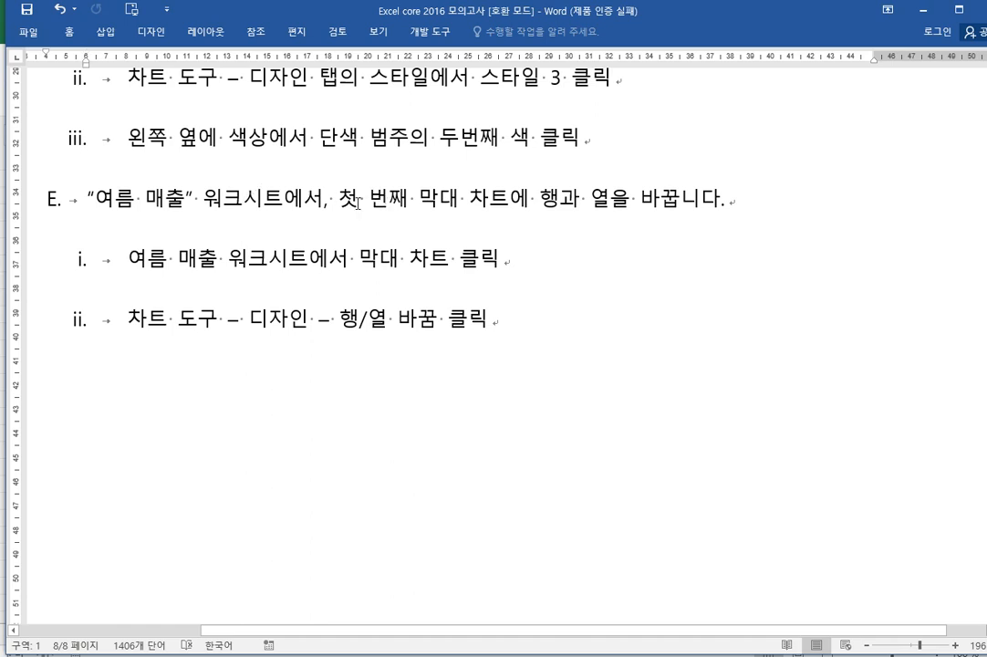
Recheck which bar chart task E refers to, then switch to 프로젝트7 in Excel and open the 여름 매출 worksheet.
left_click_drag(337, 197, 512, 189)
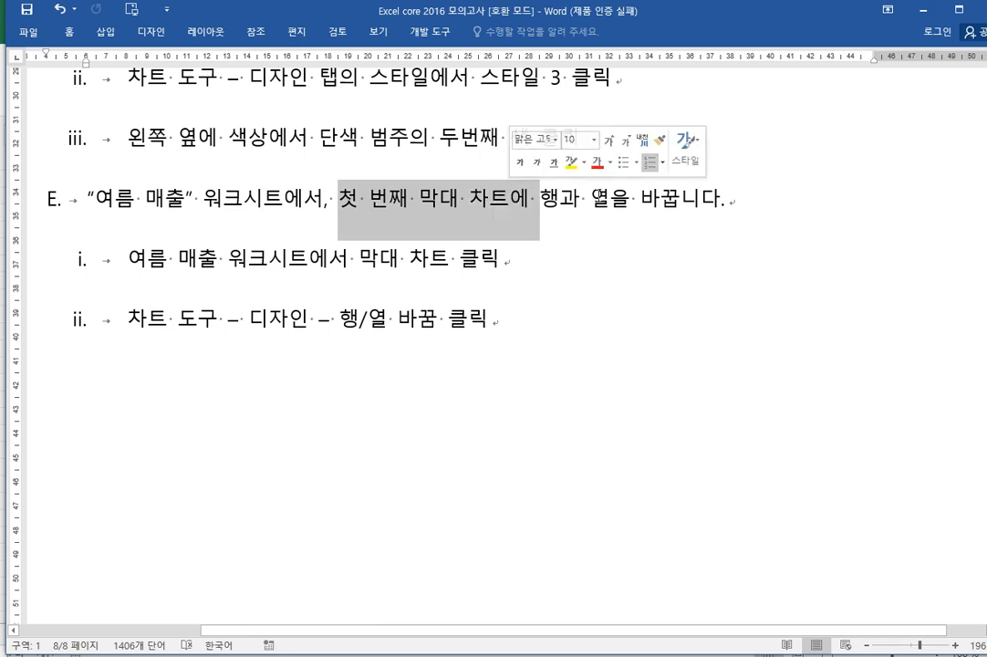
left_click(801, 216)
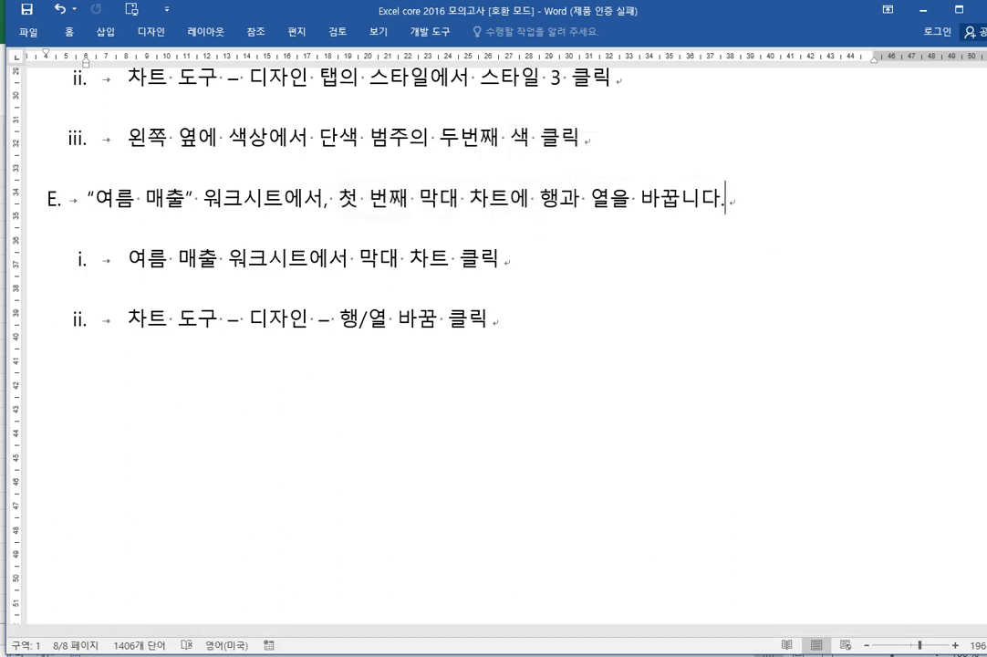
key("alt+Tab")
left_click(153, 635)
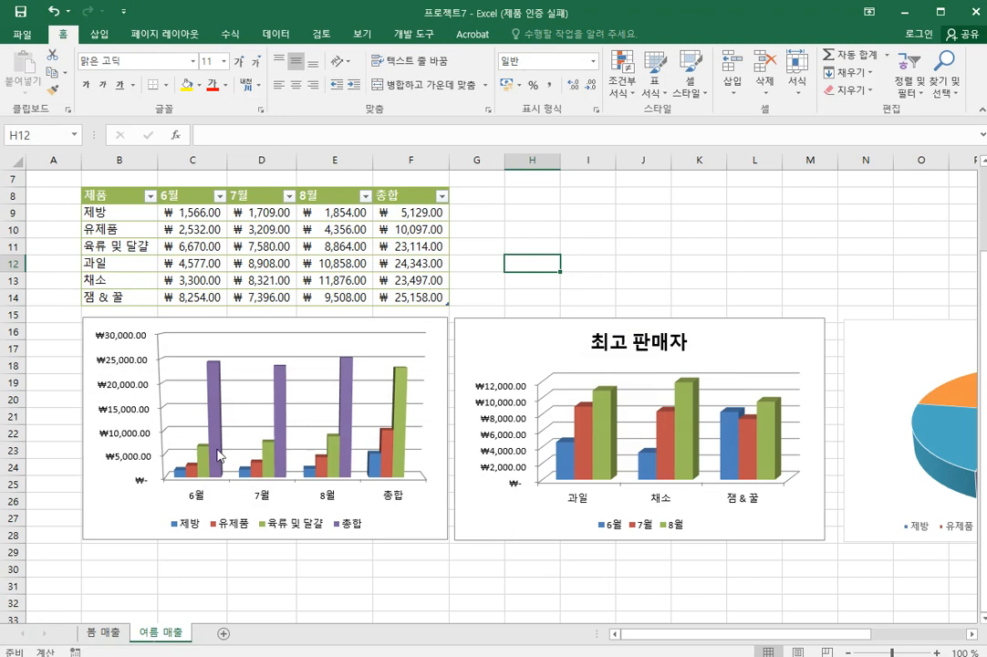
Select the untitled bar chart below the 여름 매출 table and check its design and format options for switching rows and columns.
left_click(138, 510)
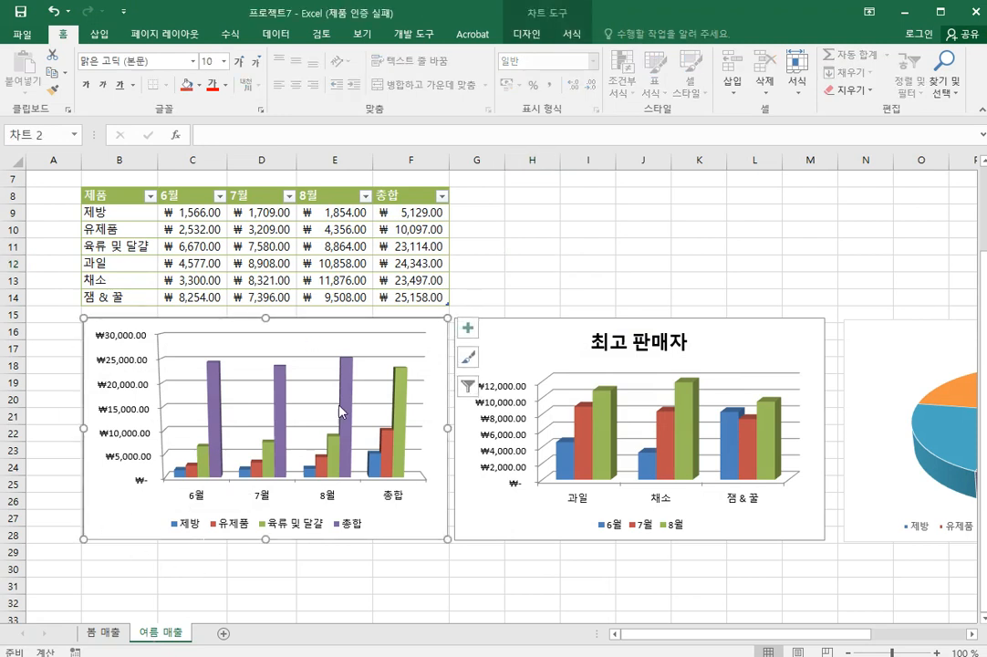
left_click(536, 37)
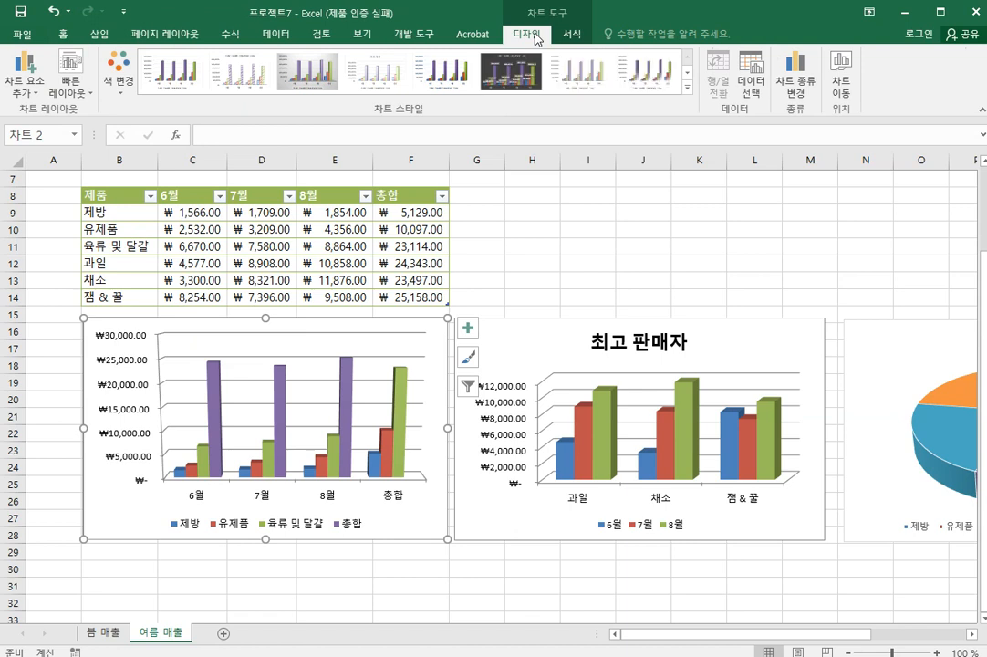
left_click(573, 36)
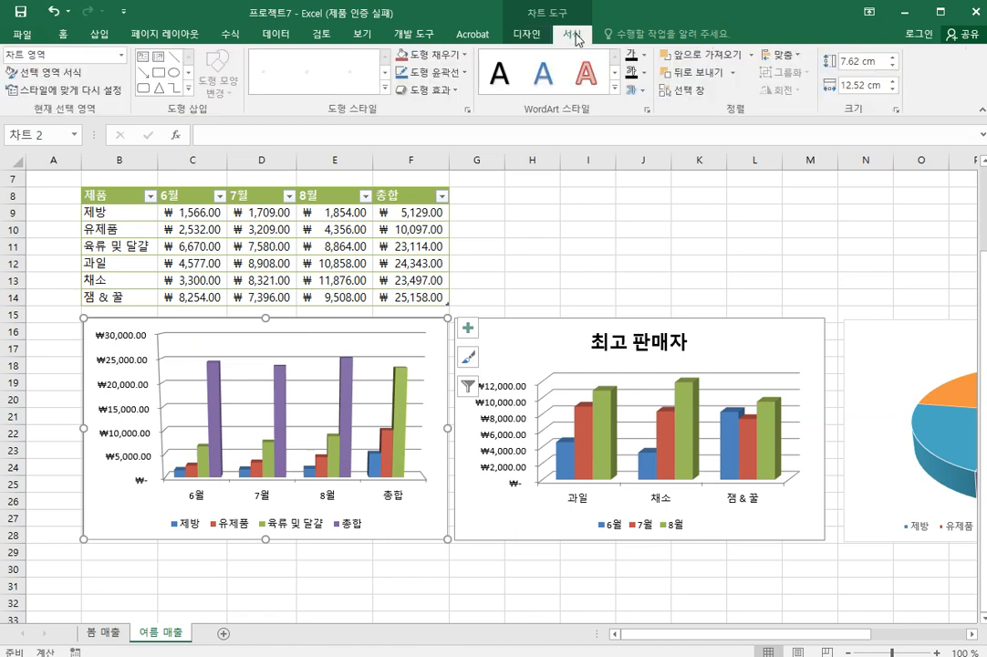
left_click(522, 36)
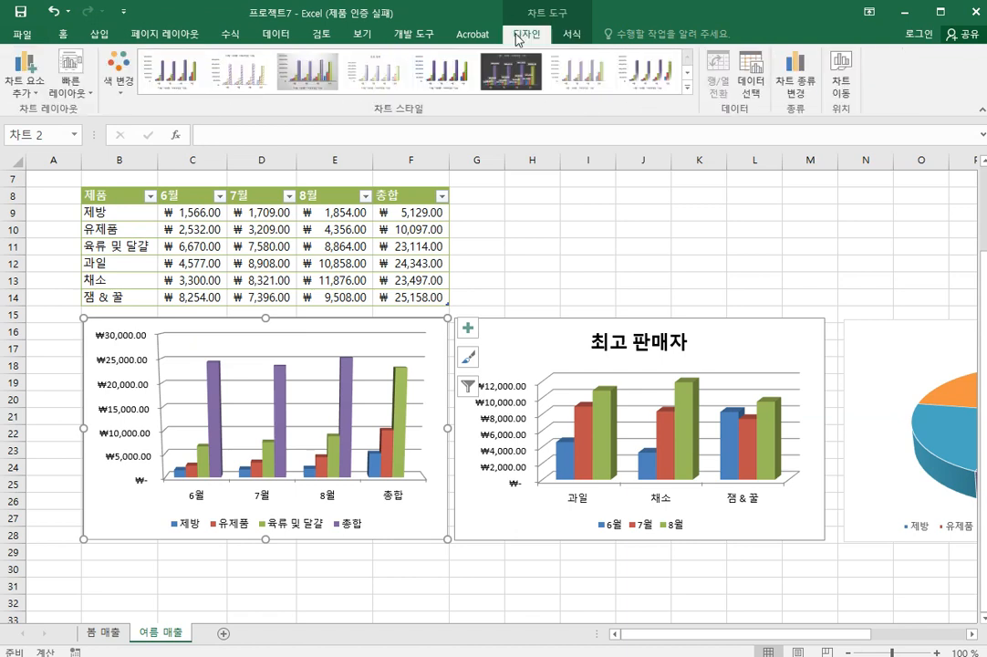
left_click(558, 230)
left_click(436, 335)
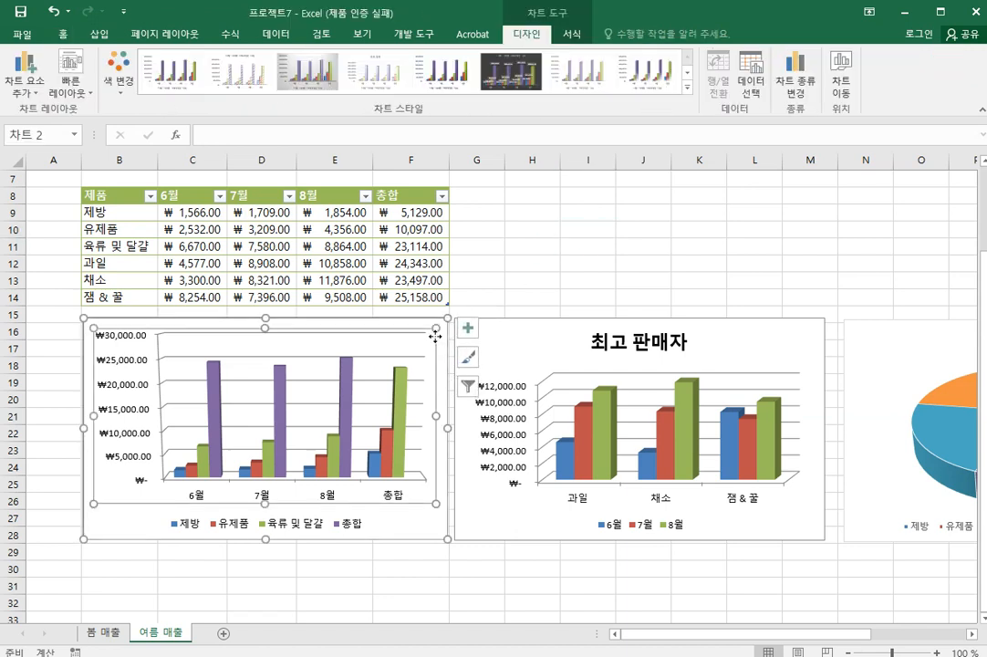
left_click(443, 359)
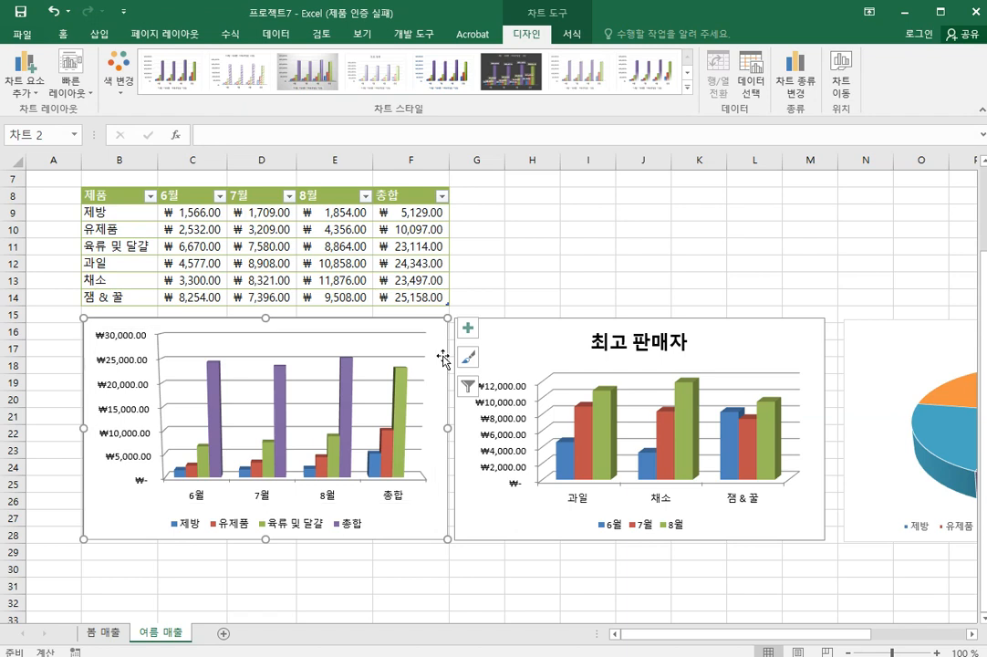
Switch the rows and columns of the 최고 판매자 bar chart and compare it with the untitled bar chart.
left_click(804, 353)
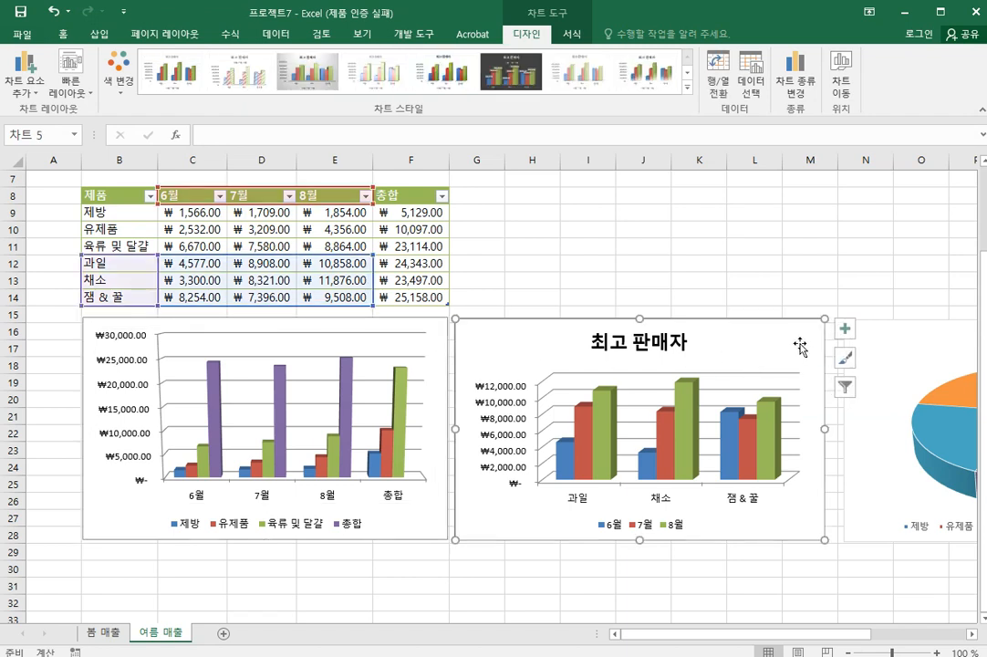
left_click(633, 257)
left_click(749, 335)
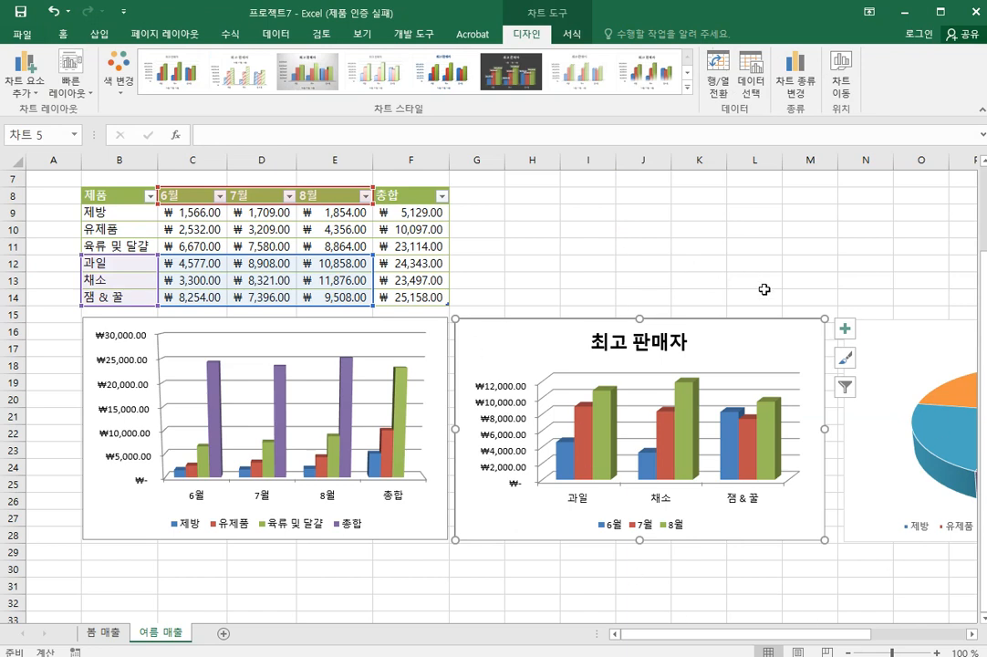
left_click(720, 95)
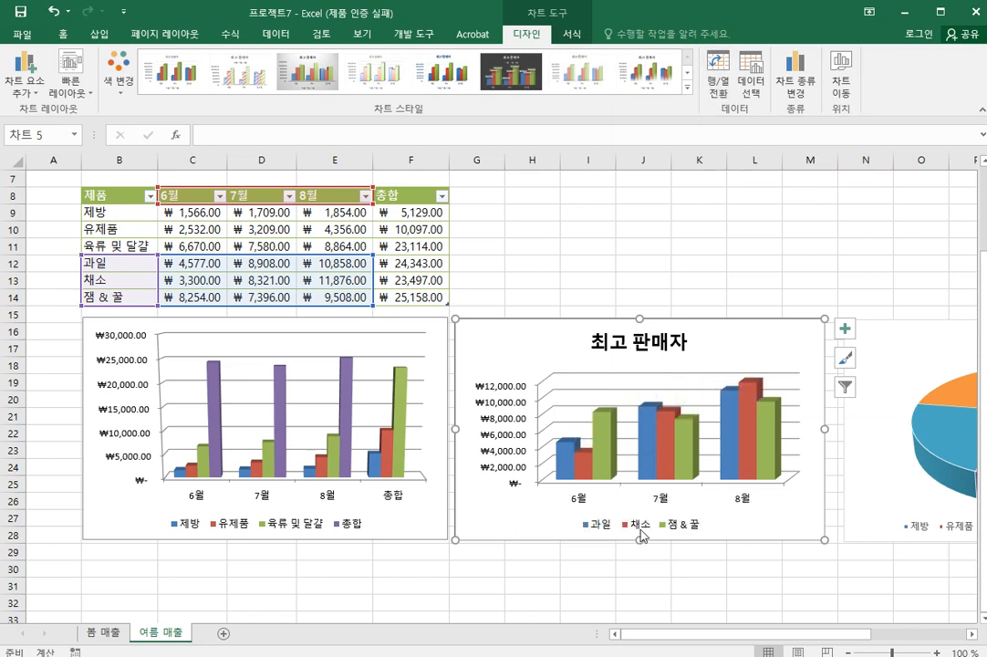
left_click(436, 331)
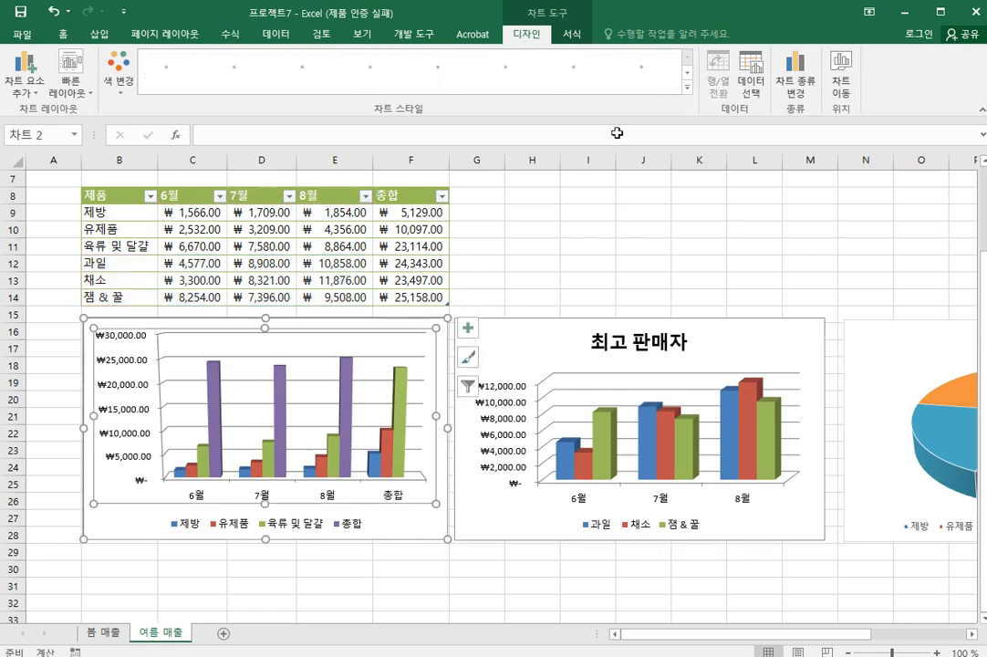
left_click(789, 330)
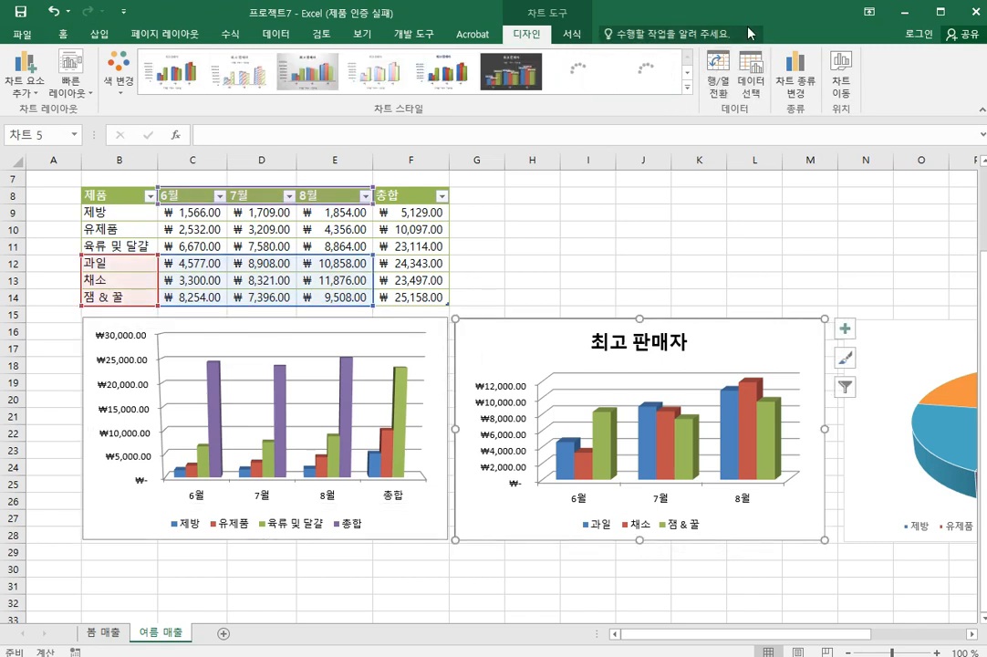
left_click(755, 247)
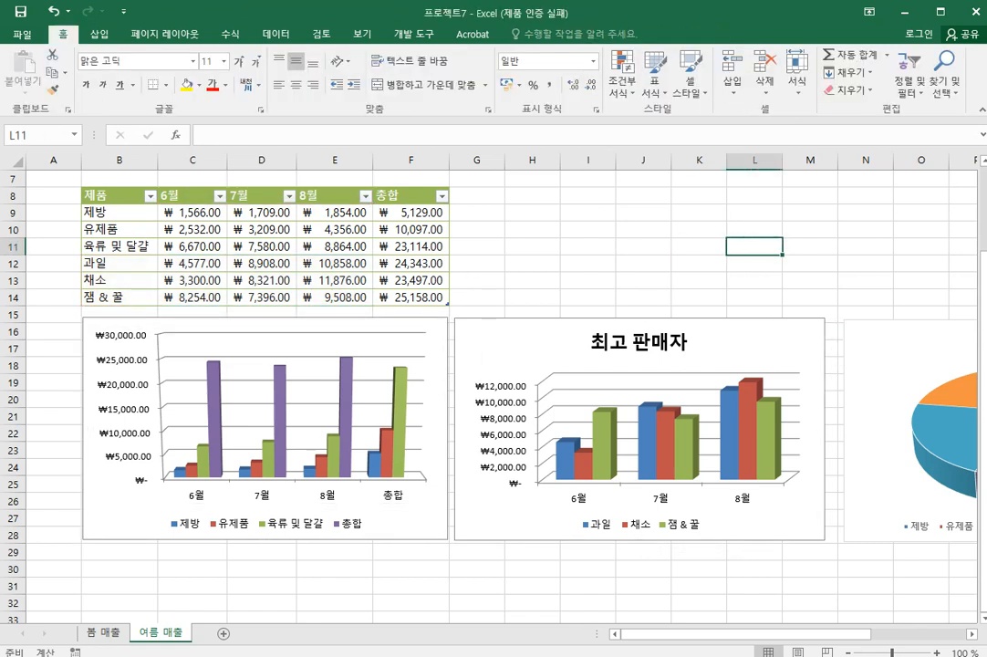
Switch to the Word exam document and review the earlier bicycle tour and farmers' market tasks.
key("alt+Tab")
key("Down")
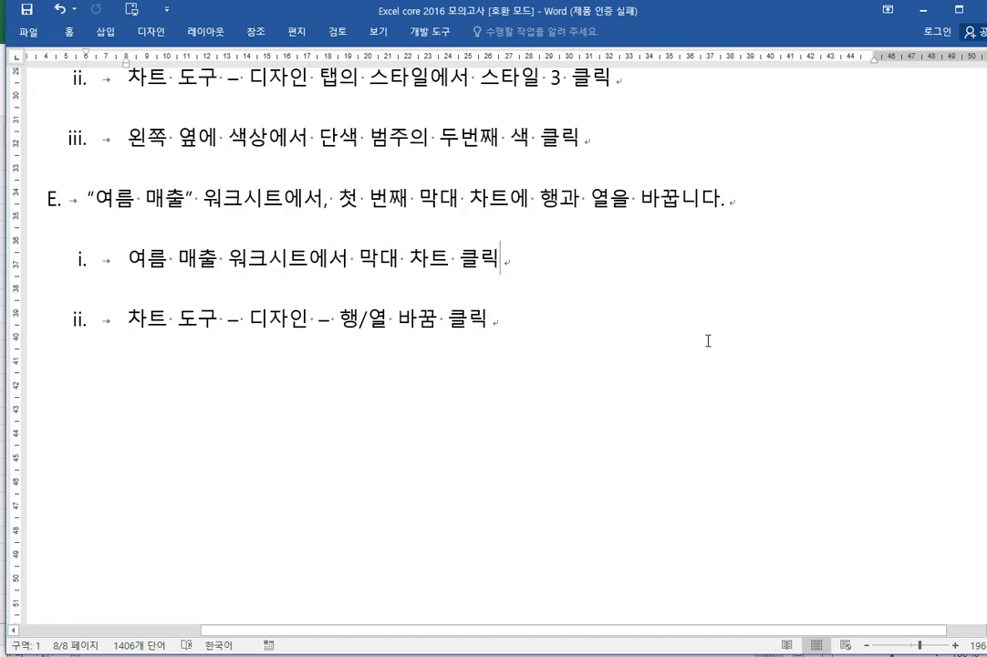
scroll(708, 339, "up", 5)
scroll(710, 334, "up", 15)
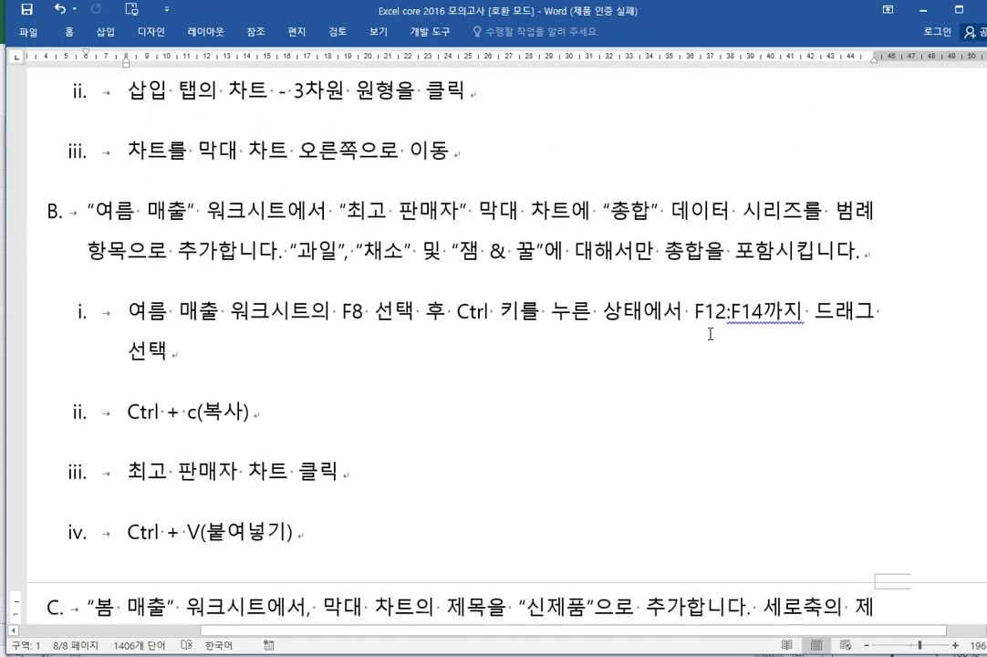
scroll(696, 333, "up", 15)
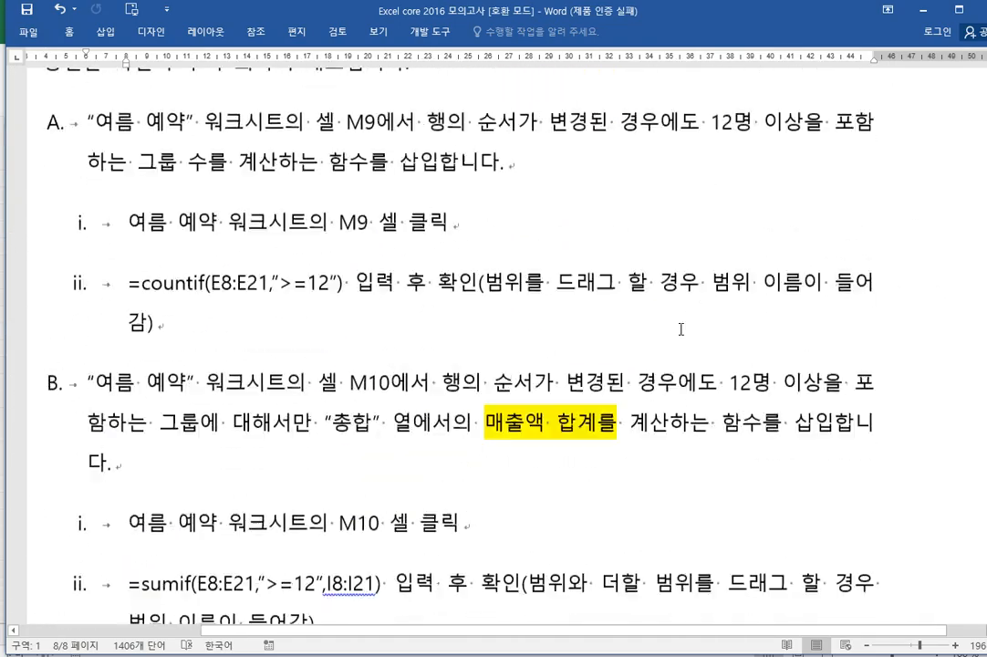
scroll(681, 328, "down", 12)
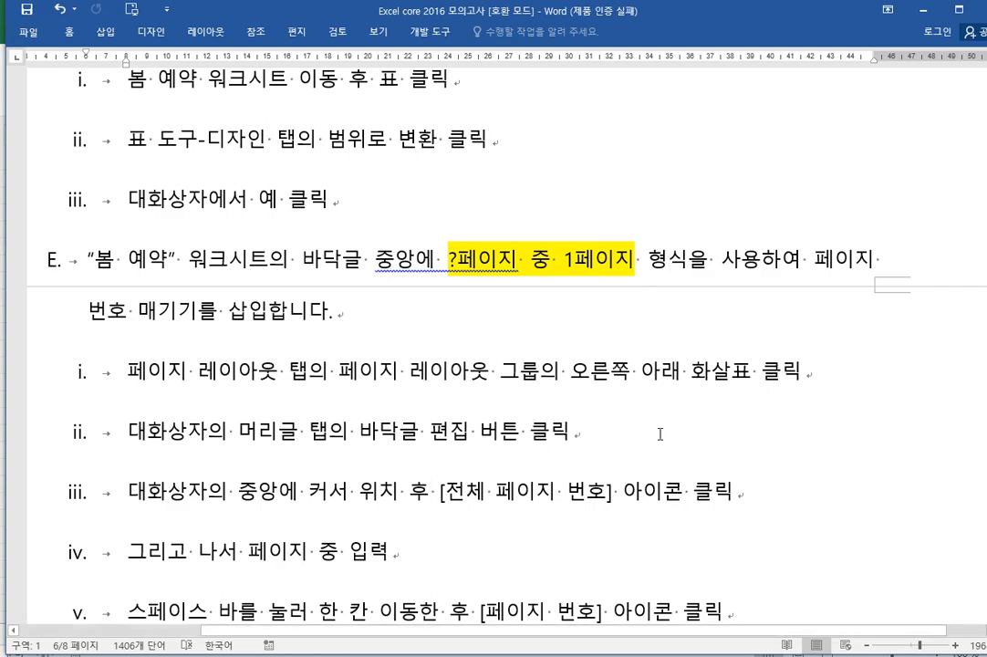
scroll(659, 433, "up", 5)
scroll(529, 566, "up", 1)
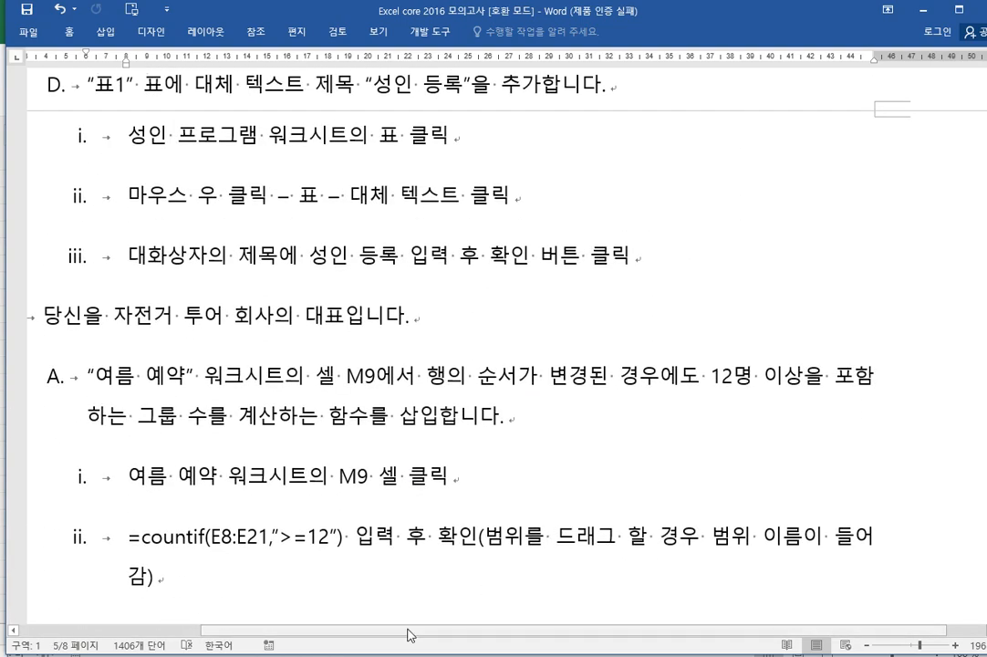
scroll(310, 556, "down", 10)
scroll(345, 535, "down", 12)
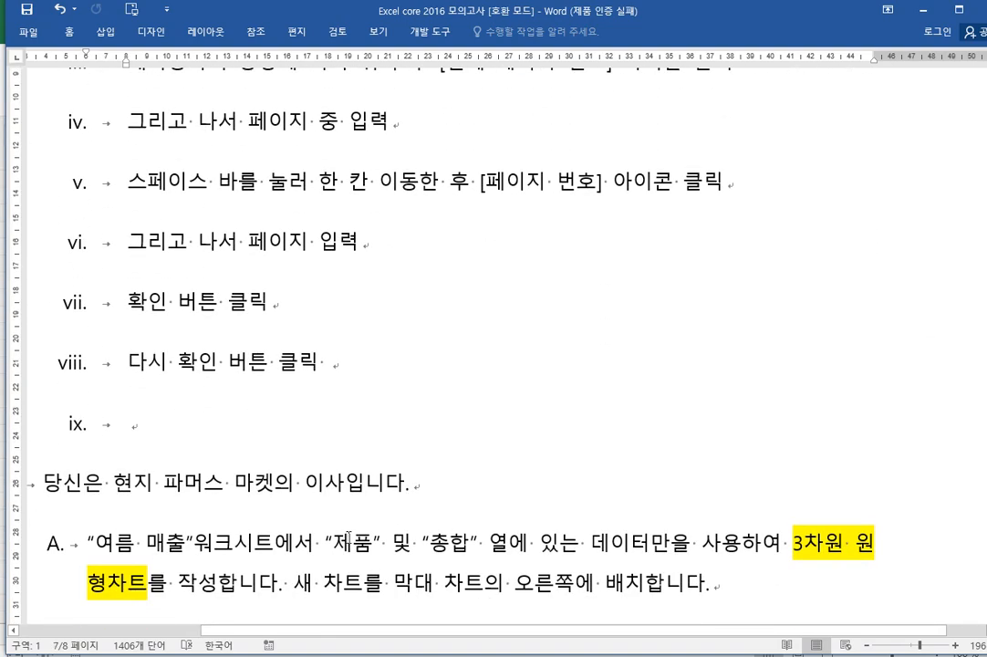
Switch back to 프로젝트7 in Excel, view the workbook's file information, and return to the 여름 매출 worksheet.
key("alt+Tab")
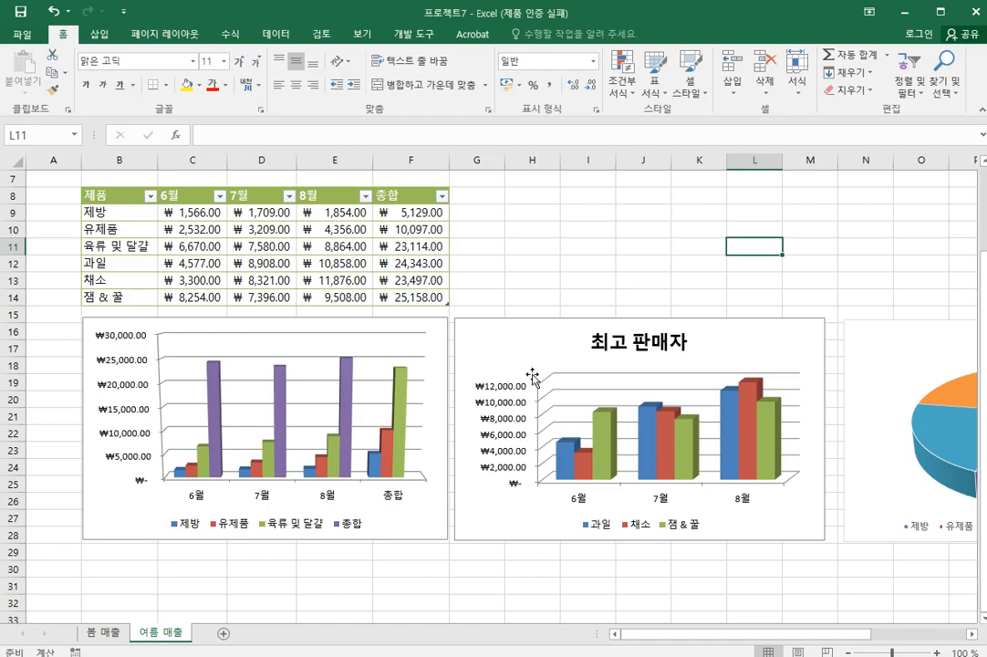
left_click(22, 36)
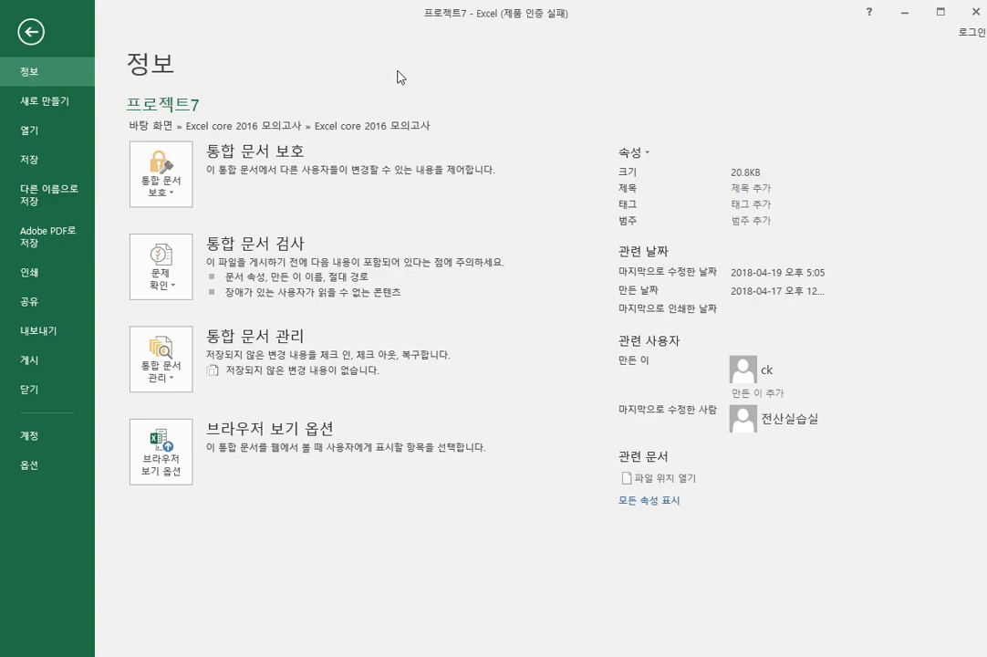
left_click(28, 35)
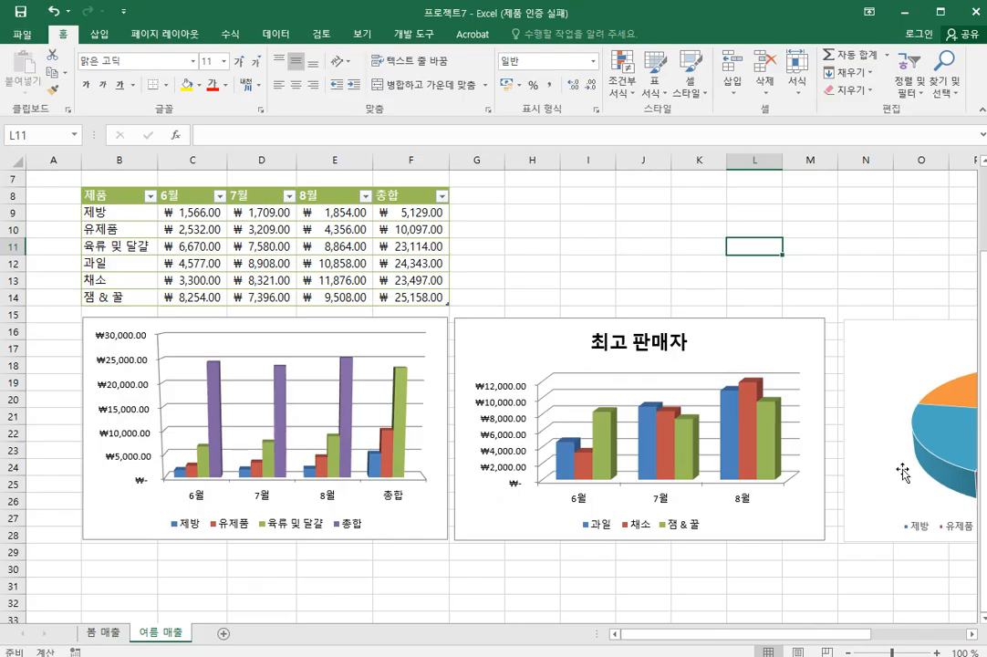